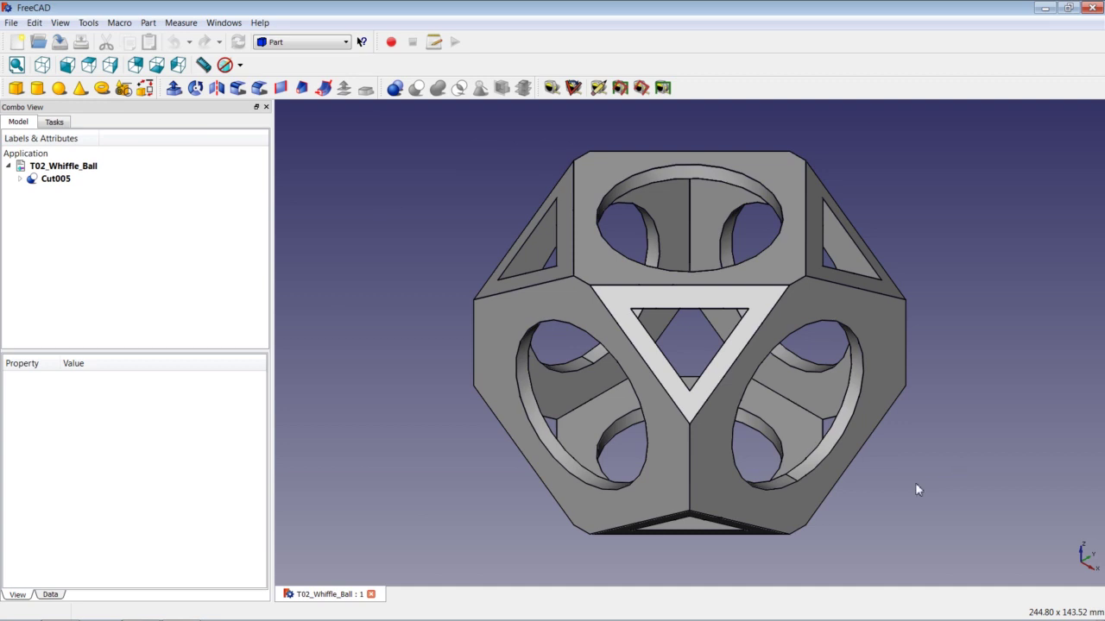
Step: Close the T02_Whiffle_Ball document and add a cube primitive to a new empty document
click(371, 594)
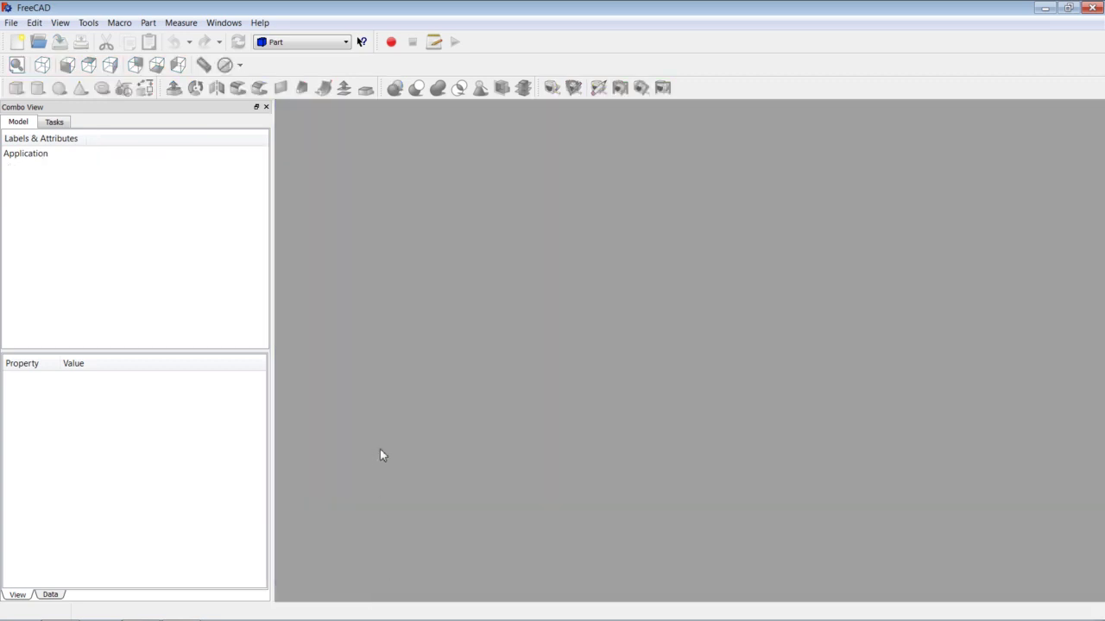
click(16, 41)
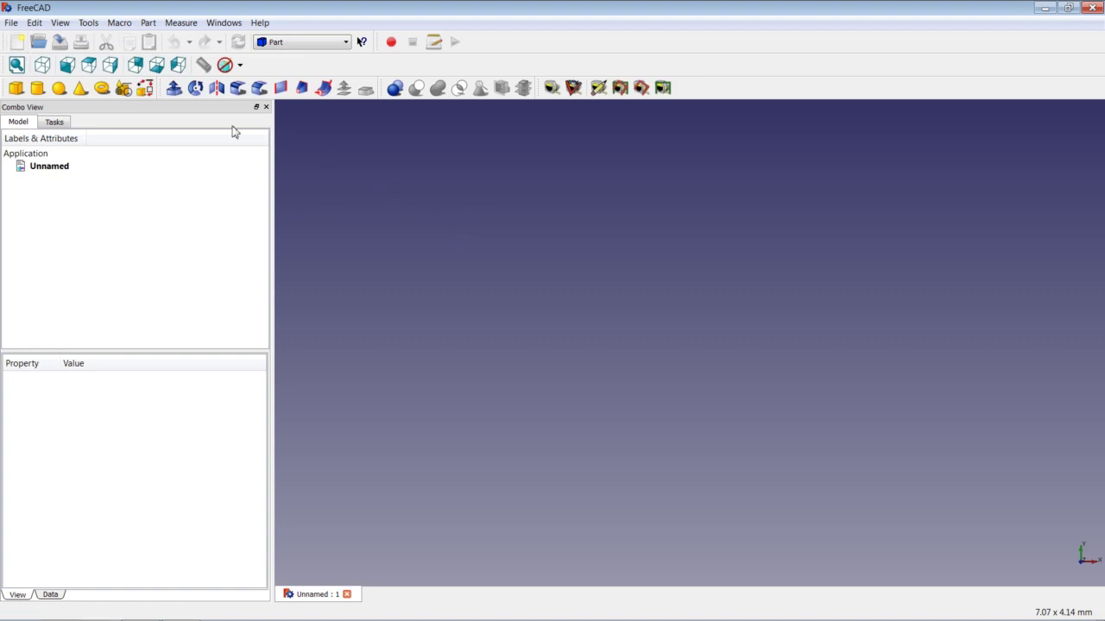
click(16, 88)
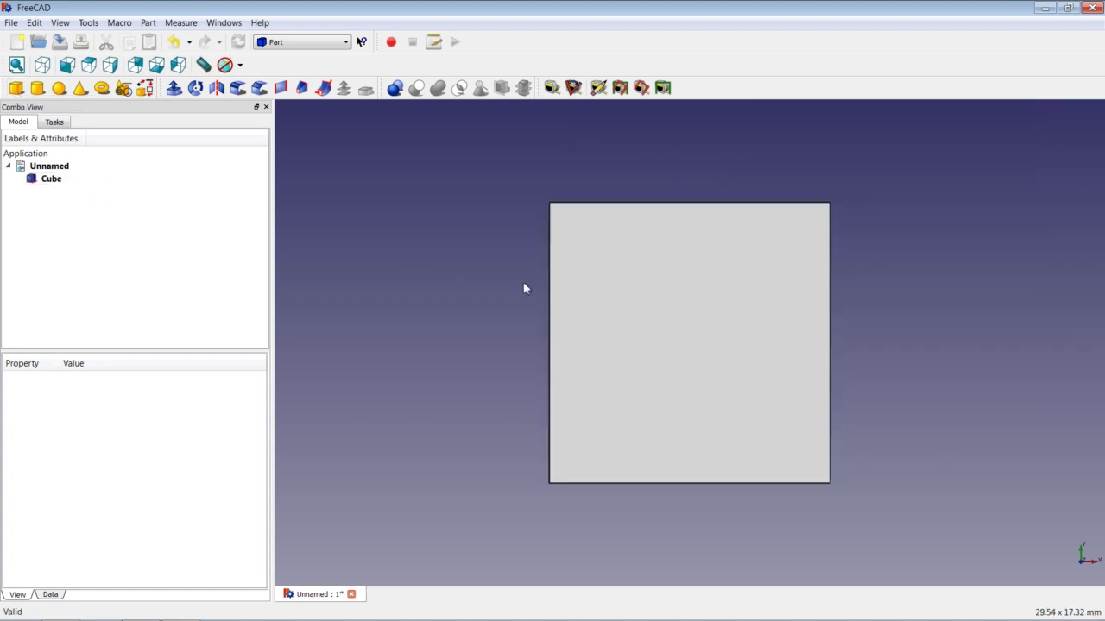
click(41, 65)
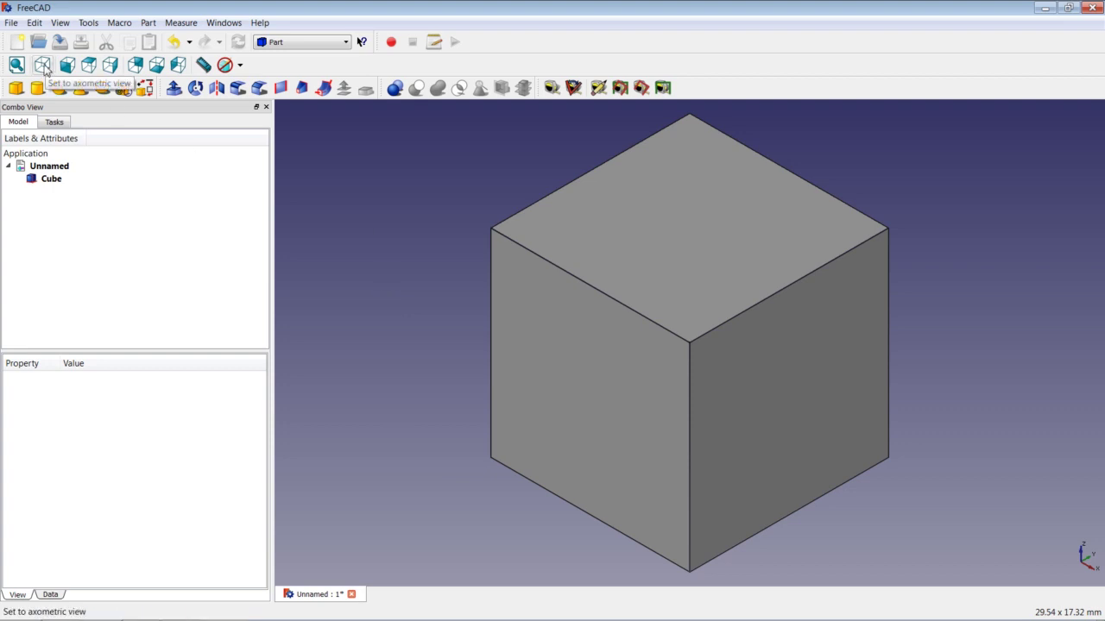
right_click(408, 189)
click(439, 200)
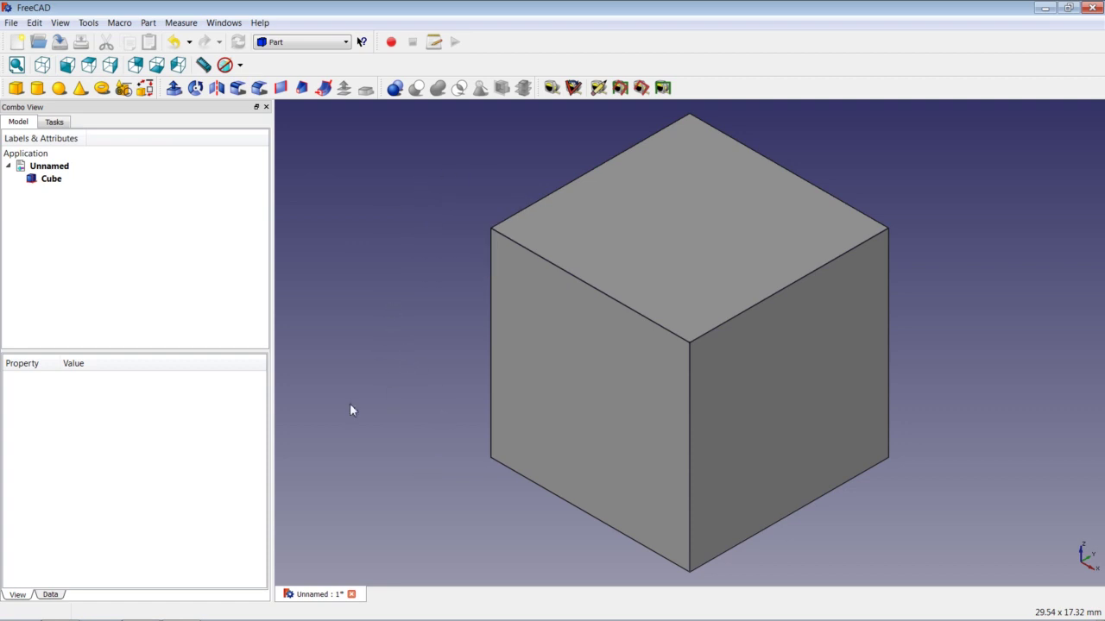
Step: Set the cube's length, width and height to 90 mm each
click(50, 180)
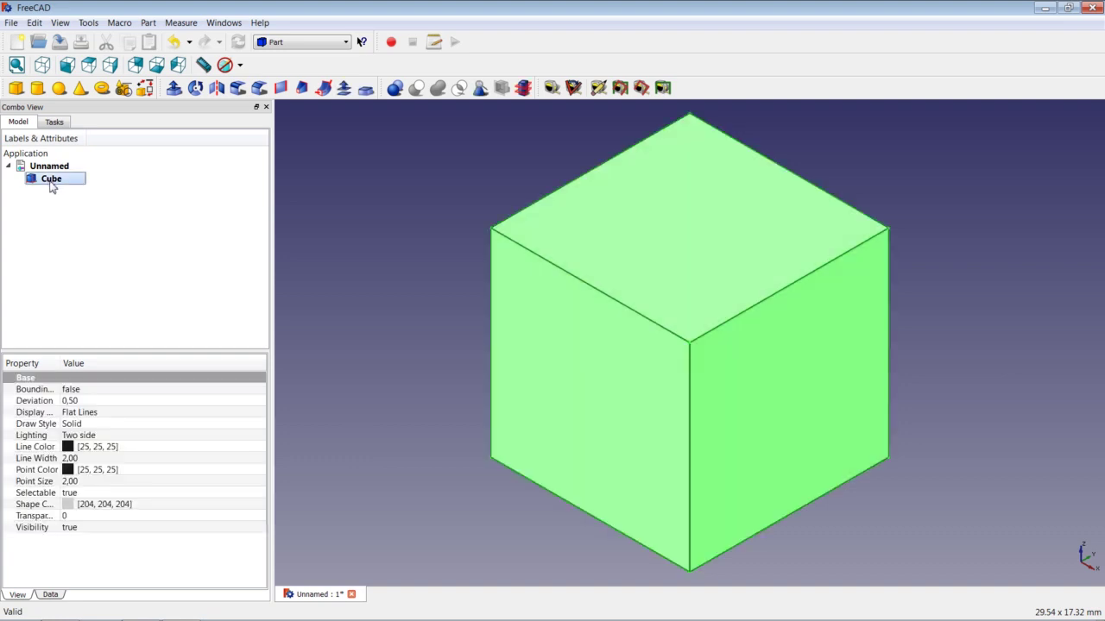
click(51, 595)
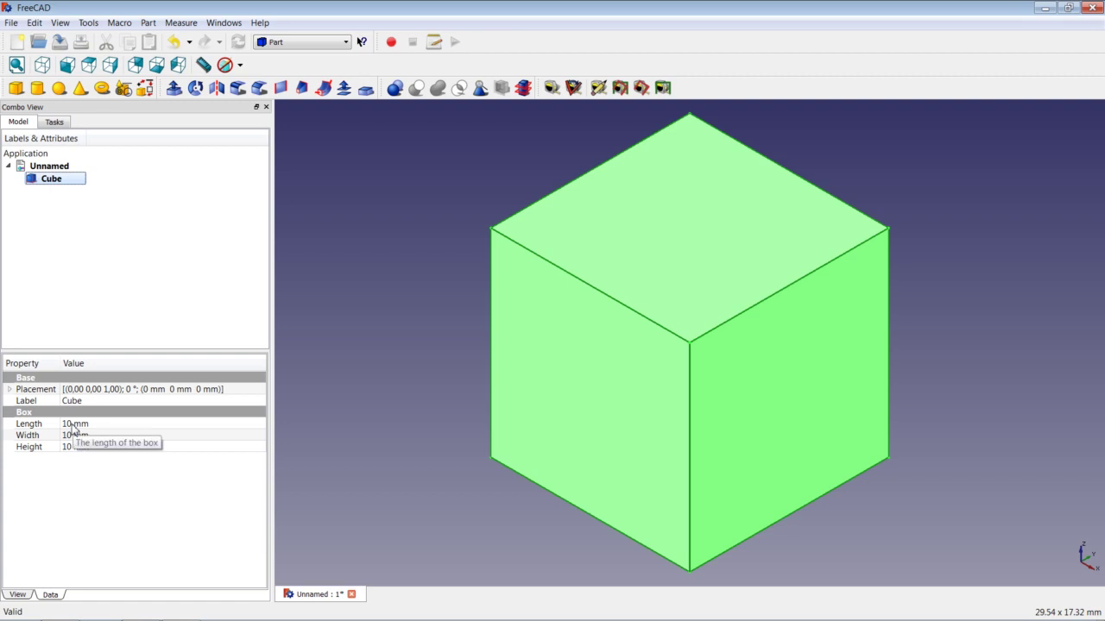
click(74, 423)
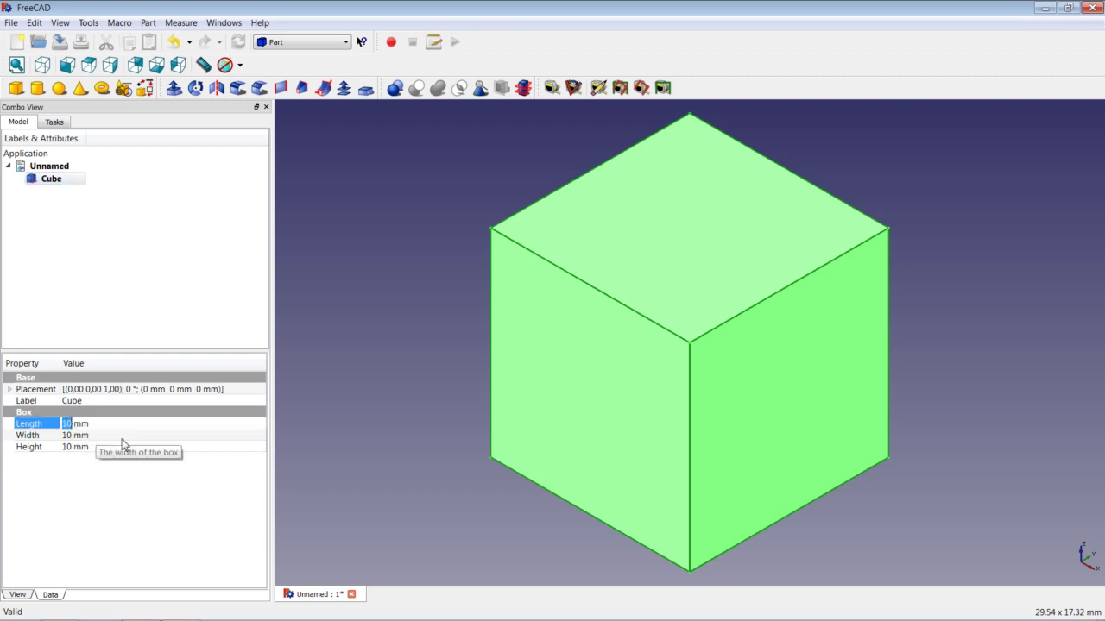
text(90)
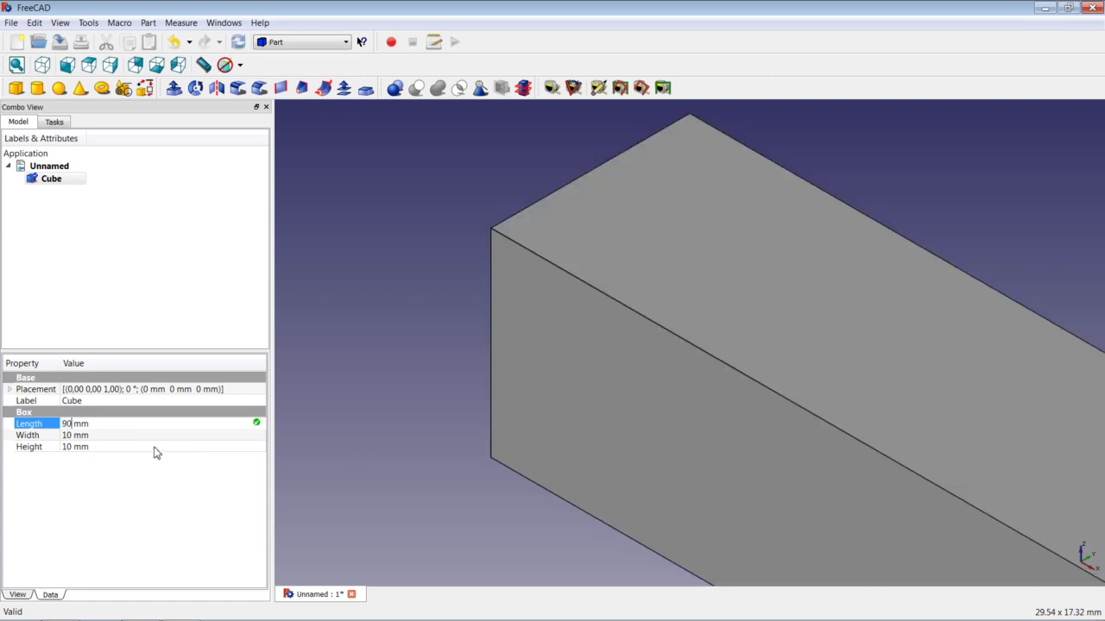
click(71, 436)
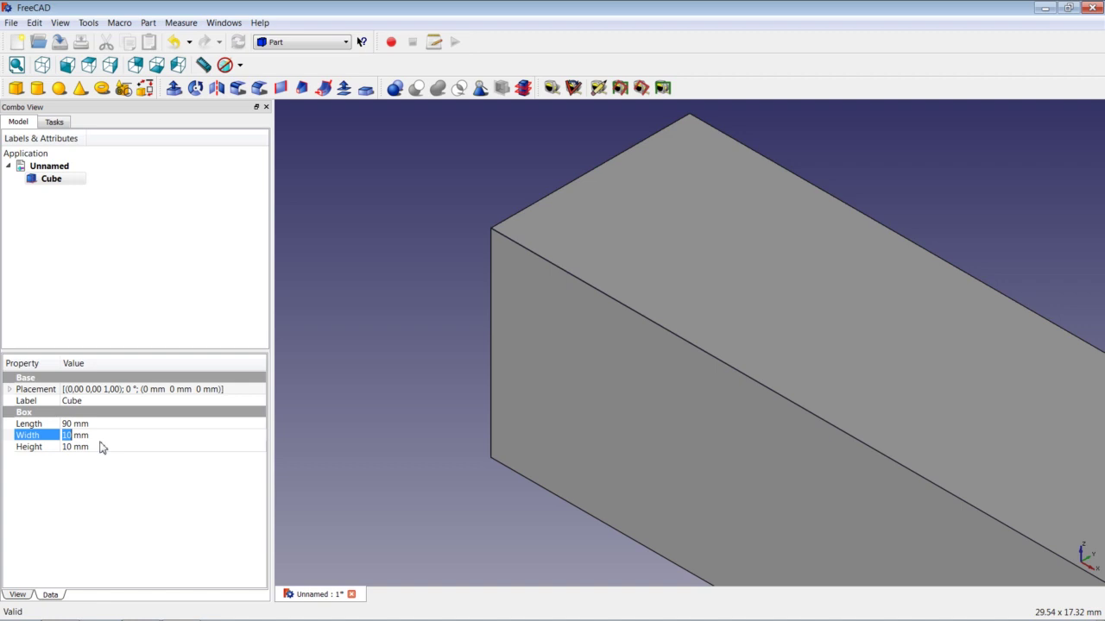
text(90)
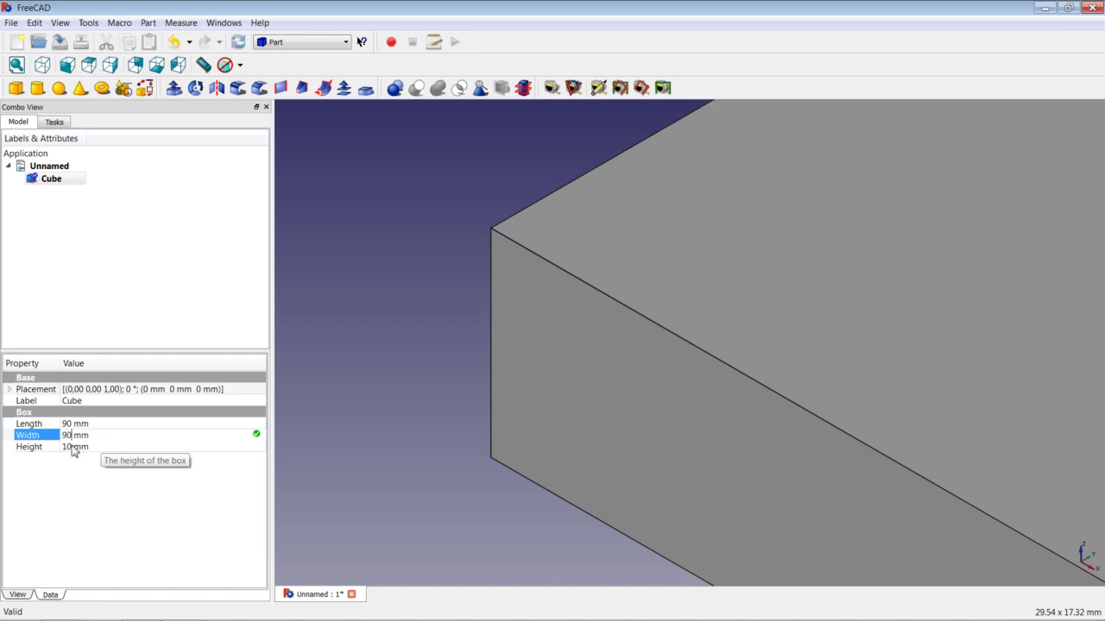
click(73, 447)
text(90)
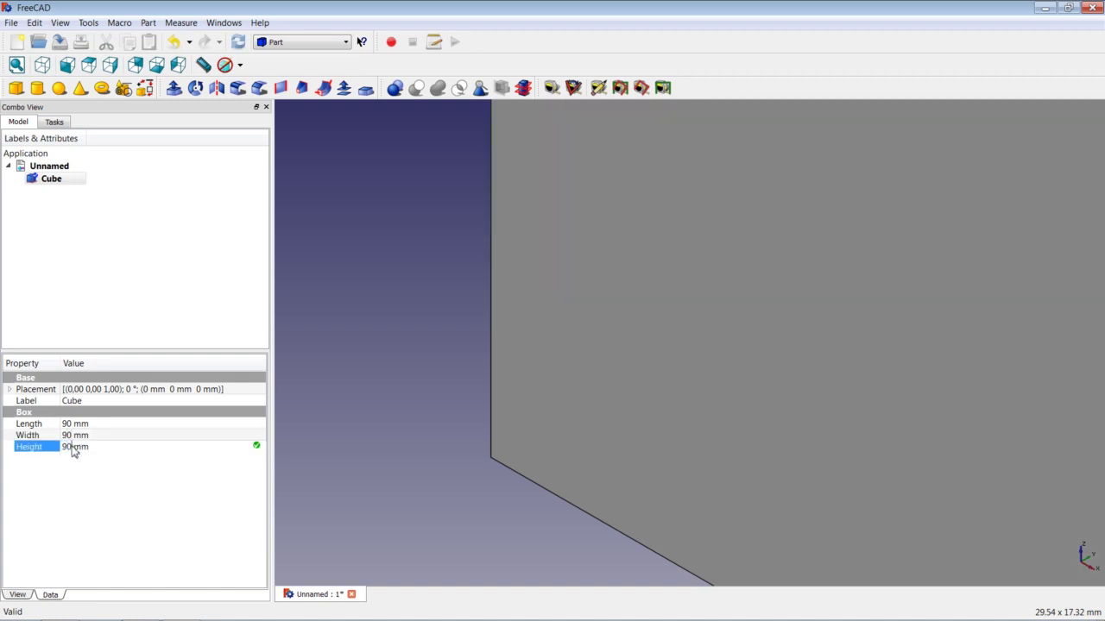
click(311, 391)
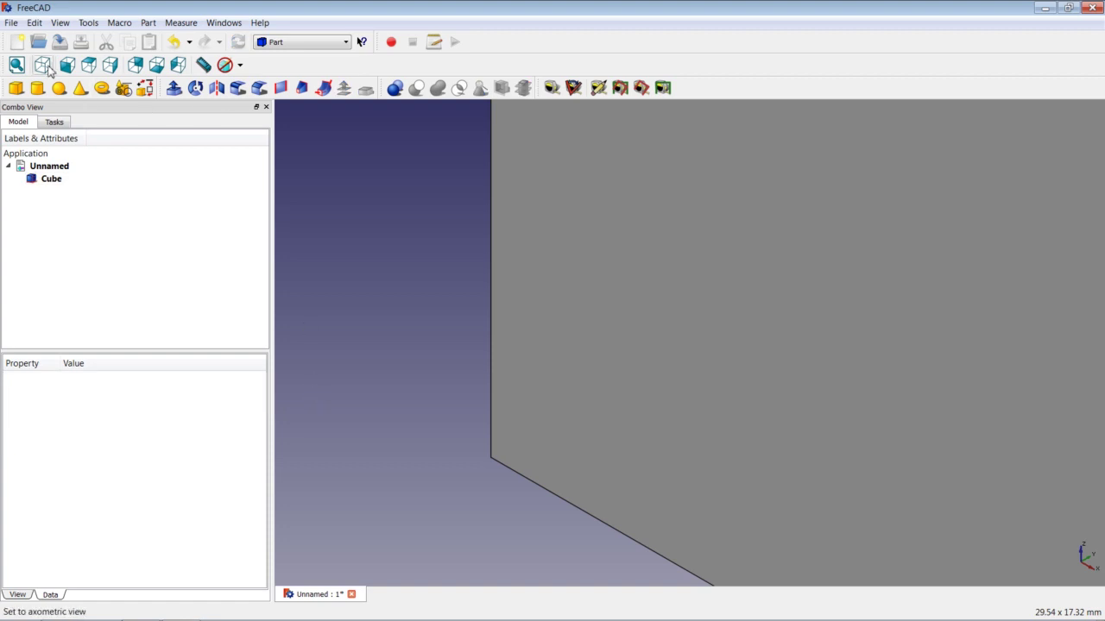
right_click(358, 205)
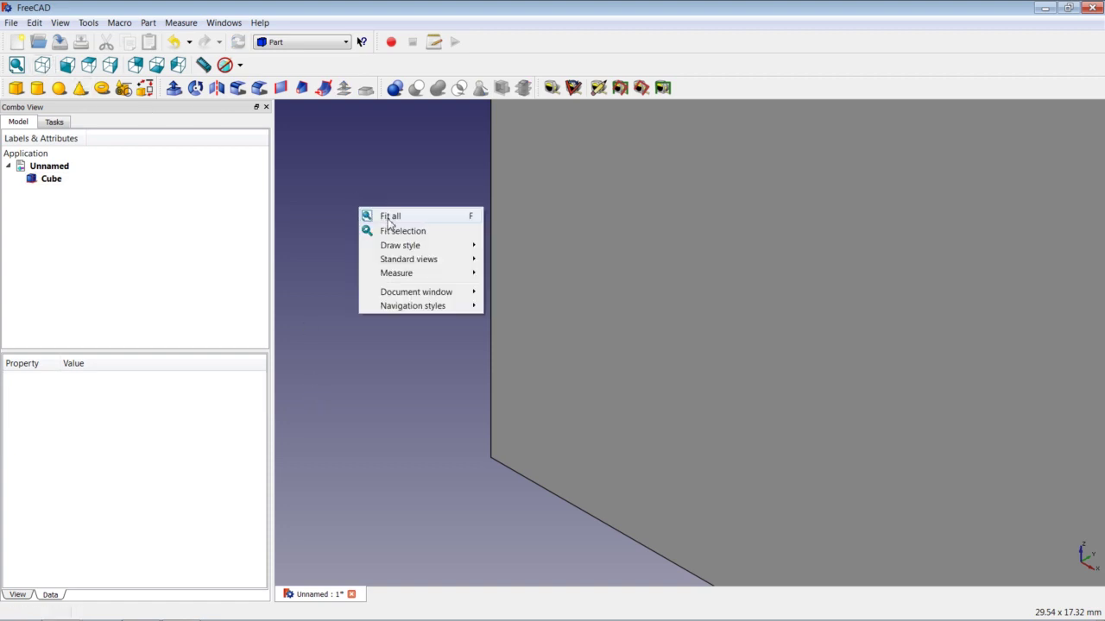
click(386, 216)
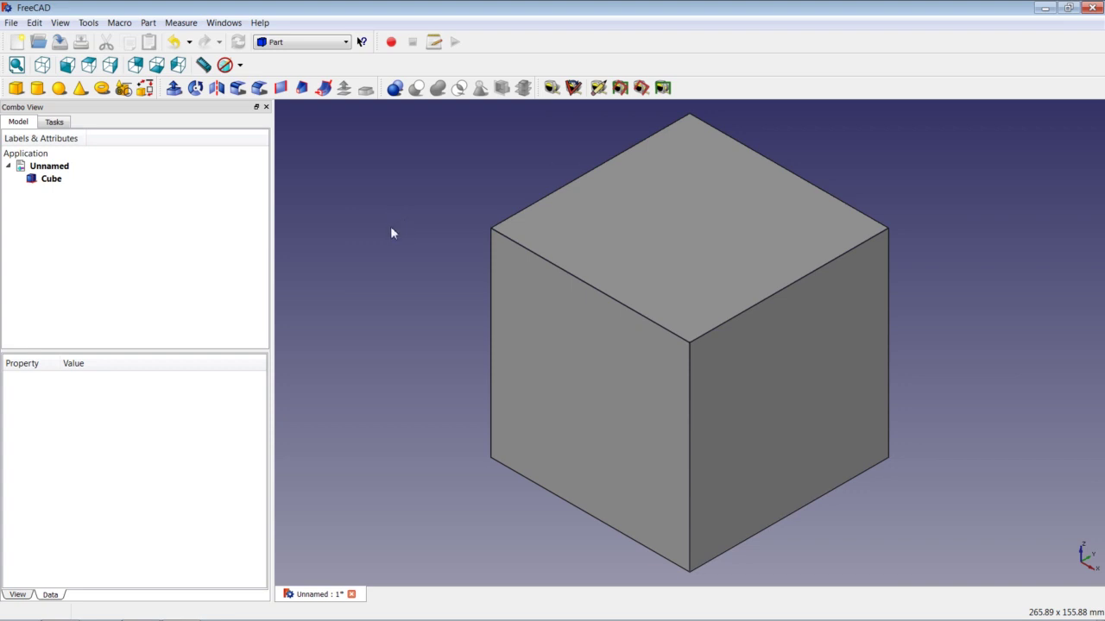
Step: Switch the draw style to Wireframe and show the axis cross at the origin
click(239, 64)
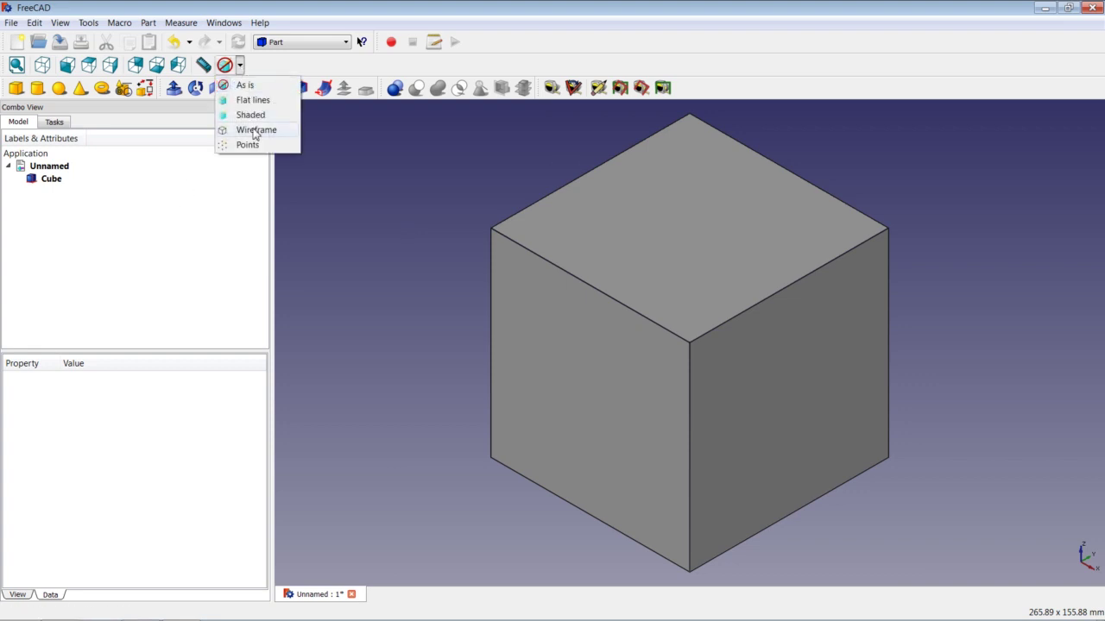
click(255, 130)
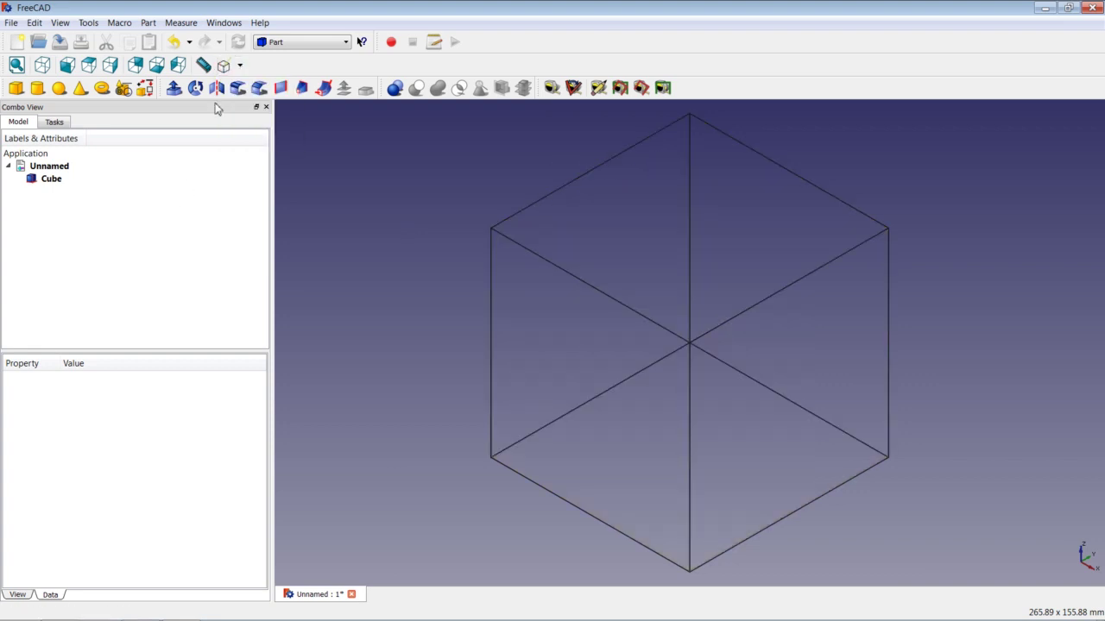
click(65, 24)
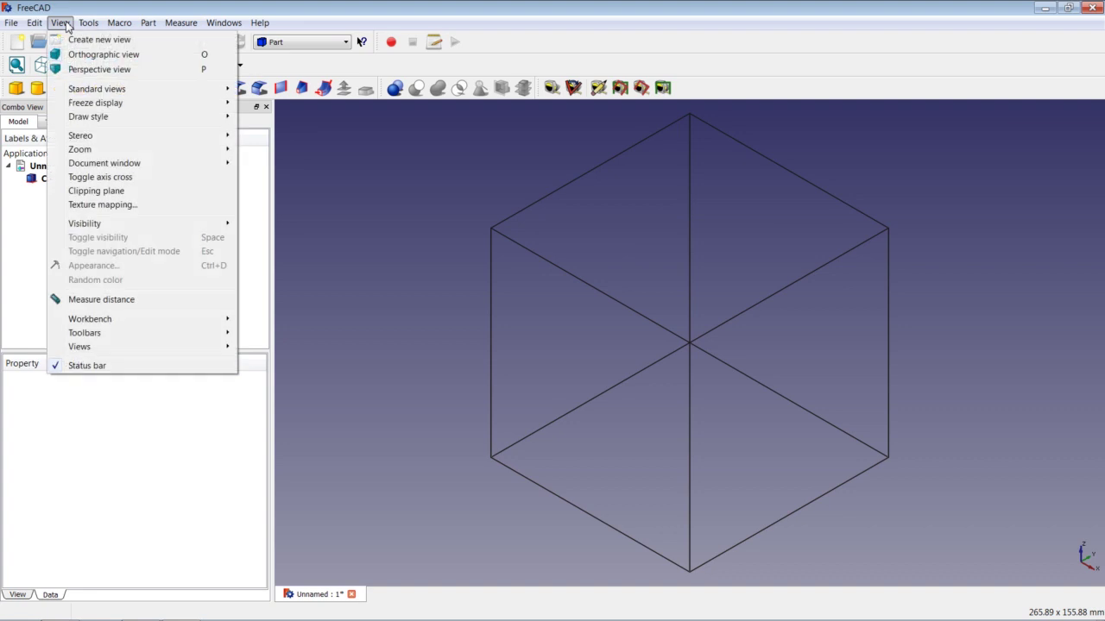
click(105, 180)
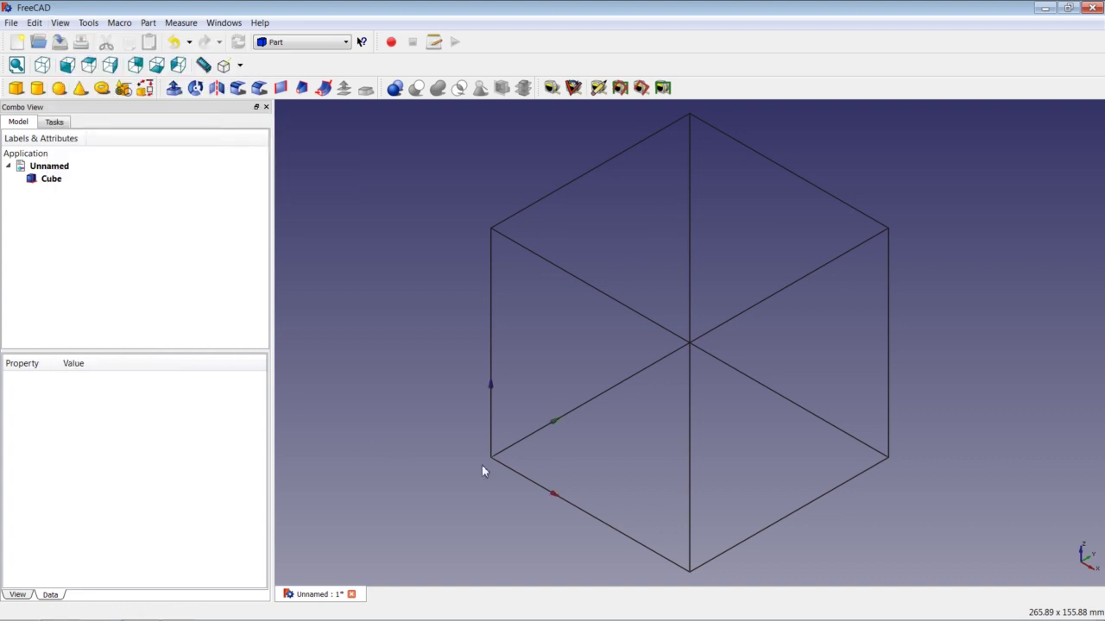
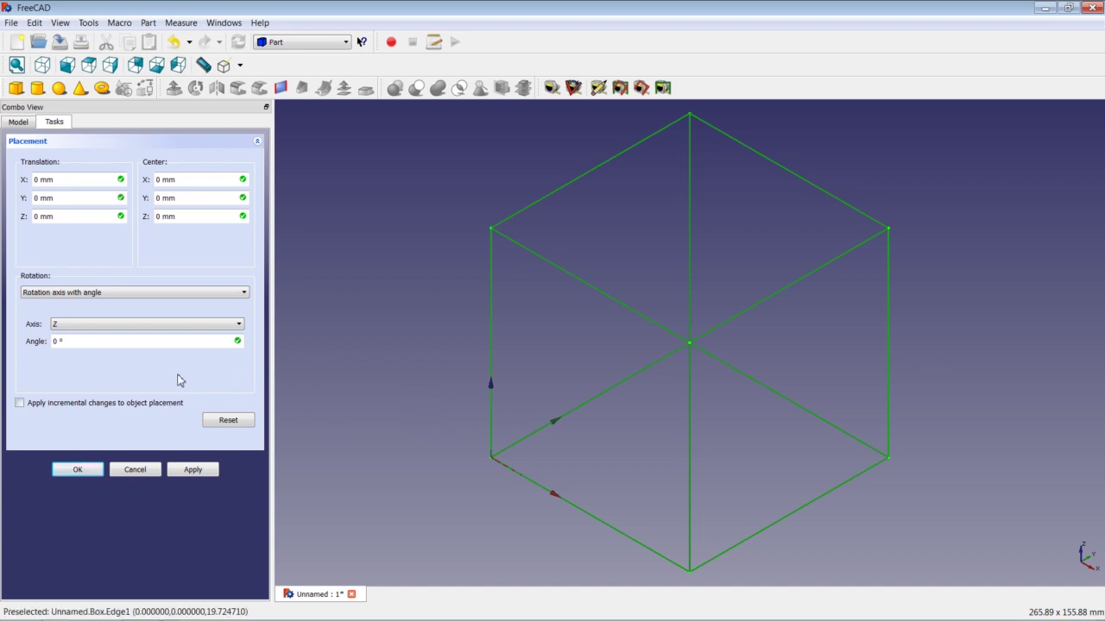
Step: Centre the cube on the origin by applying an incremental placement translation of -45 mm in X, Y and Z
click(20, 404)
double_click(37, 180)
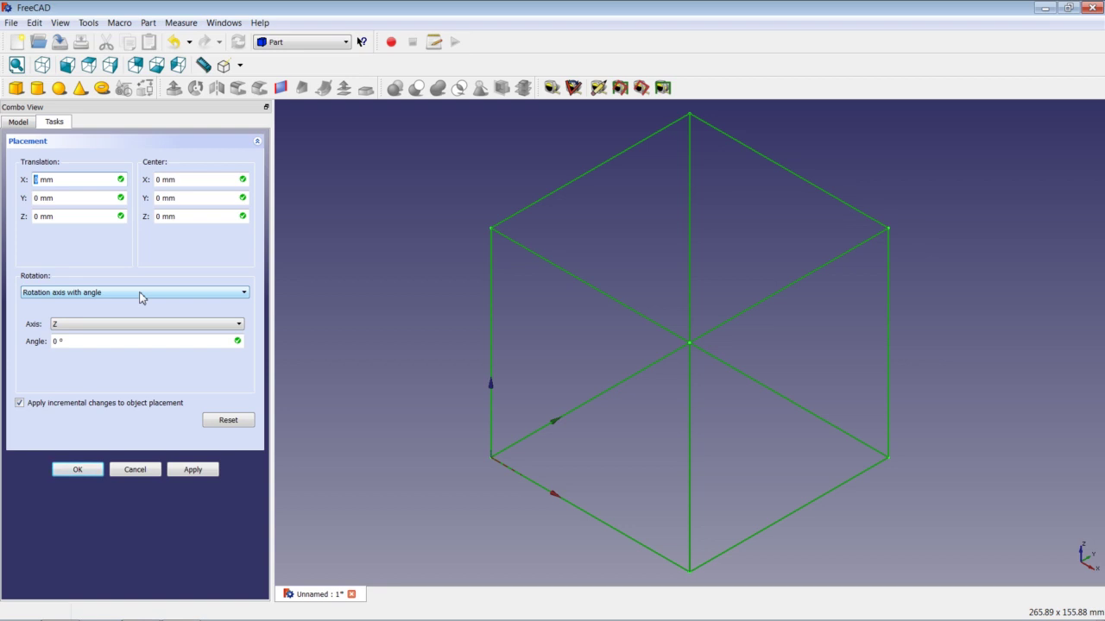
text(-45)
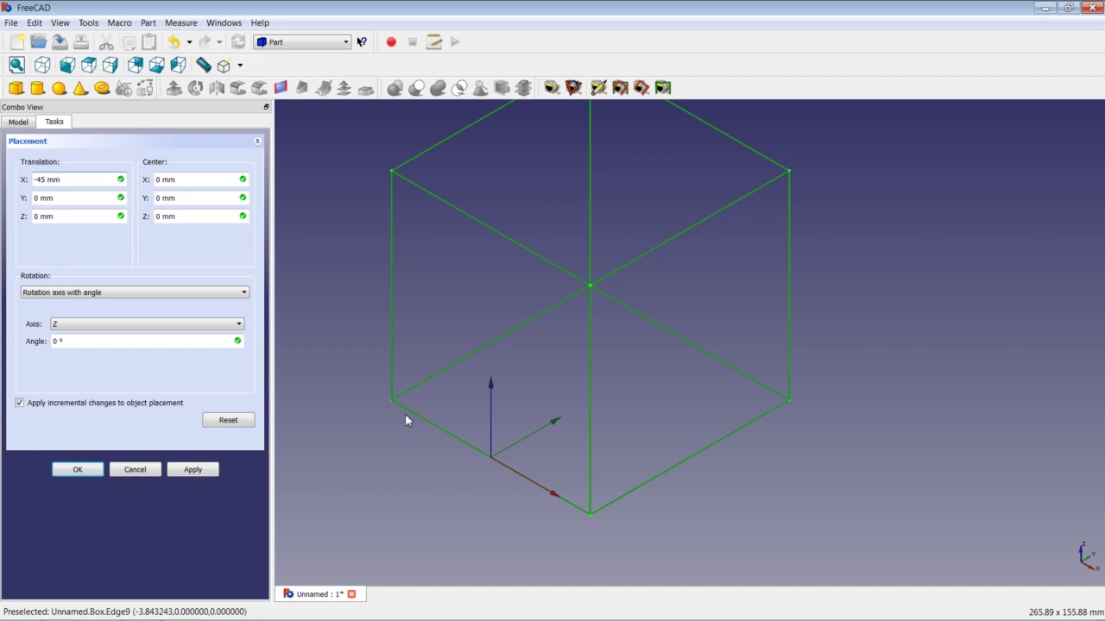
click(64, 200)
click(37, 201)
drag(39, 199, 31, 195)
text(-45)
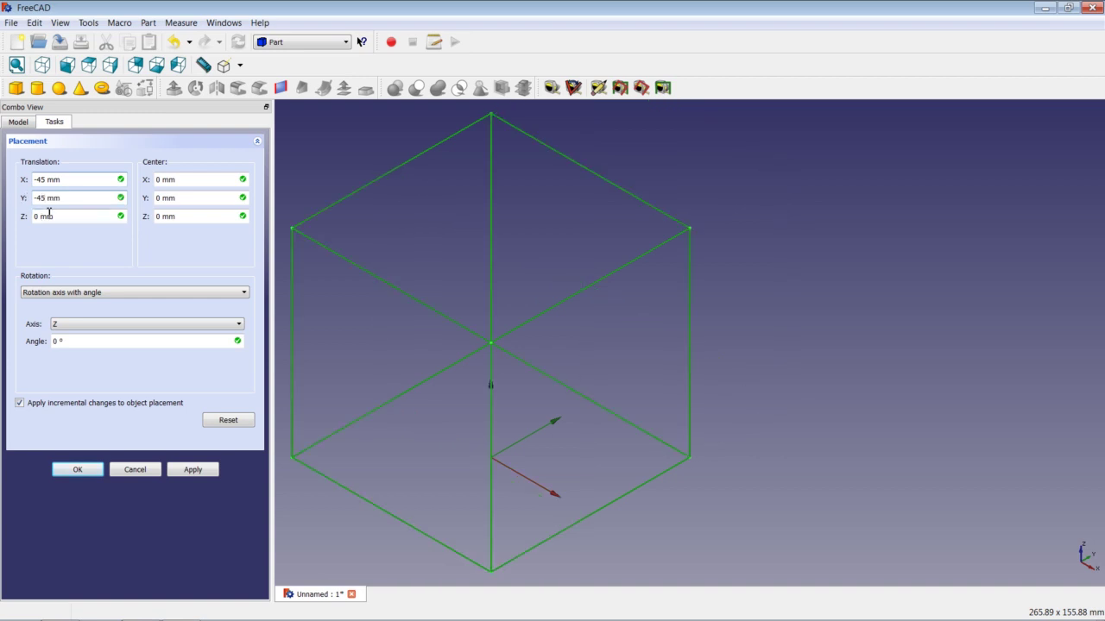
drag(38, 218, 30, 222)
text(-45)
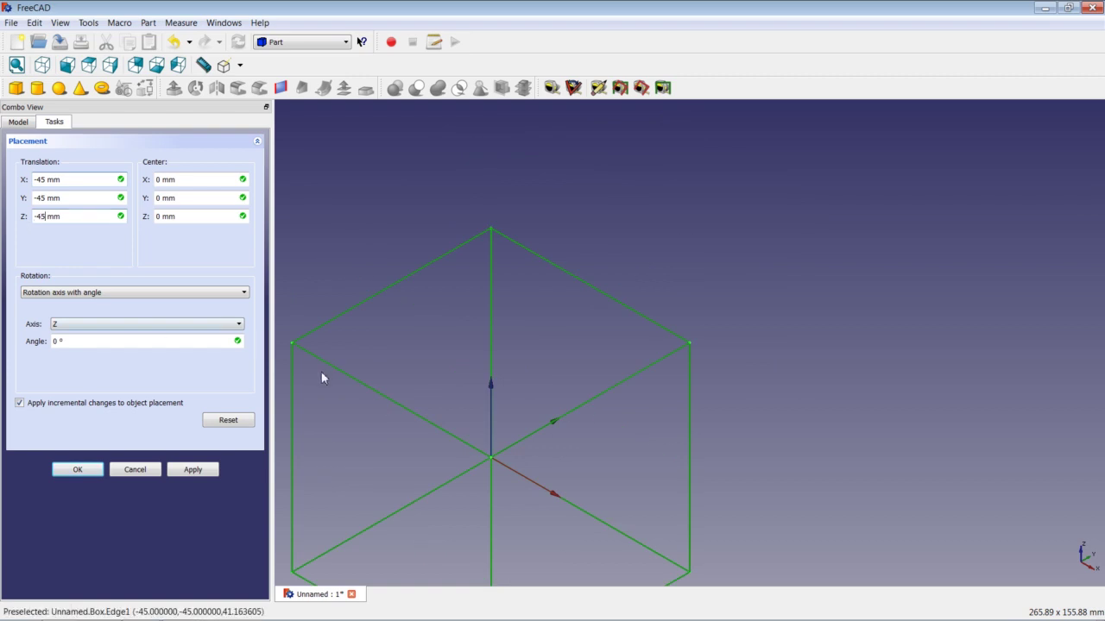
middle_drag(497, 460, 562, 437)
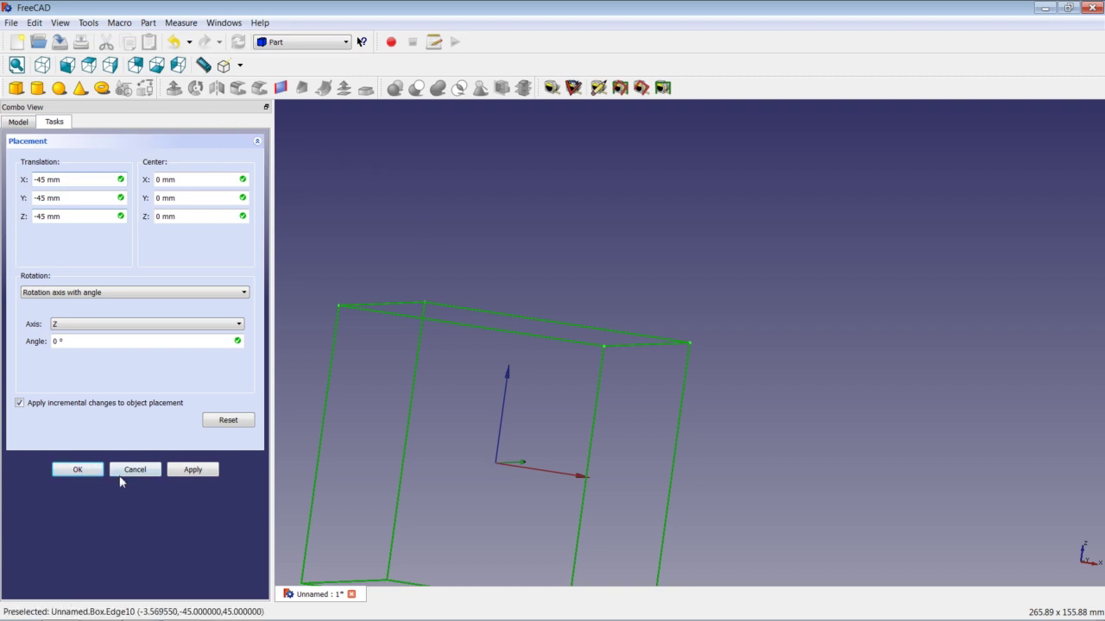
click(193, 471)
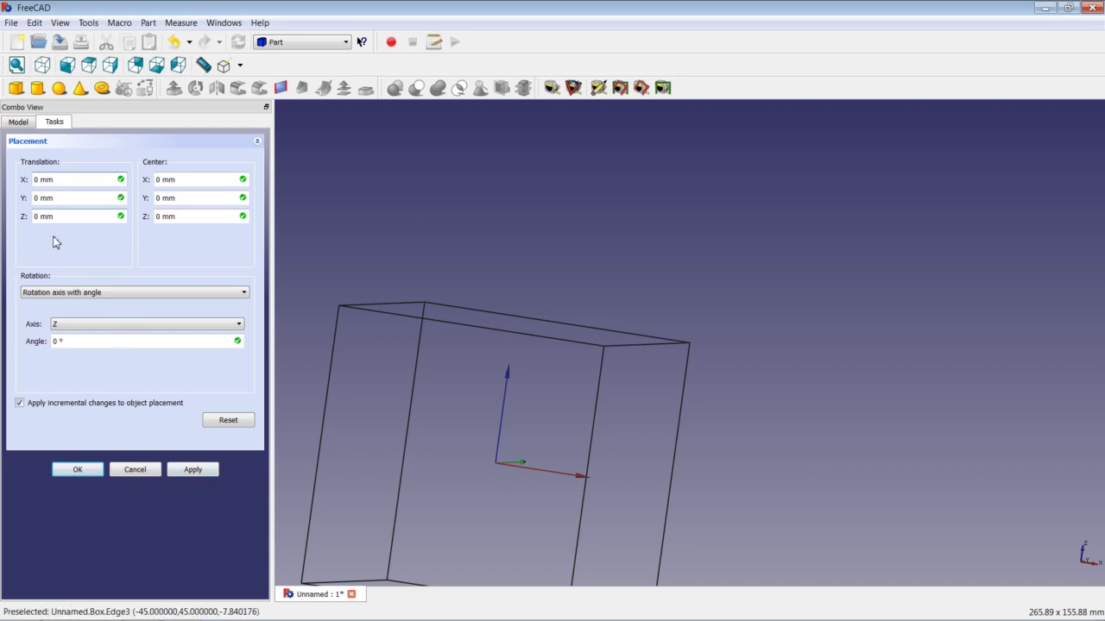
click(79, 470)
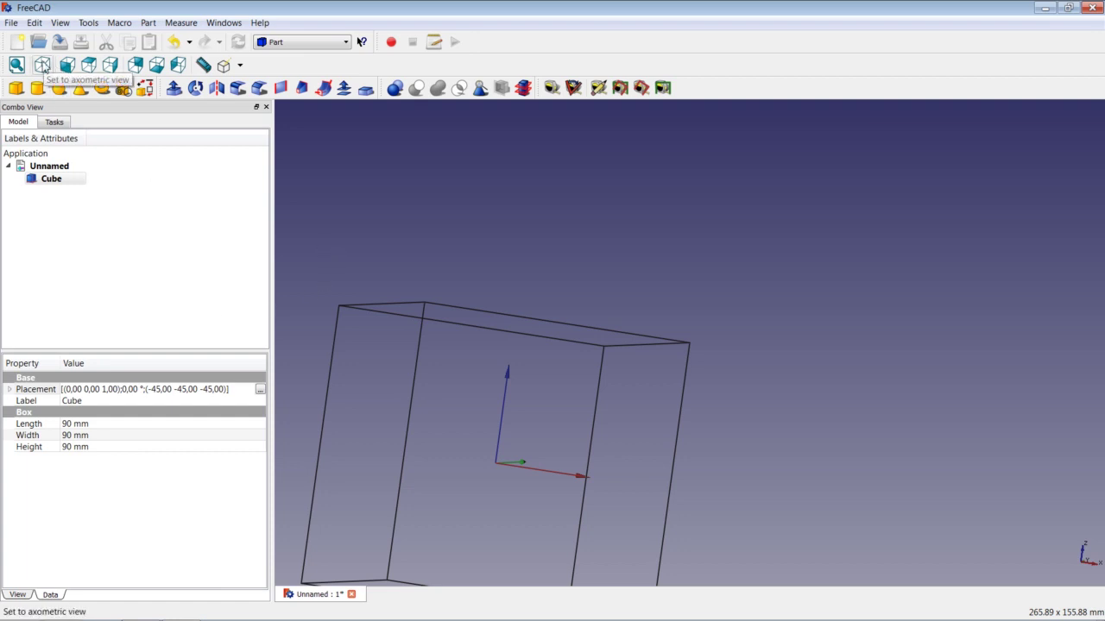
Step: Hide the axis cross and deselect the cube
click(43, 66)
right_click(352, 200)
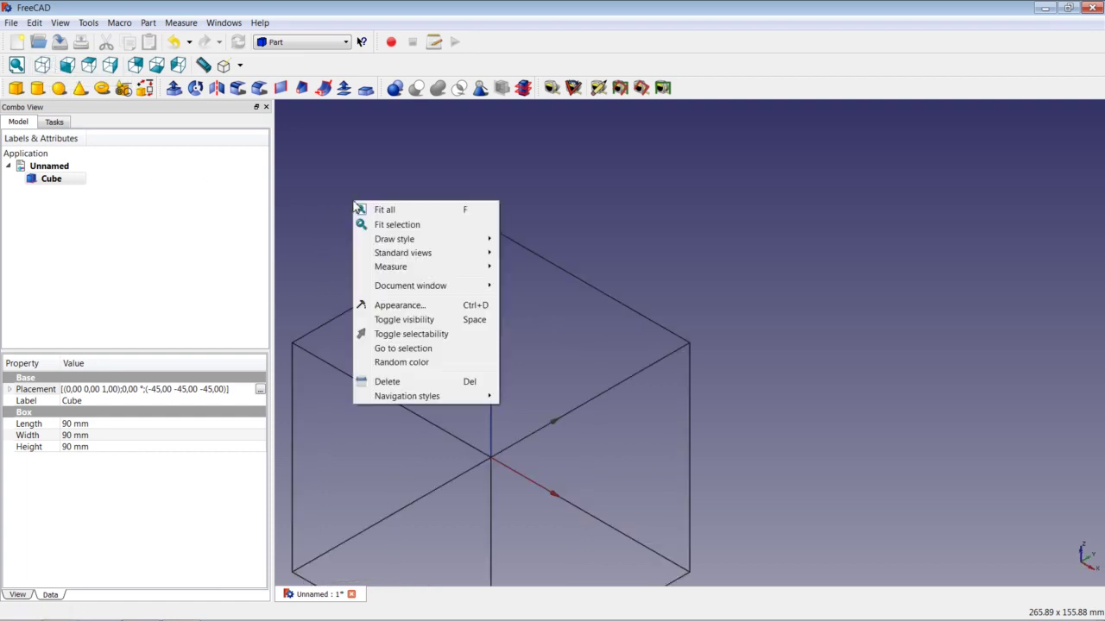
click(361, 210)
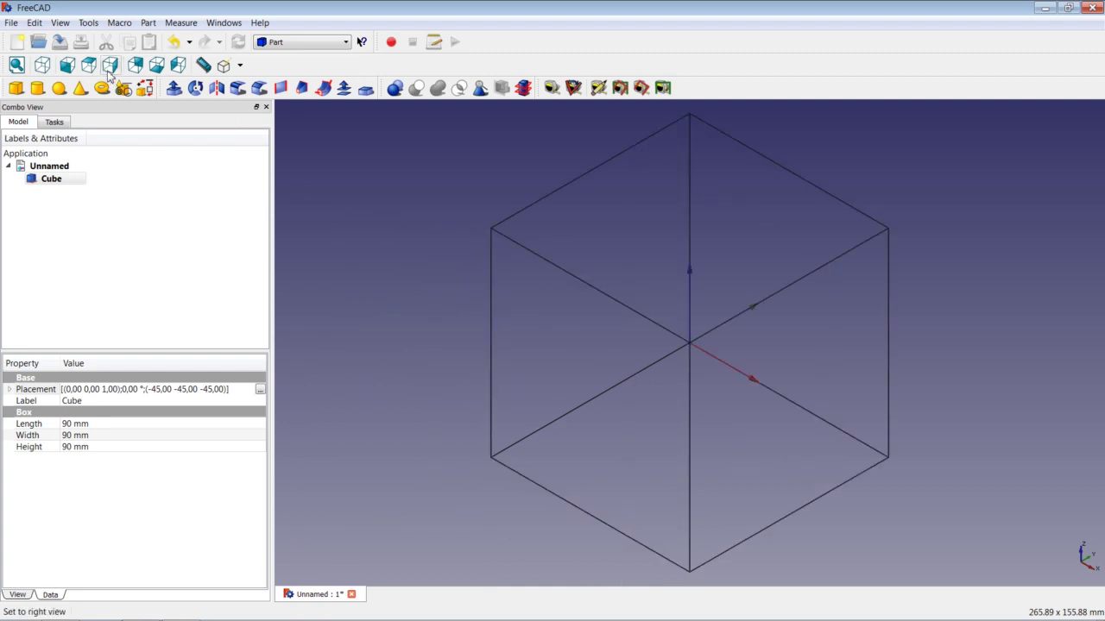
click(60, 23)
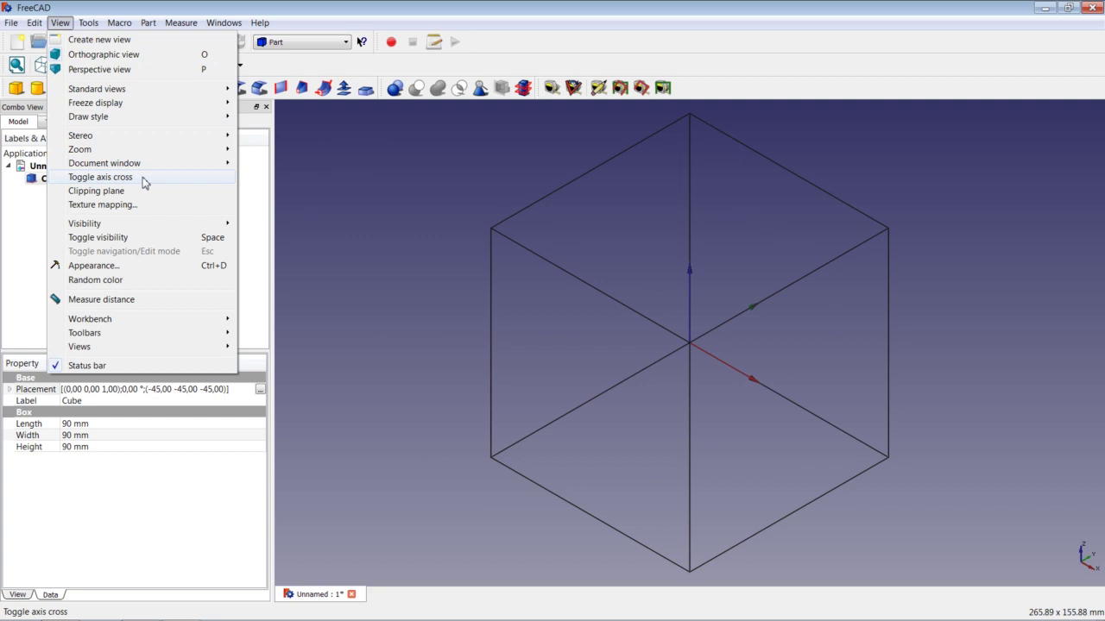
click(144, 182)
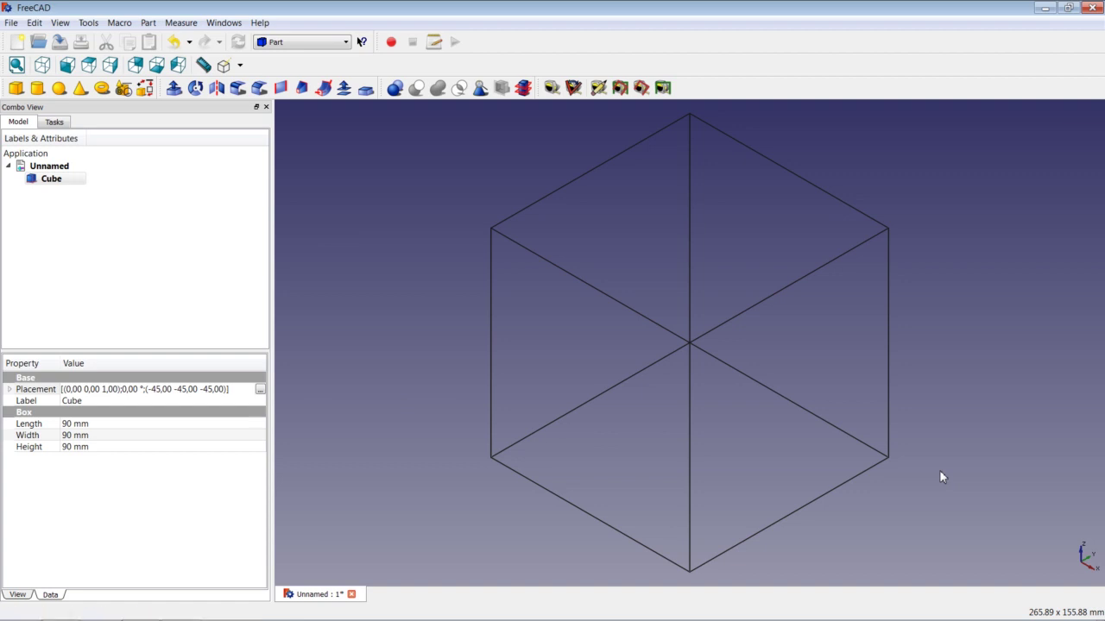
click(973, 470)
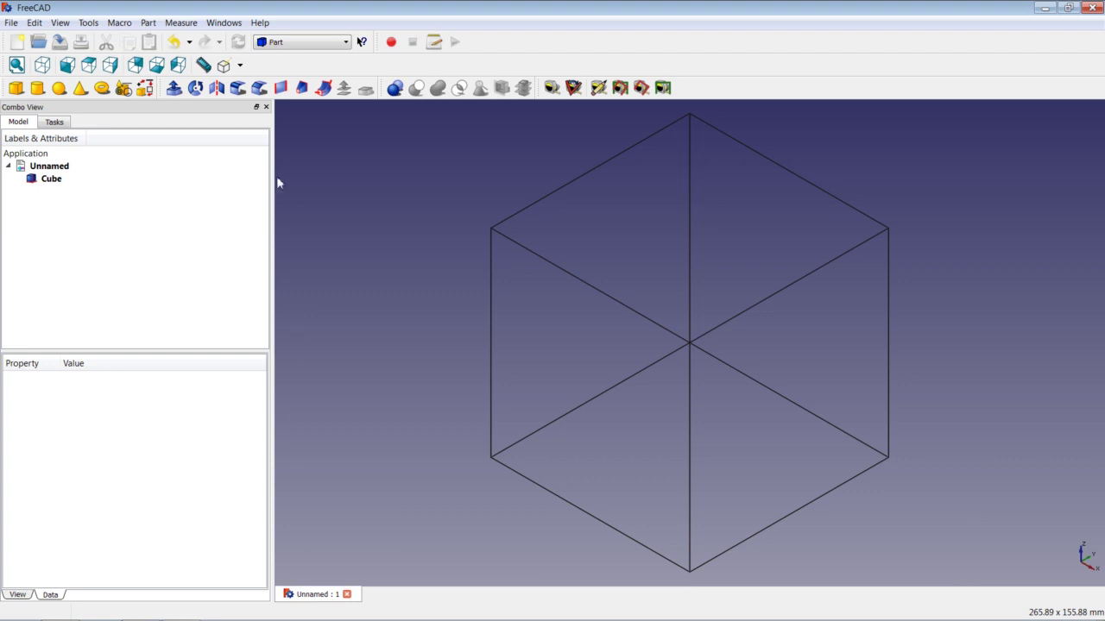
Step: Add a second cube primitive to the document and select it to show its data properties
click(16, 89)
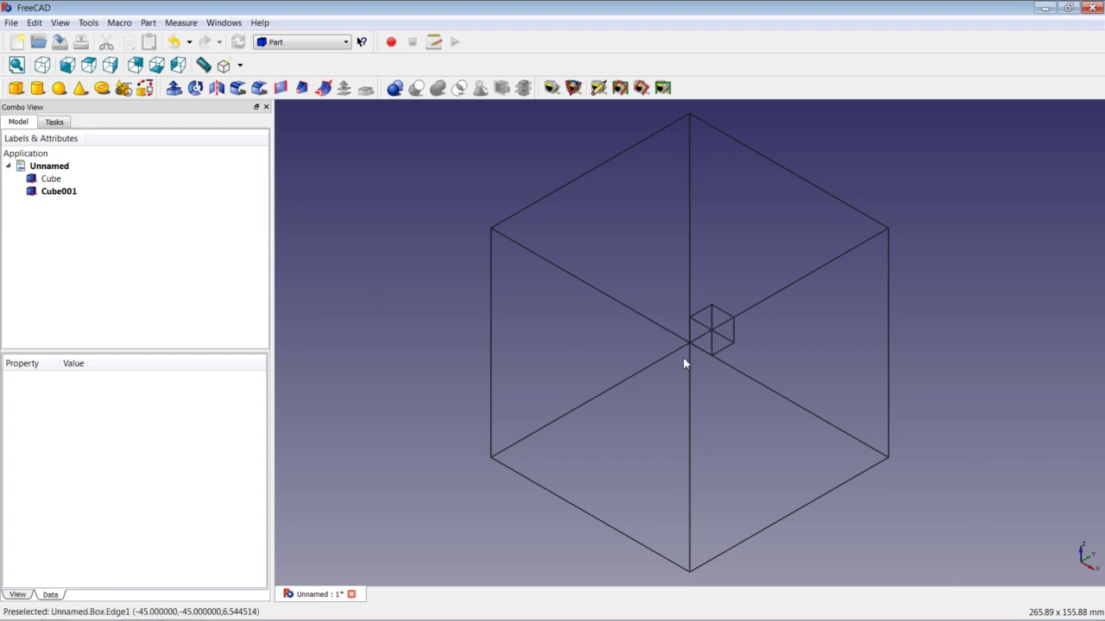
middle_drag(715, 375, 765, 360)
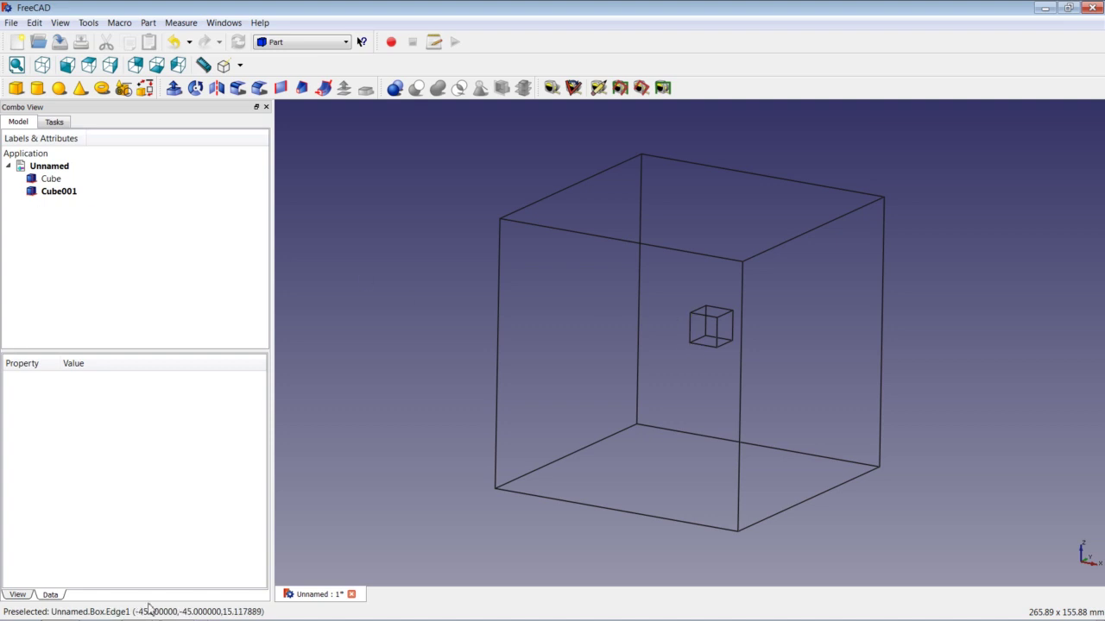
click(69, 192)
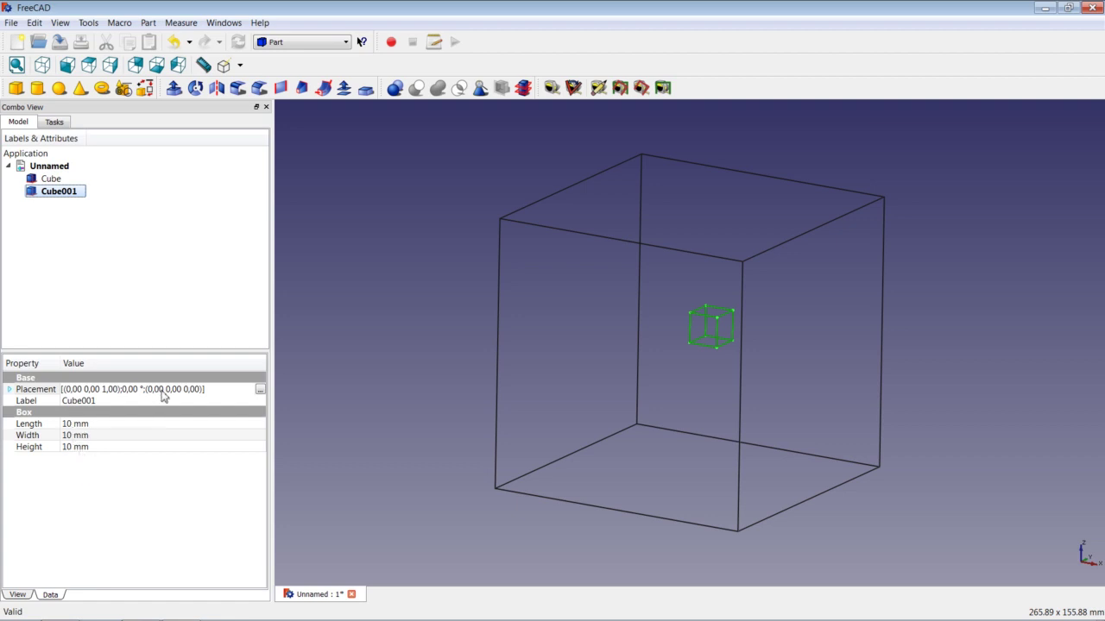
Step: Set the second cube's length, width and height to 80 mm each
click(74, 424)
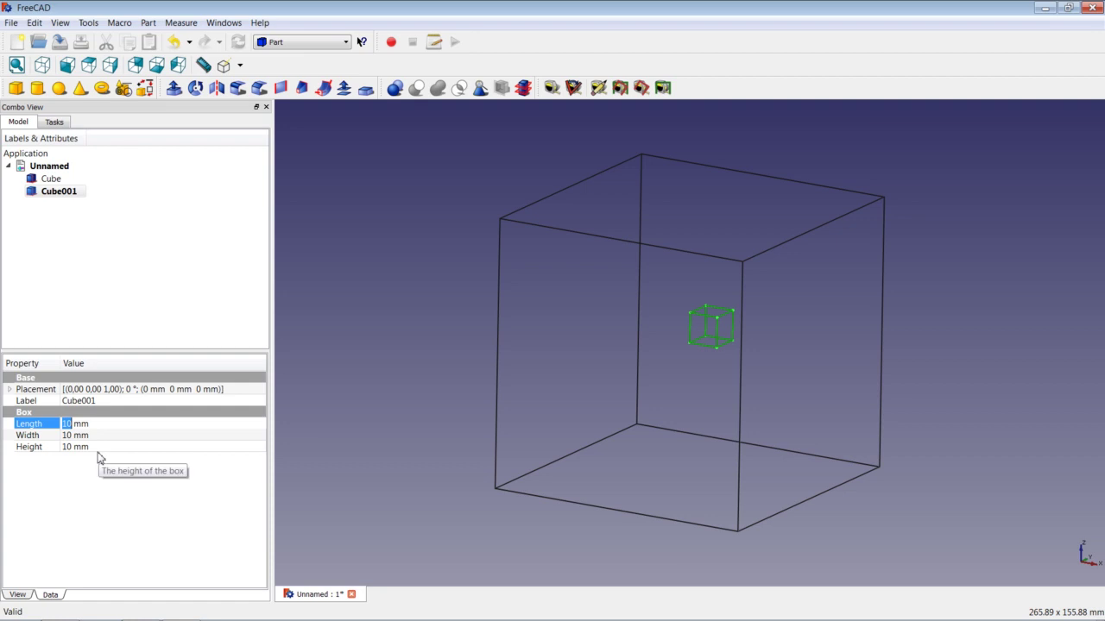
text(80)
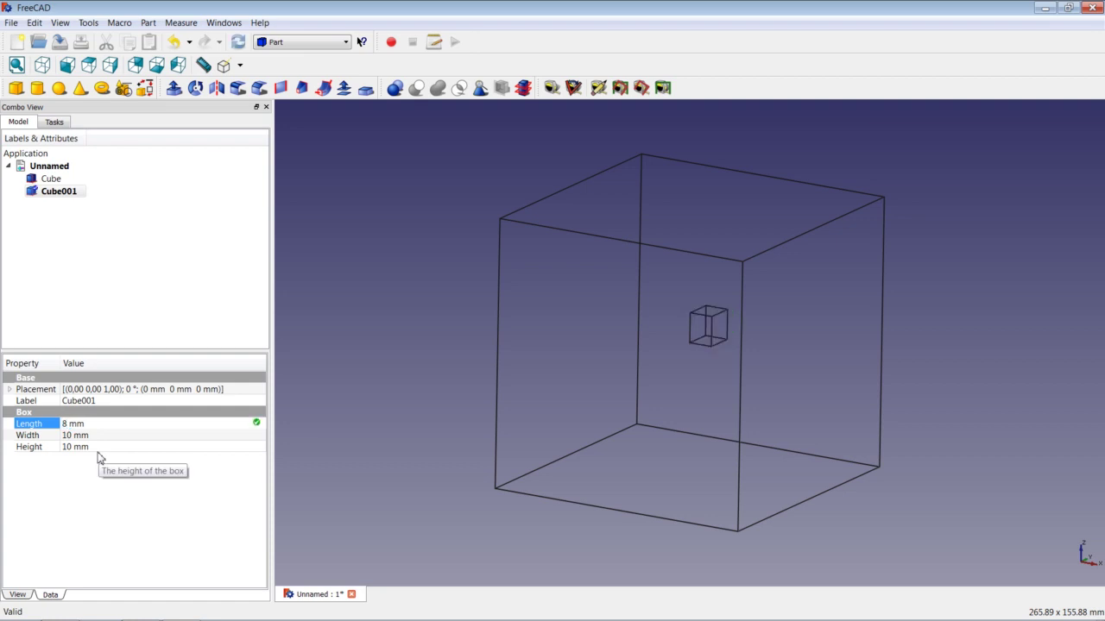
click(80, 435)
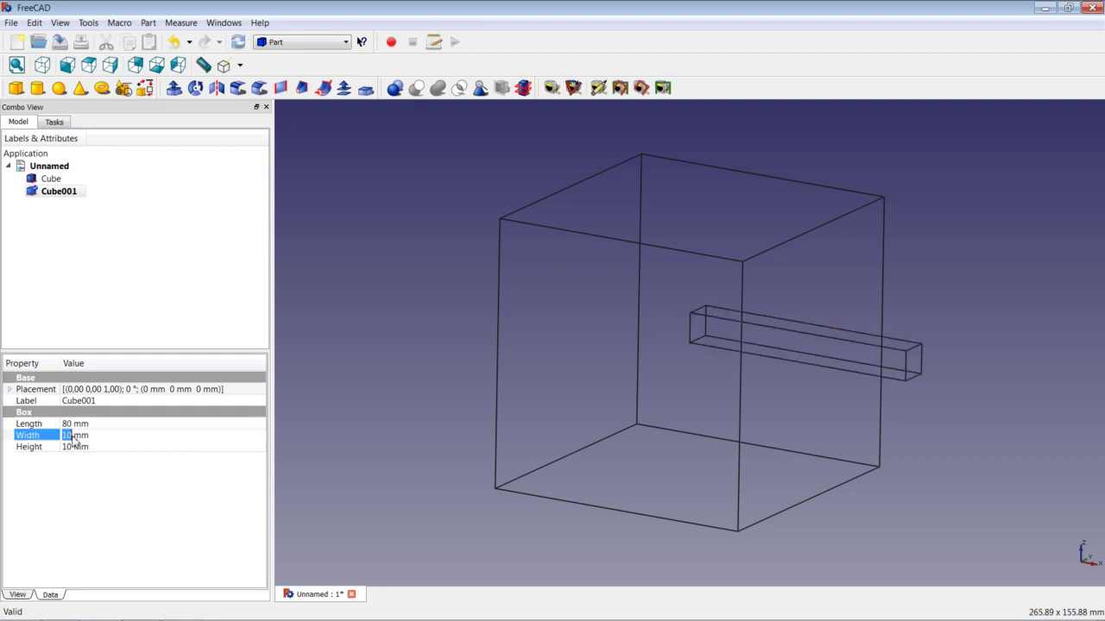
text(80)
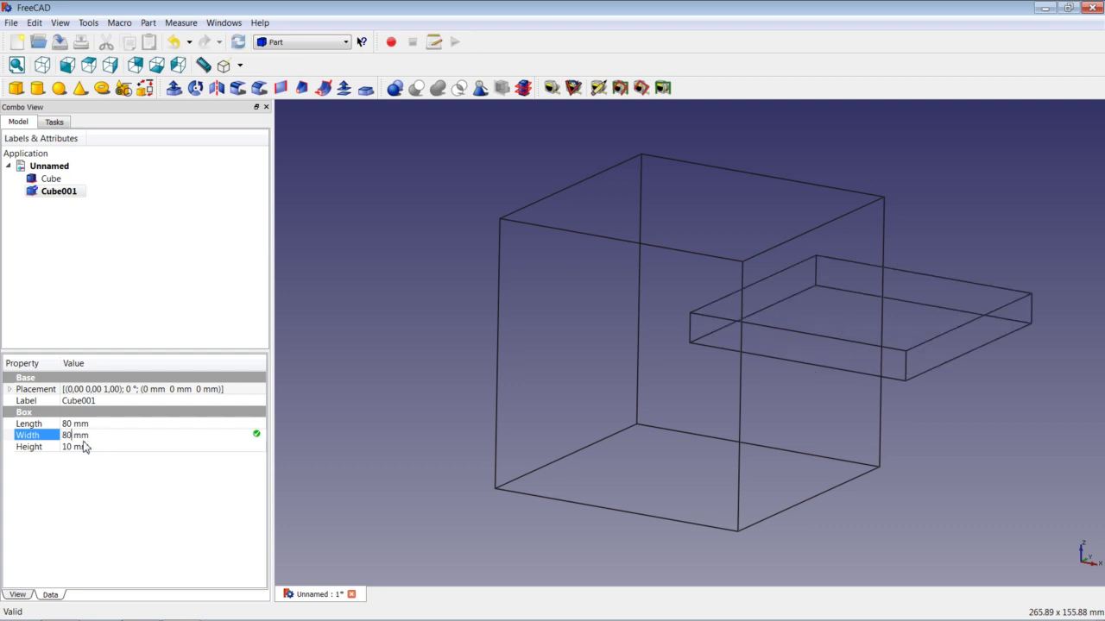
click(75, 447)
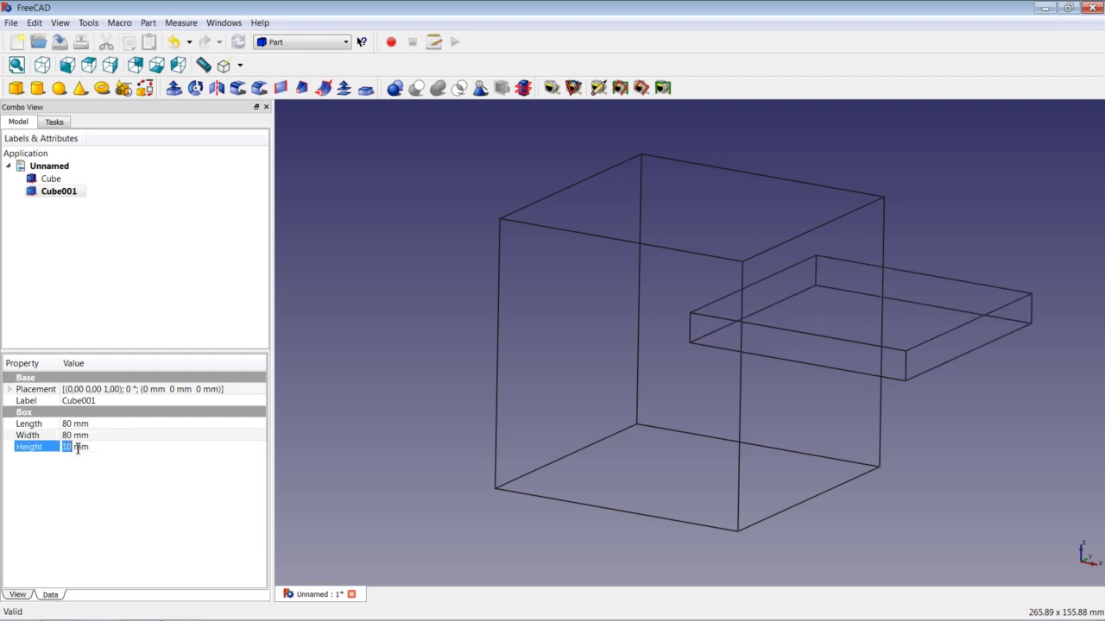
text(80)
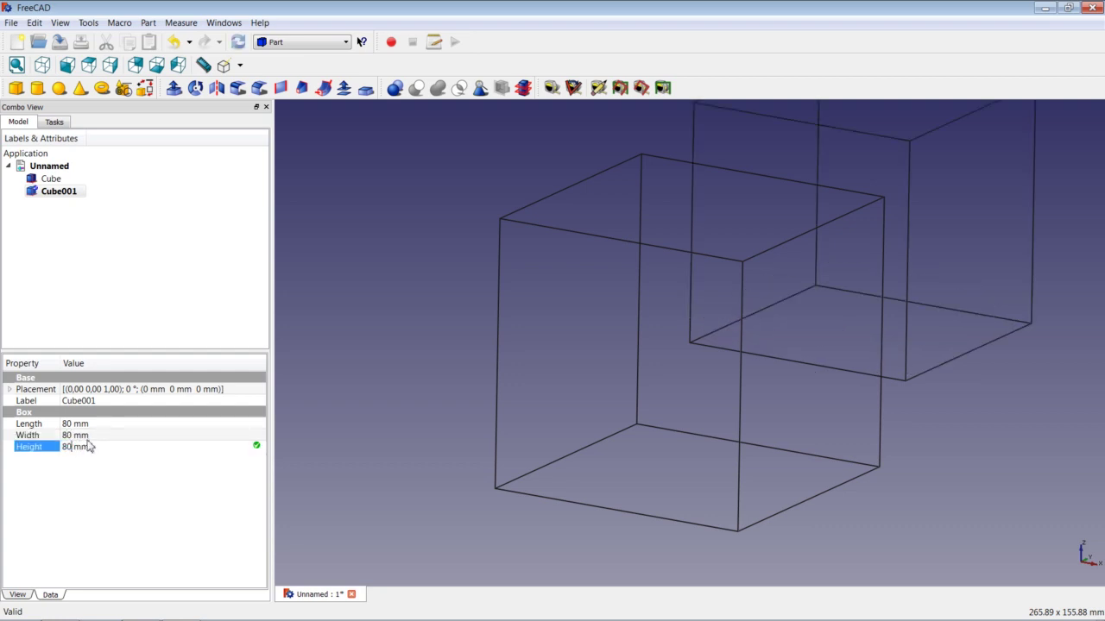
Step: Centre the 80 mm cube on the origin by applying an incremental placement translation of -40 mm in X, Y and Z
click(158, 391)
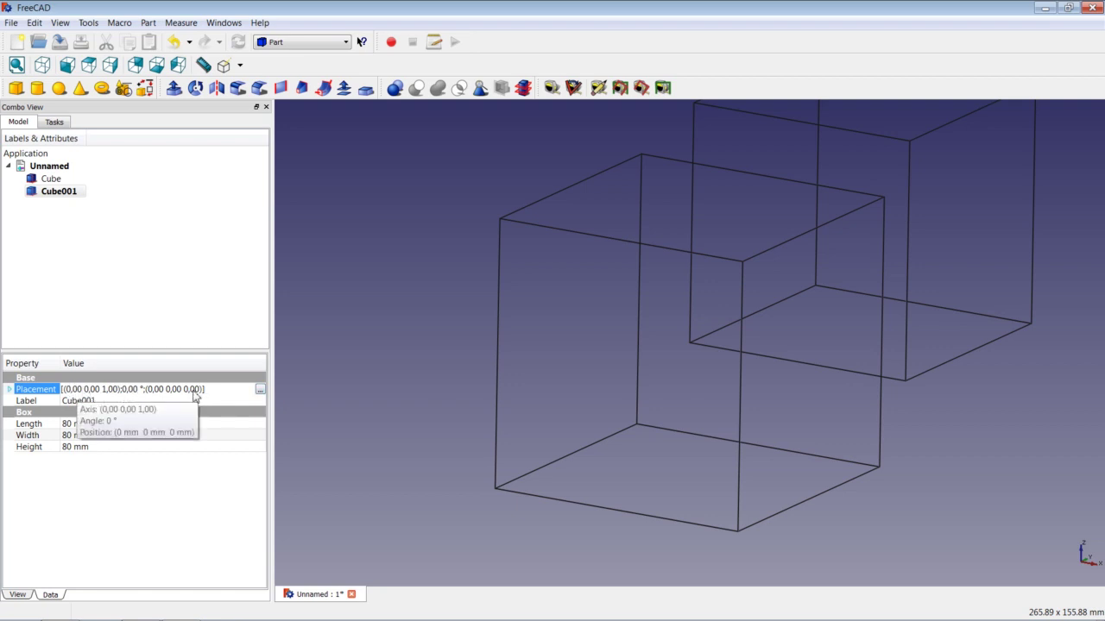
click(259, 391)
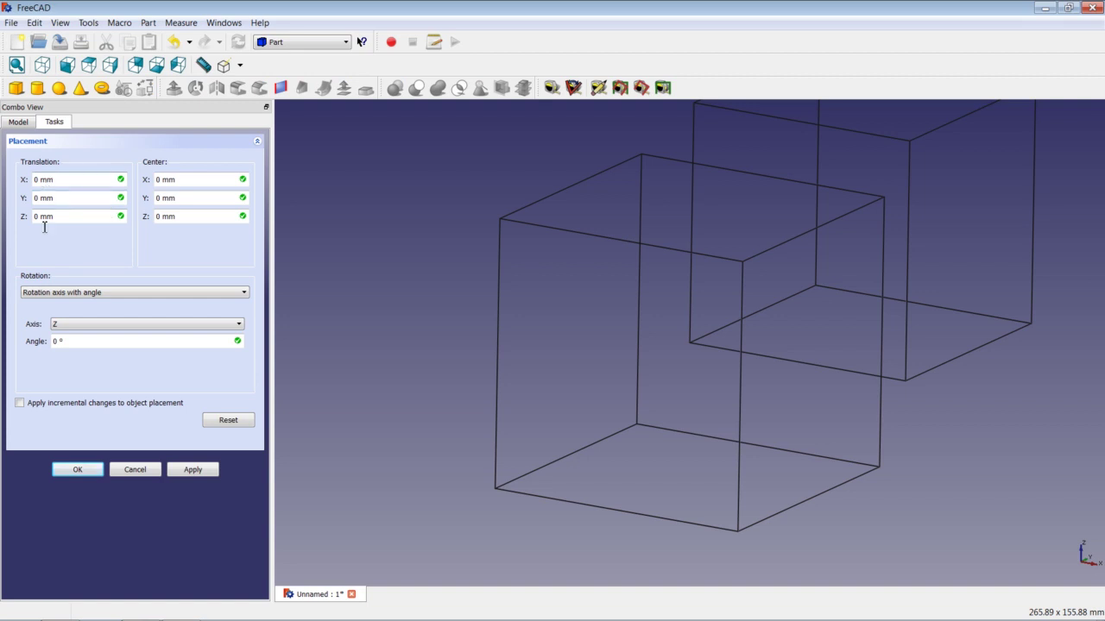
click(41, 406)
drag(43, 180, 33, 181)
text(-40)
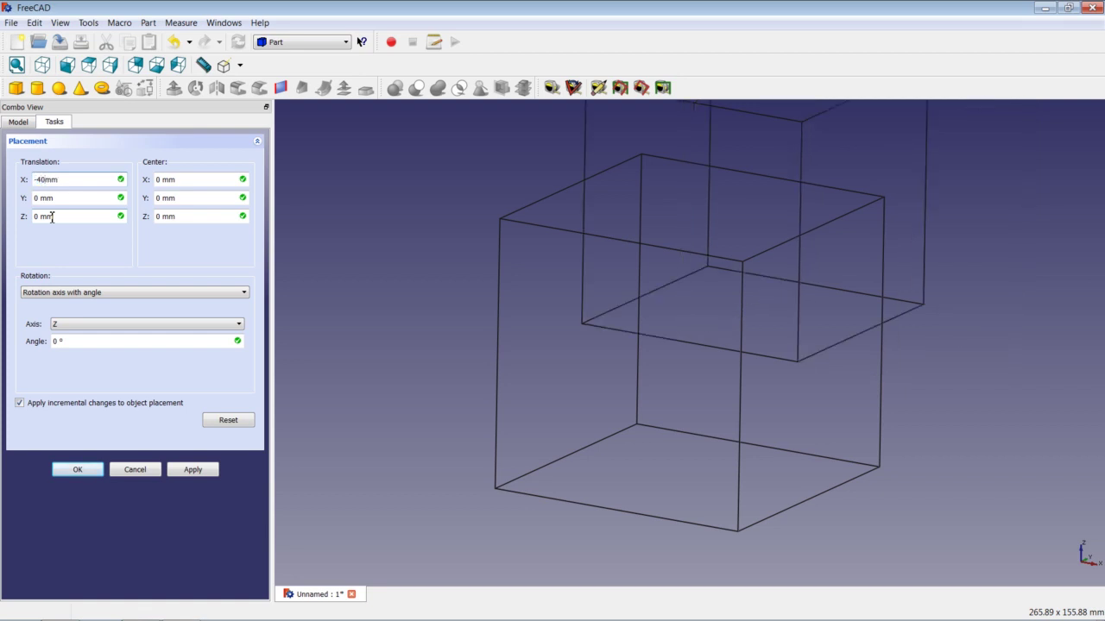
double_click(36, 198)
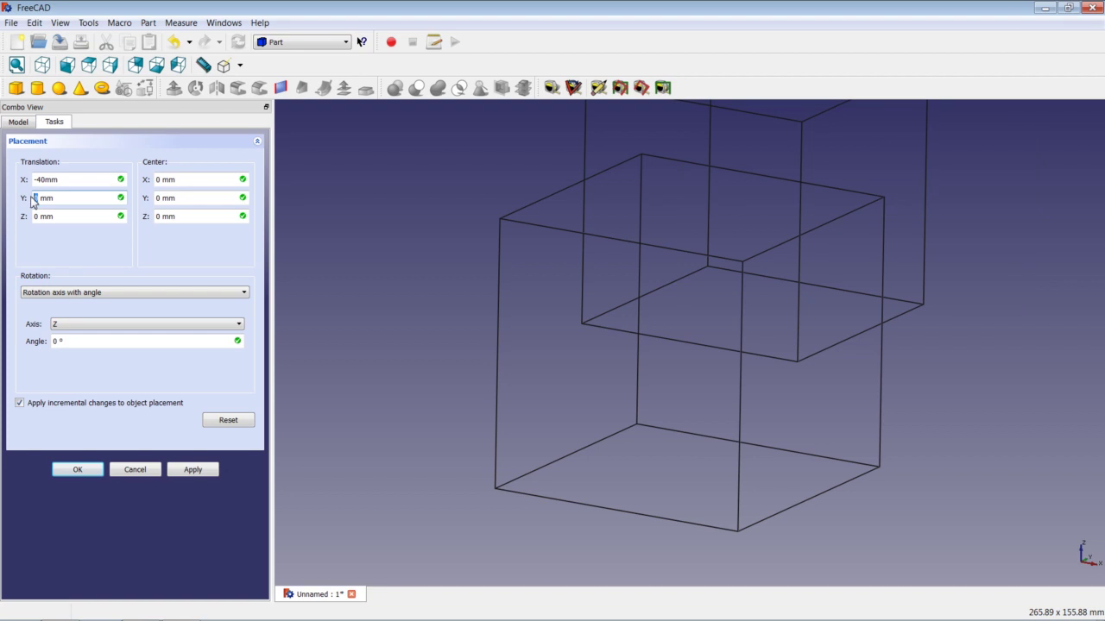
text(-40)
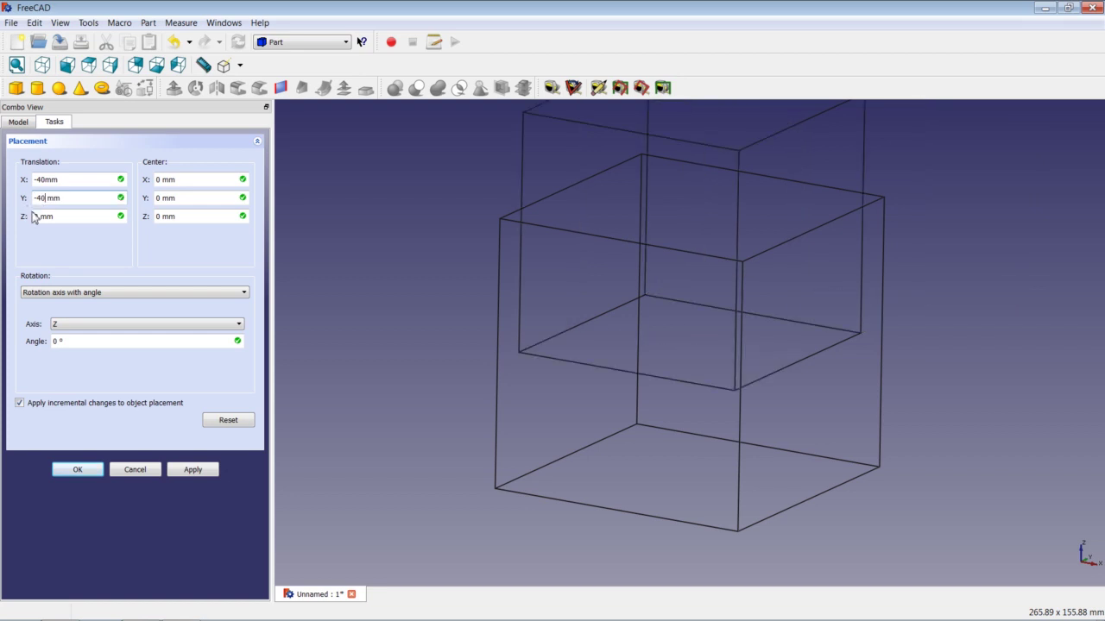
double_click(36, 216)
text(-40)
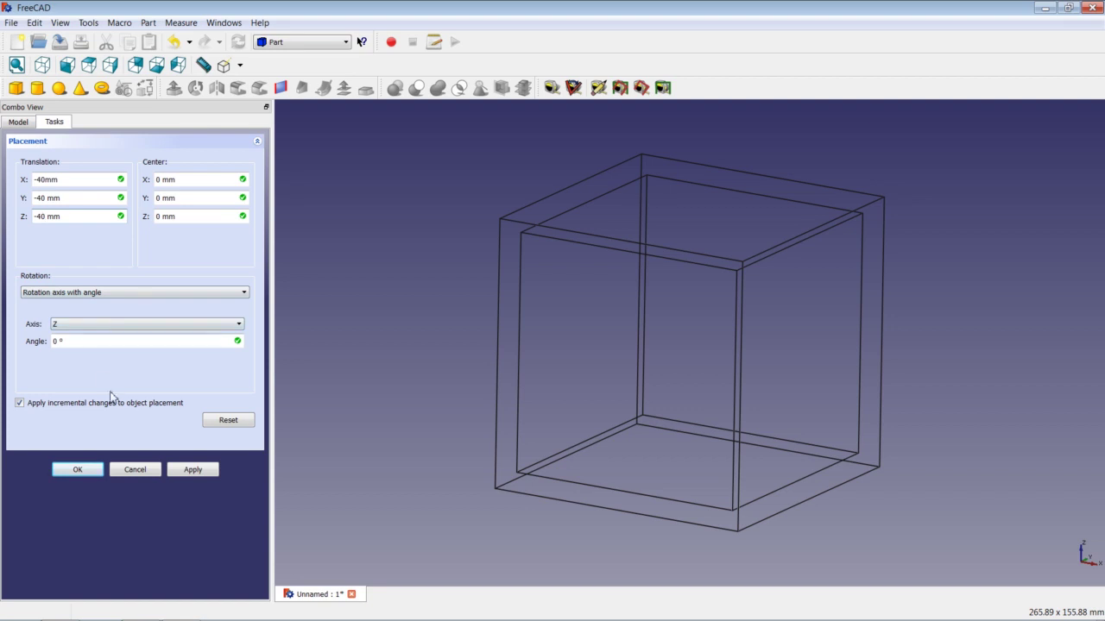
click(208, 473)
click(208, 473)
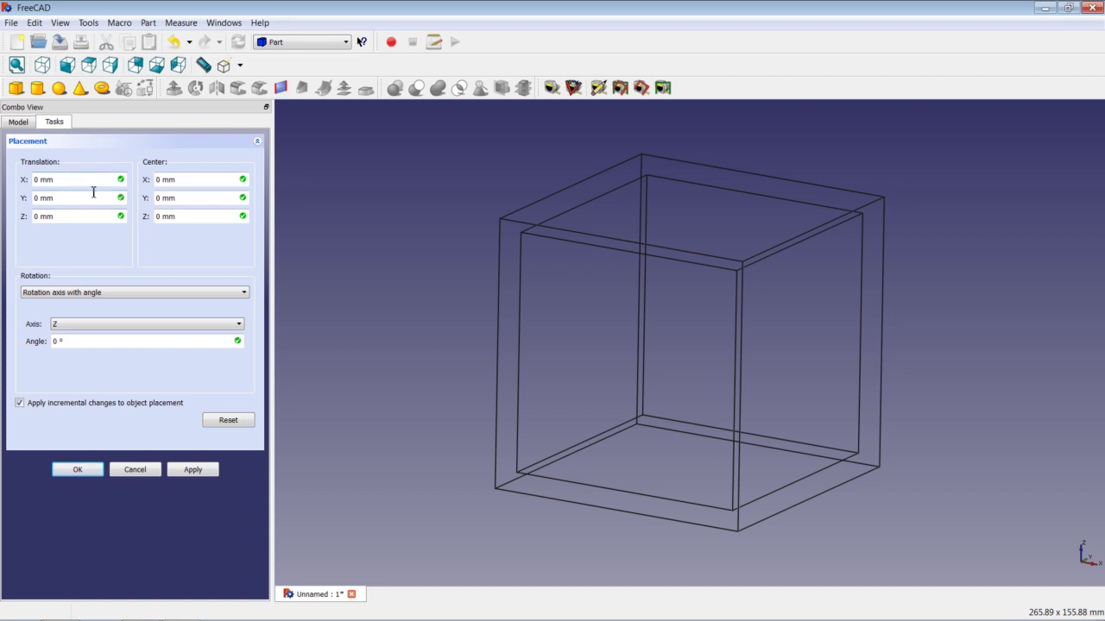
click(77, 469)
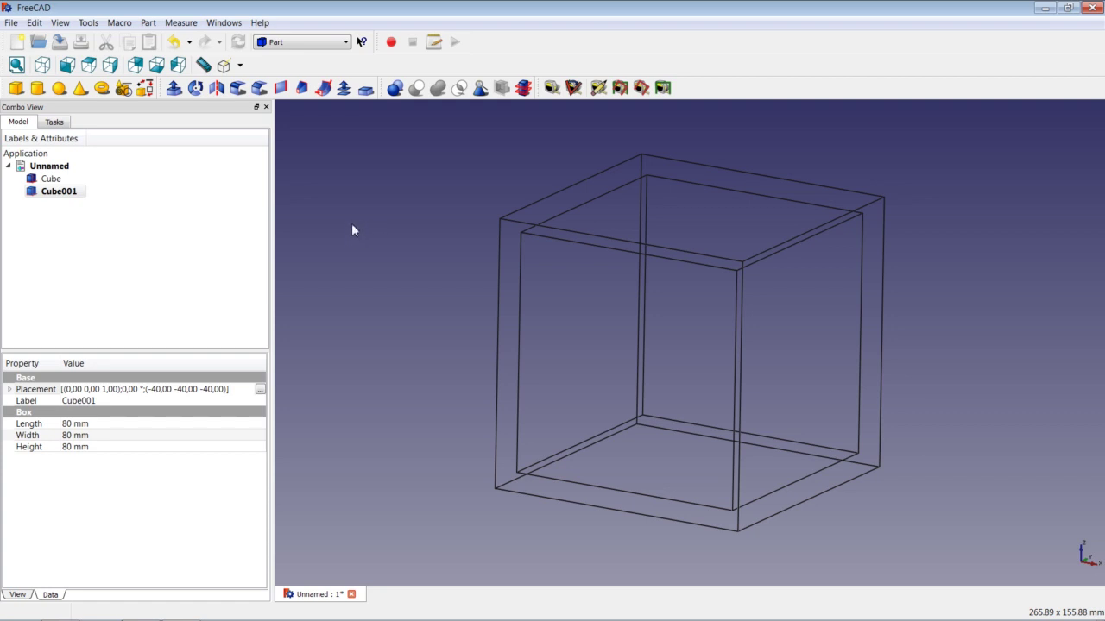
Step: Subtract the 80 mm cube from the 90 mm cube with a Boolean cut, inspect the cut's source objects, and clear the selection
click(52, 179)
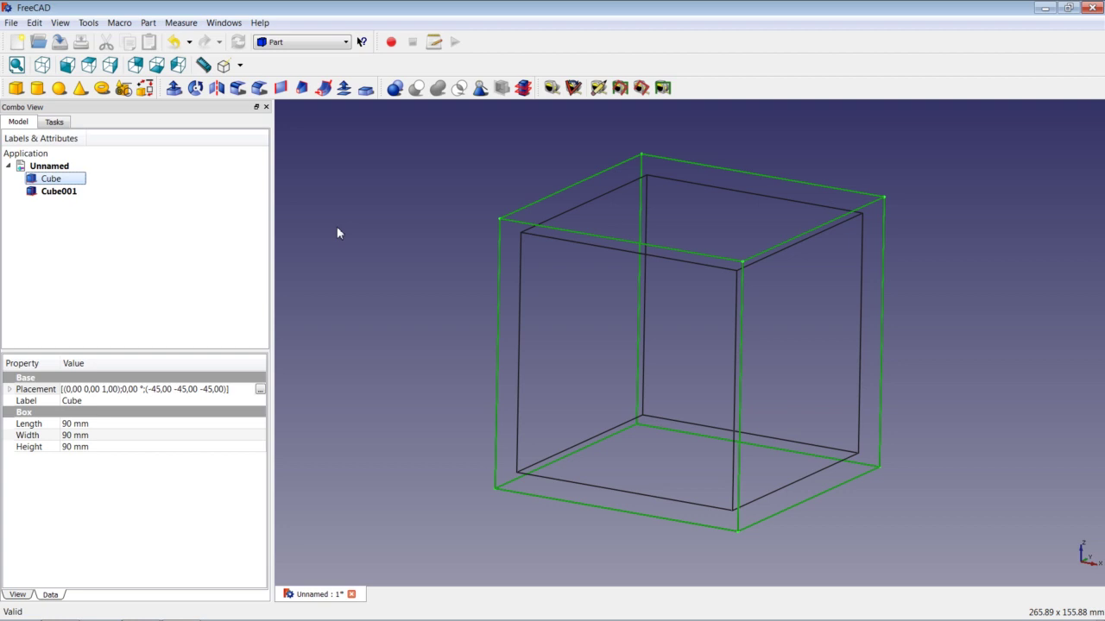
ctrl+click(58, 191)
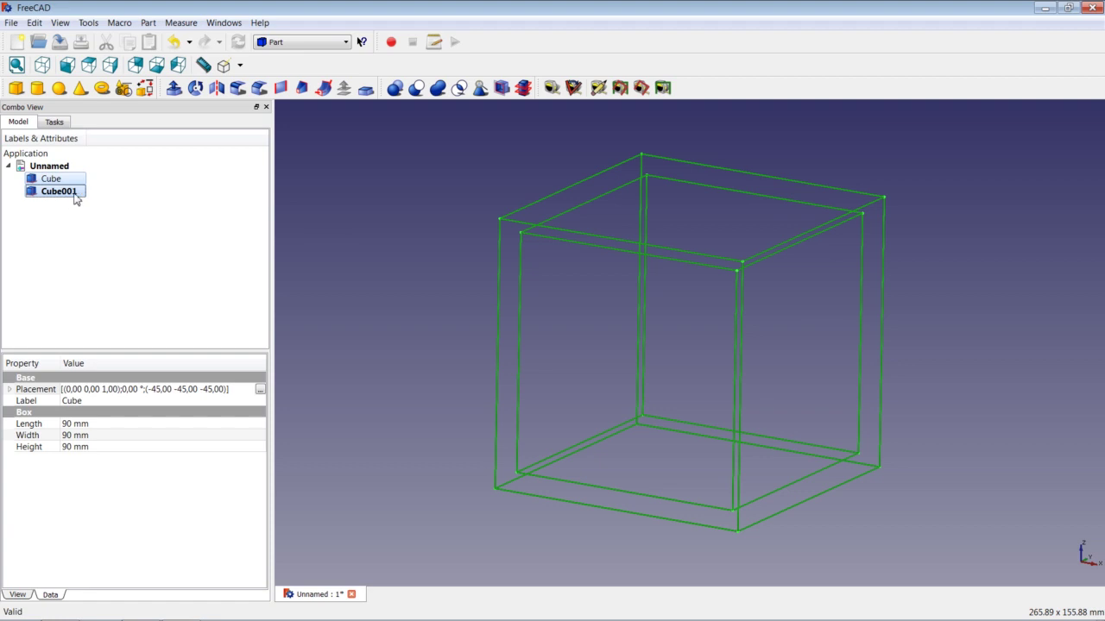
click(416, 89)
click(415, 89)
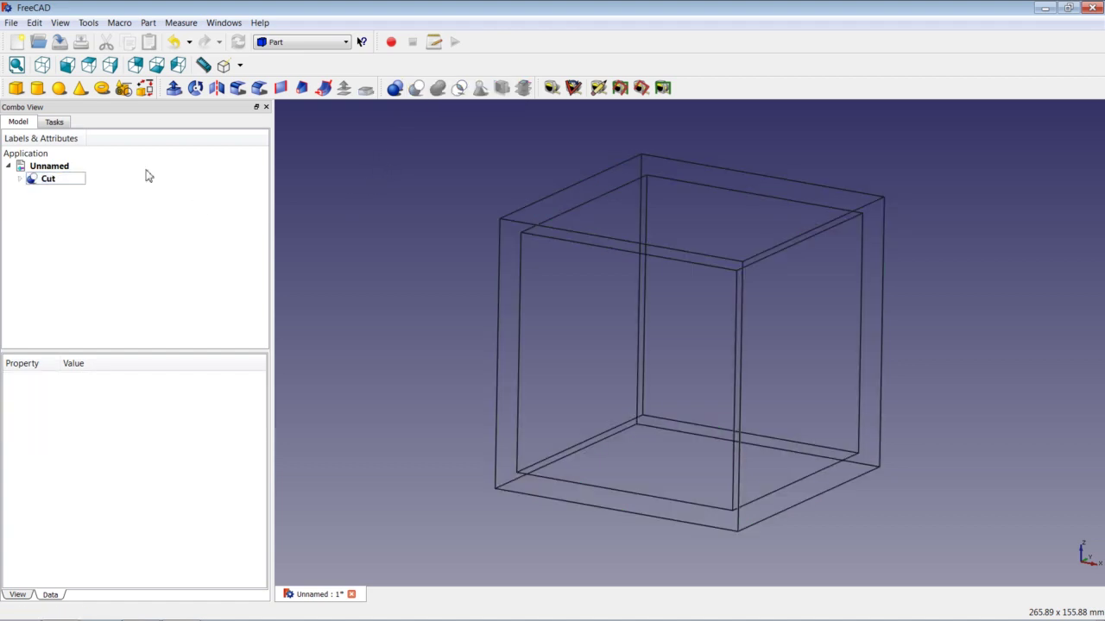
click(19, 179)
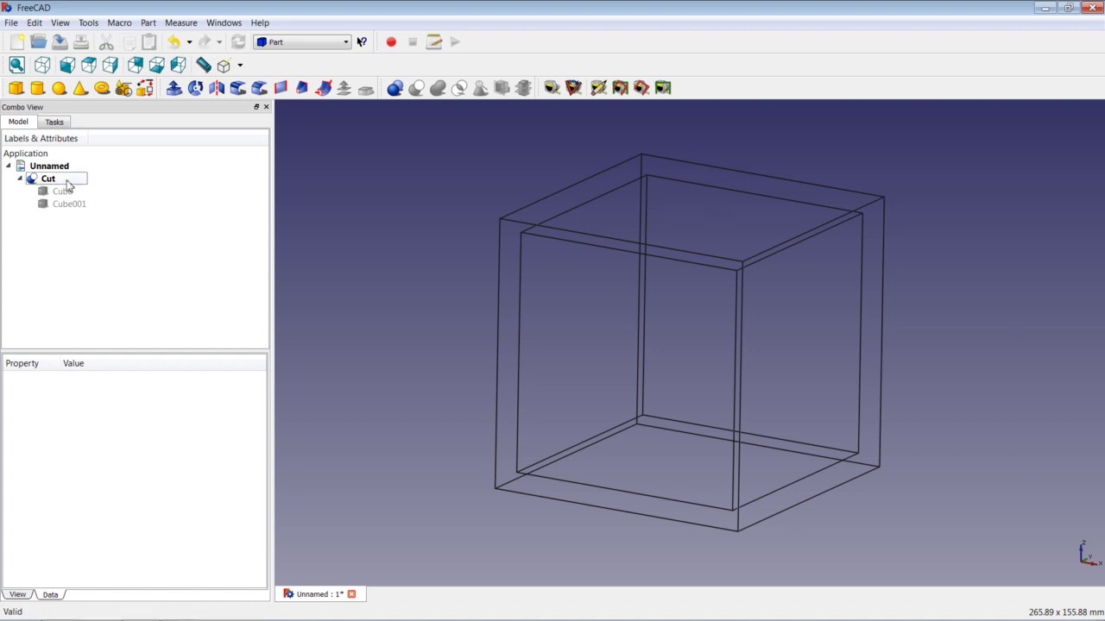
click(20, 179)
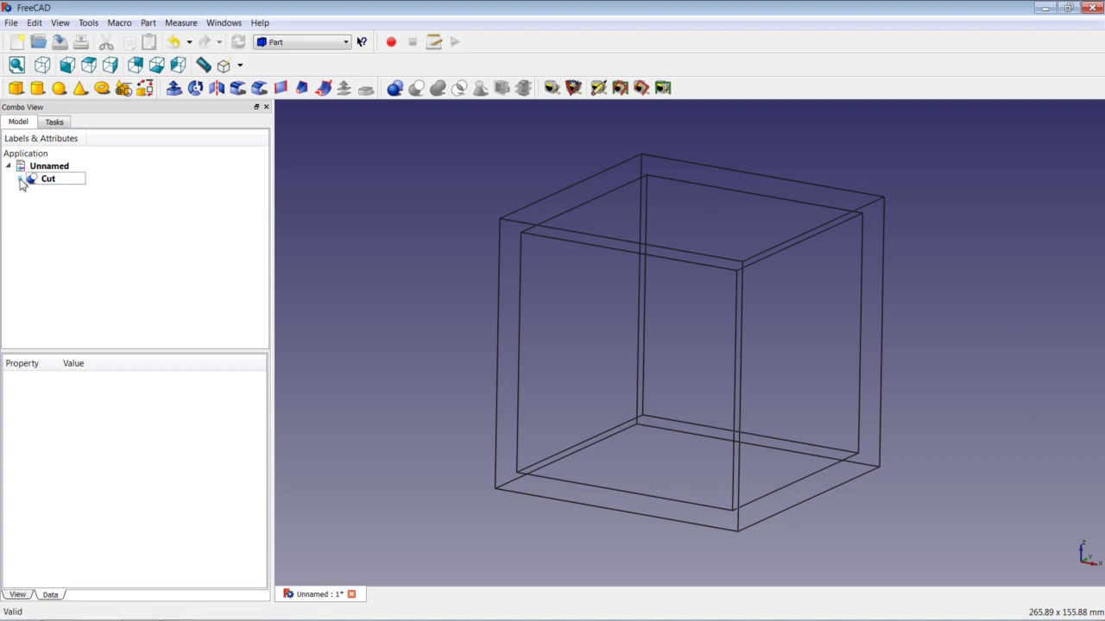
click(384, 234)
Step: Add a cylinder primitive with a radius of 27.5 mm and a height of 90 mm
click(38, 88)
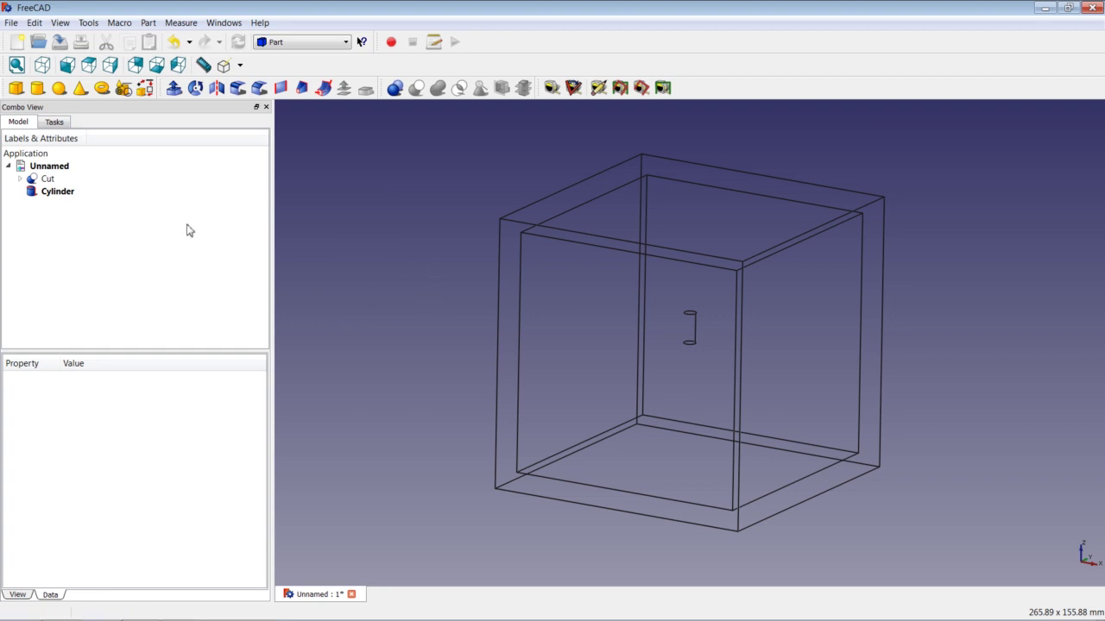
click(54, 195)
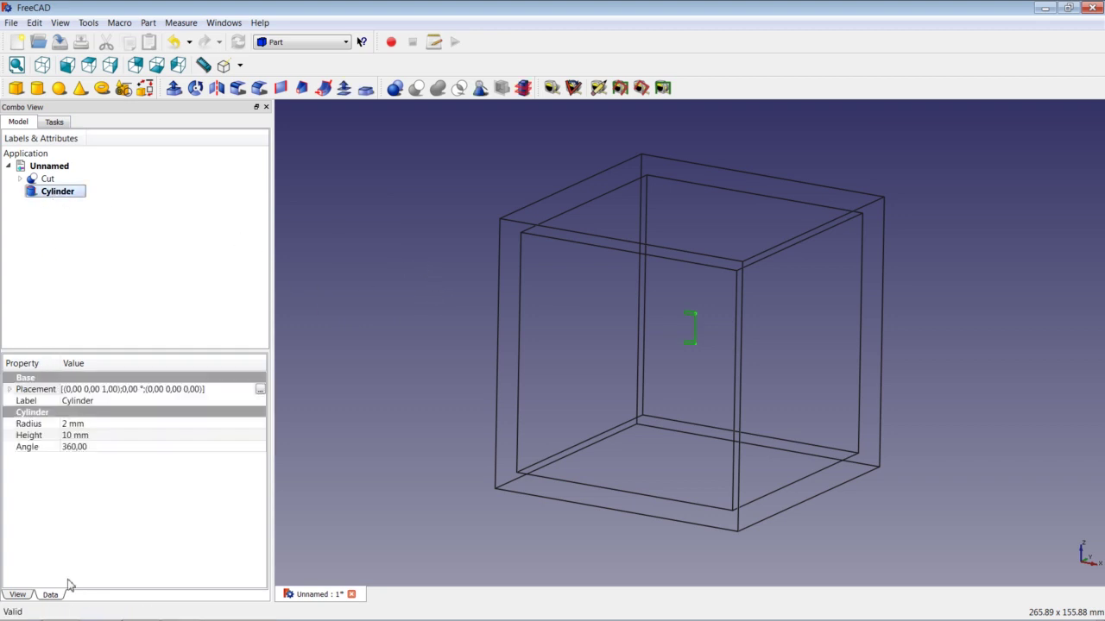
click(81, 429)
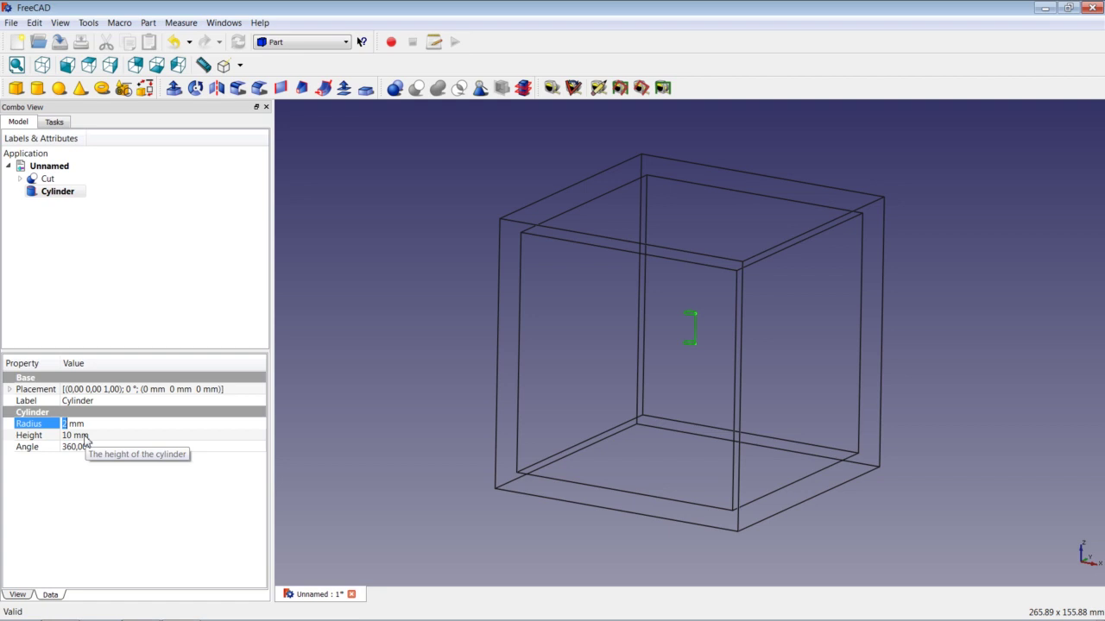
text(27)
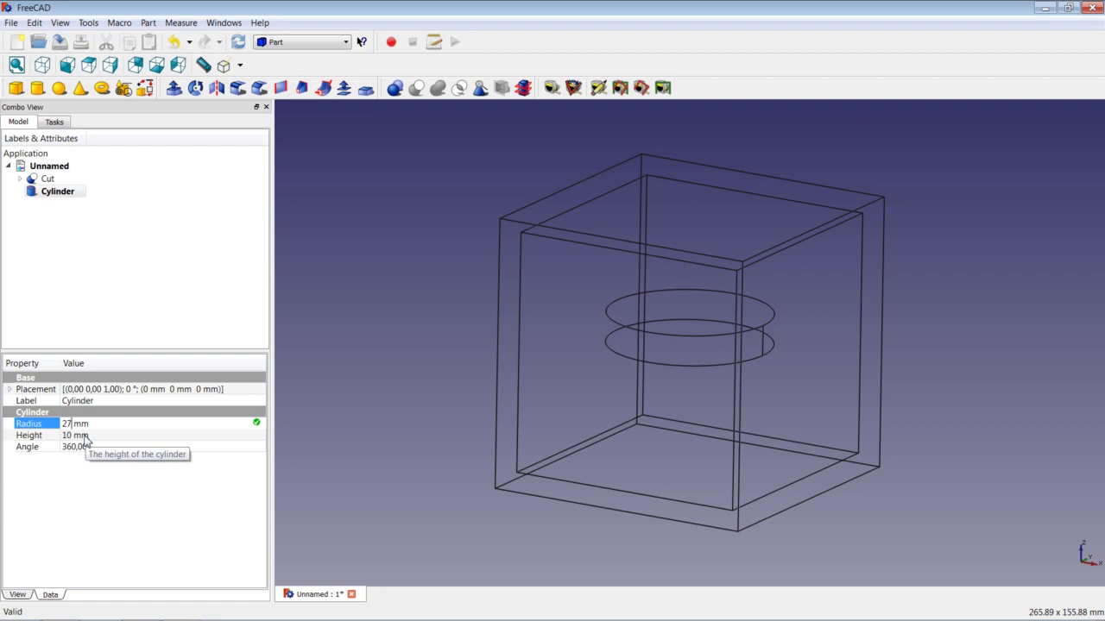
text(,5)
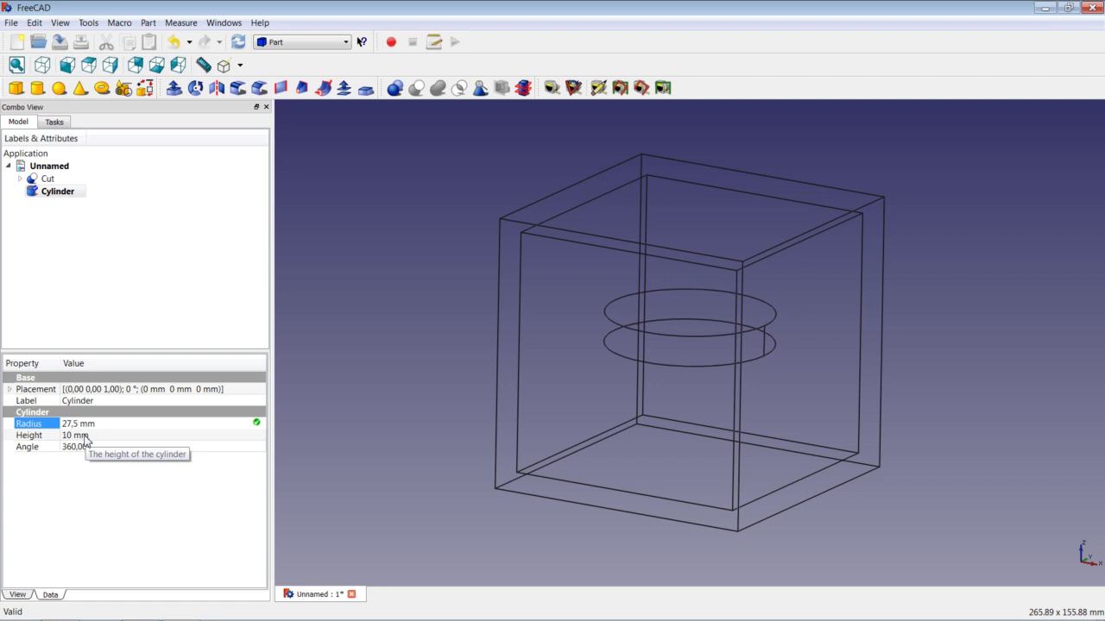
click(76, 436)
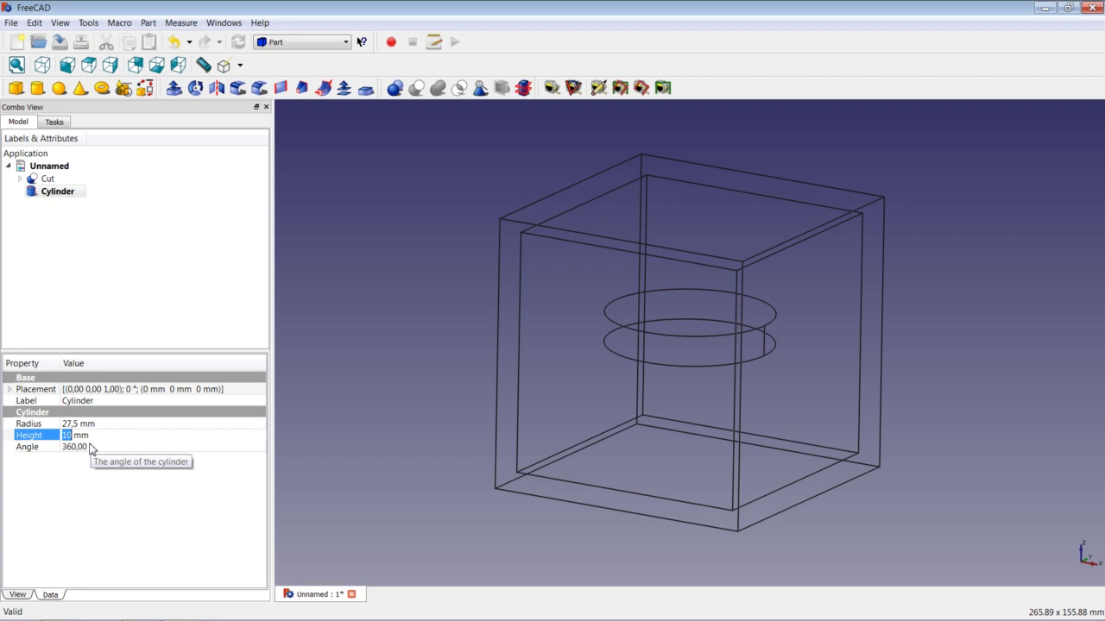
text(90)
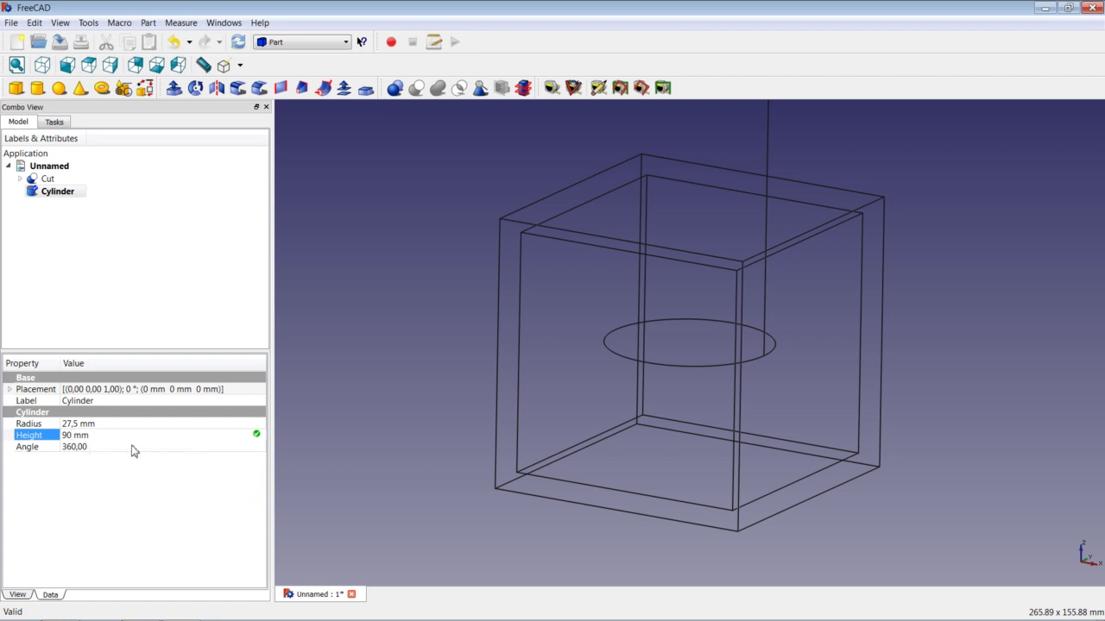
click(173, 447)
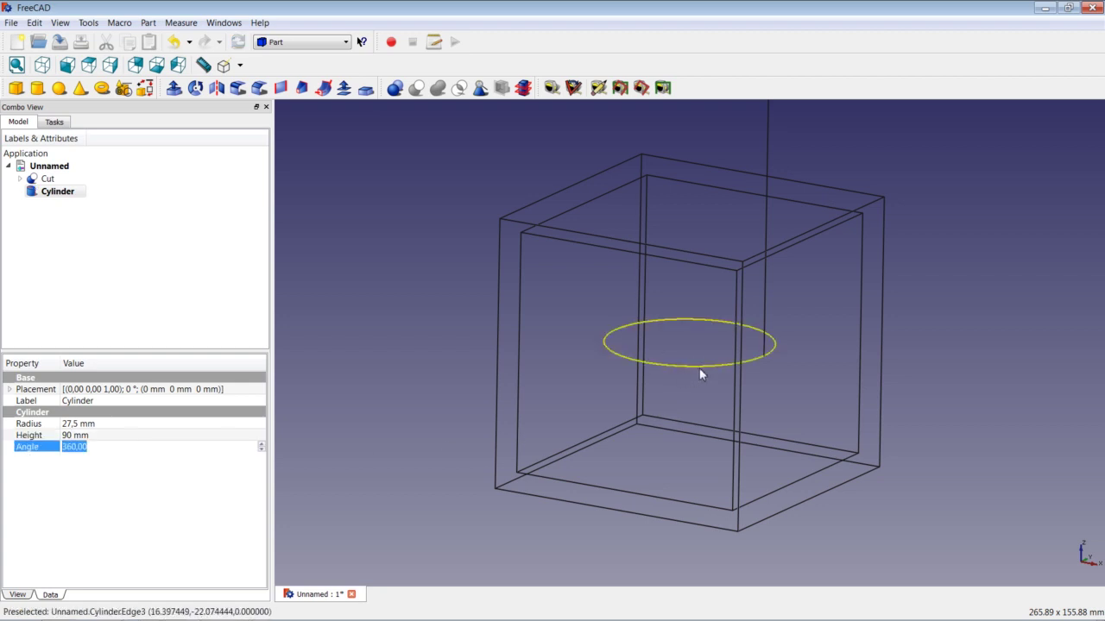
Step: Centre the cylinder vertically in the hollow cube by applying a placement translation of -45 mm in Z
click(185, 391)
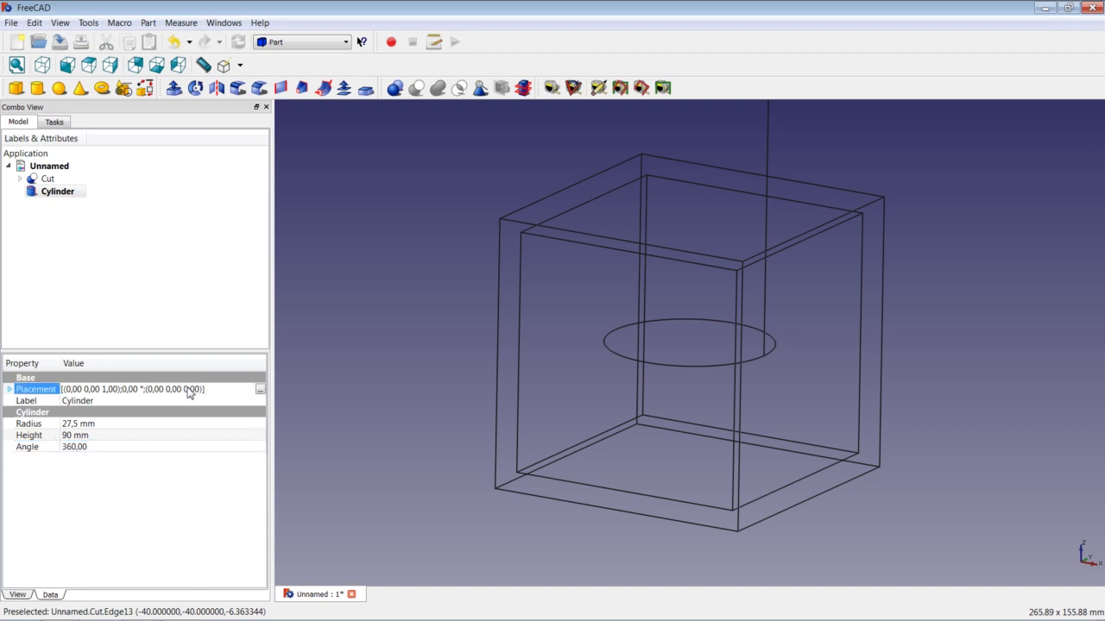
click(260, 393)
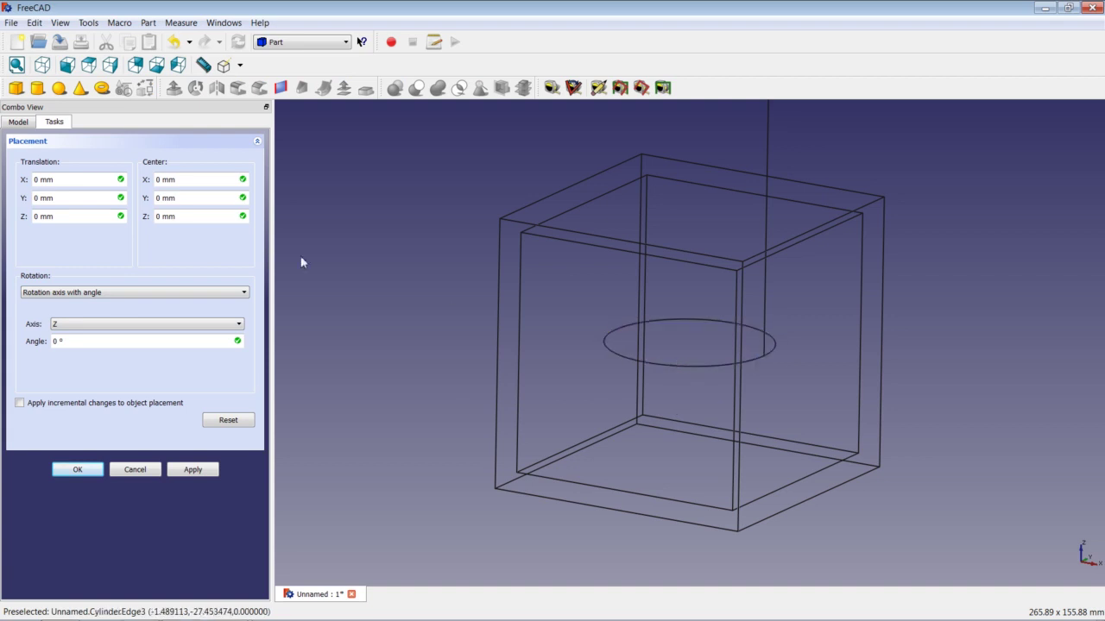
click(43, 216)
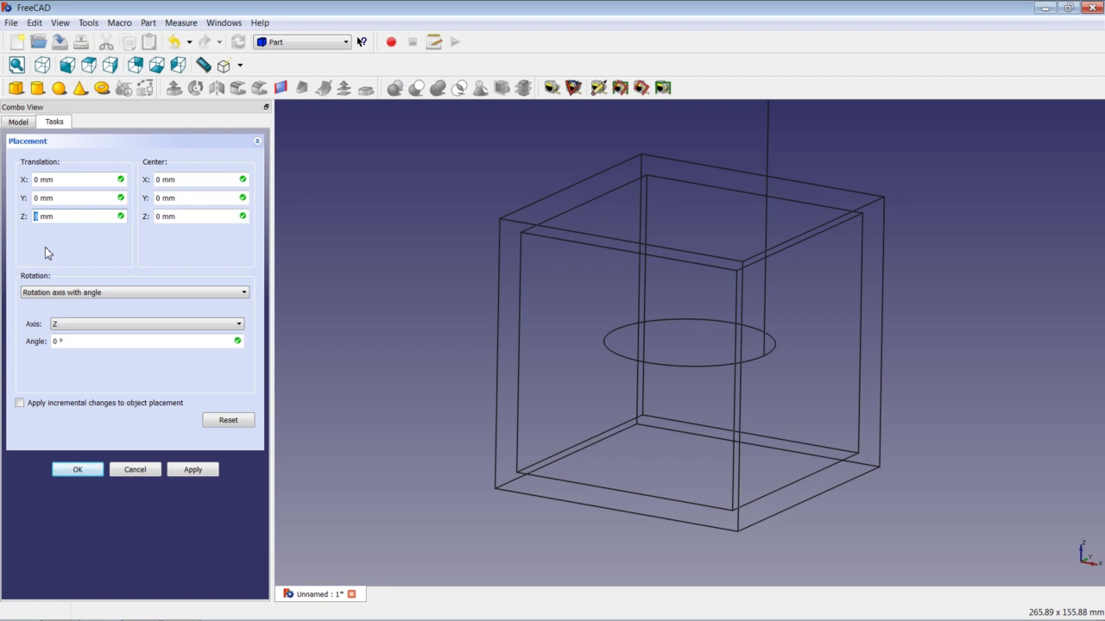
text(-45)
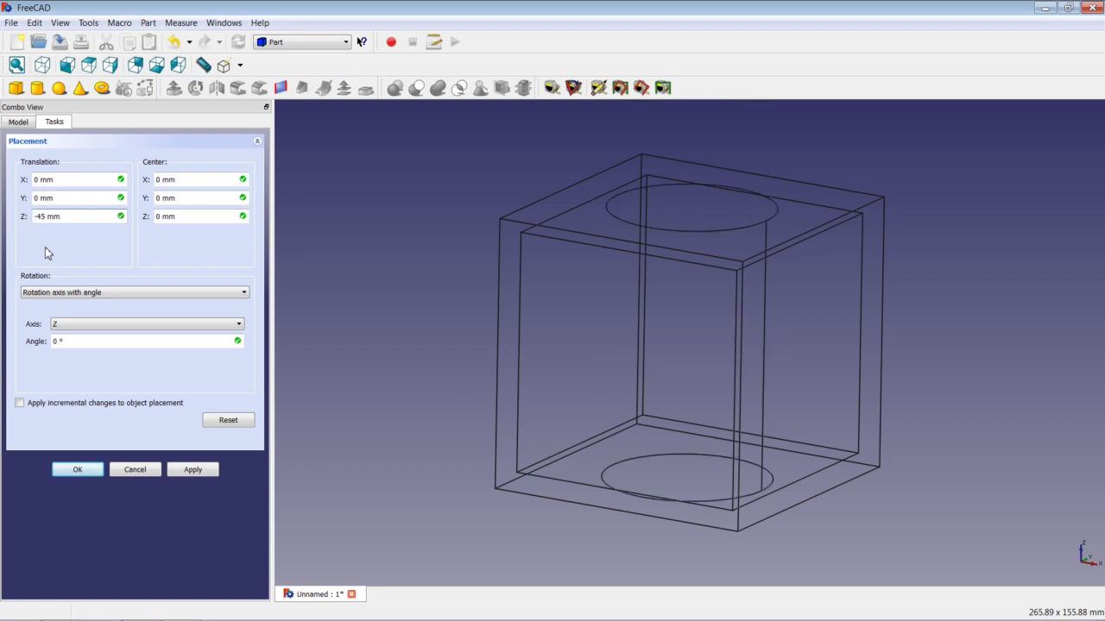
click(185, 475)
click(87, 469)
click(377, 440)
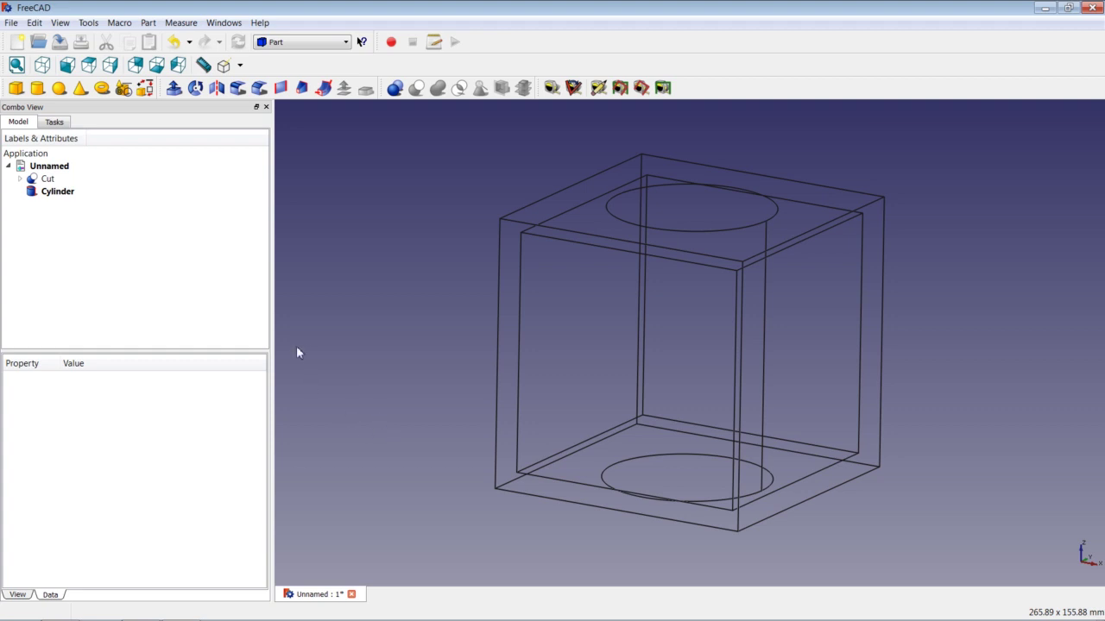
Step: Subtract the vertical cylinder from the hollow cube with a Boolean cut
click(58, 182)
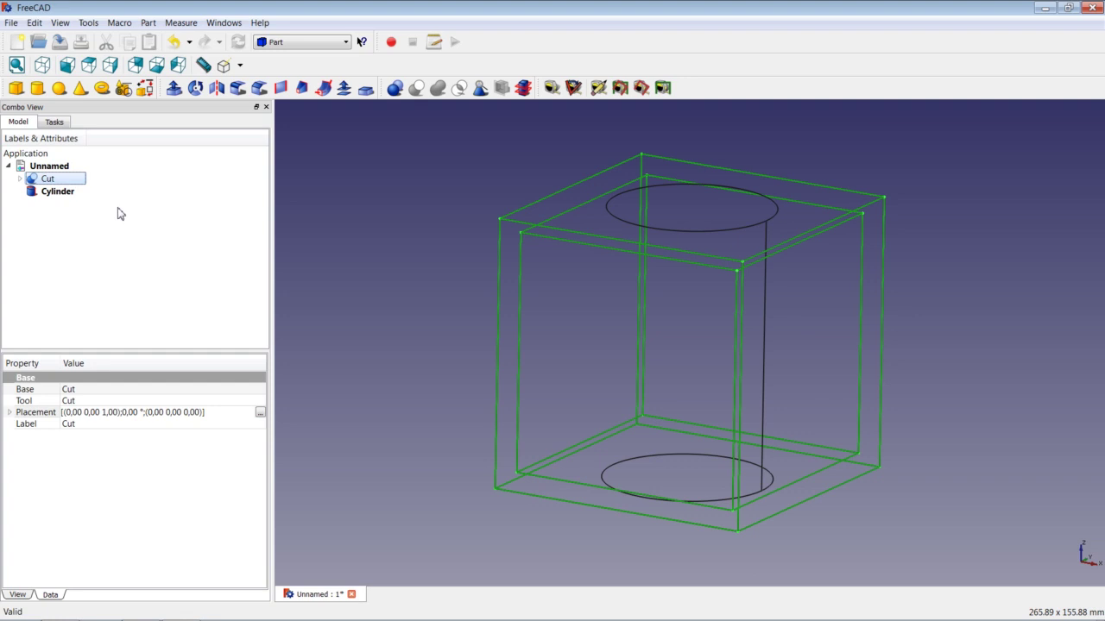
ctrl+click(51, 195)
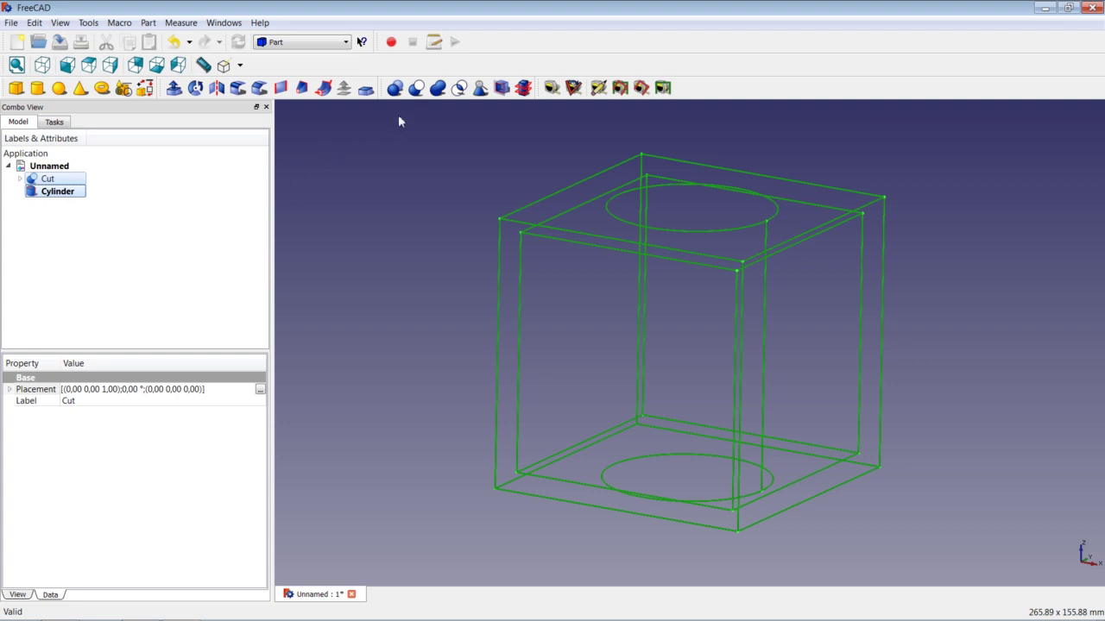
click(419, 88)
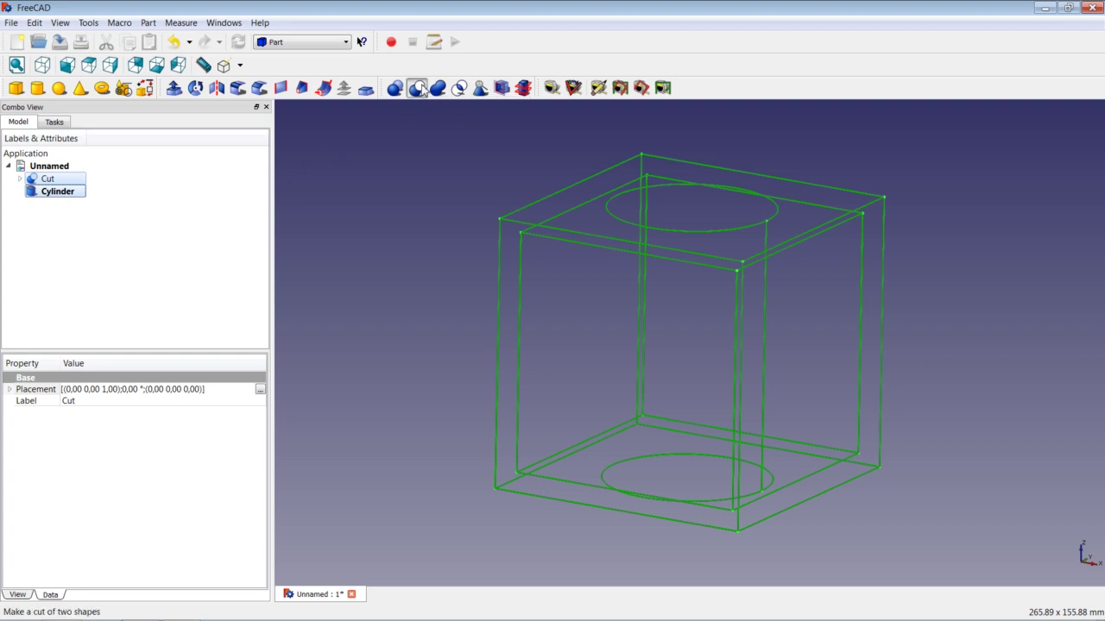
Step: Inspect the pierced cube in its as-is shaded display and the cut's nested source objects, returning the model to wireframe display
click(240, 65)
click(251, 85)
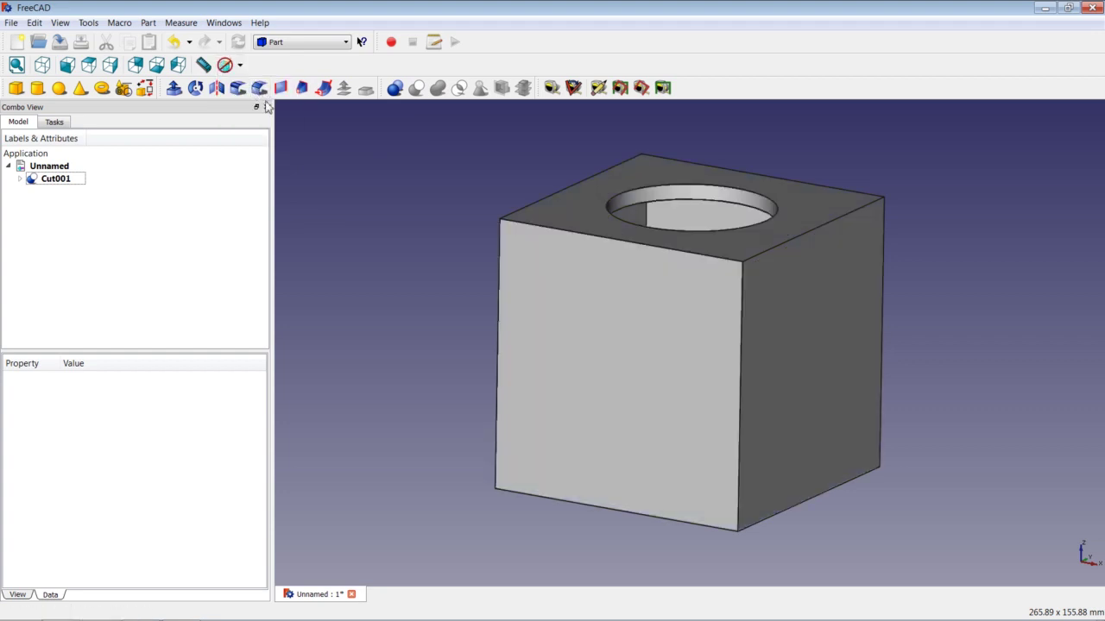
mouse_move(778, 248)
middle_down()
mouse_move(730, 301)
mouse_move(711, 360)
mouse_move(626, 359)
mouse_move(616, 338)
mouse_move(732, 343)
mouse_move(739, 320)
mouse_move(820, 306)
mouse_move(737, 341)
mouse_move(688, 316)
mouse_move(609, 322)
mouse_move(655, 320)
mouse_move(731, 225)
mouse_move(723, 370)
mouse_move(747, 342)
mouse_move(733, 296)
mouse_move(772, 264)
middle_up()
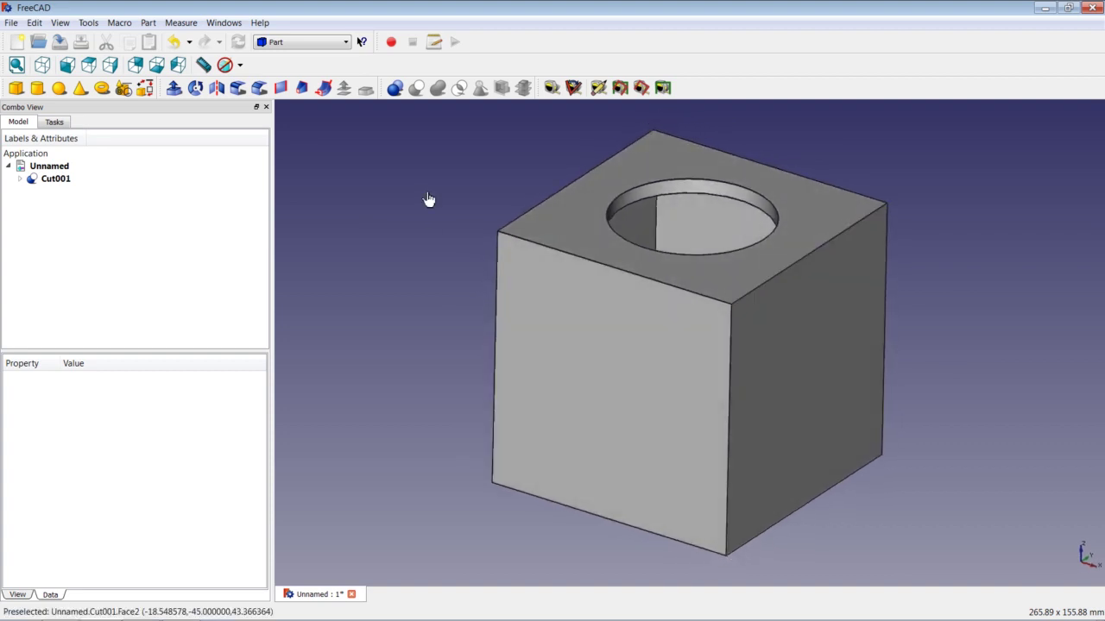
click(19, 179)
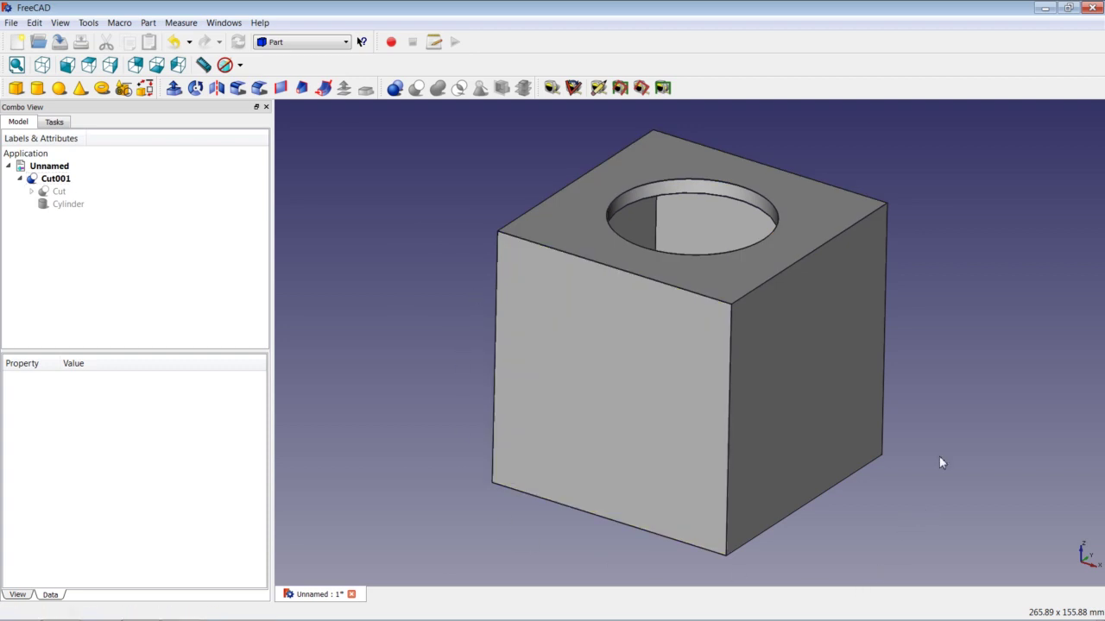
click(240, 66)
click(257, 130)
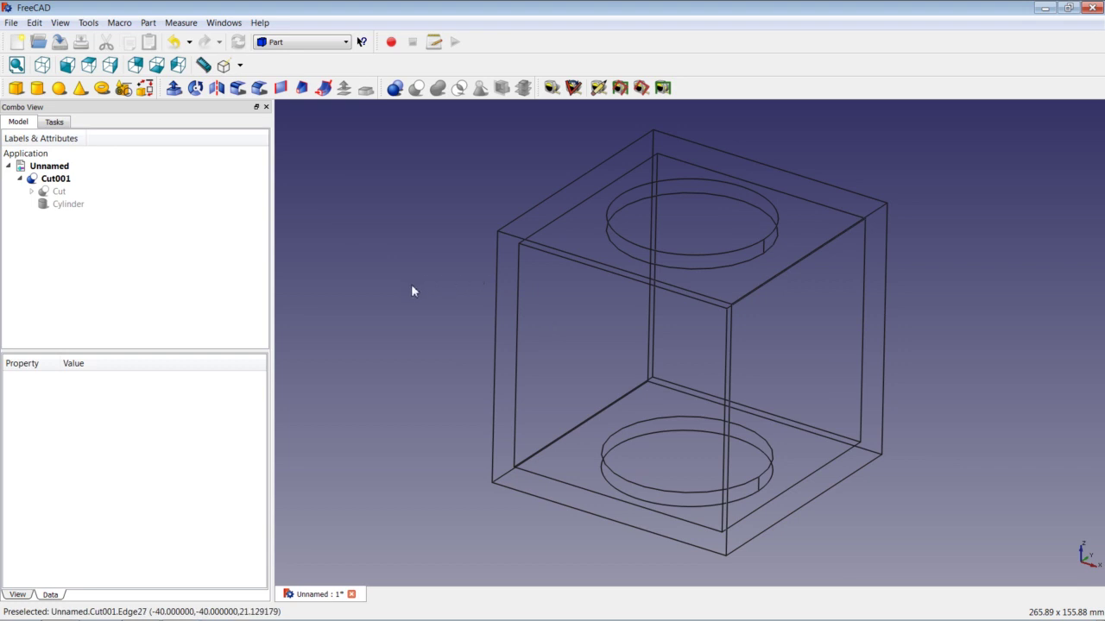
click(31, 191)
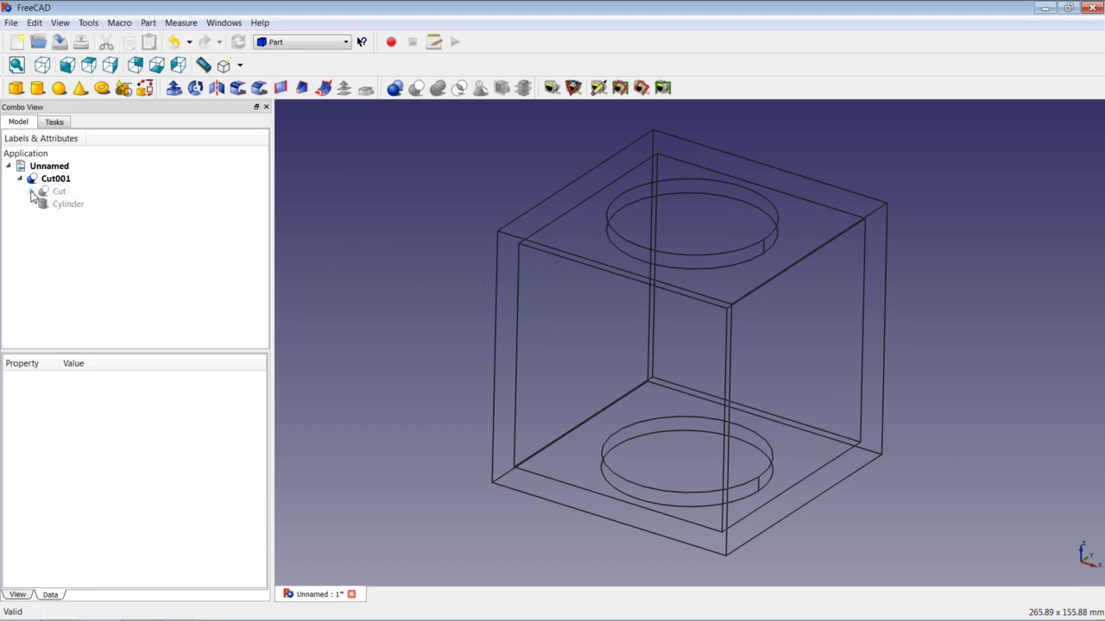
click(31, 190)
click(19, 177)
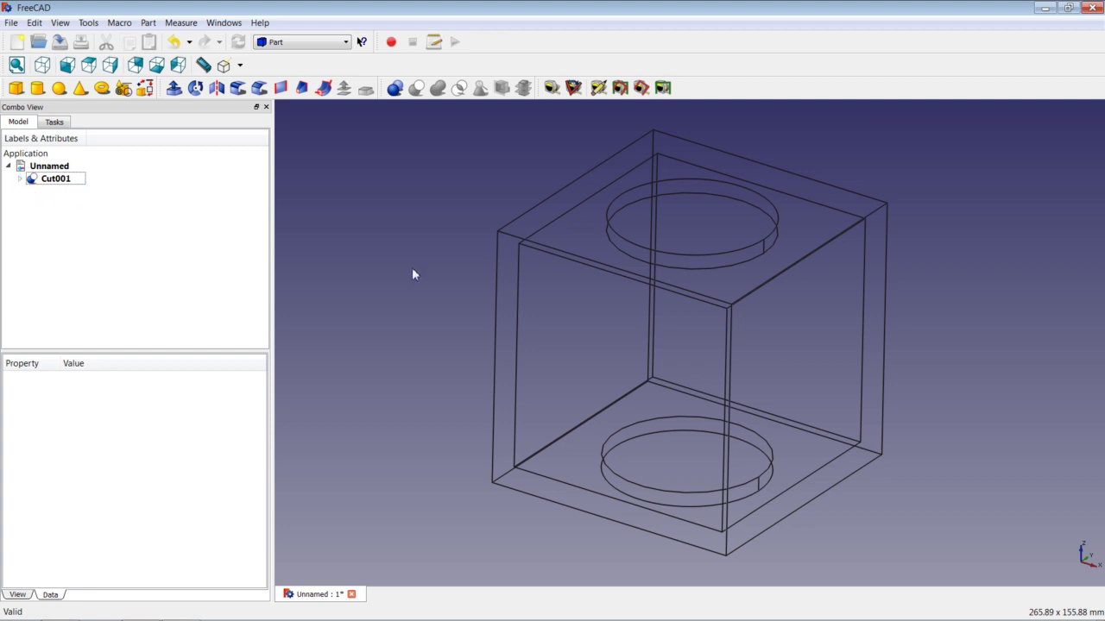
Step: Add a second cylinder primitive with a radius of 27.5 mm and a height of 90 mm
click(37, 87)
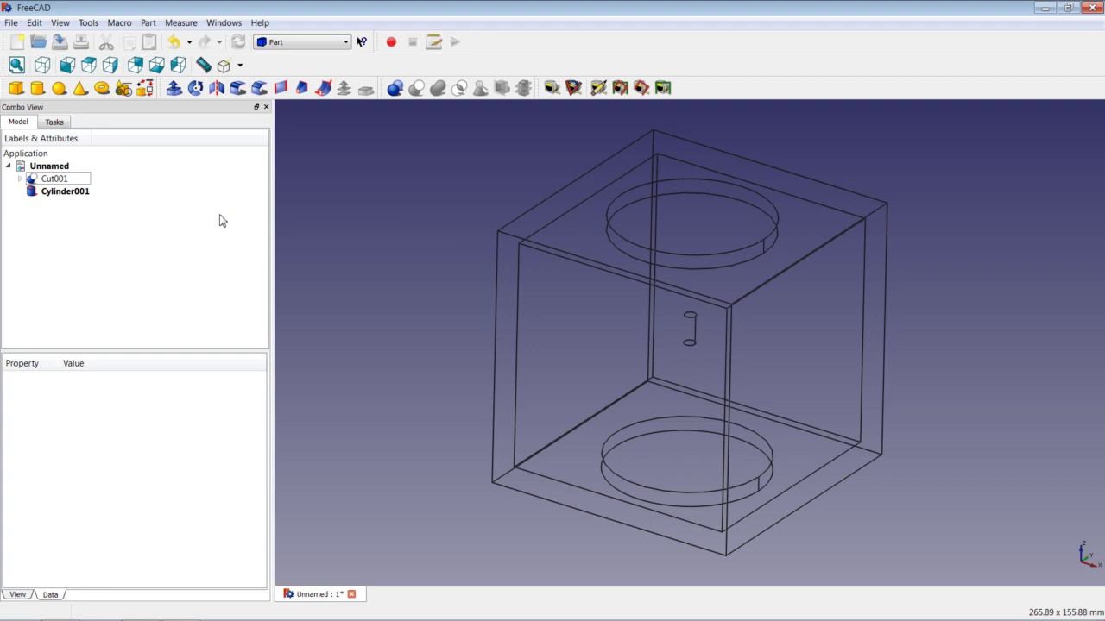
click(67, 193)
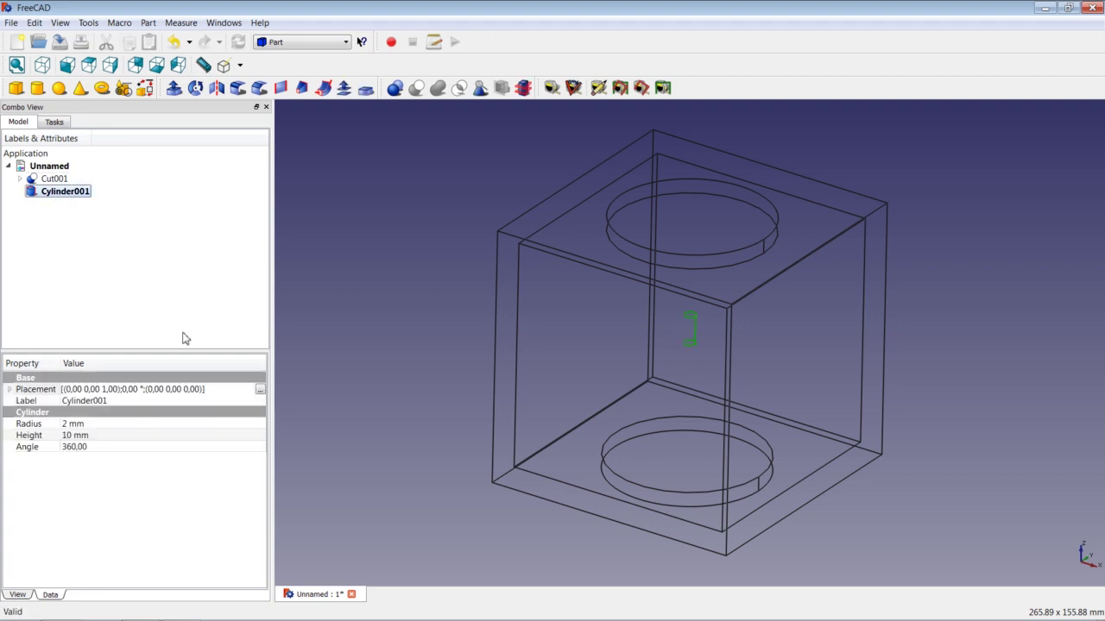
click(72, 427)
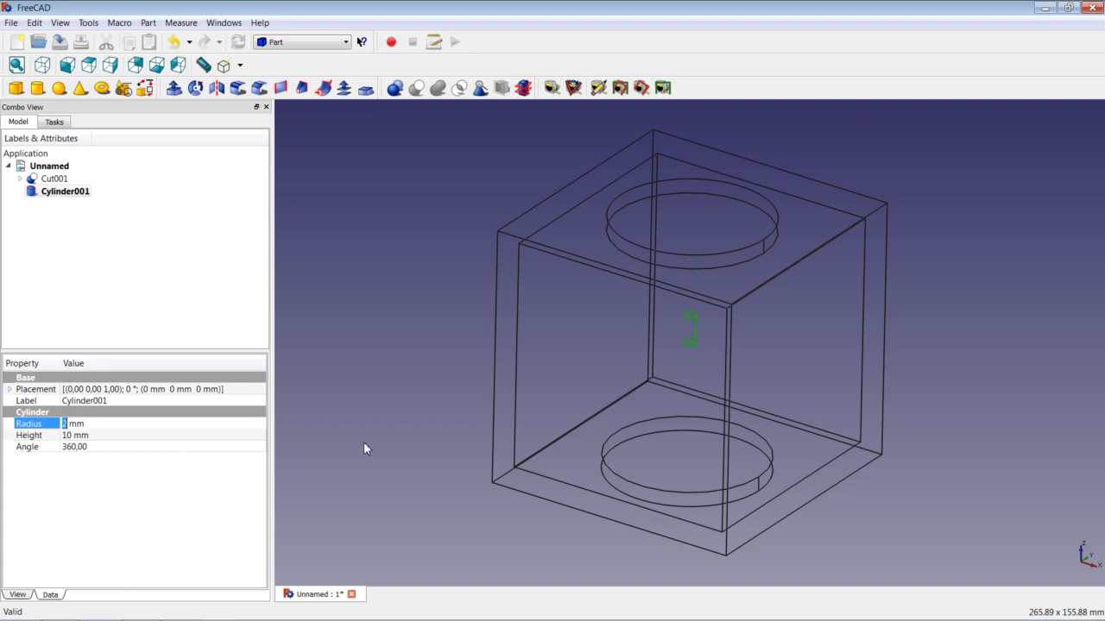
text(27,5)
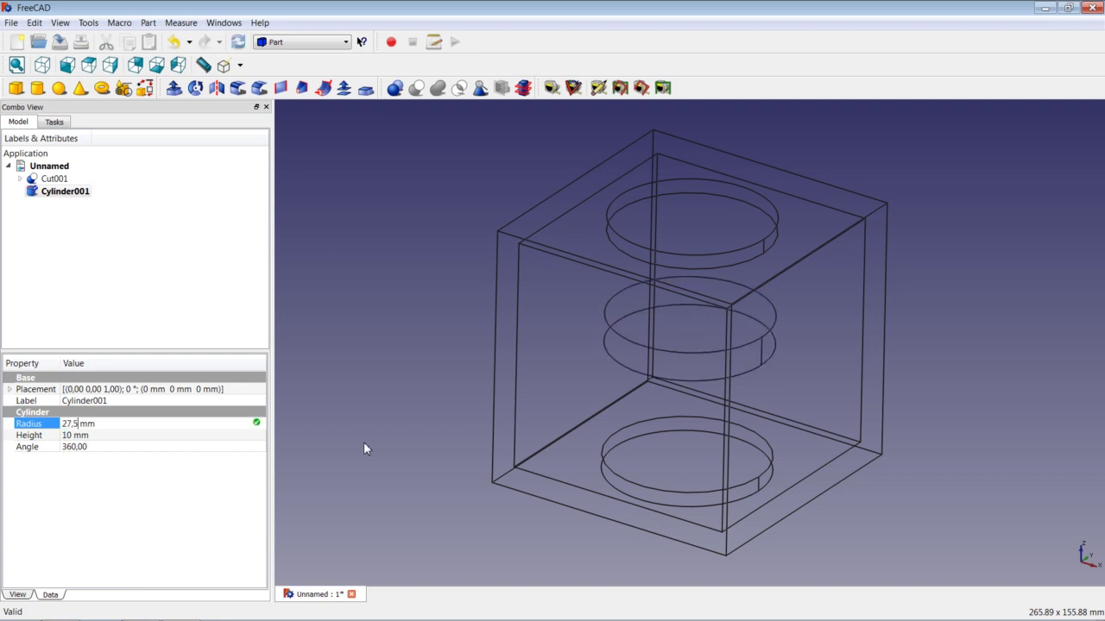
click(76, 436)
text(9)
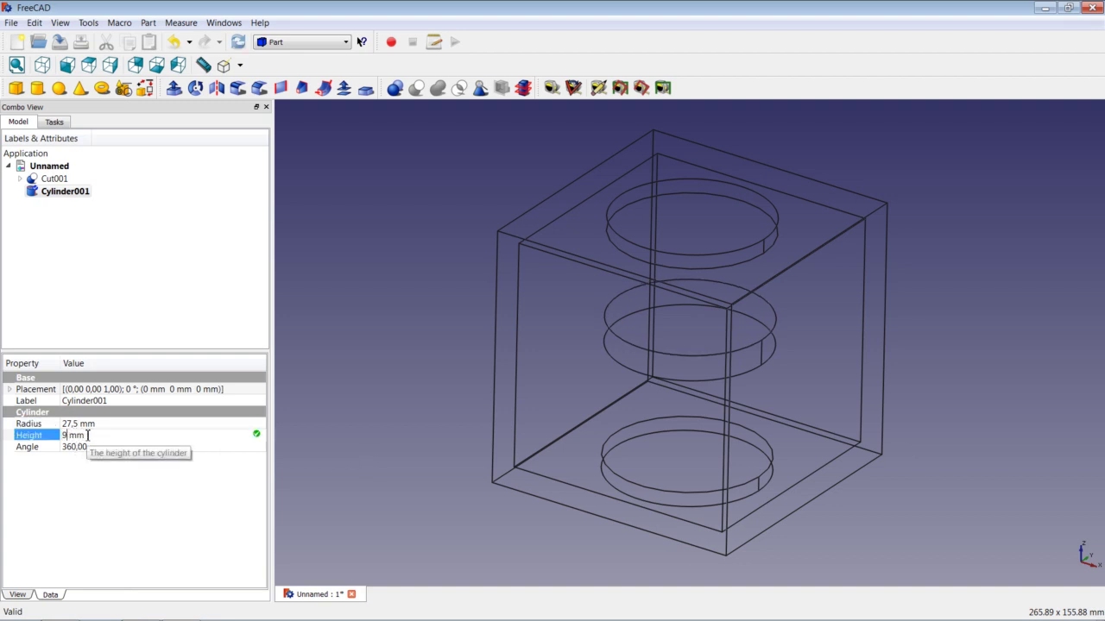
text(0)
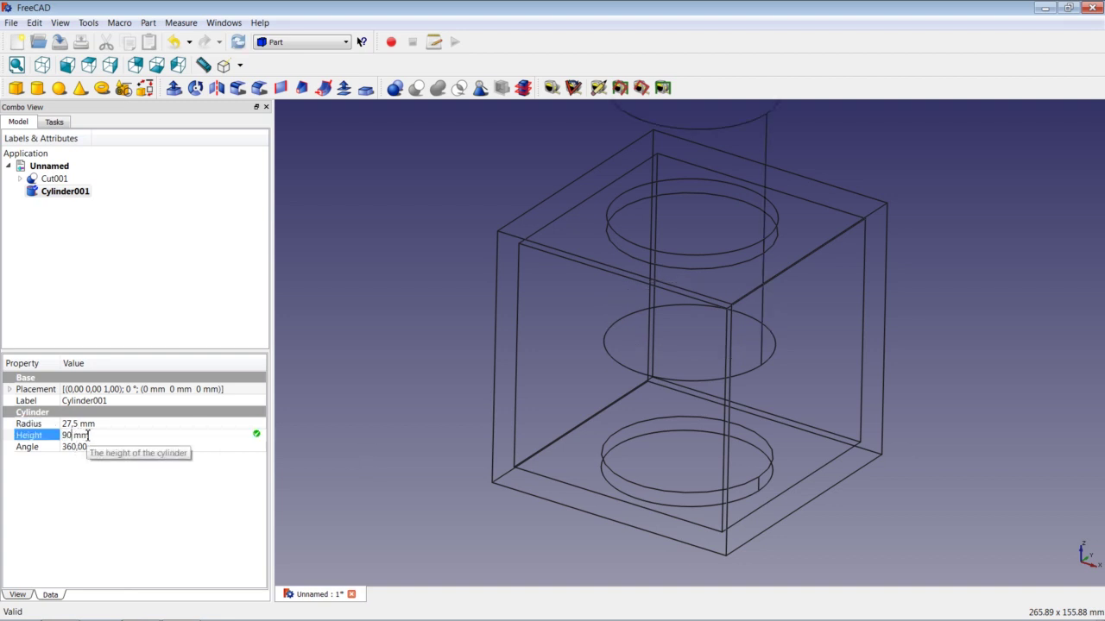
click(373, 385)
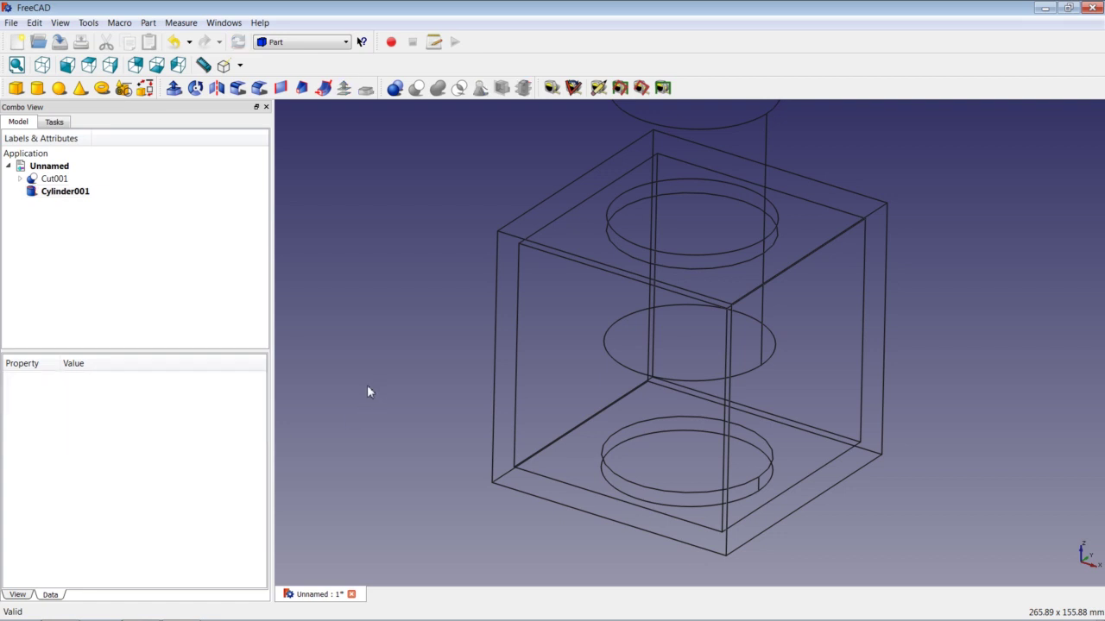
Step: Rotate the new cylinder 90° about the X axis, applying it as an incremental placement change
scroll(632, 326, down, 2)
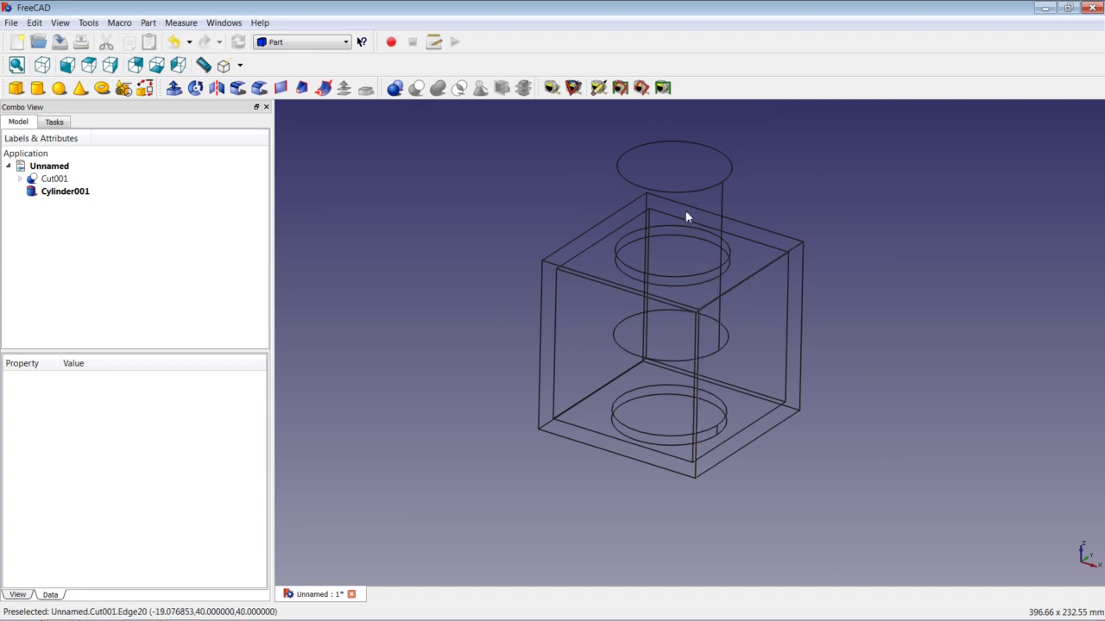
scroll(715, 184, down, 1)
scroll(713, 186, up, 2)
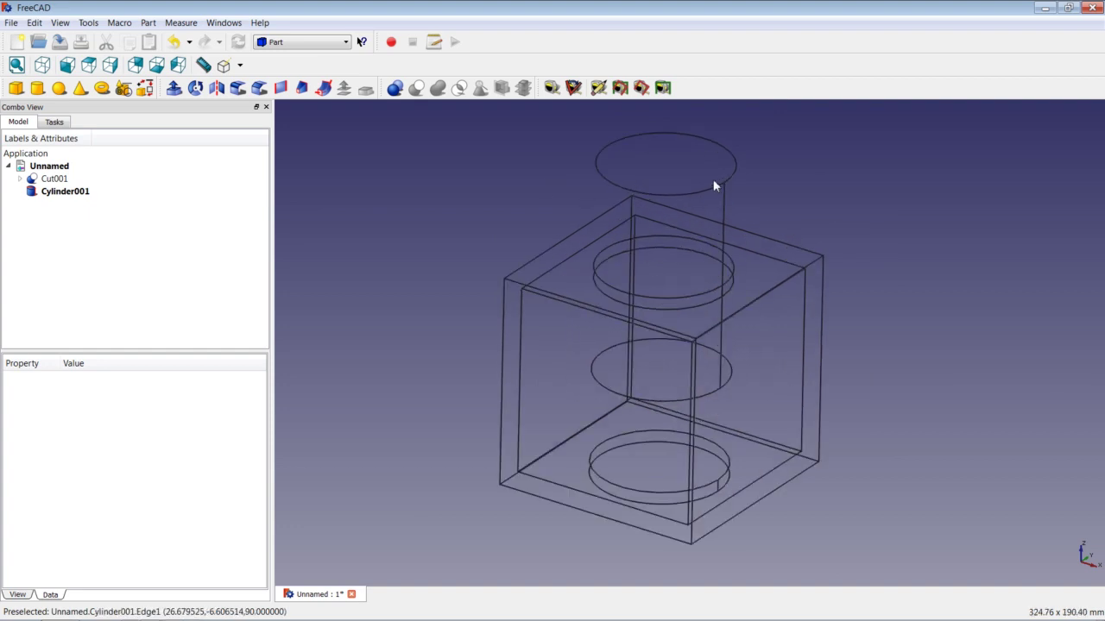
click(58, 194)
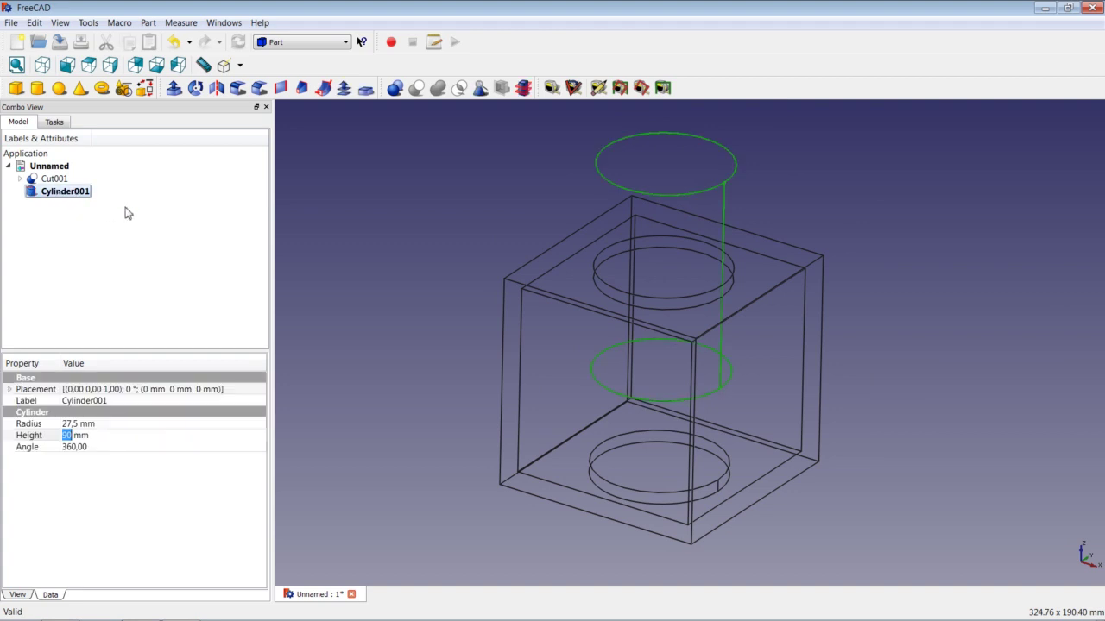
click(176, 390)
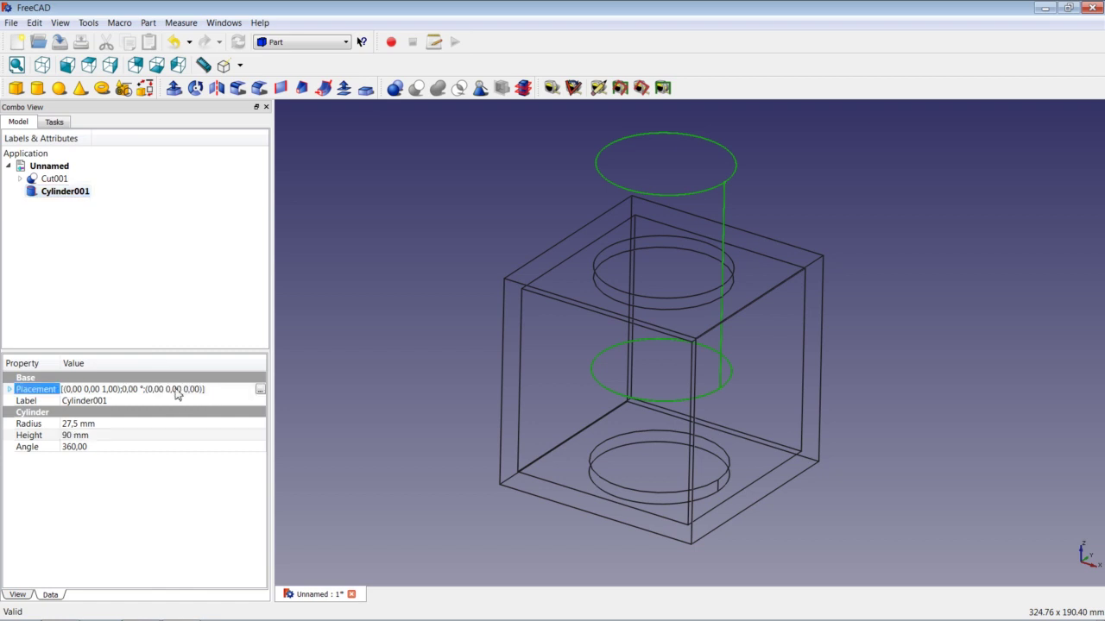
click(261, 391)
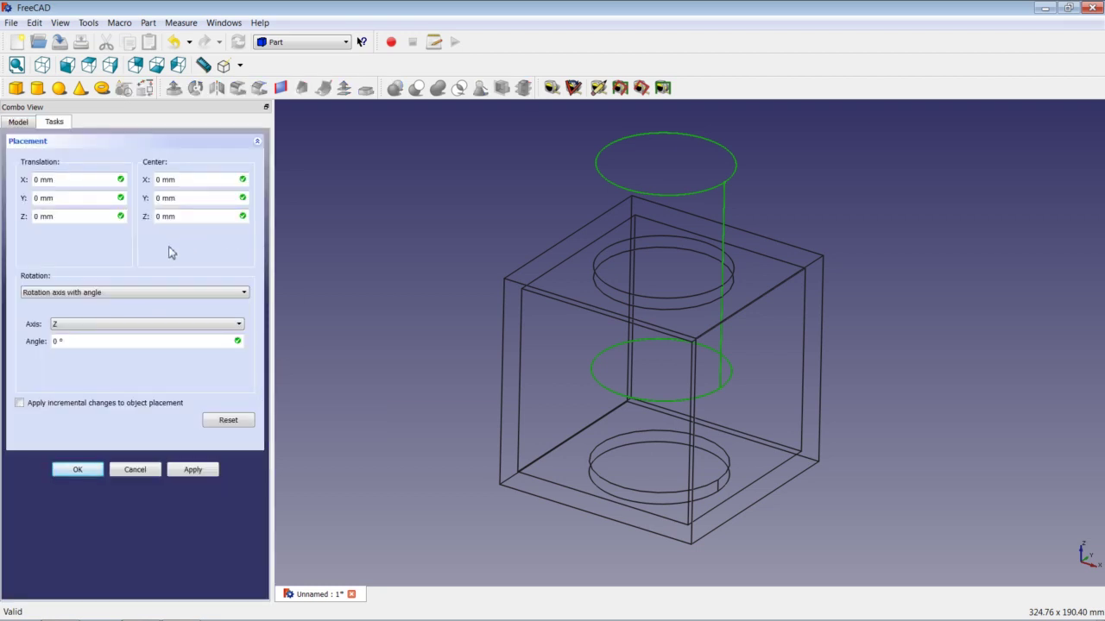
click(19, 403)
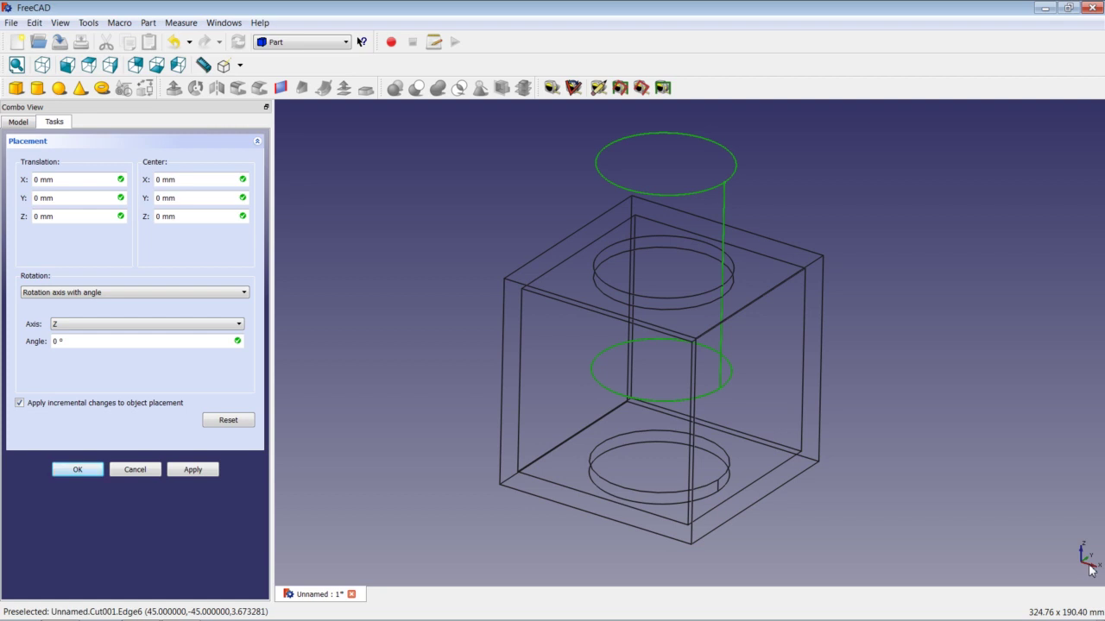
click(84, 331)
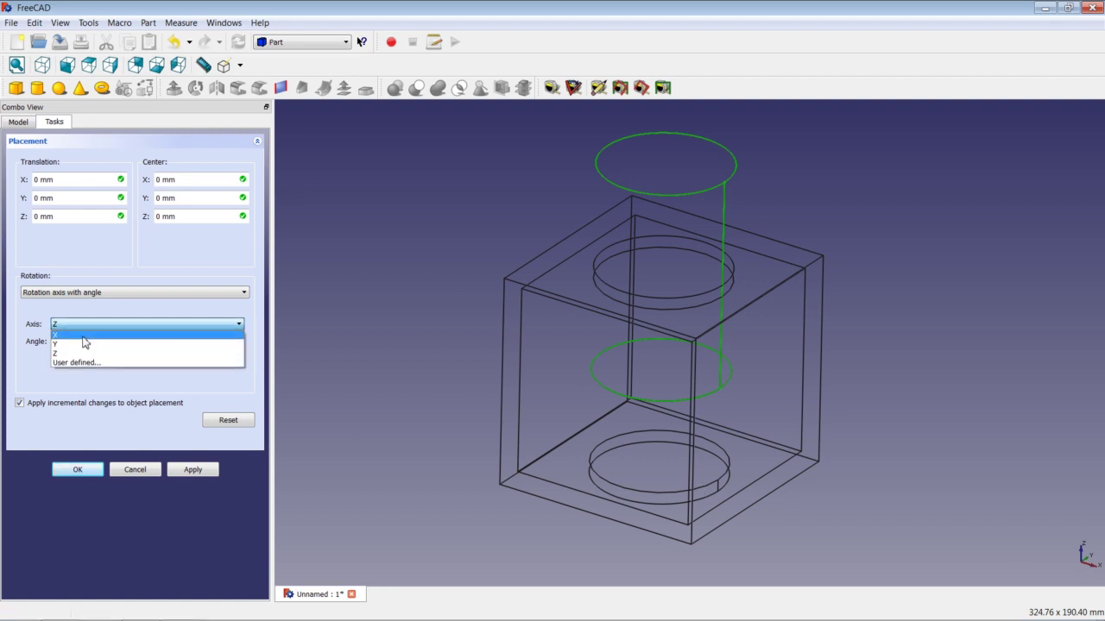
click(84, 339)
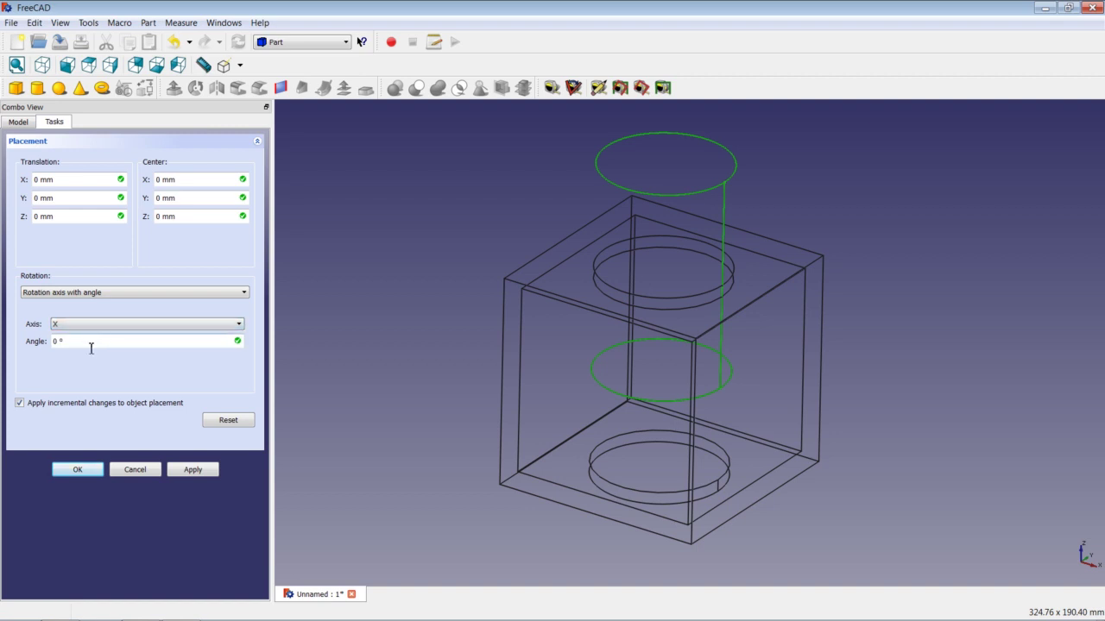
drag(89, 342, 52, 342)
text(9)
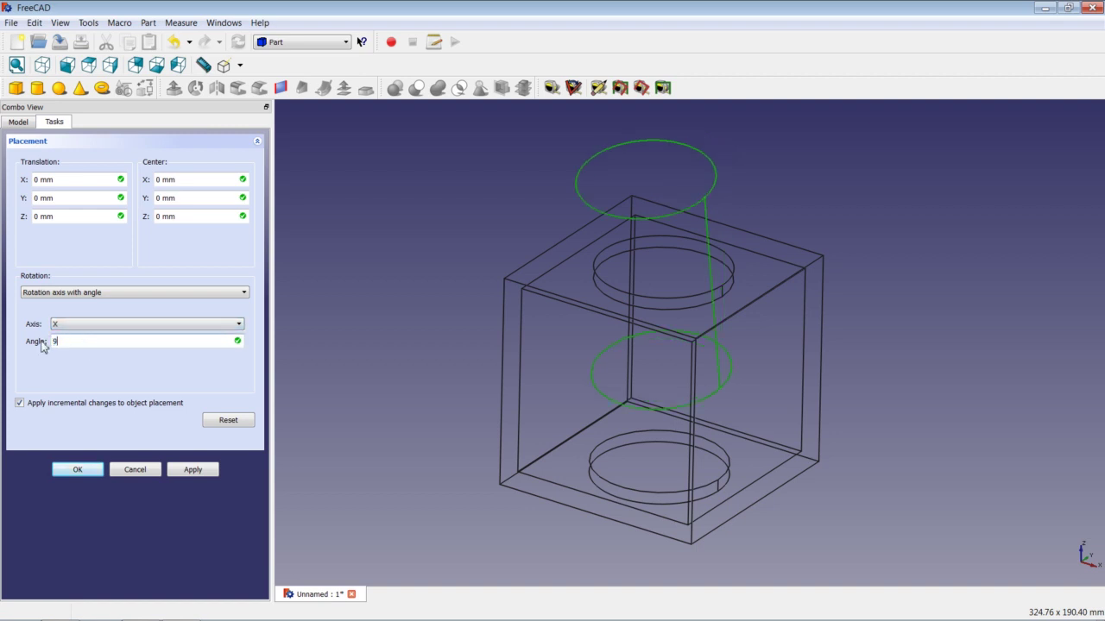
text(0)
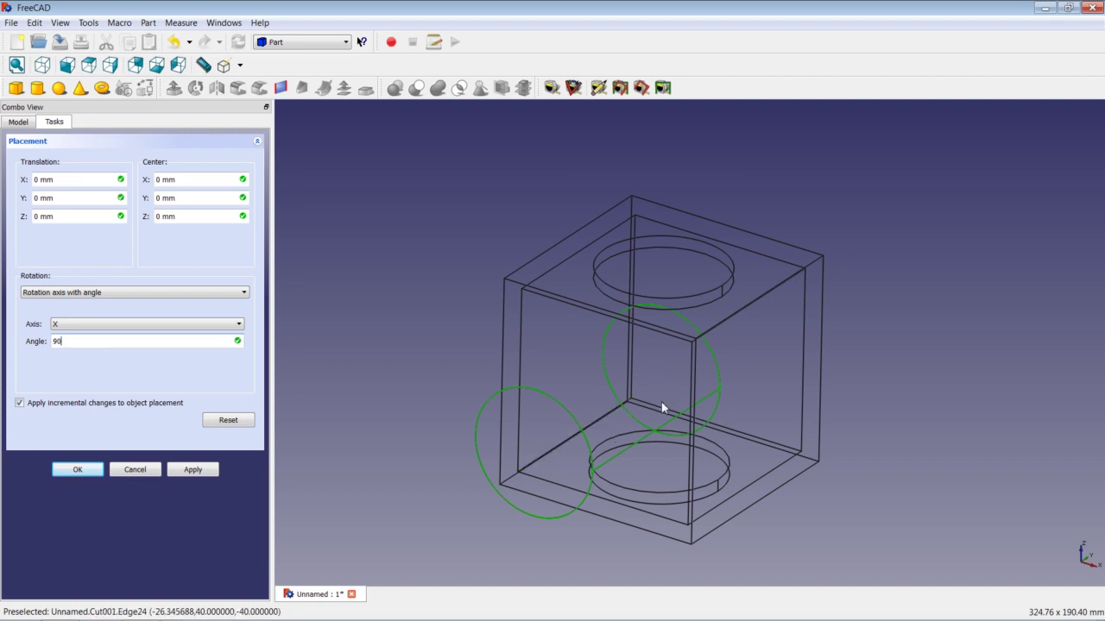
middle_drag(706, 425, 555, 405)
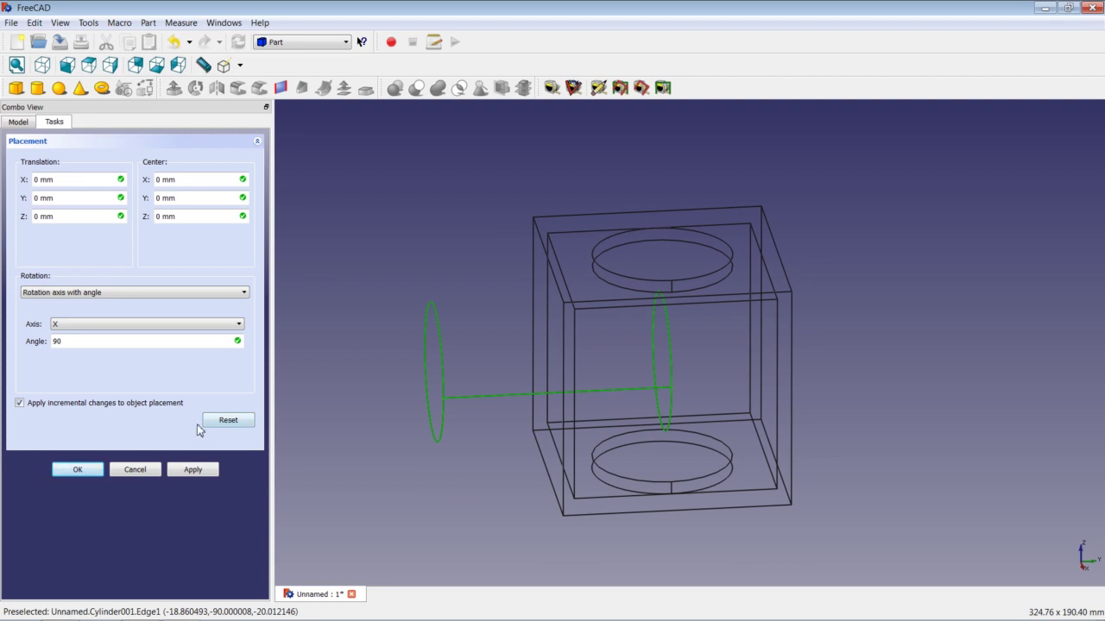
click(200, 473)
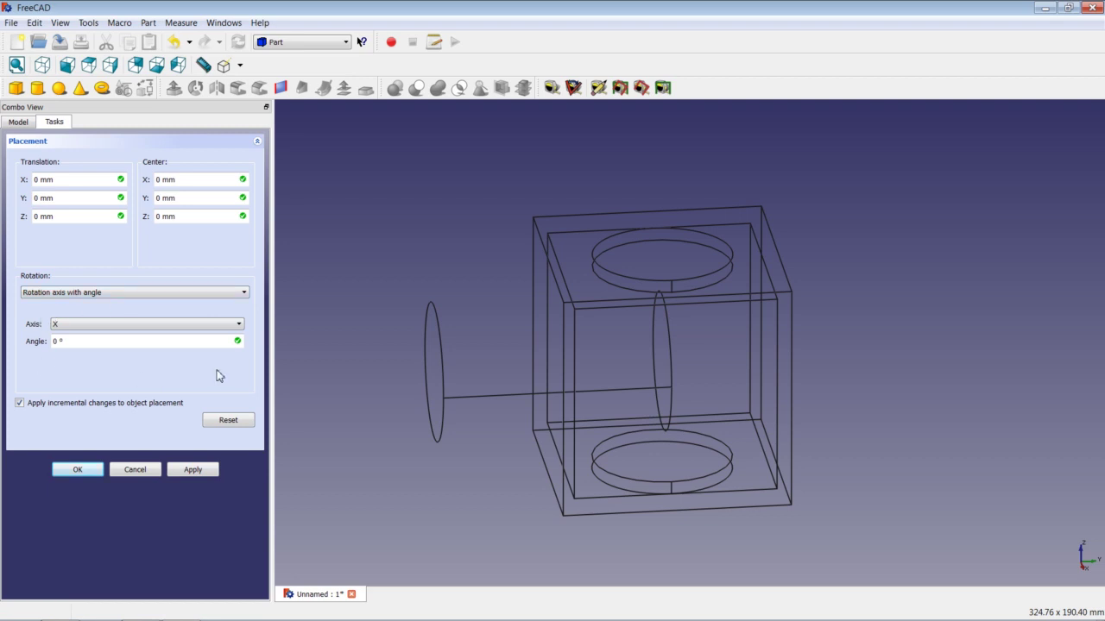
Step: Centre the rotated cylinder in the cube by applying an incremental placement translation of 45 mm in Y
double_click(40, 199)
text(-45)
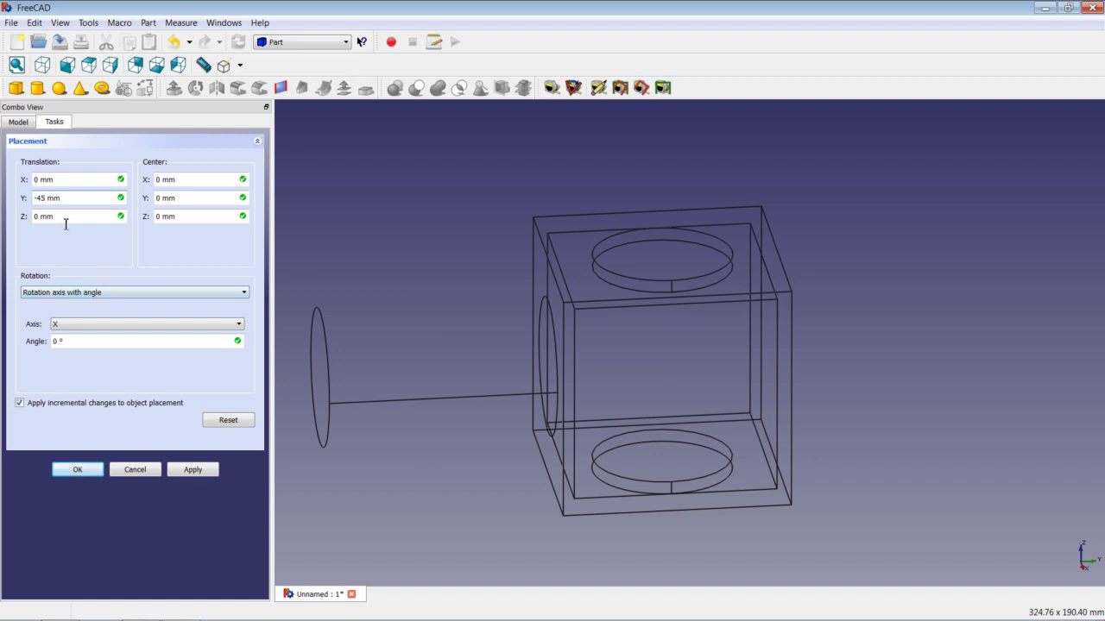
double_click(41, 198)
text(45)
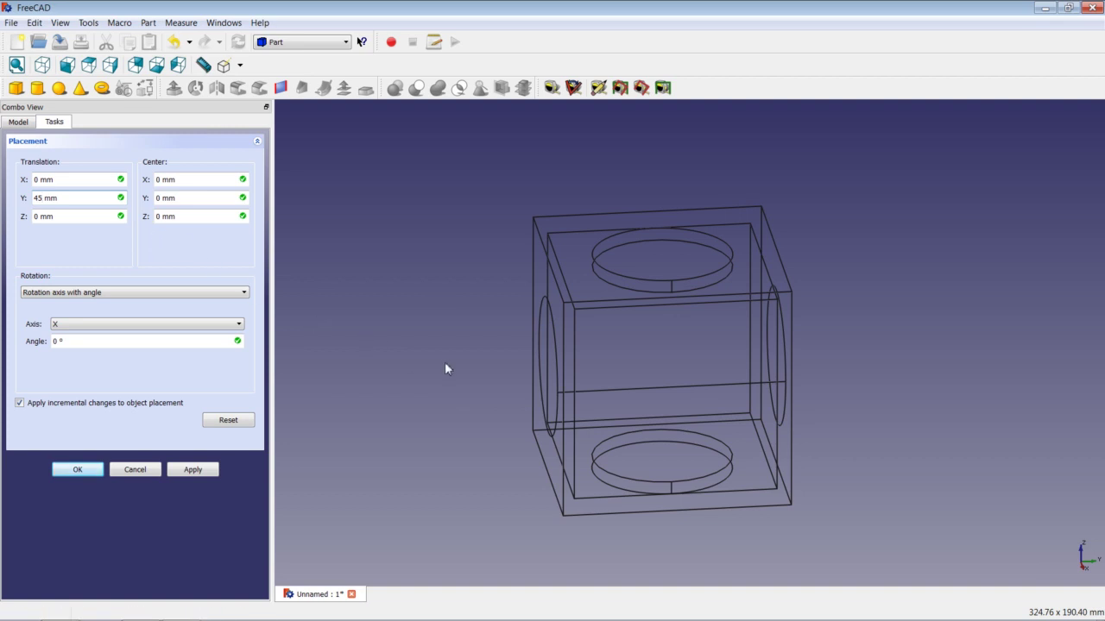
middle_drag(414, 382, 586, 377)
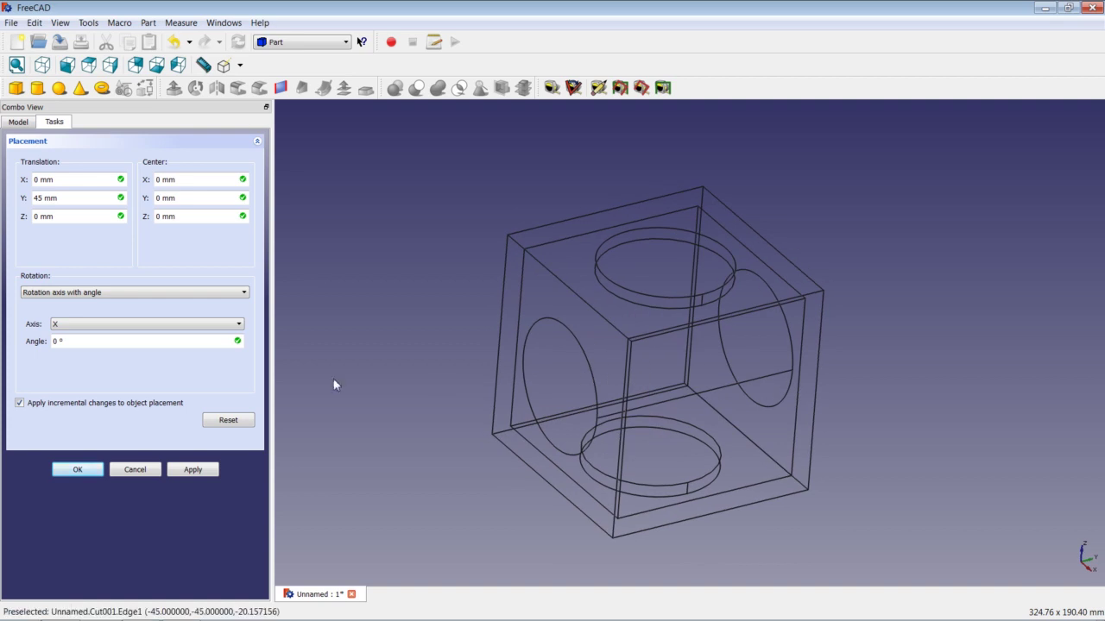
click(194, 471)
click(89, 471)
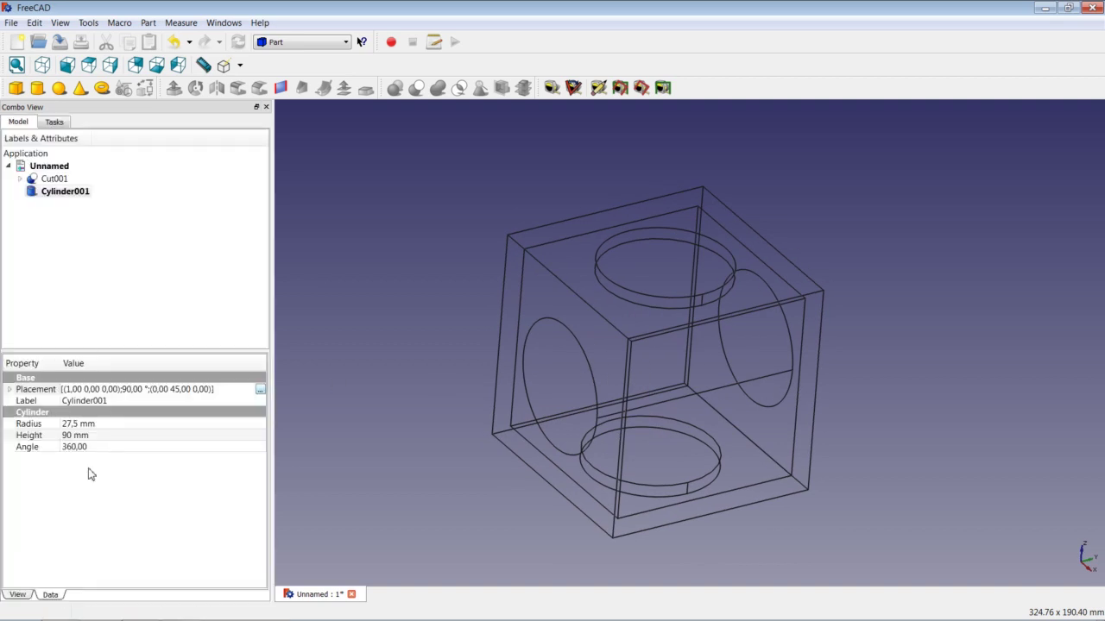
click(369, 262)
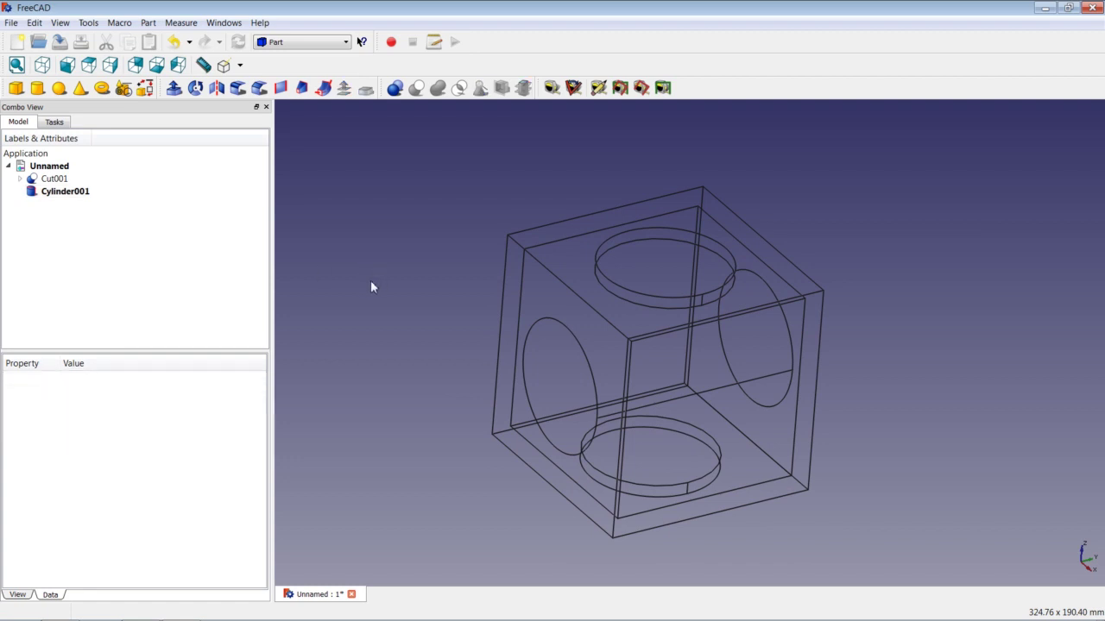
Step: Subtract the Y-direction cylinder from the hollow cube with a Boolean cut
click(57, 180)
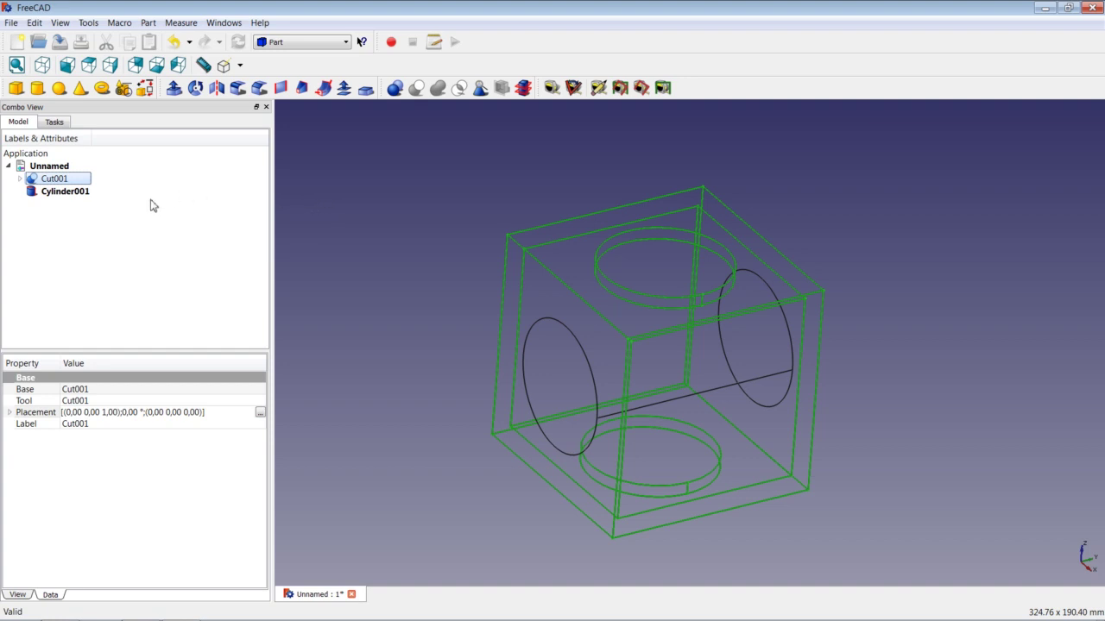
ctrl+click(69, 192)
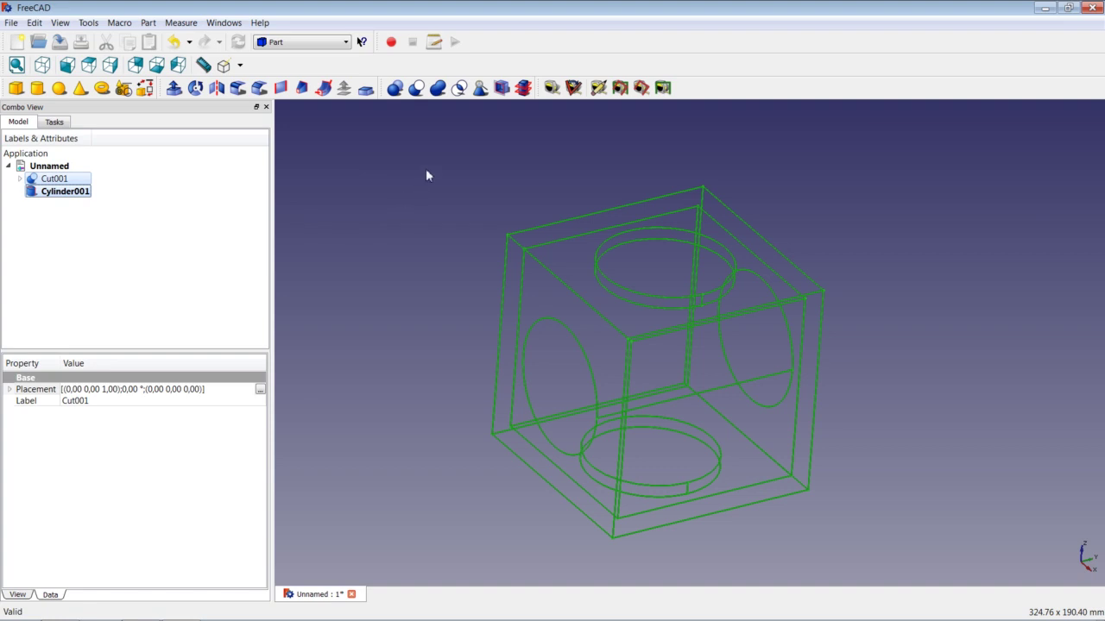
click(416, 88)
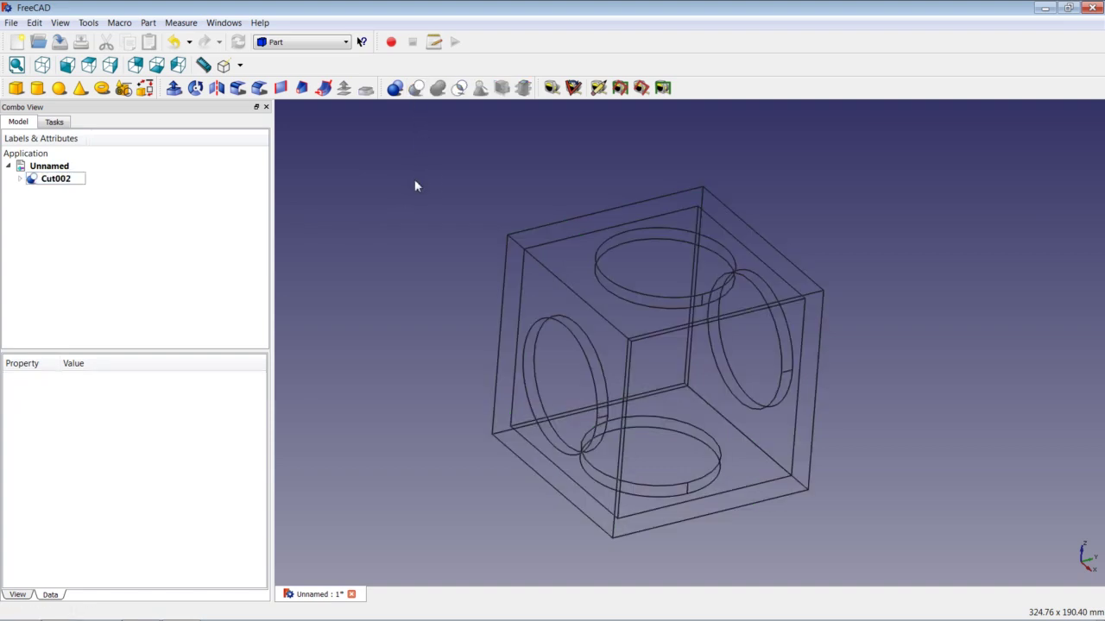
Step: Add a third cylinder primitive with a radius of 27.5 mm and a height of 90 mm
click(37, 88)
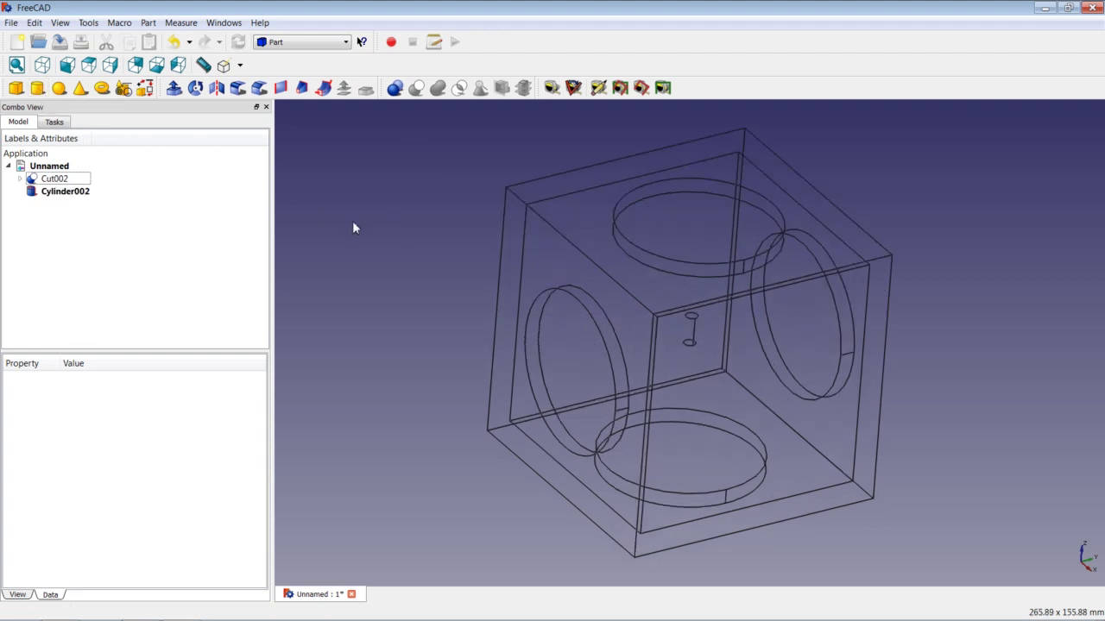
click(79, 193)
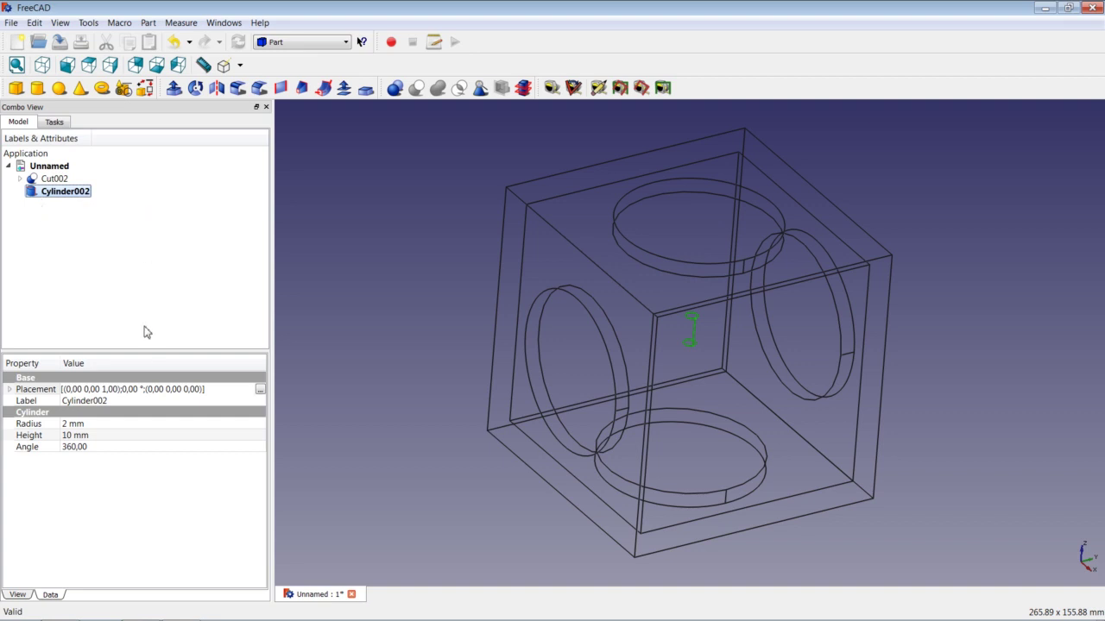
click(73, 424)
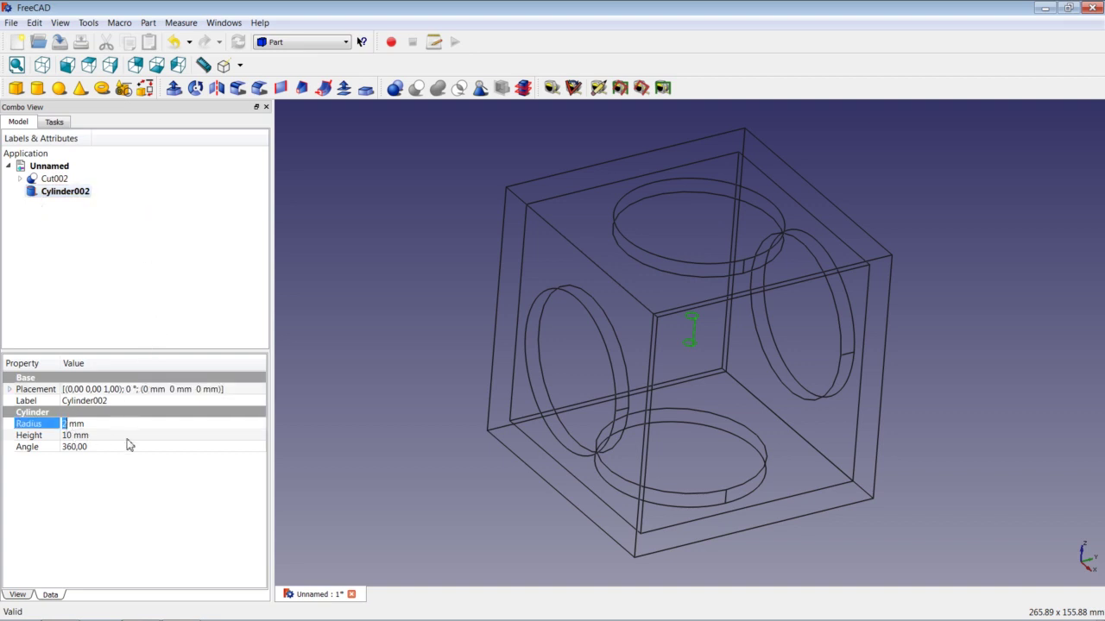
text(27)
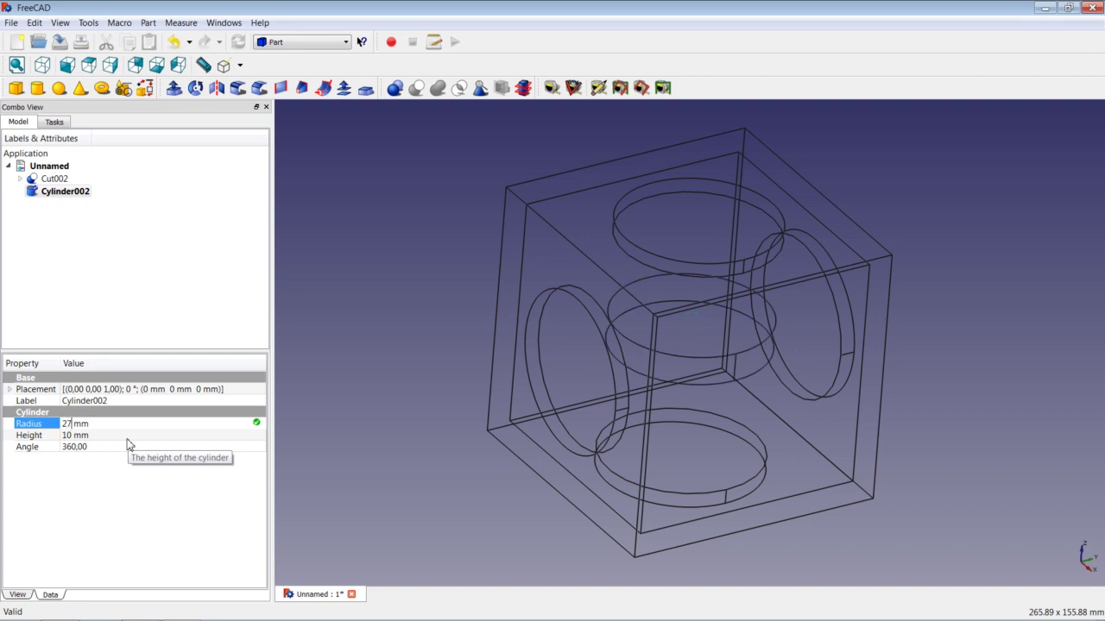
text(,5)
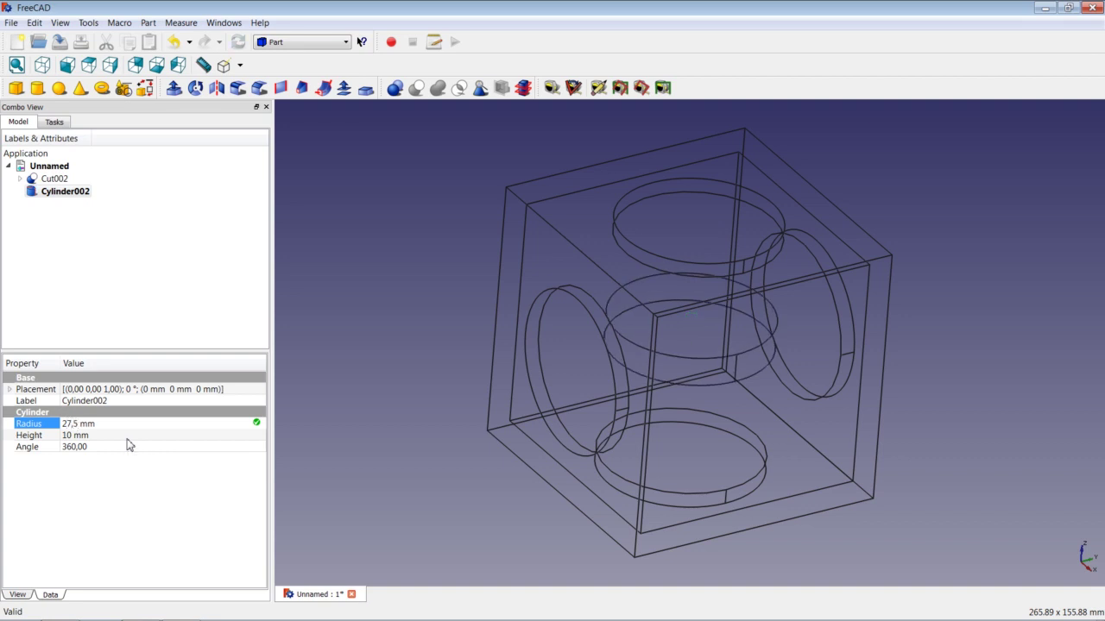
click(69, 435)
text(90)
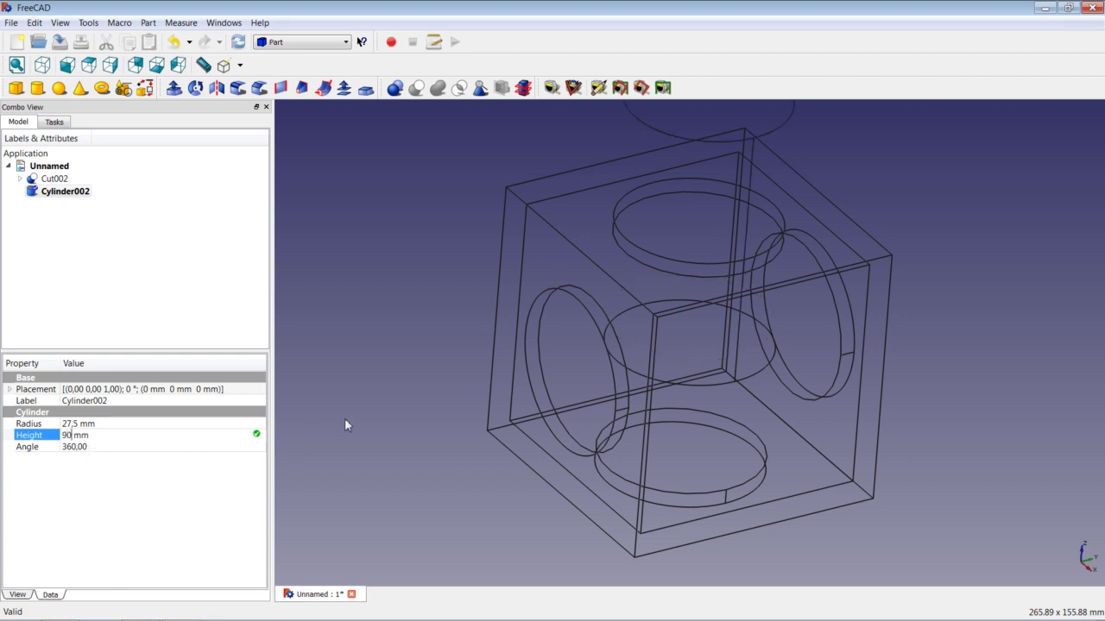
Step: Rotate the third cylinder 90° about the Y axis, applying it as an incremental placement change
click(181, 389)
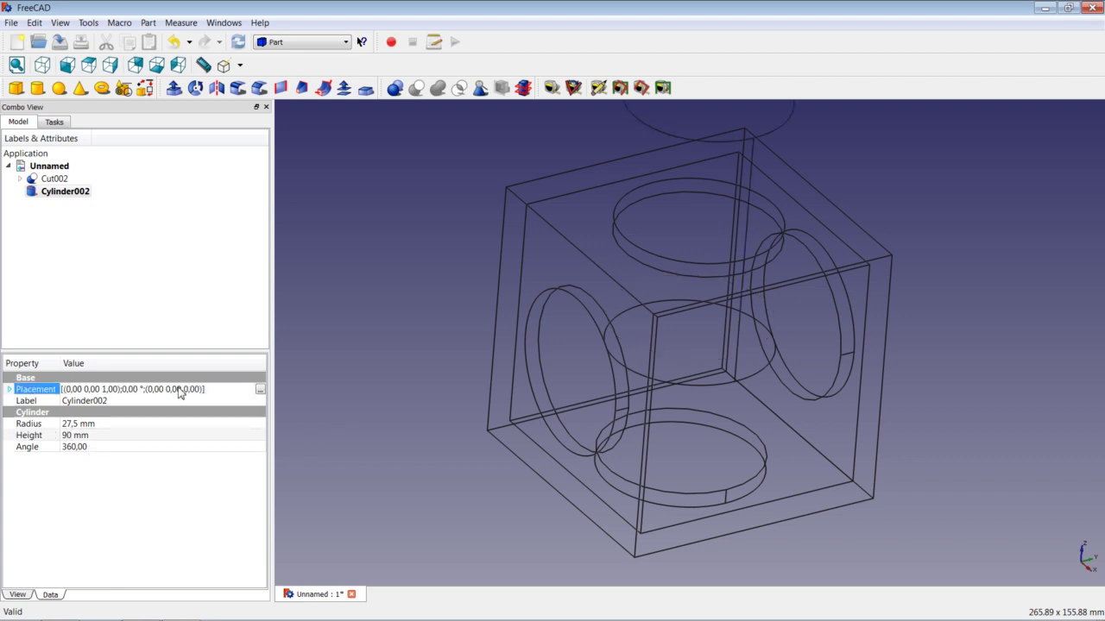
click(260, 390)
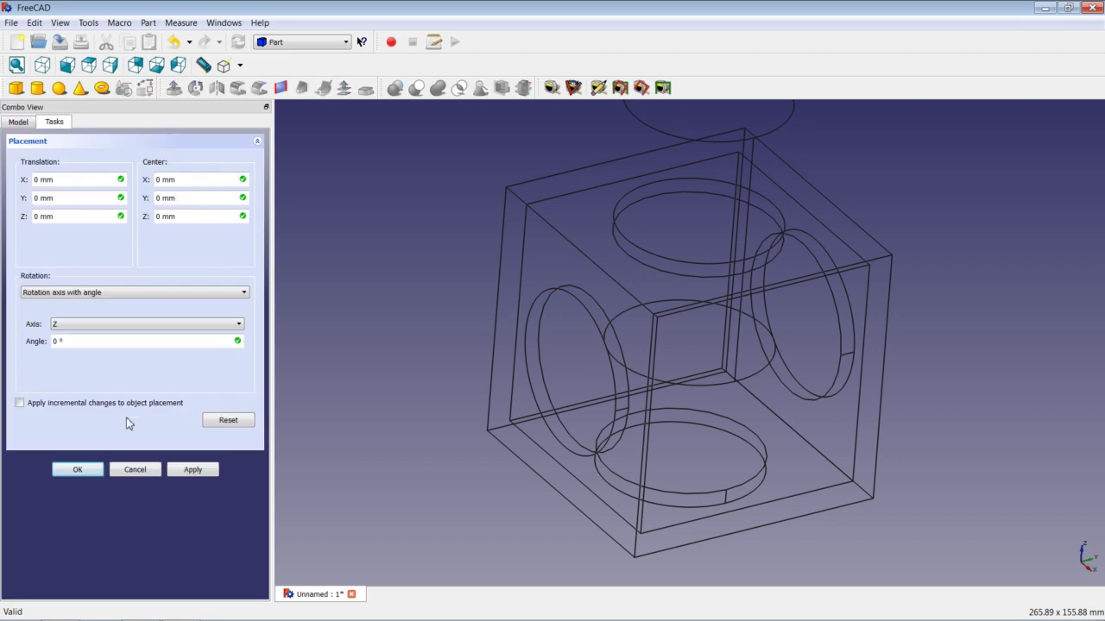
click(53, 404)
click(85, 332)
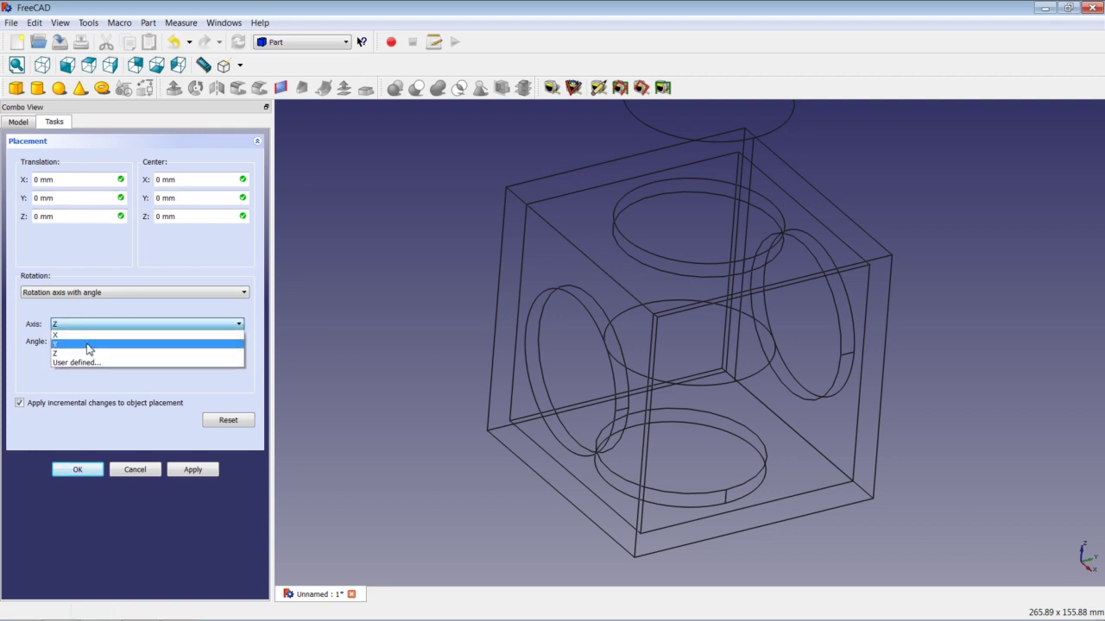
click(87, 344)
key(Tab)
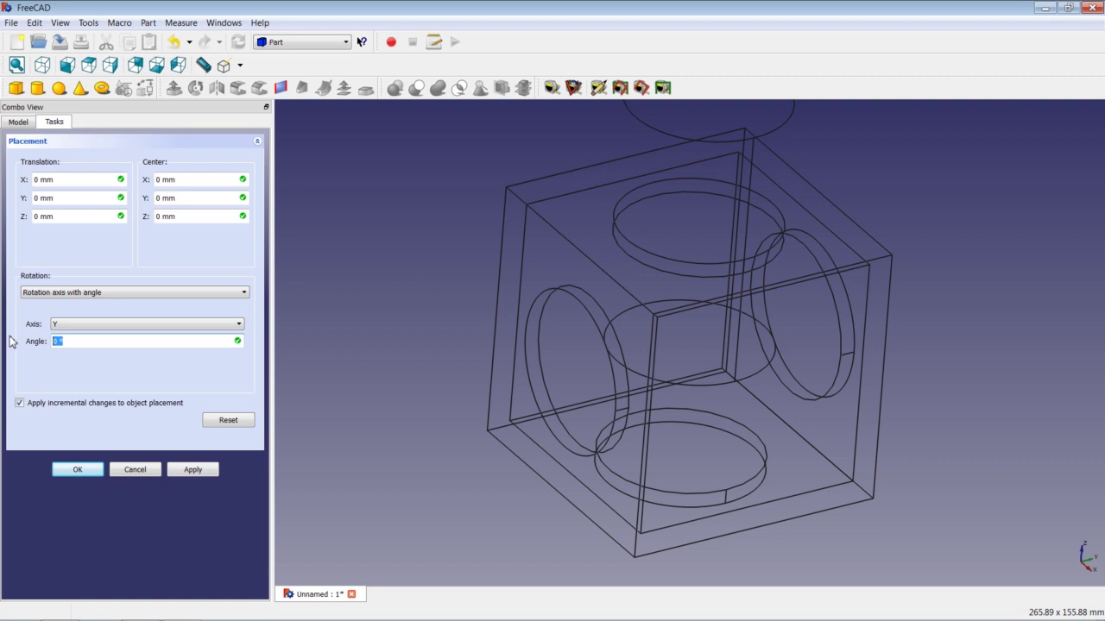
text(90)
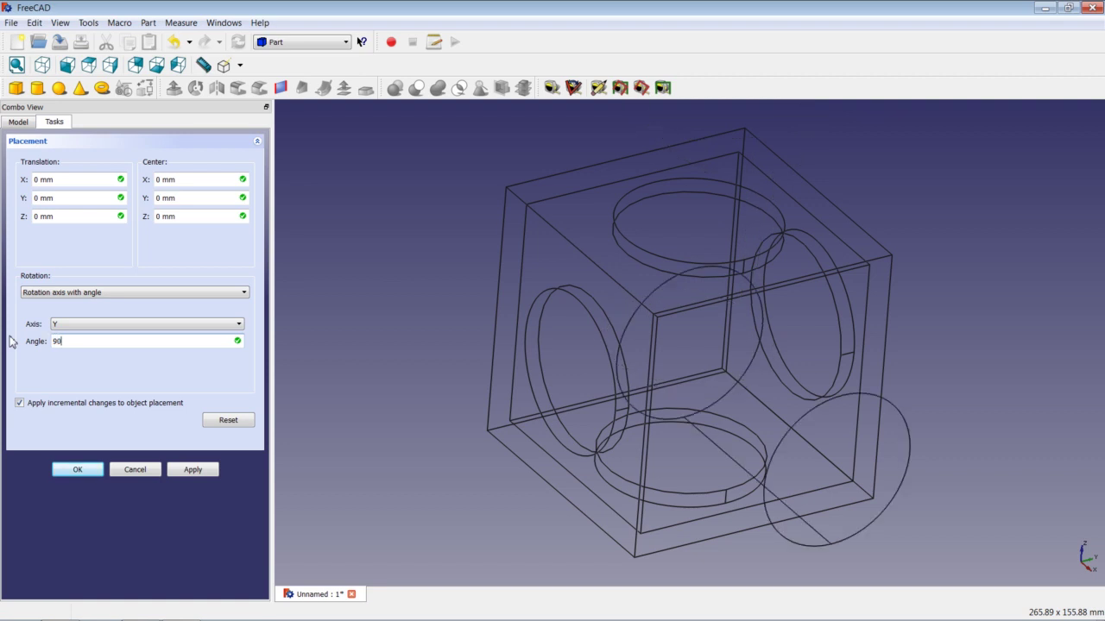
middle_drag(517, 397, 631, 406)
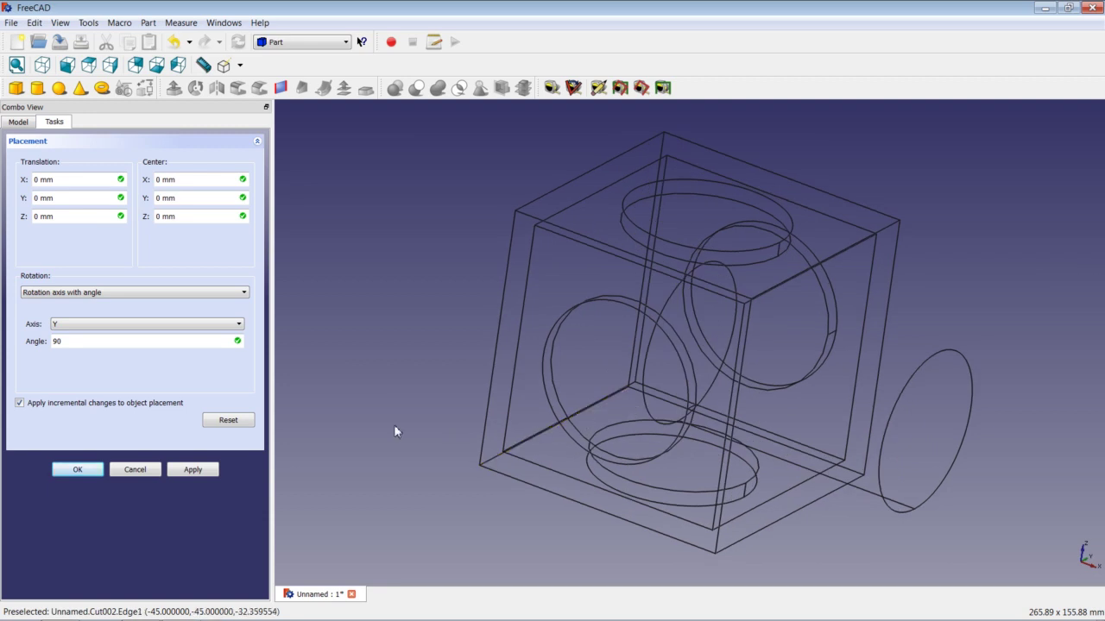
click(200, 471)
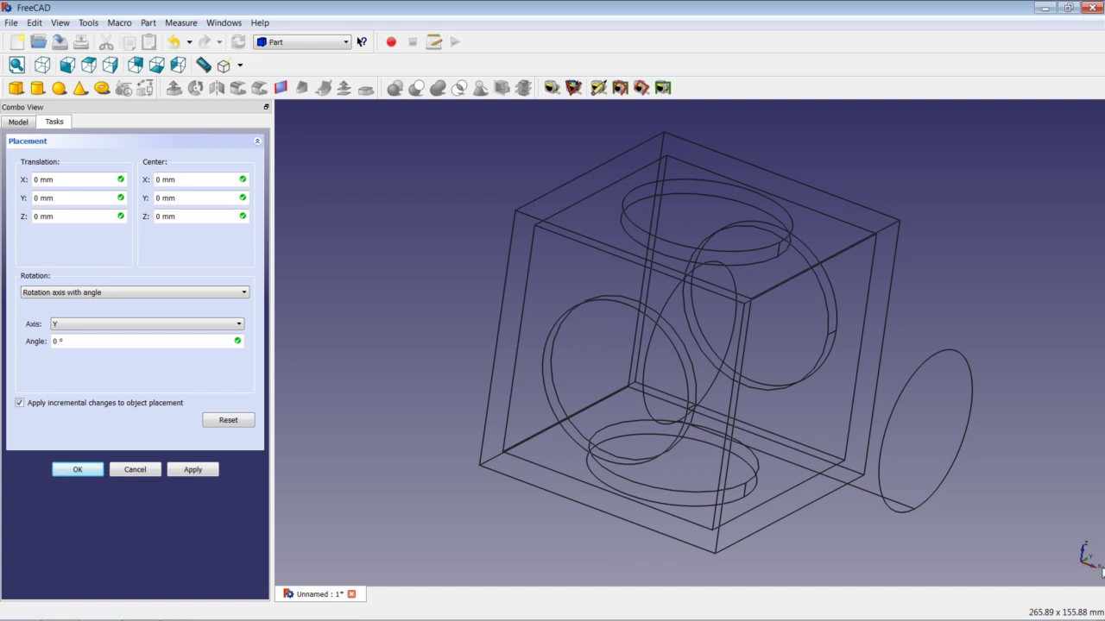
Step: Centre the rotated cylinder in the cube by applying an incremental placement translation of -45 mm in X
double_click(39, 181)
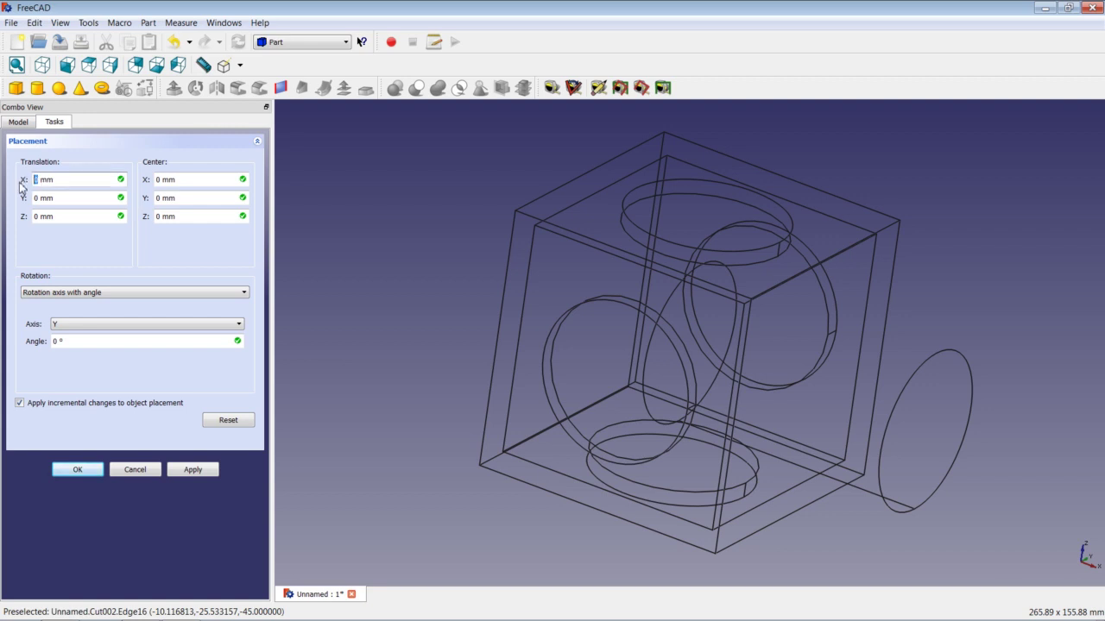
text(-45)
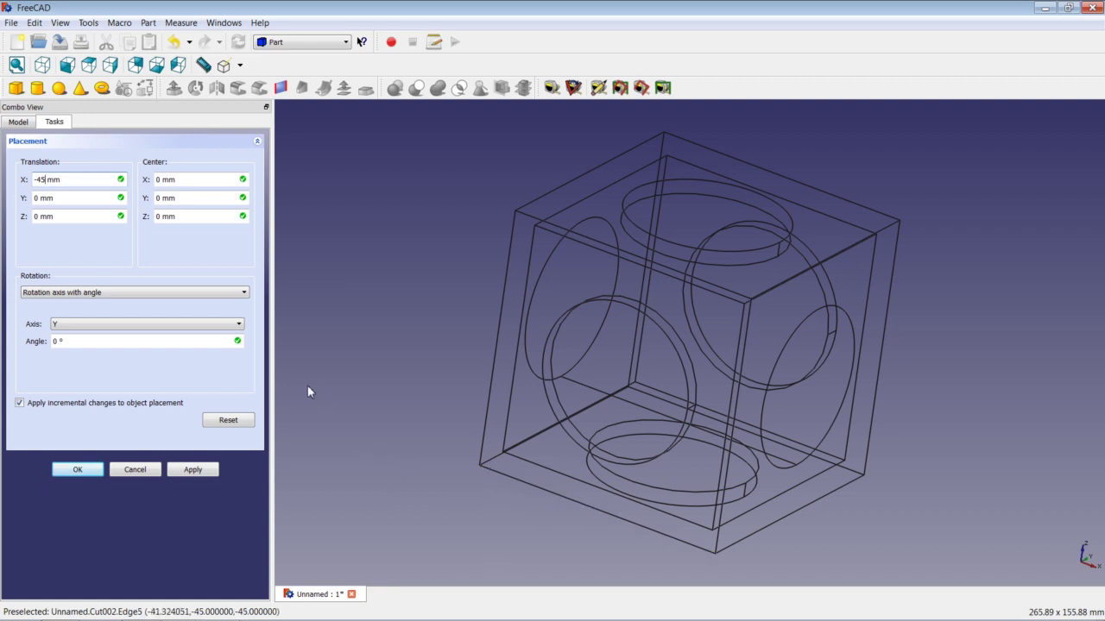
click(193, 470)
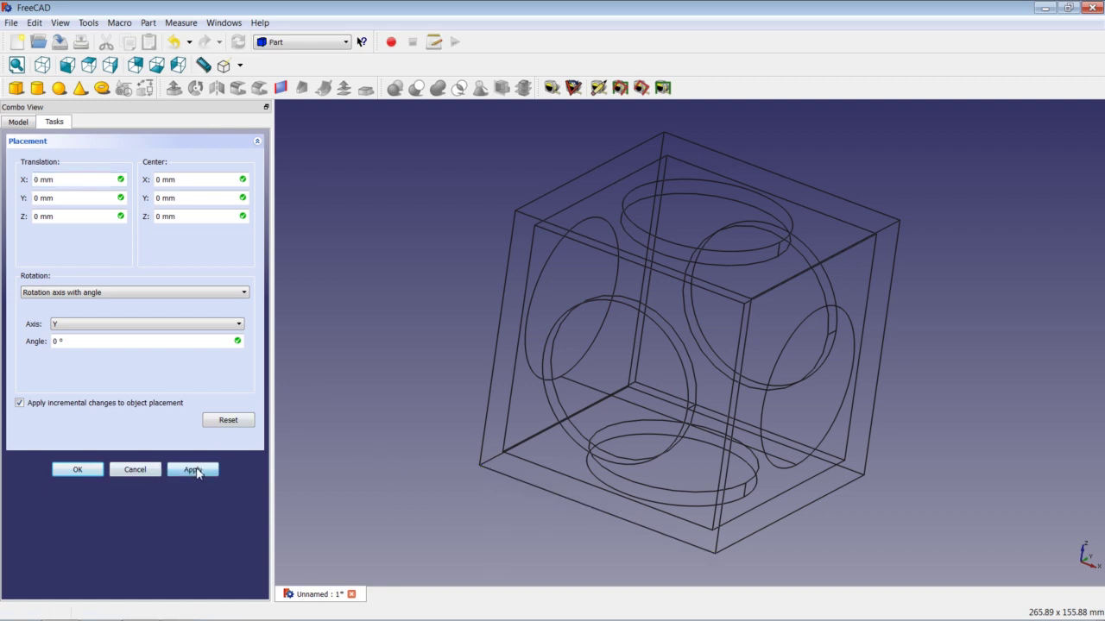
click(86, 470)
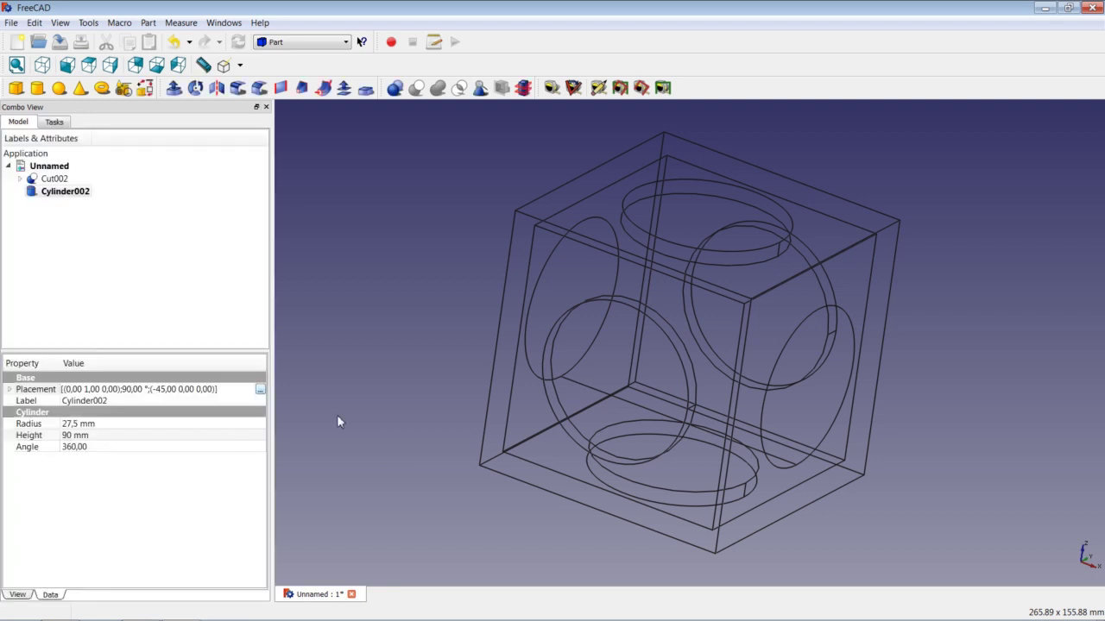
Step: Subtract the X-direction cylinder from the hollow cube with a Boolean cut
click(53, 180)
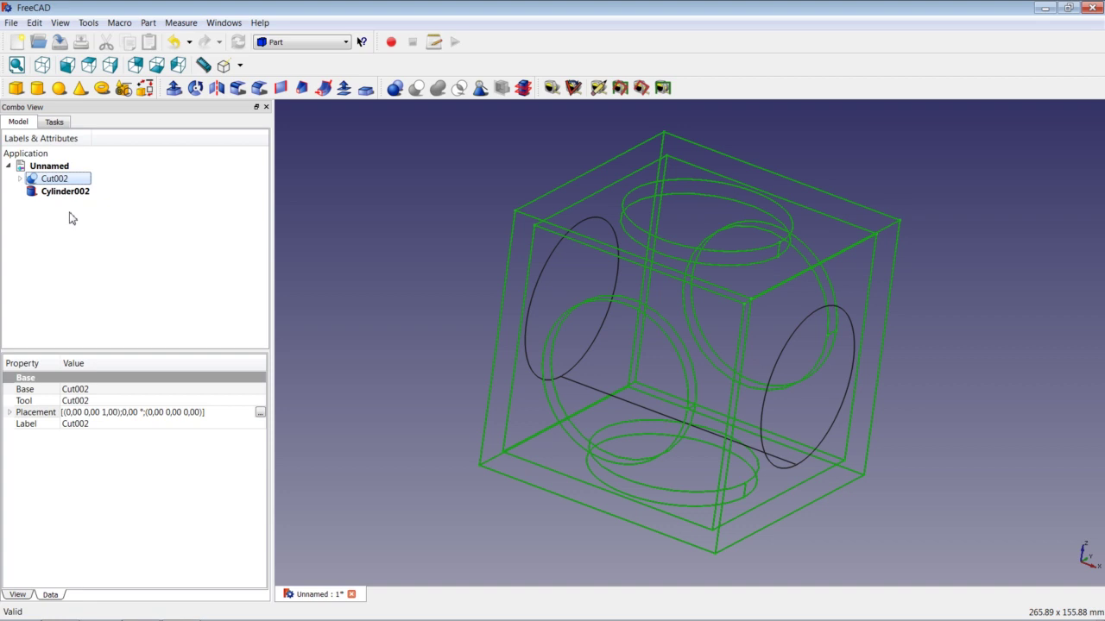
ctrl+click(59, 191)
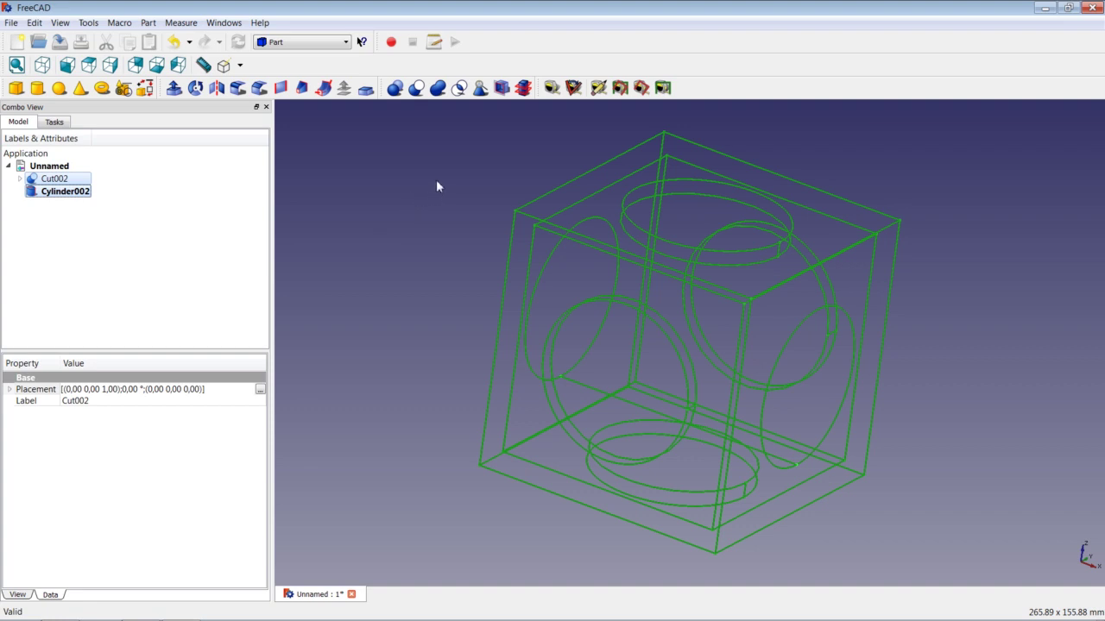
click(416, 88)
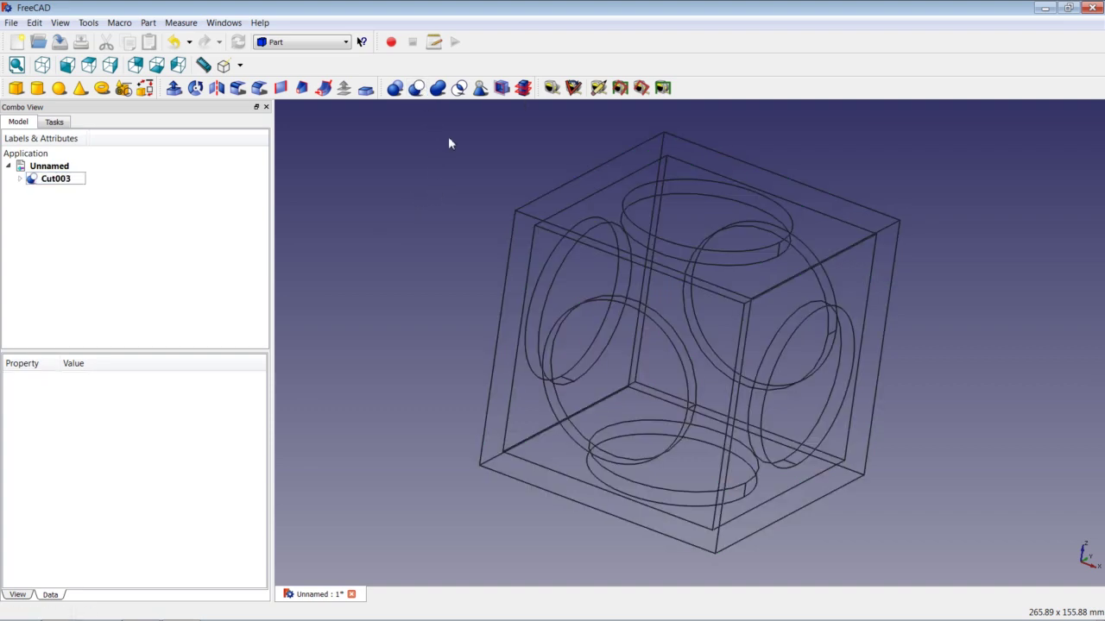
Step: Set the draw style from wireframe back to As is and show the perforated cube in axonometric view
click(239, 65)
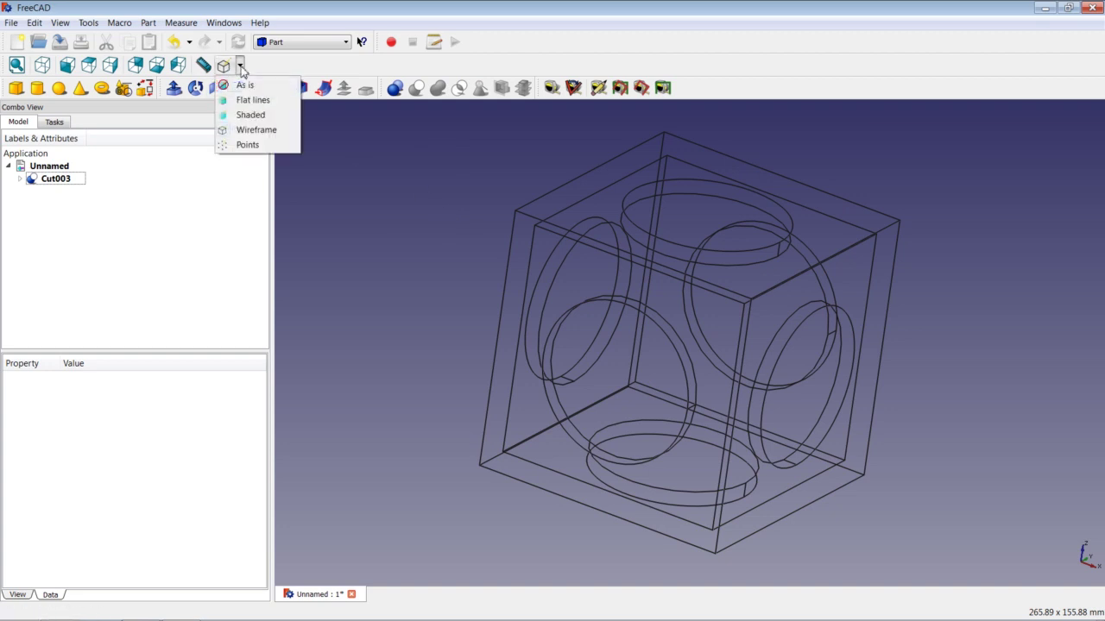
click(231, 84)
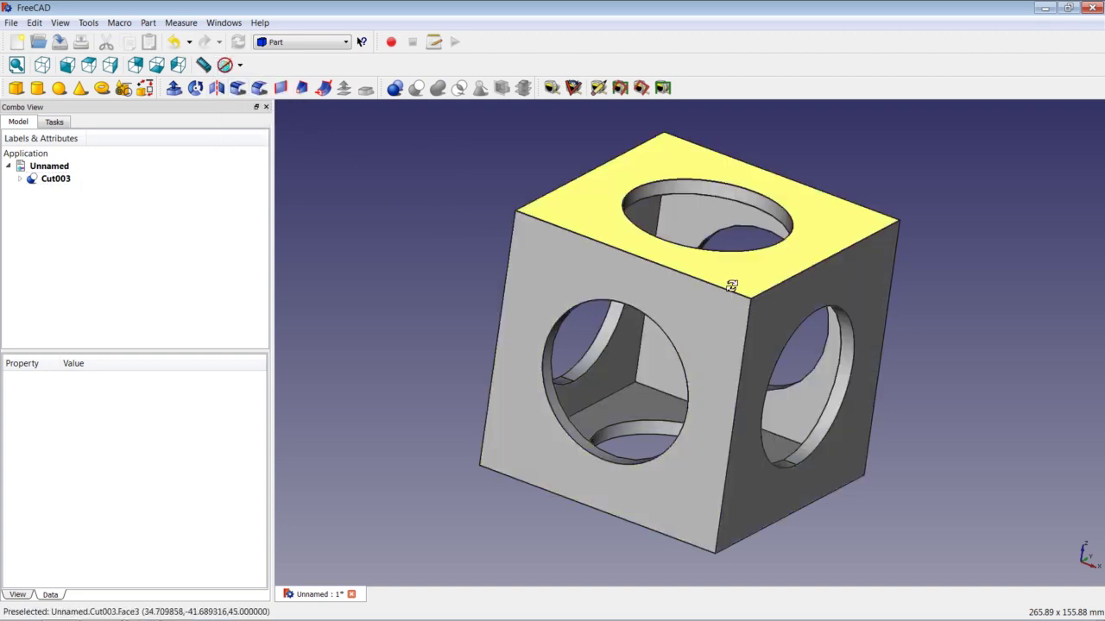
middle_drag(731, 286, 767, 251)
key(0)
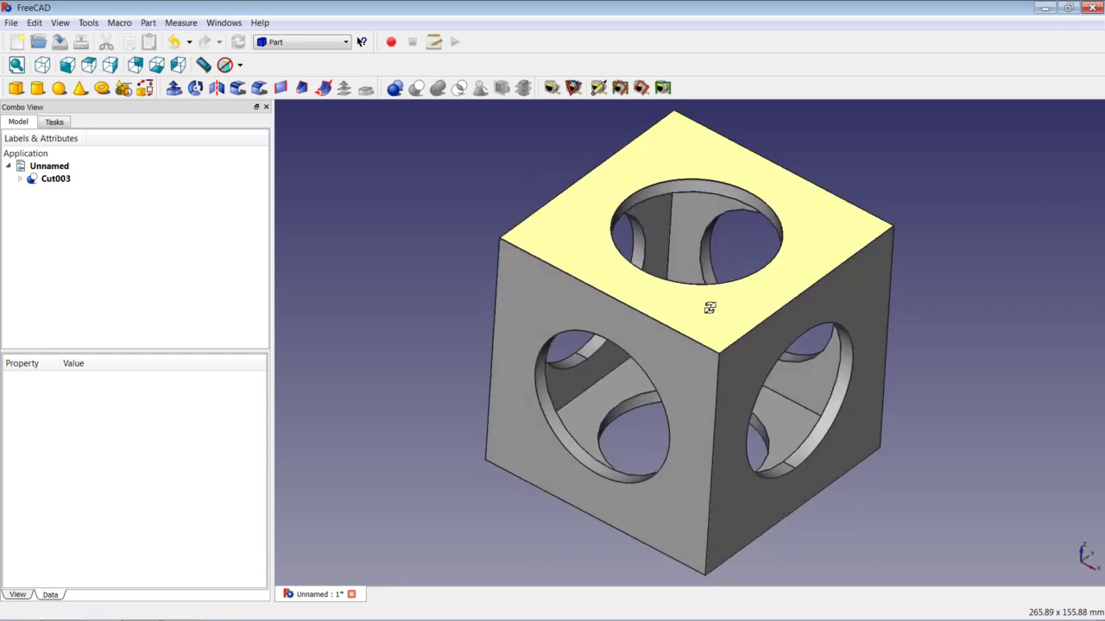
click(41, 65)
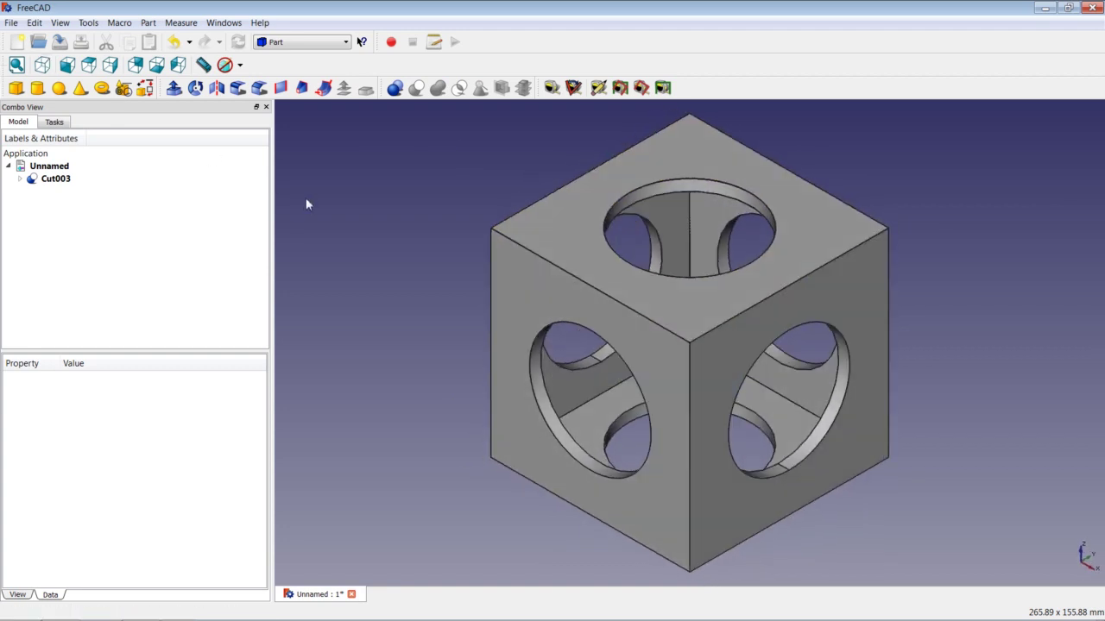
Step: Examine the nested construction history of the final cut, including its earlier cuts and cylinders
right_click(394, 199)
click(422, 206)
click(18, 178)
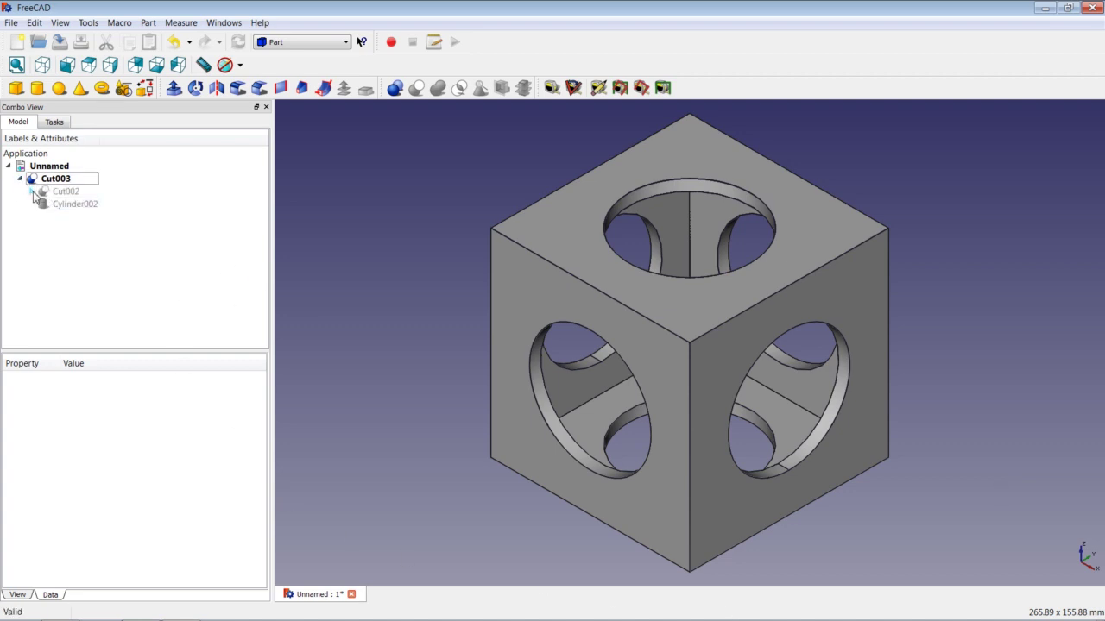
click(31, 190)
click(43, 204)
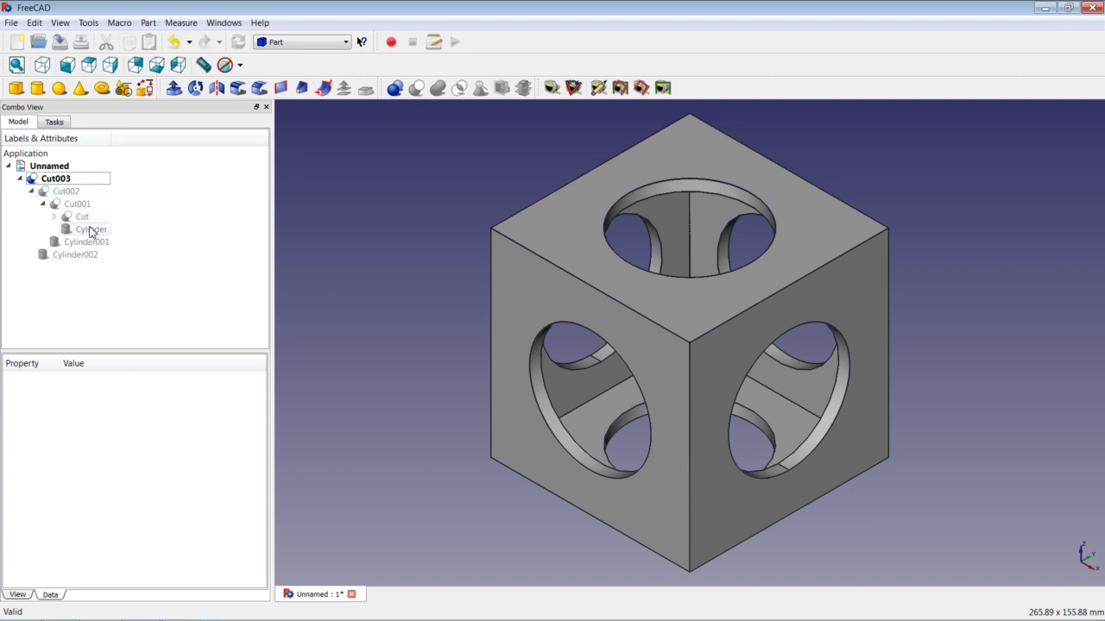
click(32, 191)
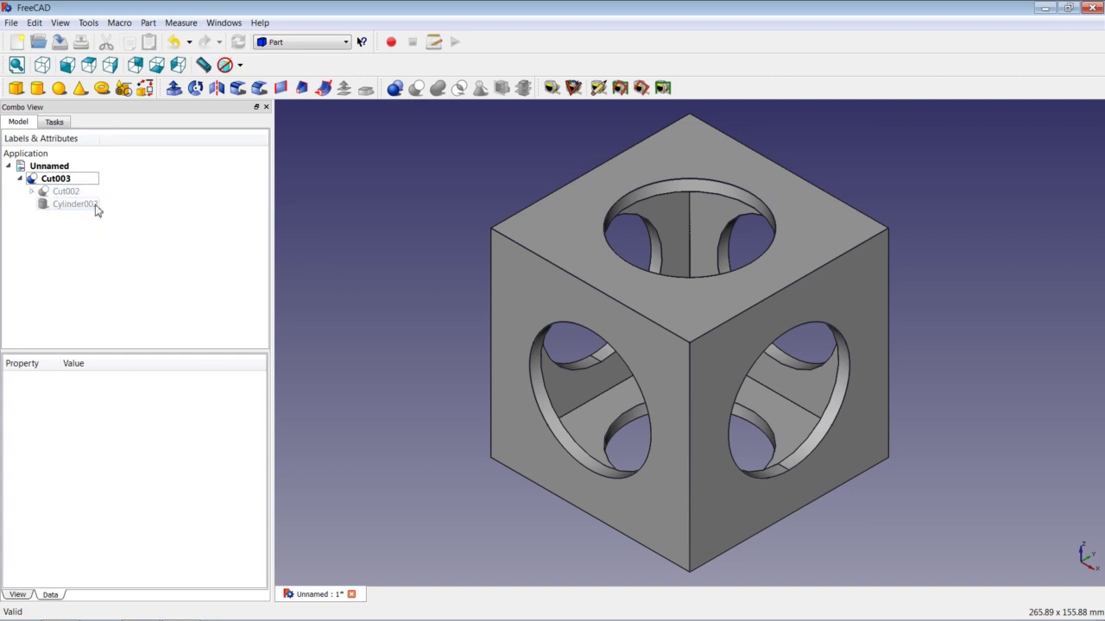
click(21, 178)
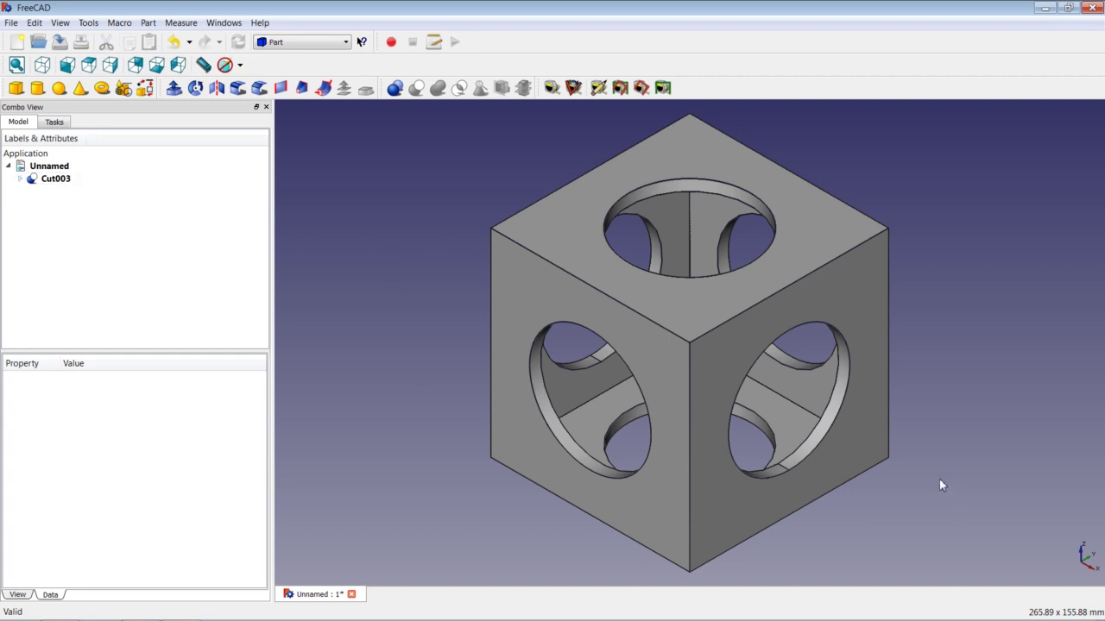
Step: Save the document and switch to the Part Design workbench with the model tree shown
key(ctrl+s)
click(298, 41)
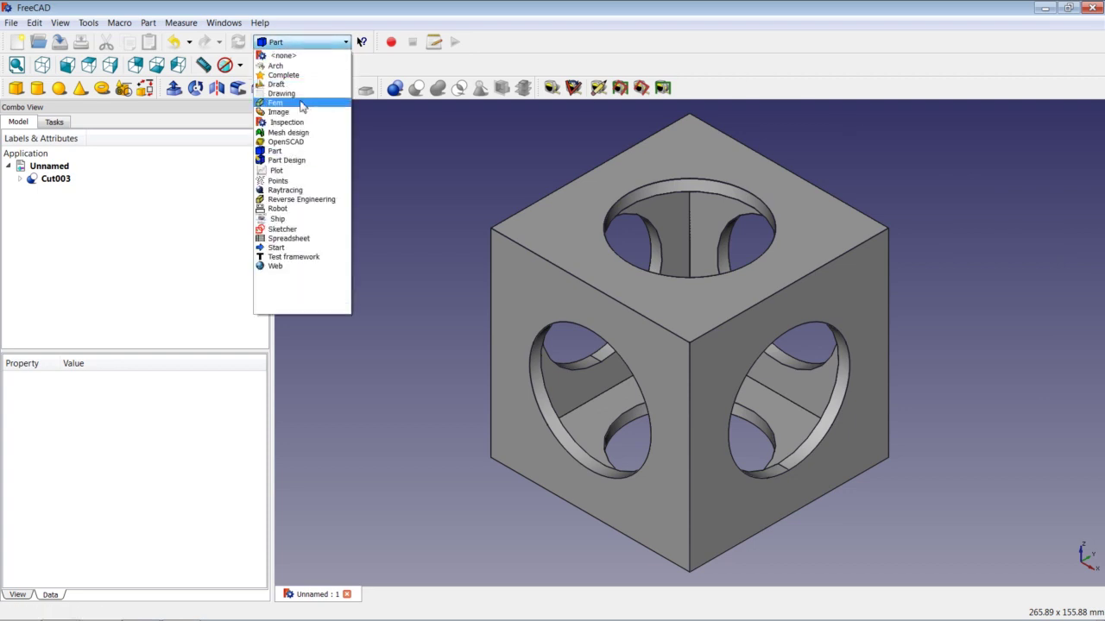
click(307, 160)
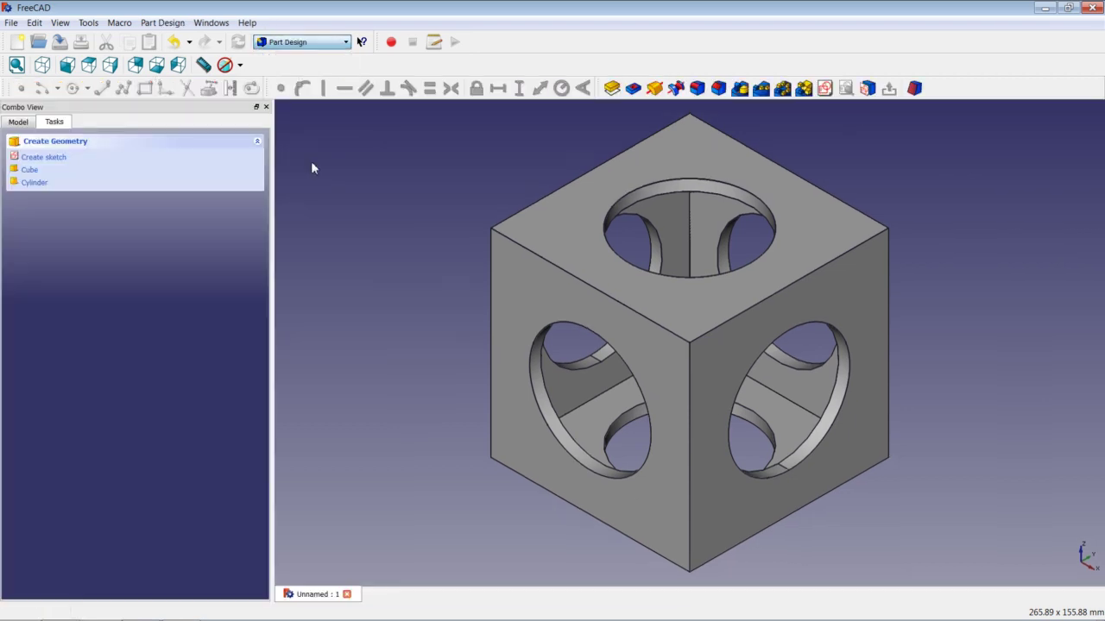
click(19, 122)
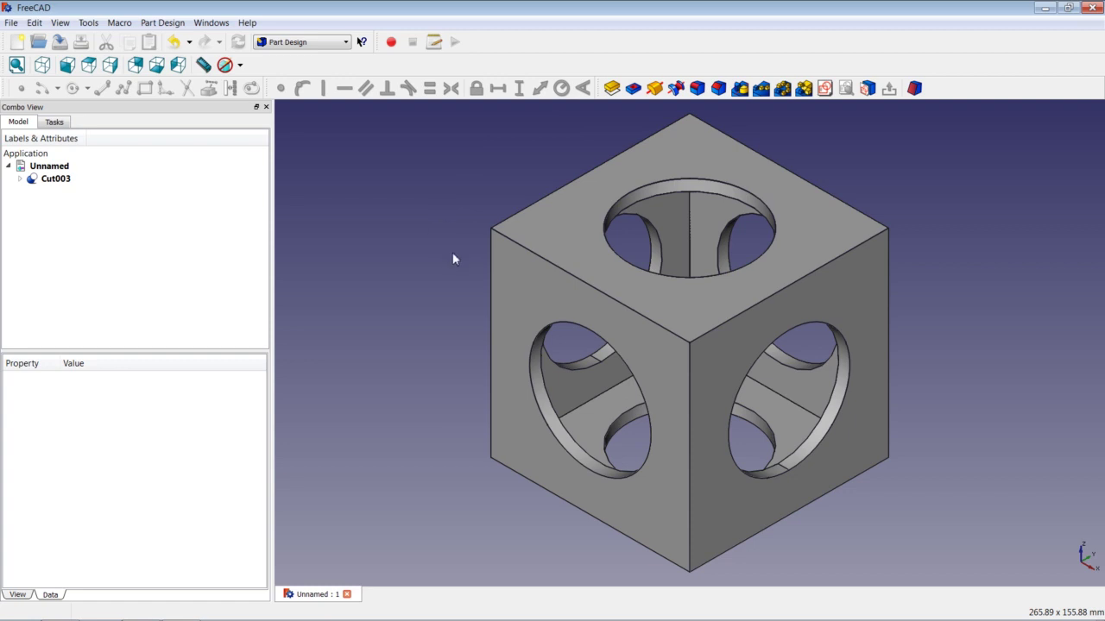
Step: Create a new sketch on the XZ plane with an offset of 0
middle_drag(457, 273, 506, 320)
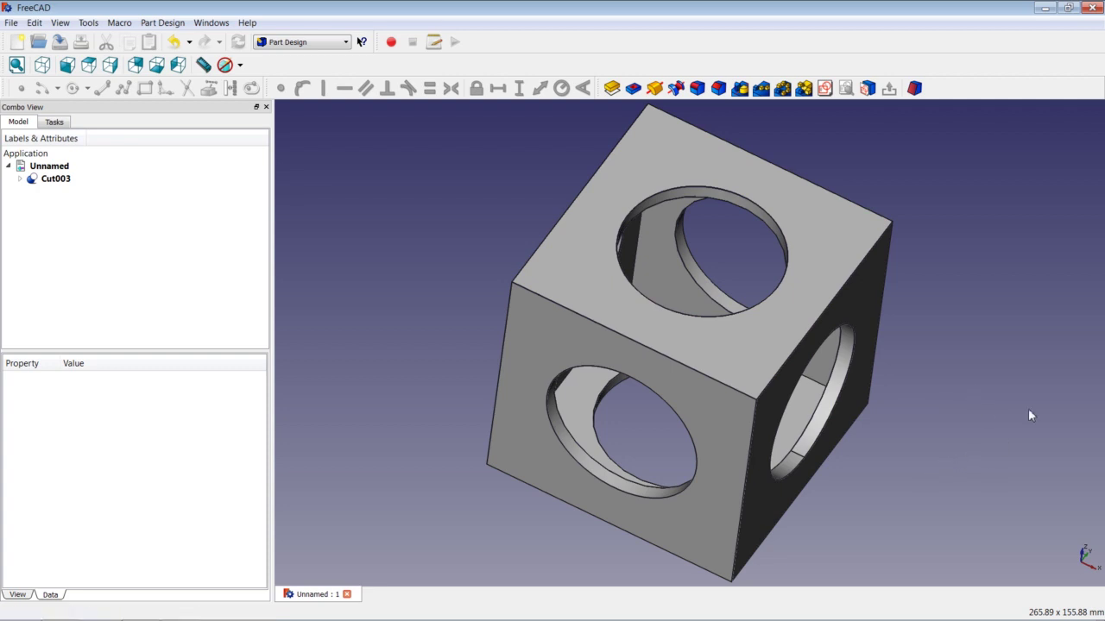
click(825, 89)
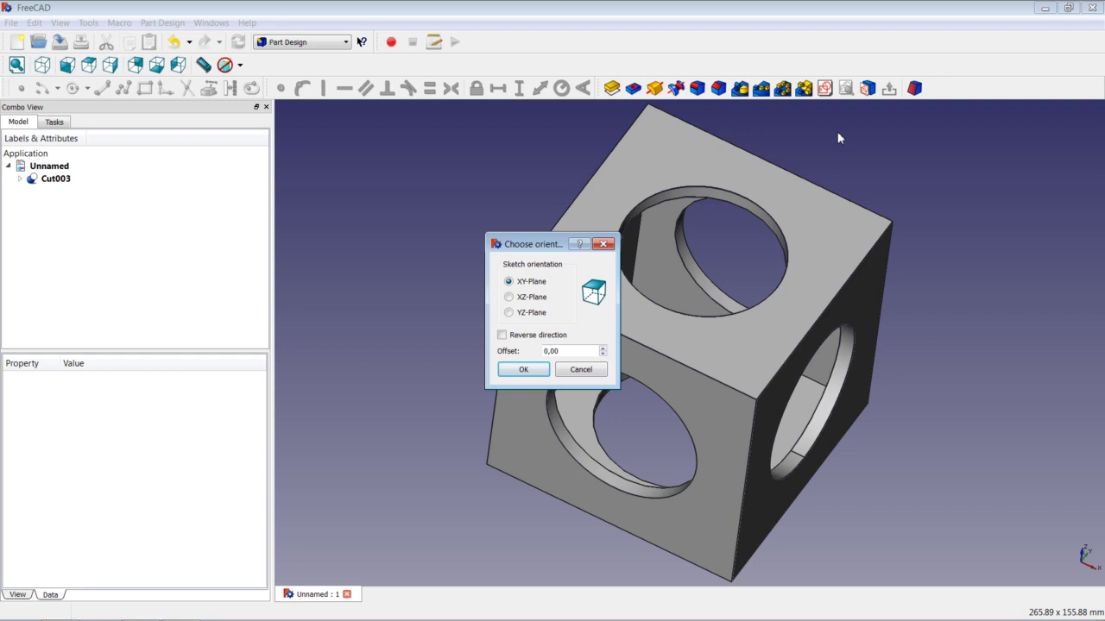
click(529, 299)
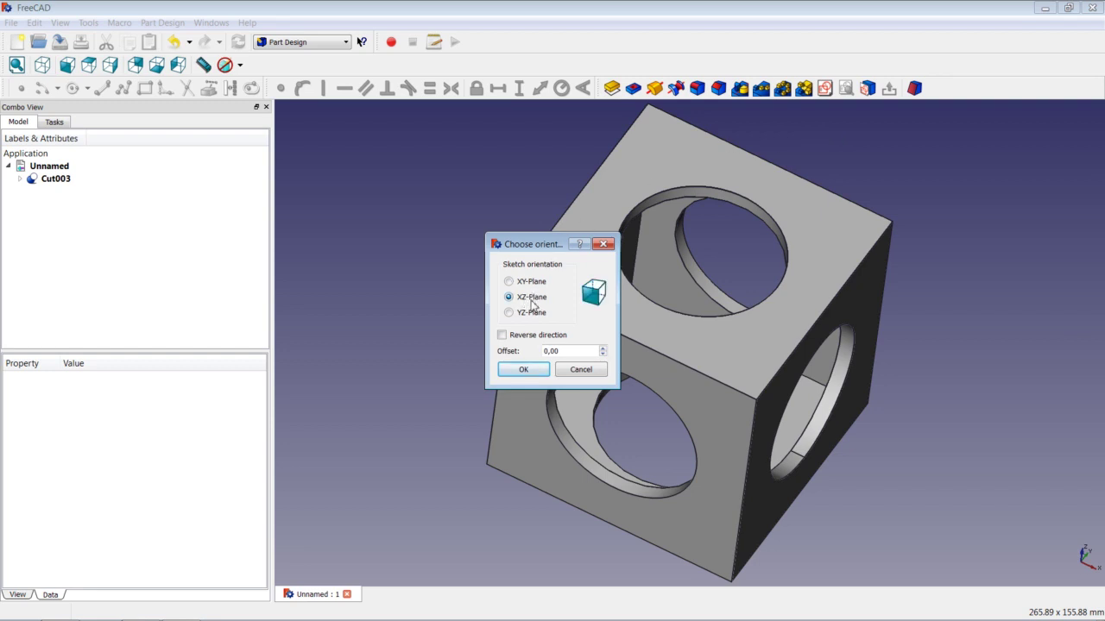
click(527, 370)
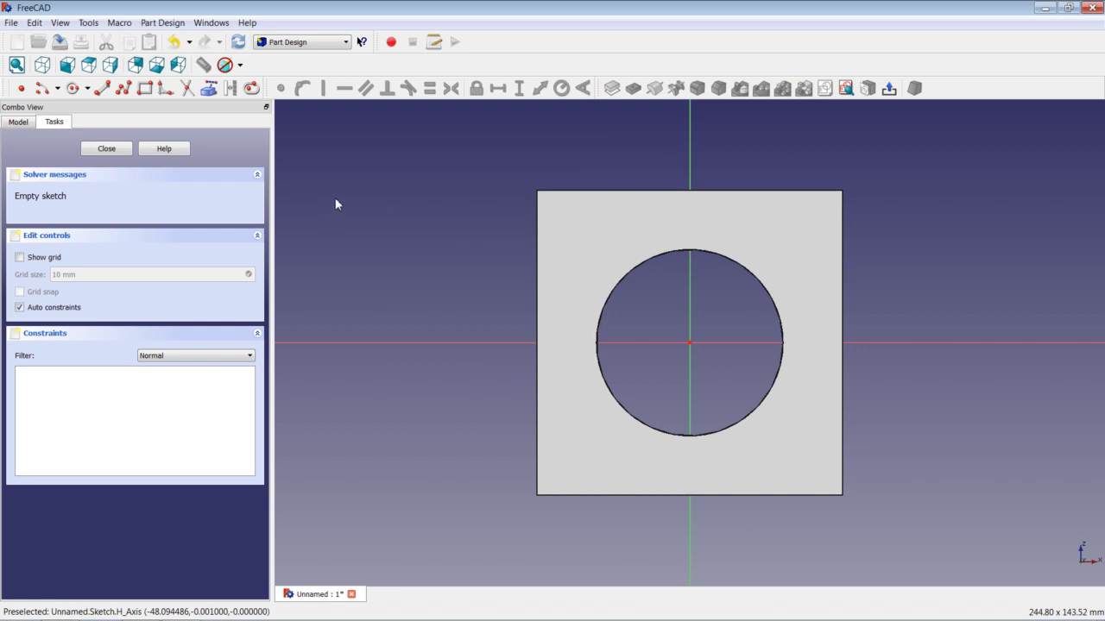
Step: Sketch a closed right triangle with legs about 22 mm long outside the cube's upper-left corner, using a polyline with horizontal and vertical legs
click(122, 90)
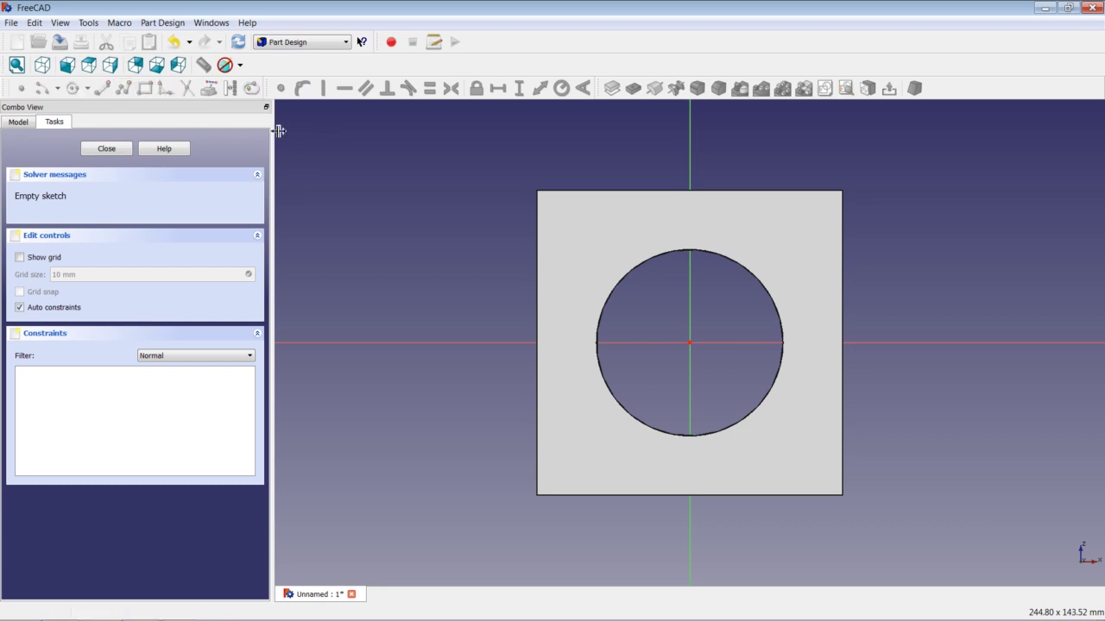
click(474, 233)
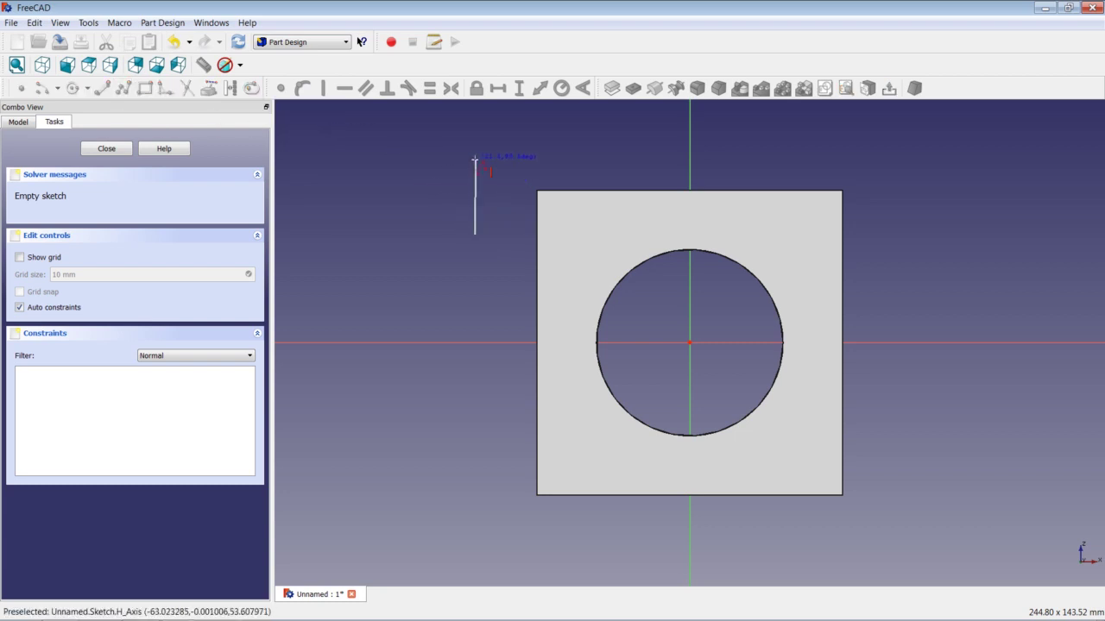
click(475, 160)
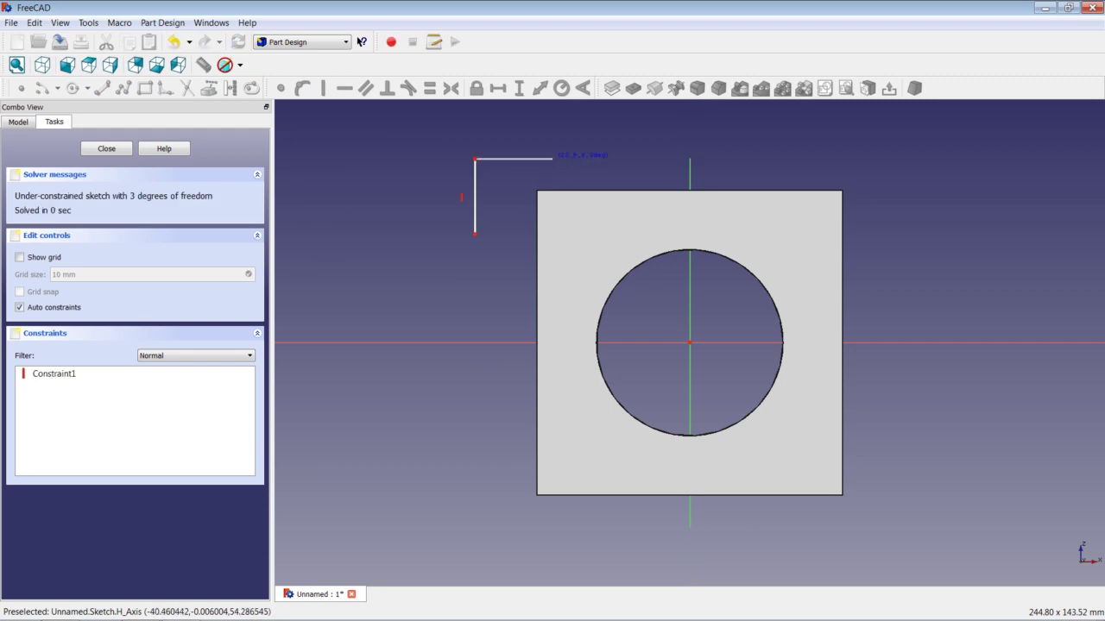
click(550, 160)
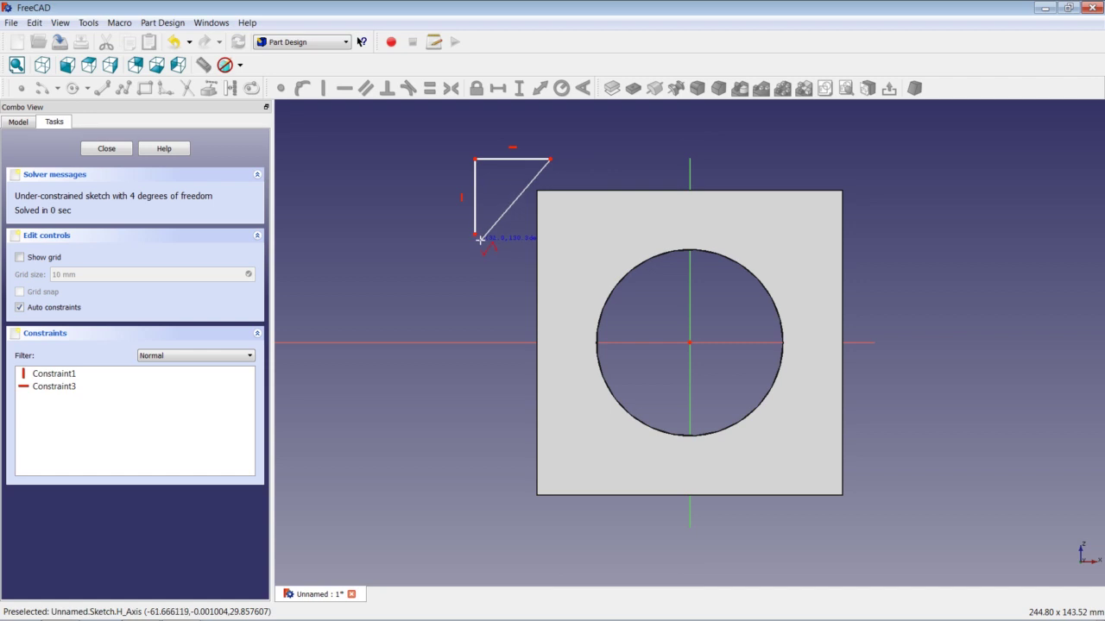
click(476, 233)
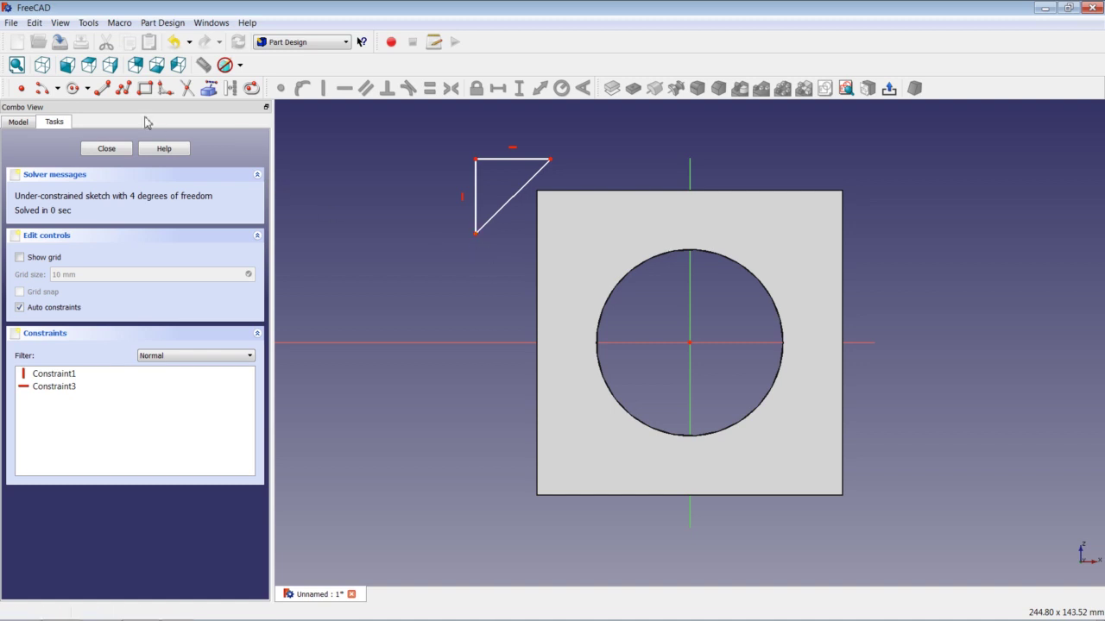
Step: Sketch a closed right triangle about 31 mm wide around the cube's upper-right corner, with its right angle facing outward
click(125, 89)
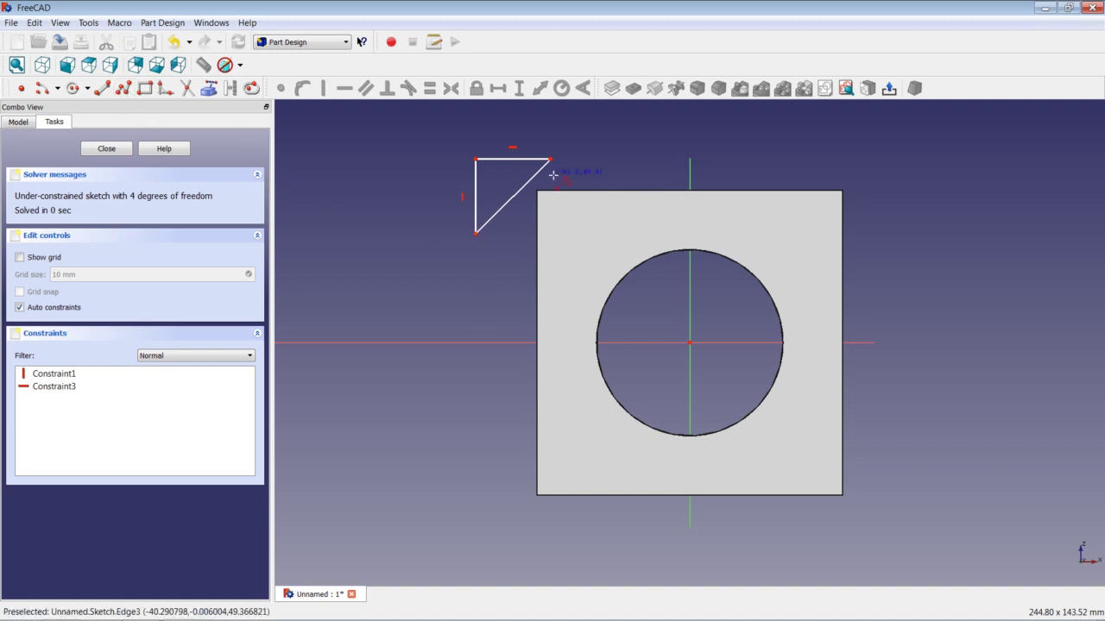
click(767, 164)
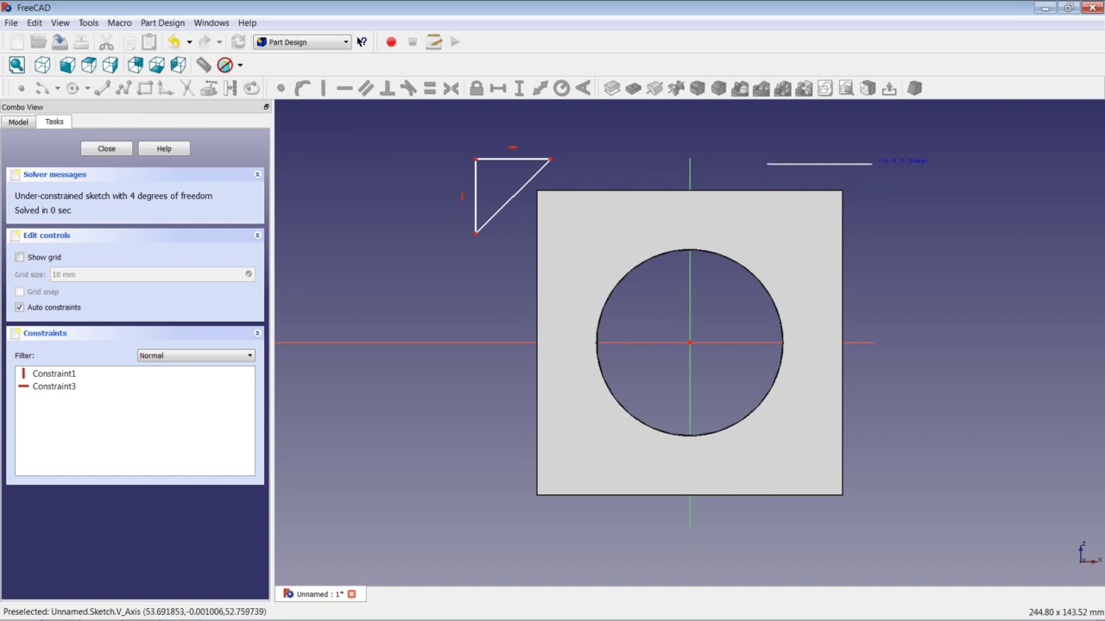
click(872, 164)
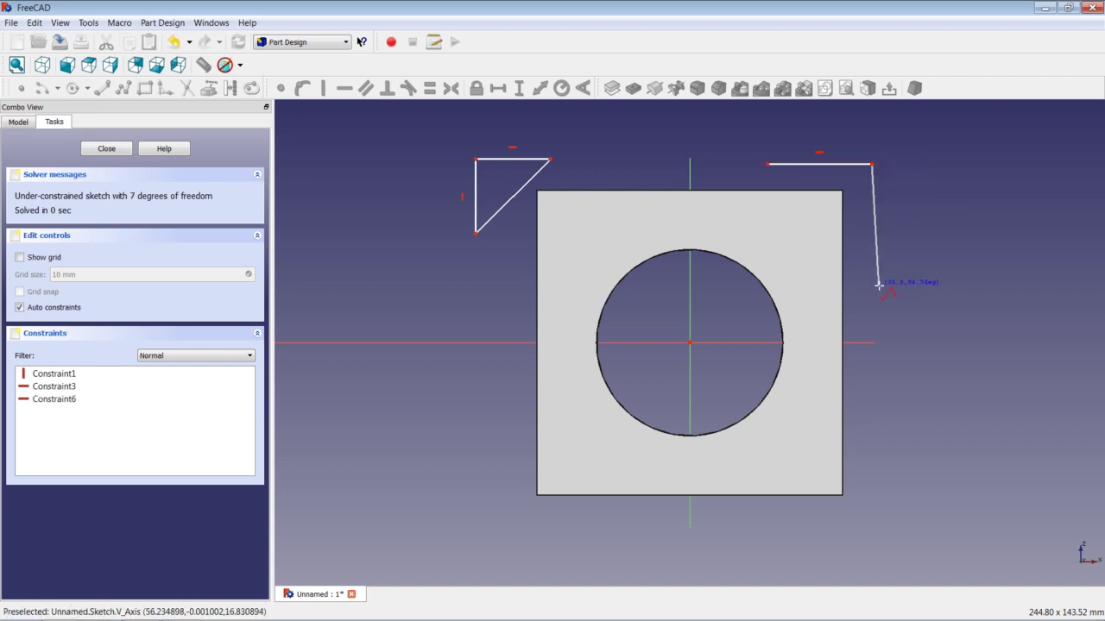
click(873, 255)
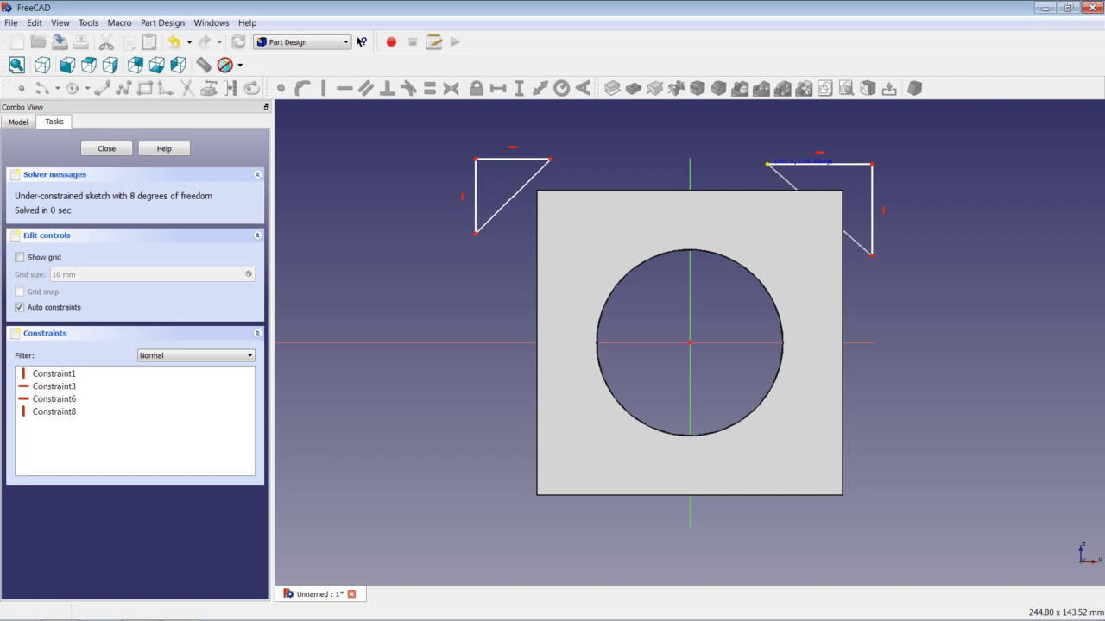
click(768, 164)
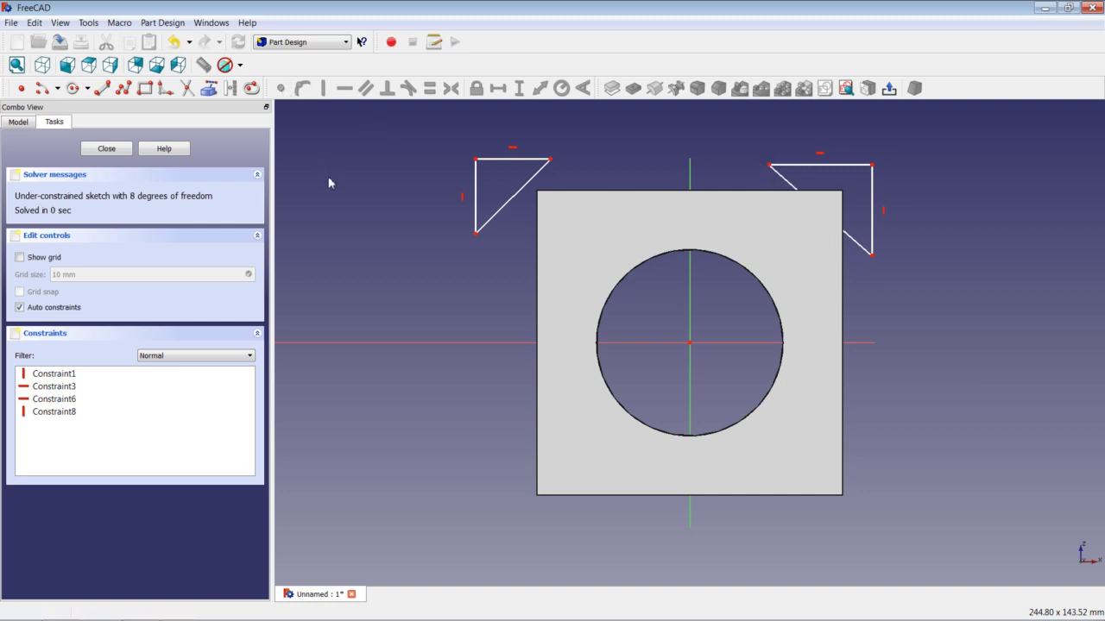
Step: Sketch a closed right triangle about 22 mm wide and 21 mm high outside the cube's lower-right corner
click(123, 88)
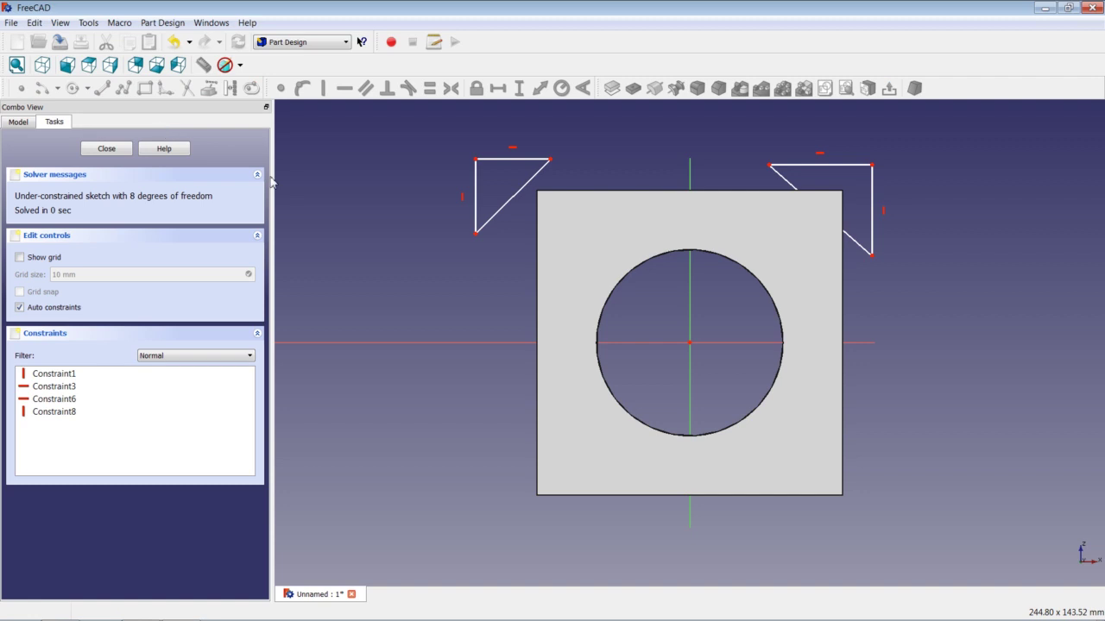
click(808, 539)
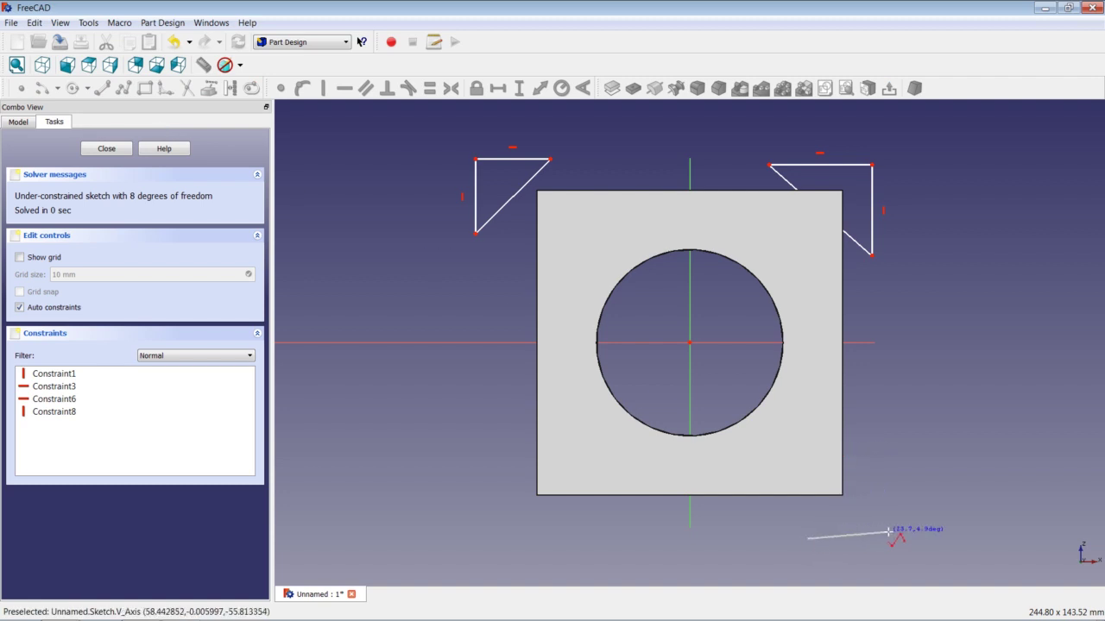
click(884, 538)
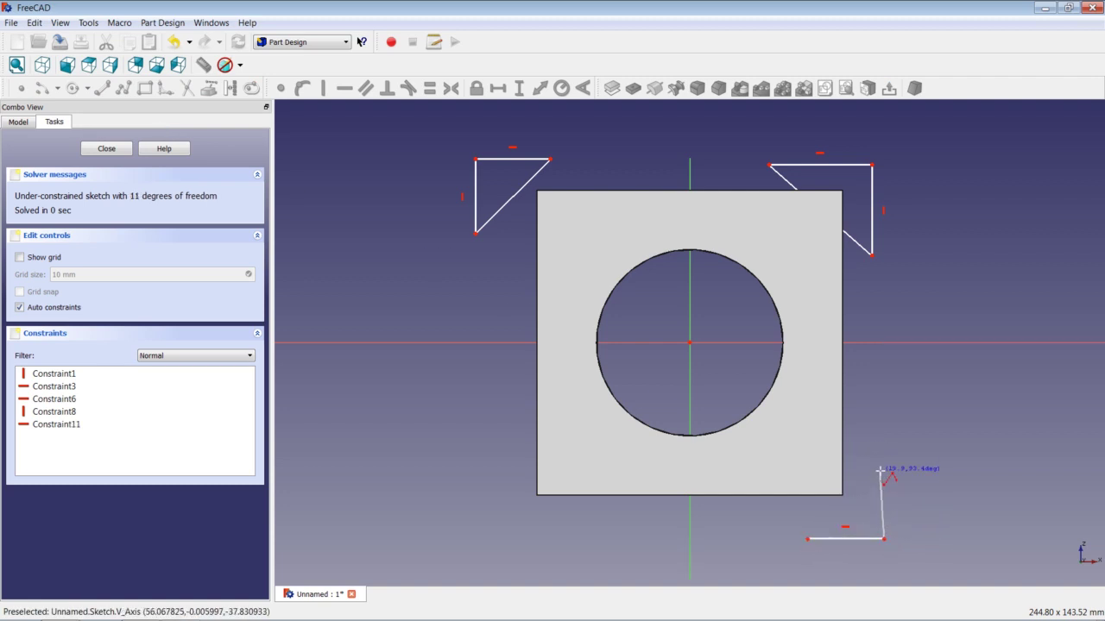
click(883, 467)
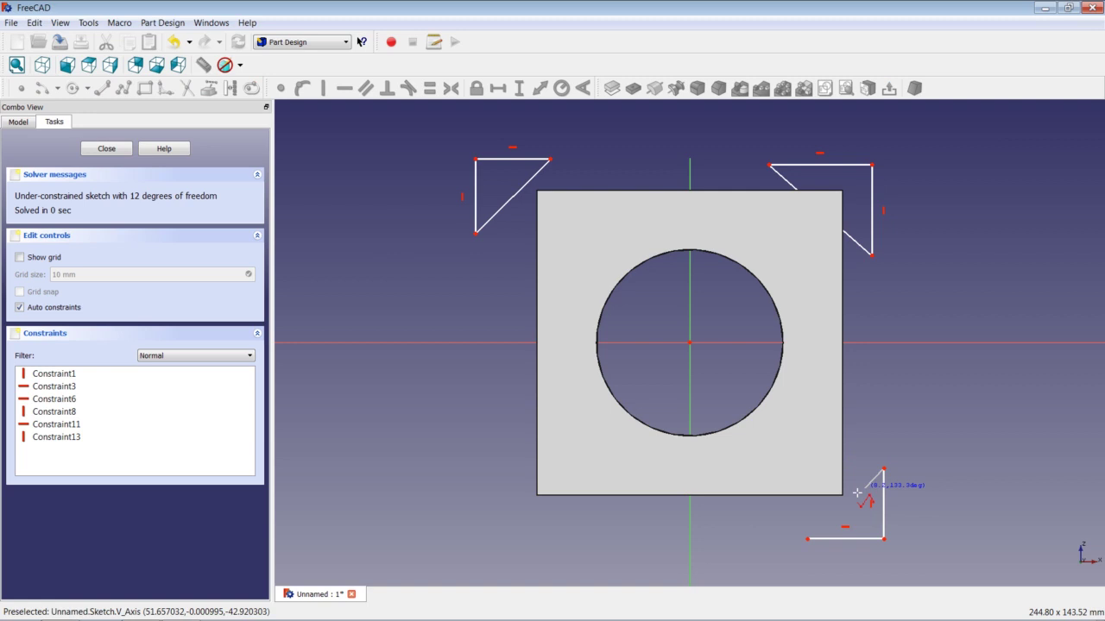
click(809, 540)
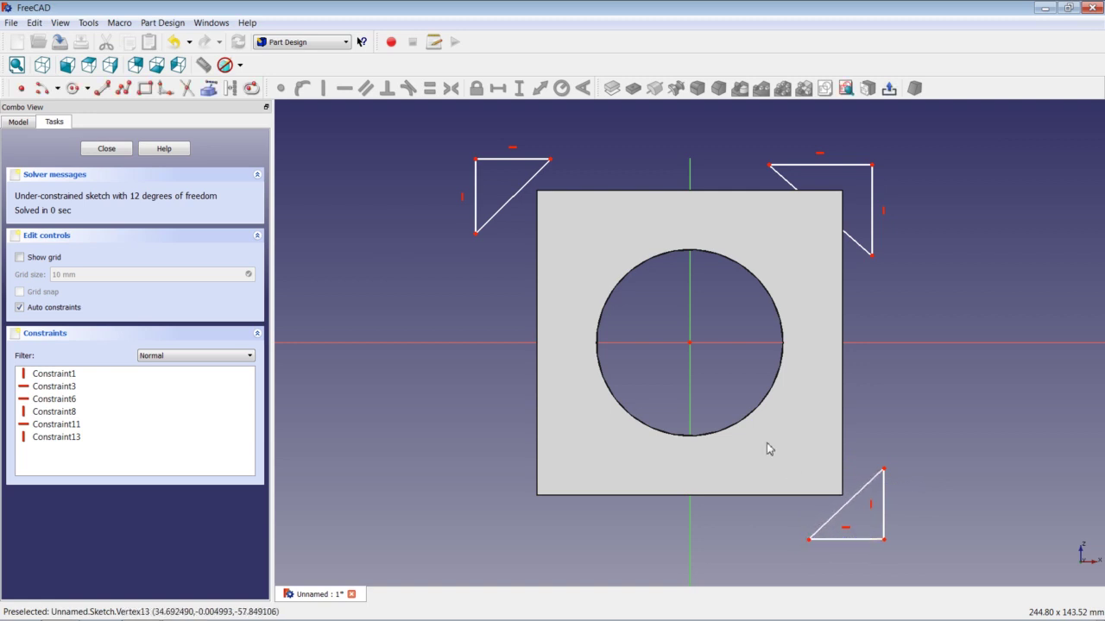
Step: Sketch a closed right triangle about 24 mm wide and 18 mm high around the cube's lower-left corner
click(124, 88)
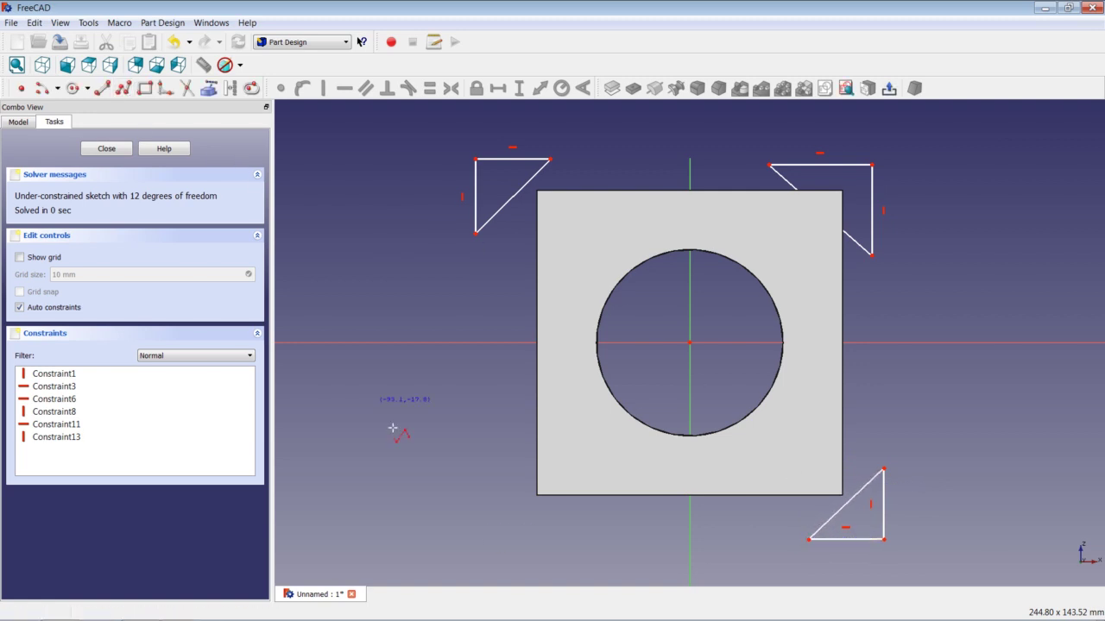
click(572, 530)
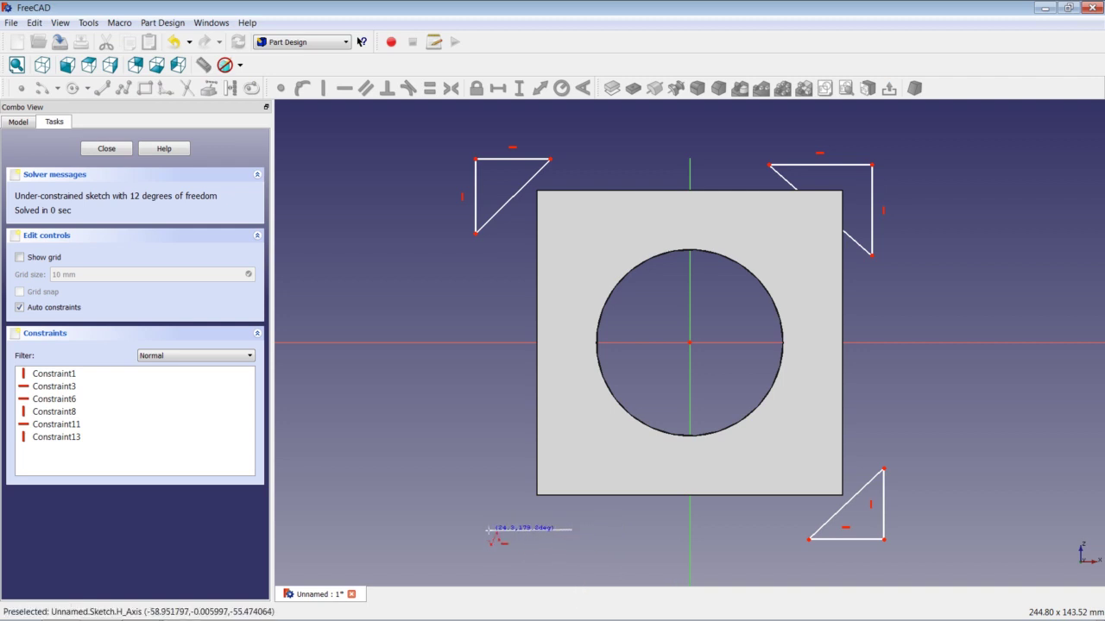
click(489, 530)
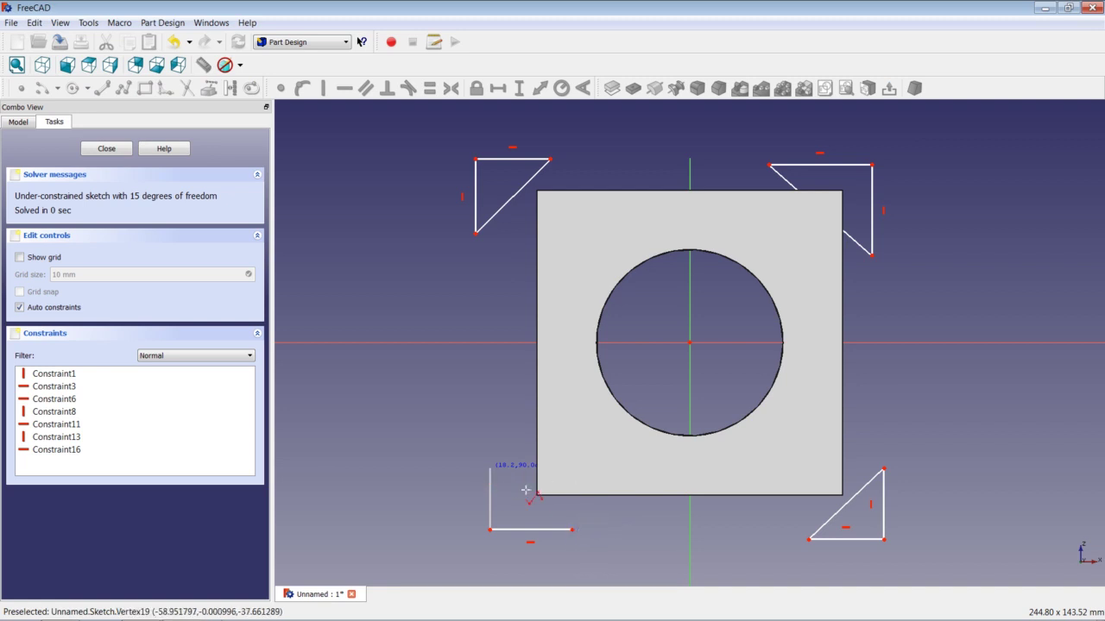
click(572, 530)
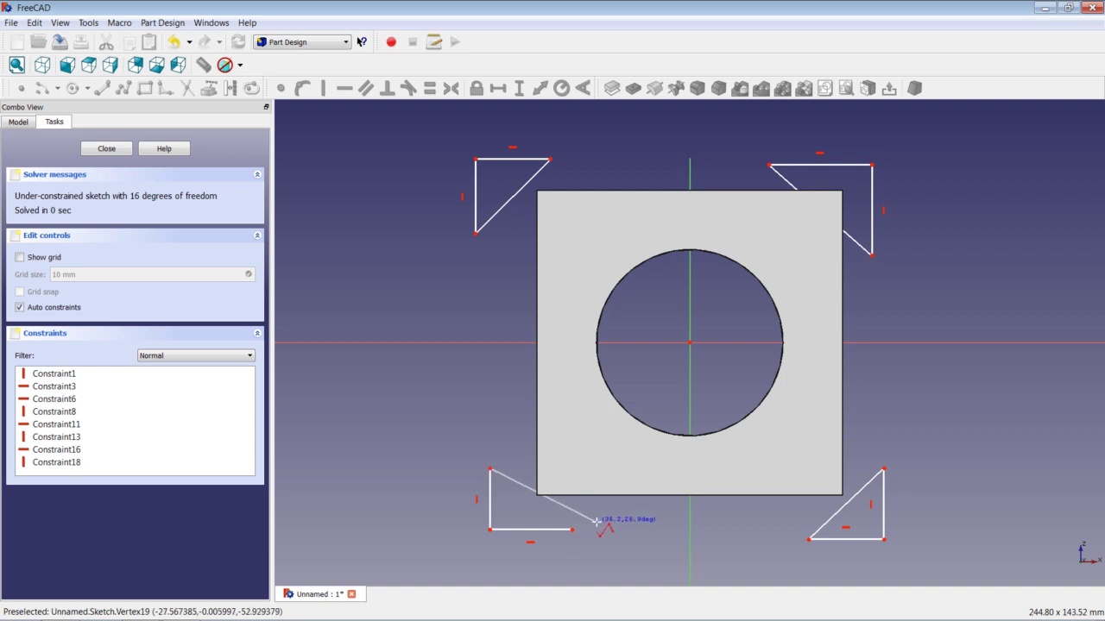
click(572, 529)
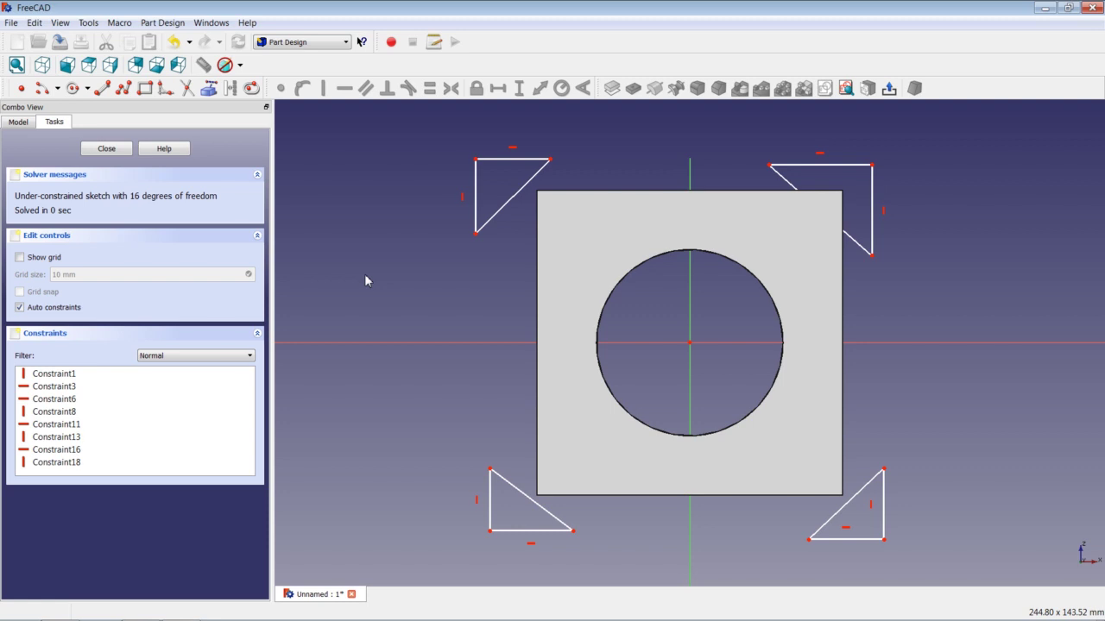
Step: Constrain the horizontal and vertical legs of all four corner triangles to equal length
click(476, 177)
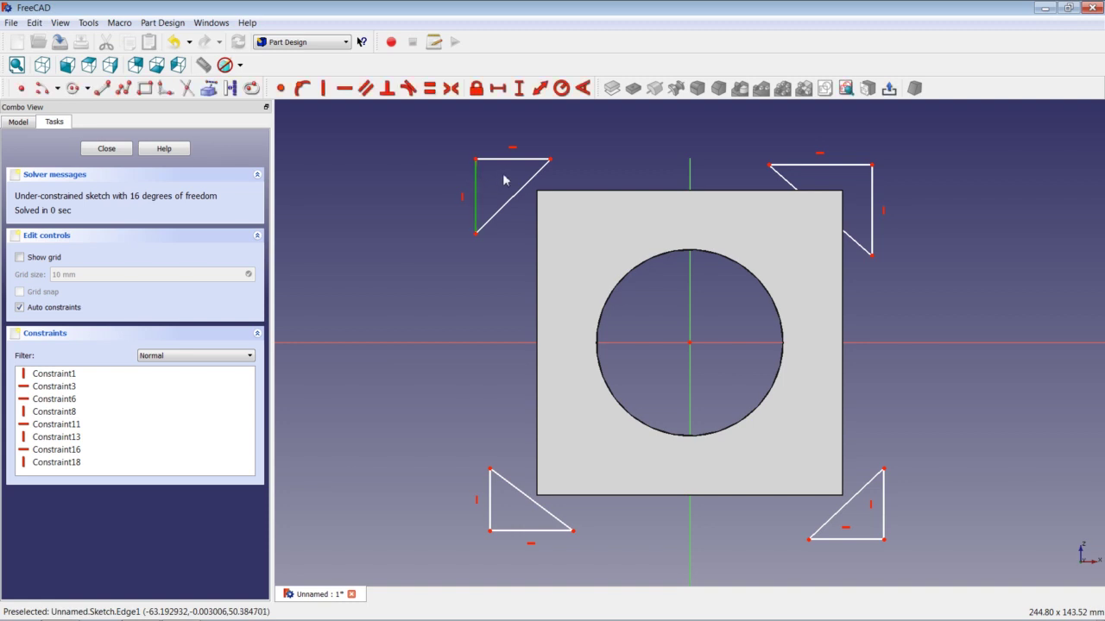
click(505, 164)
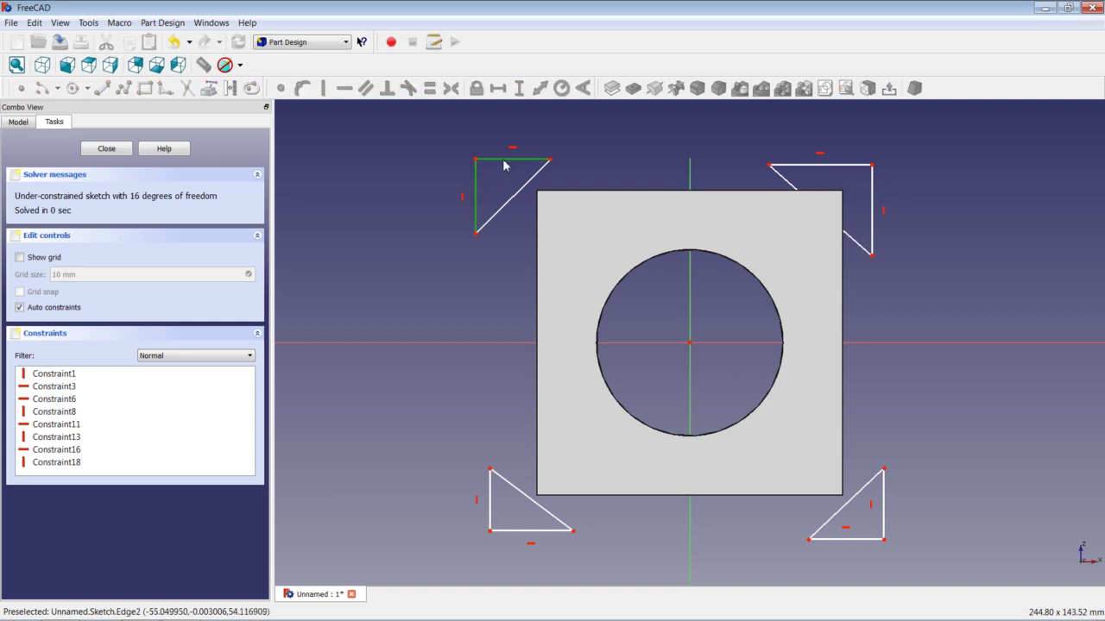
click(808, 164)
click(872, 188)
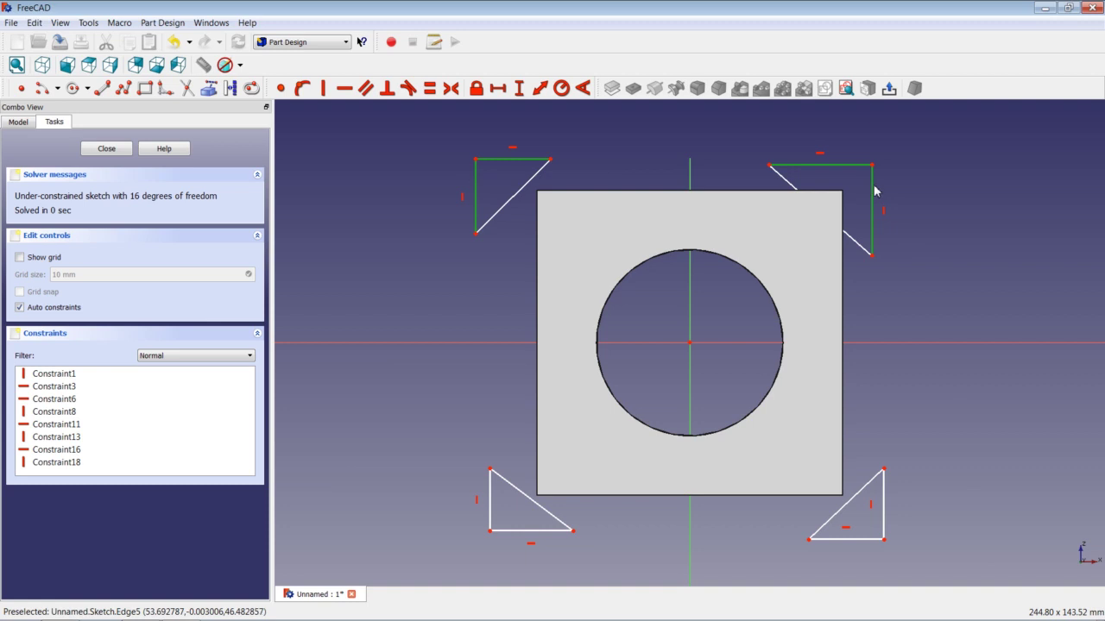
click(884, 510)
click(871, 538)
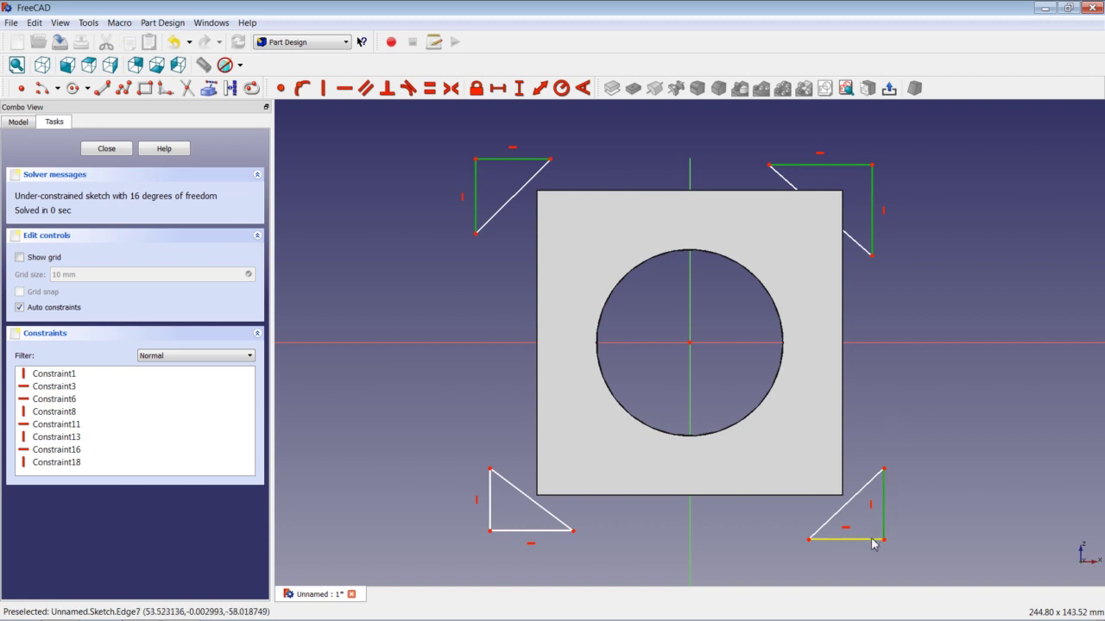
click(535, 529)
click(490, 520)
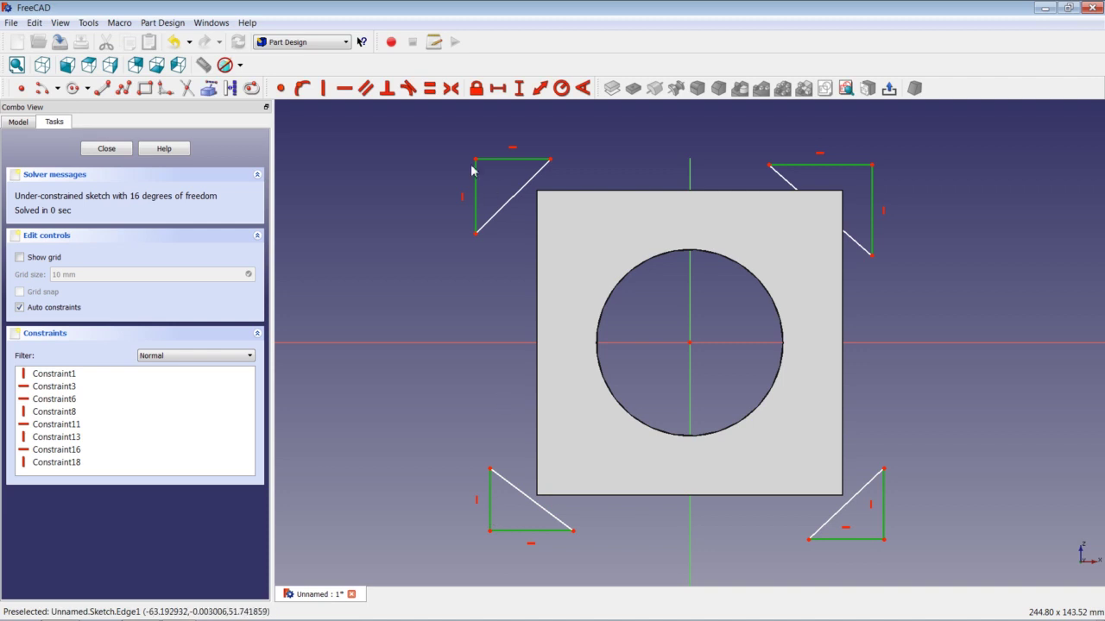
click(428, 90)
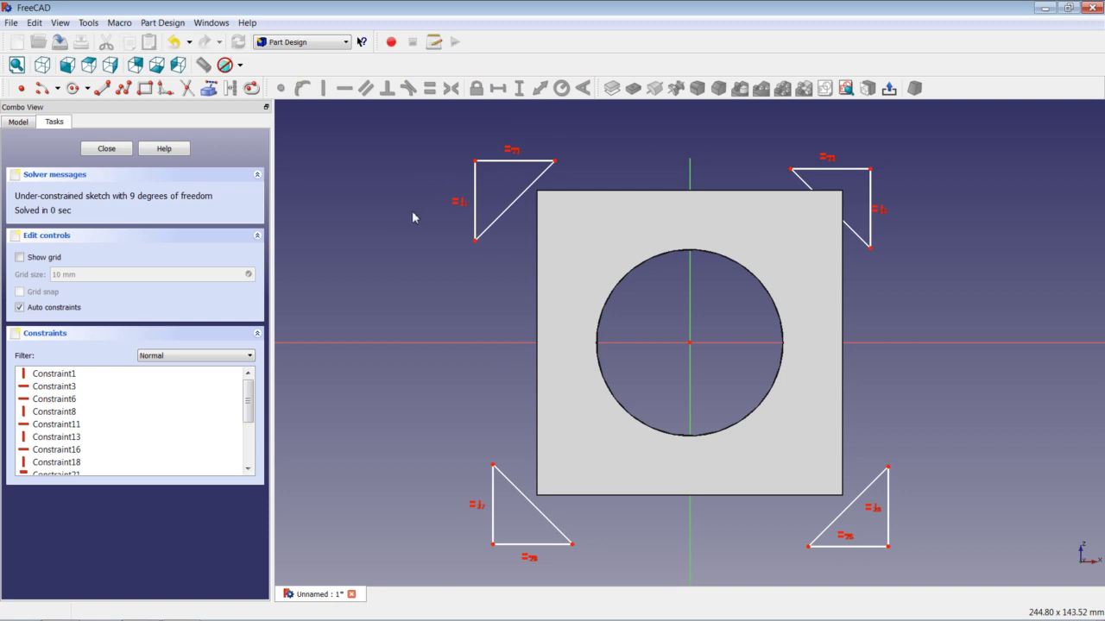
Step: Make the facing vertices of the two left triangles' vertical legs symmetric about the horizontal axis
click(492, 466)
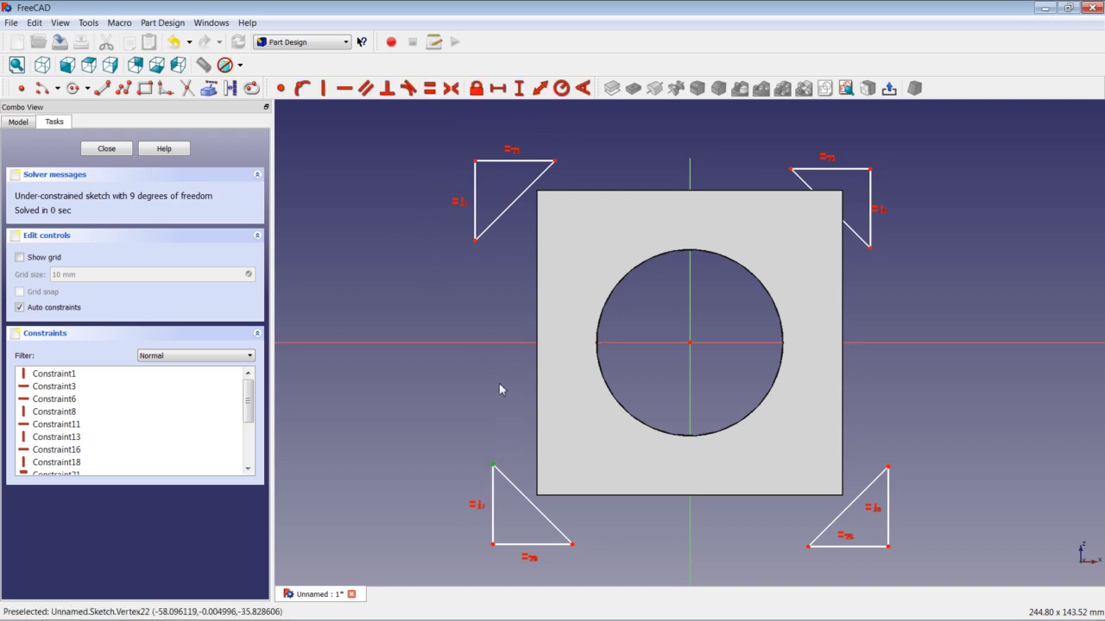
click(491, 342)
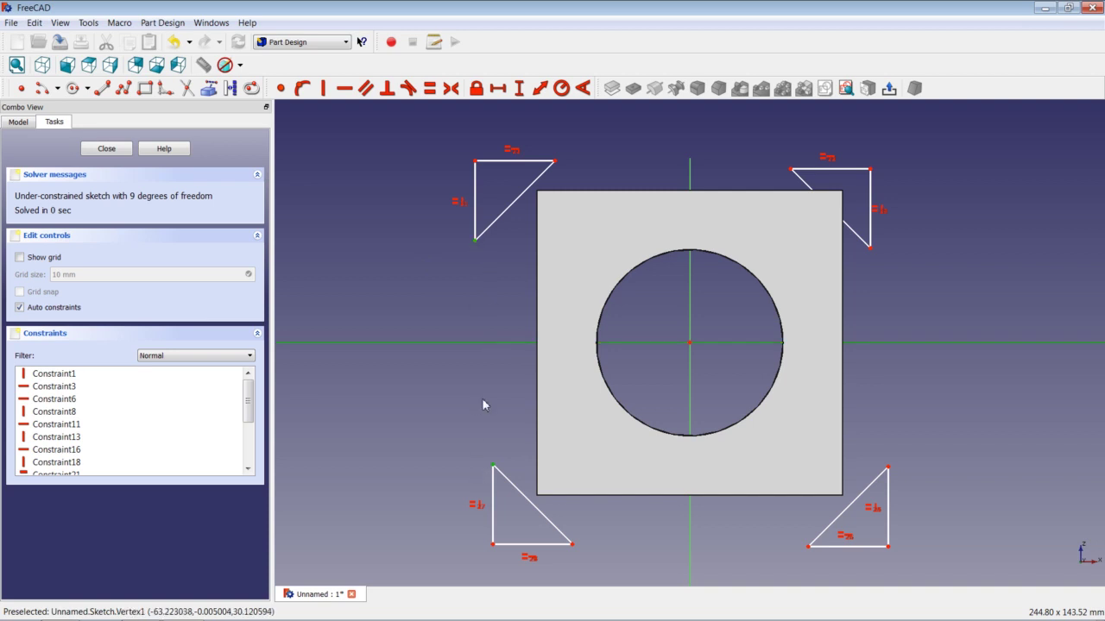
click(450, 88)
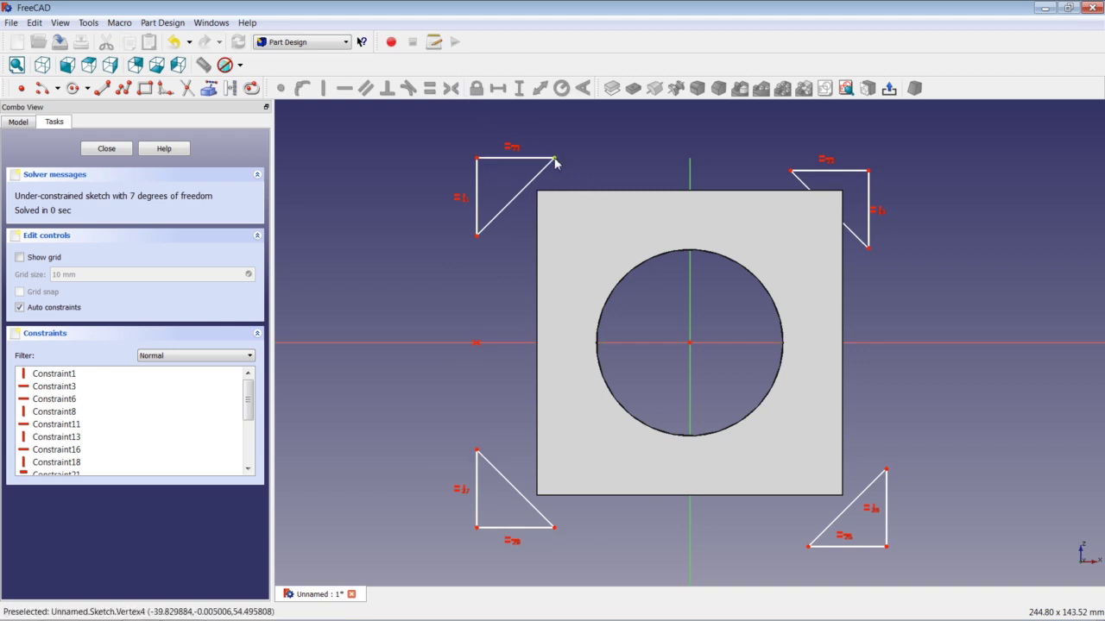
Step: Make the inner vertices of the upper triangle pair, and those of the lower pair, symmetric about the vertical axis
click(555, 161)
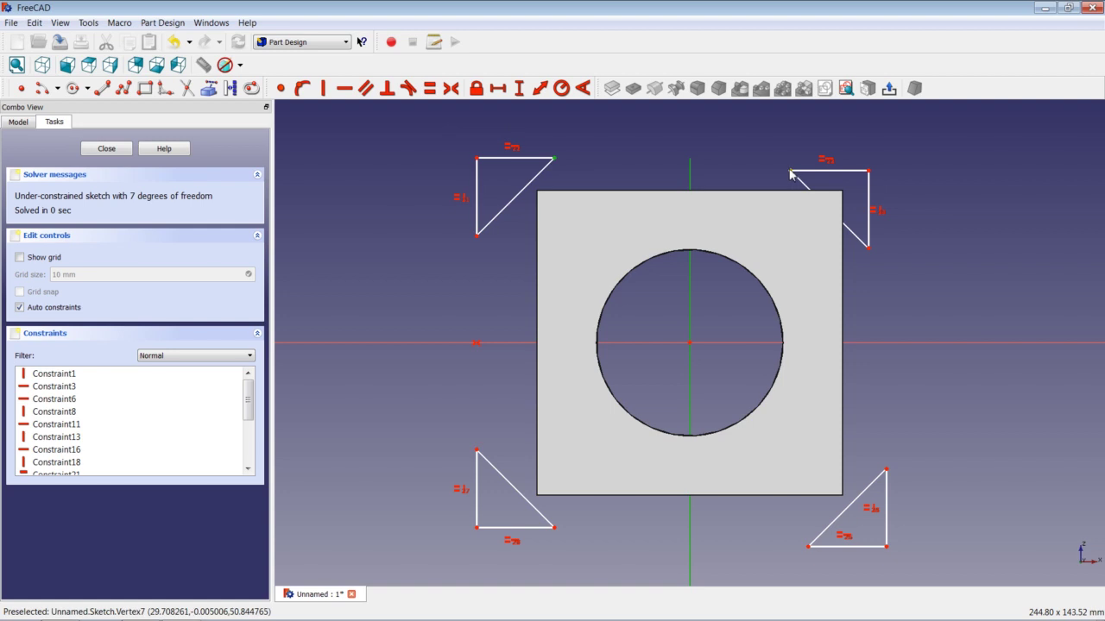
click(450, 88)
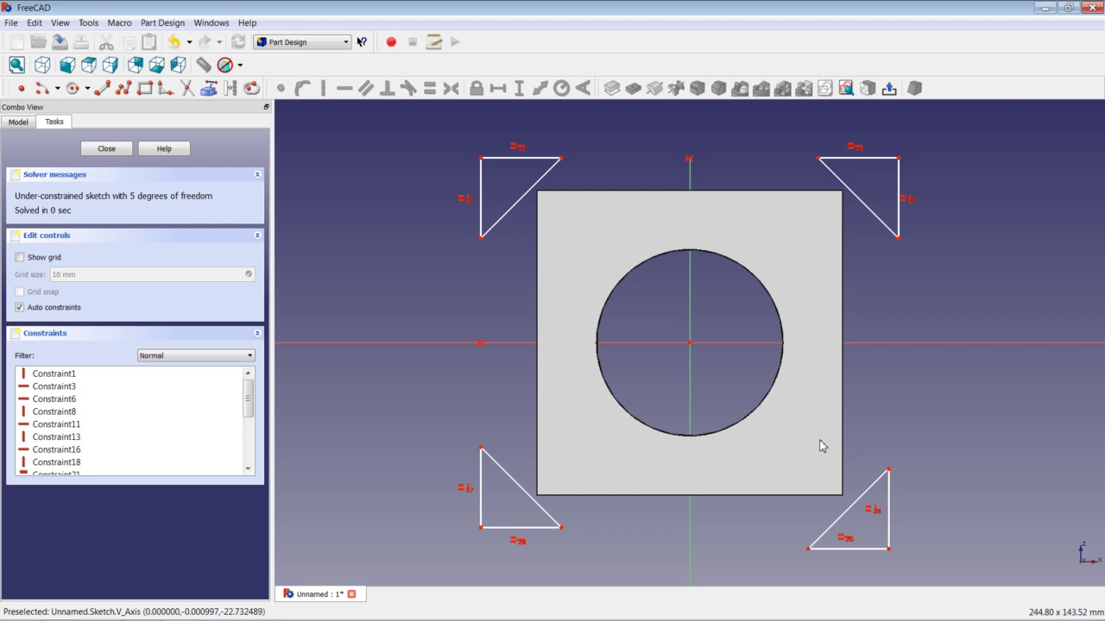
click(561, 528)
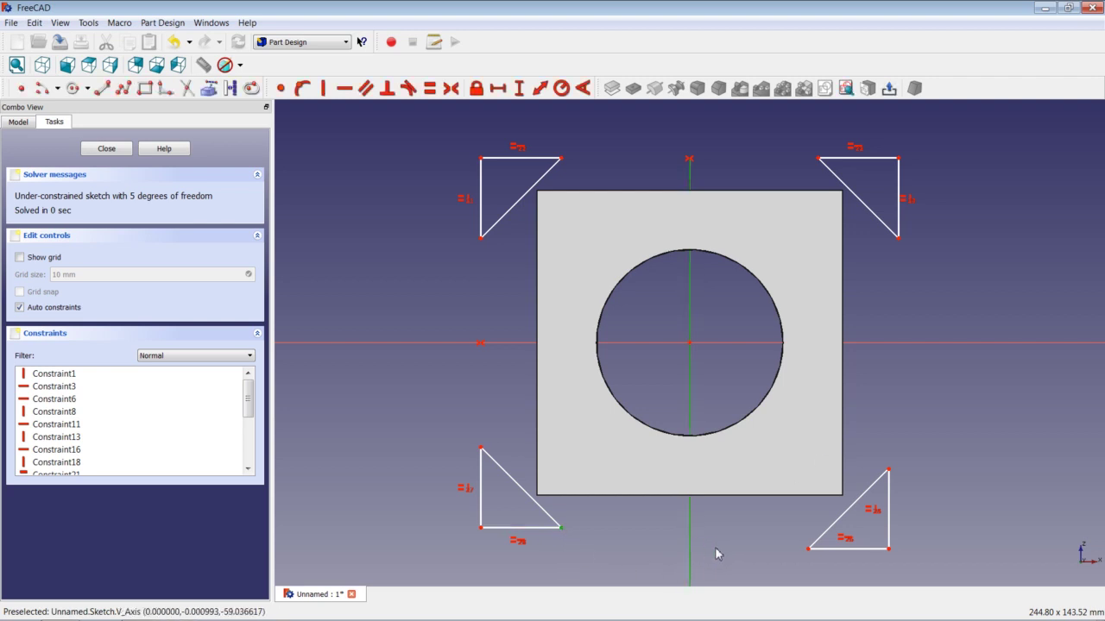
click(808, 549)
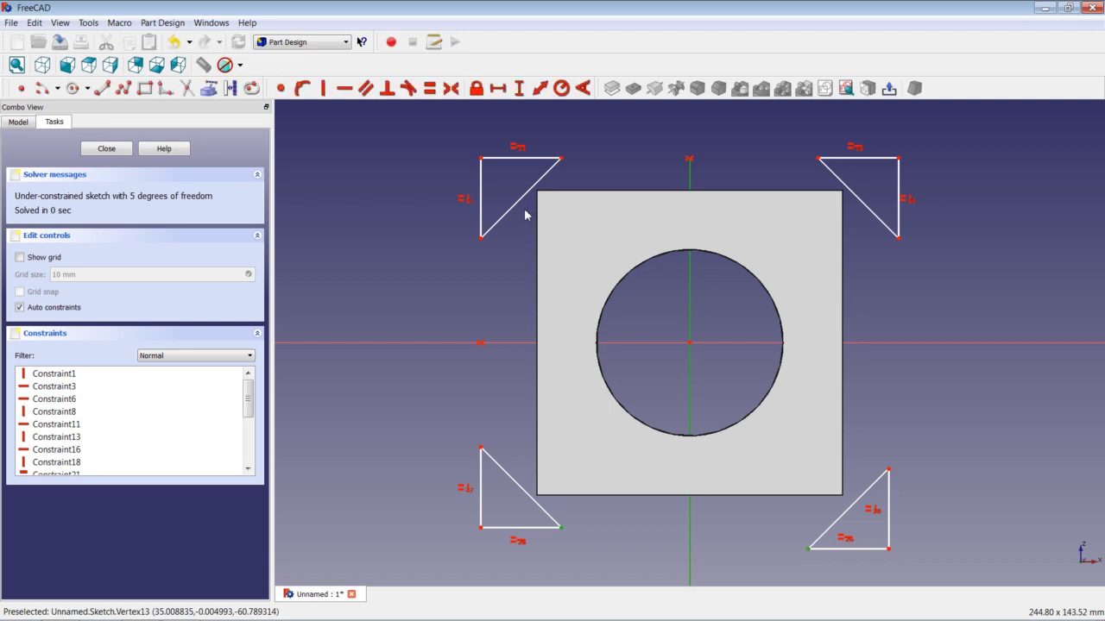
click(451, 88)
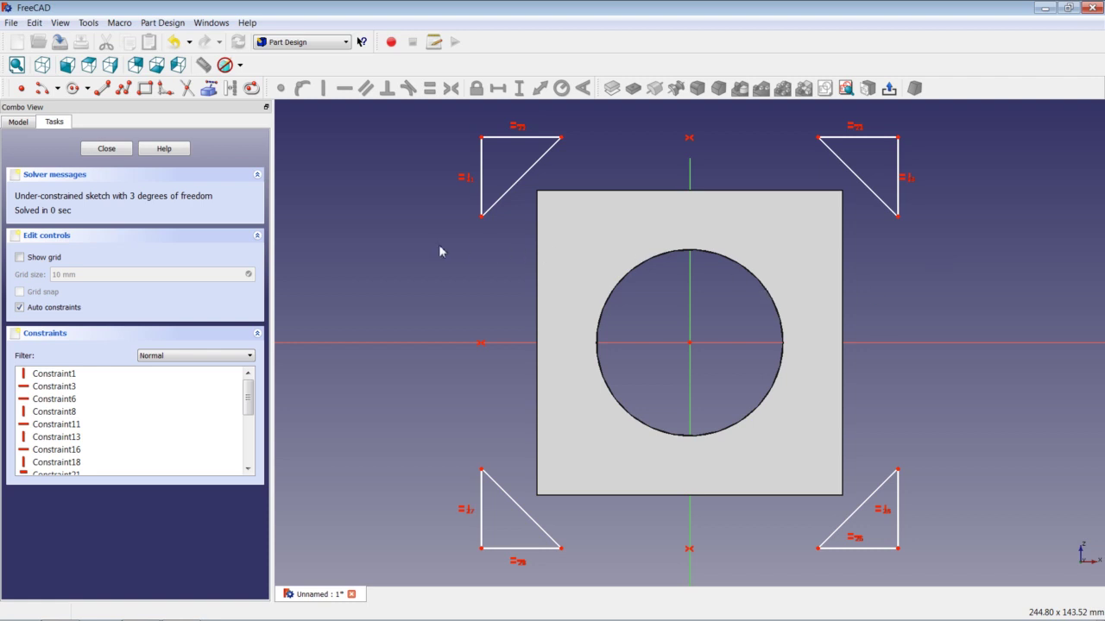
Step: Constrain the distance from the sketch origin to the hypotenuse of the upper-left triangle to 56 mm
click(507, 190)
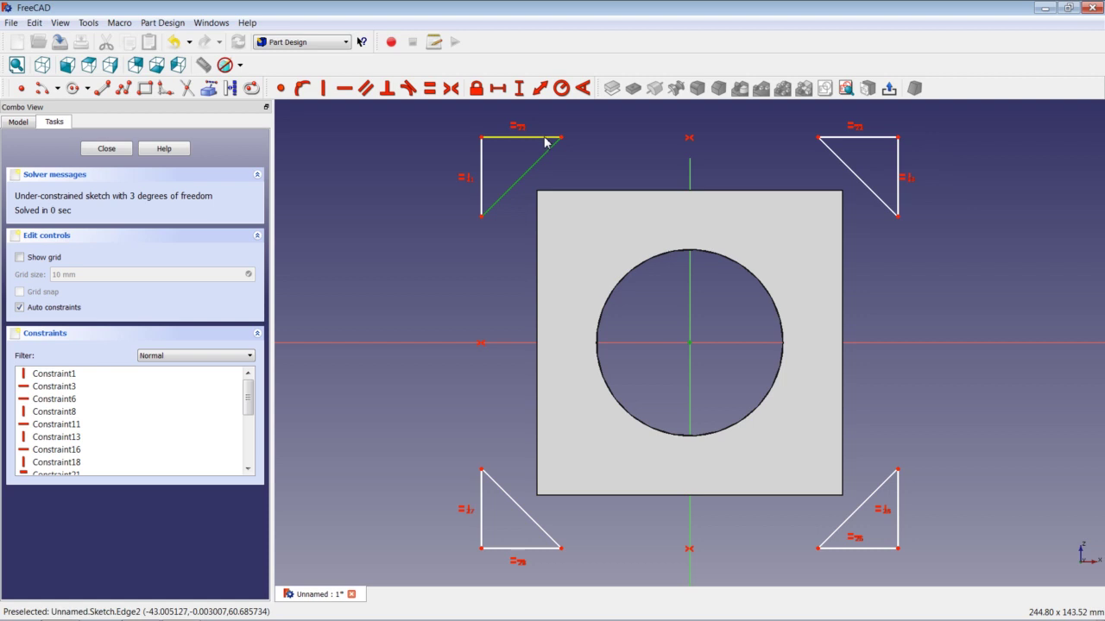
click(540, 88)
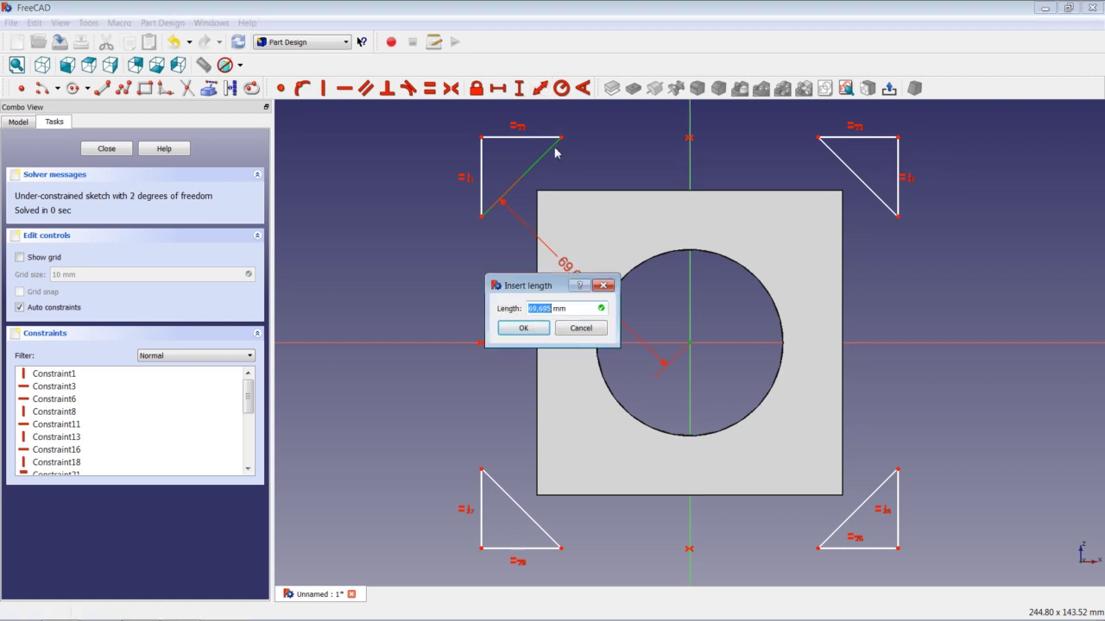
text(56)
key(Return)
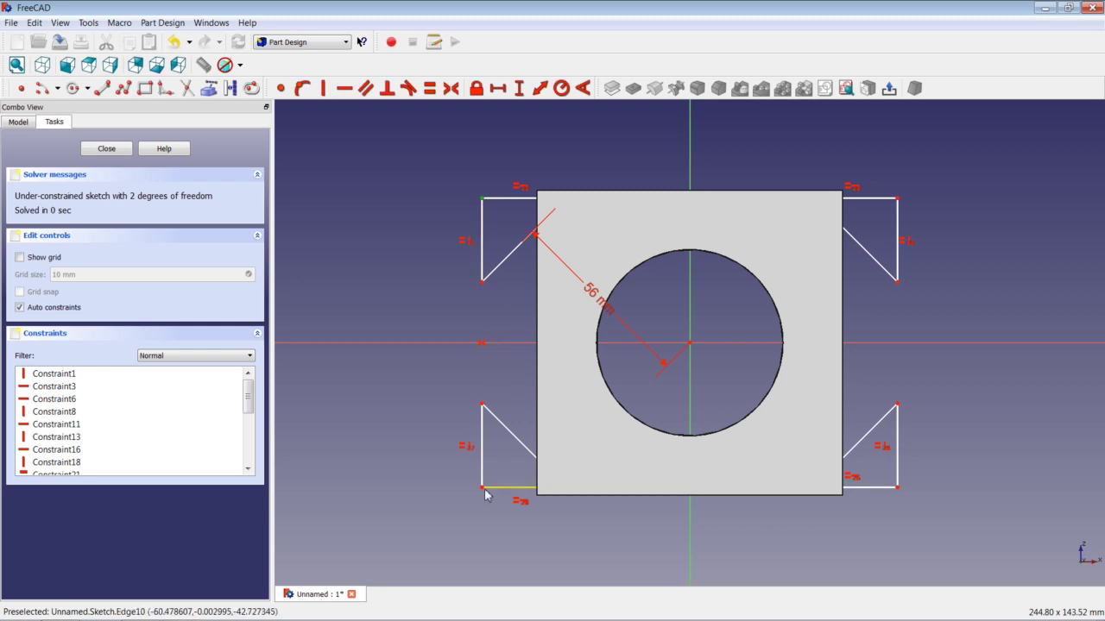
Step: Constrain the vertical distance between the outer right-angle corners of the two left triangles to 100 mm
drag(481, 488, 484, 493)
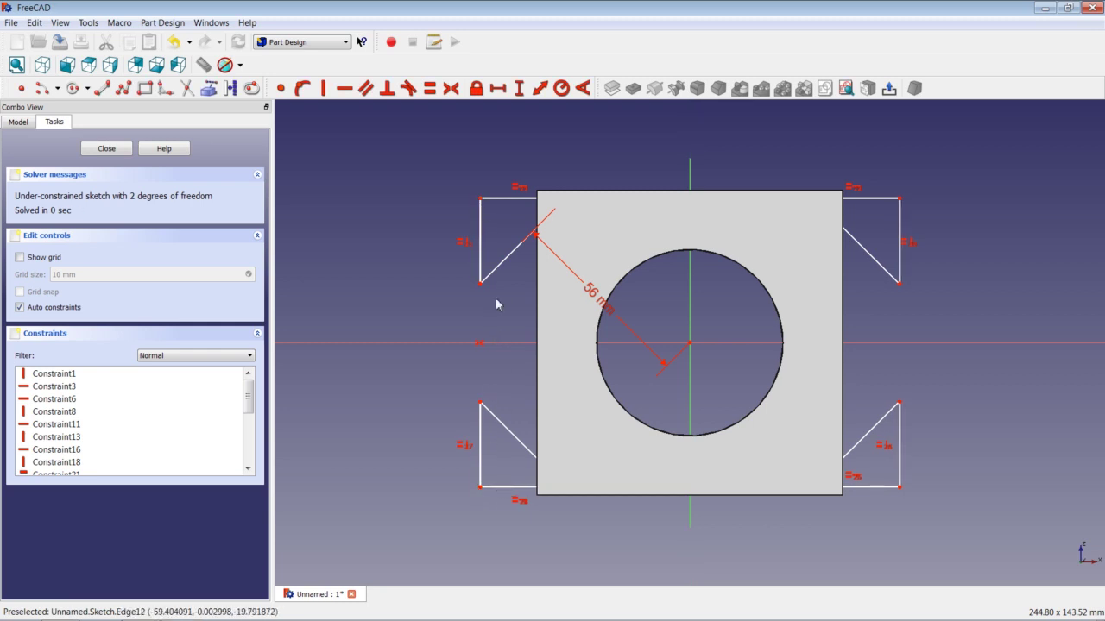
click(480, 199)
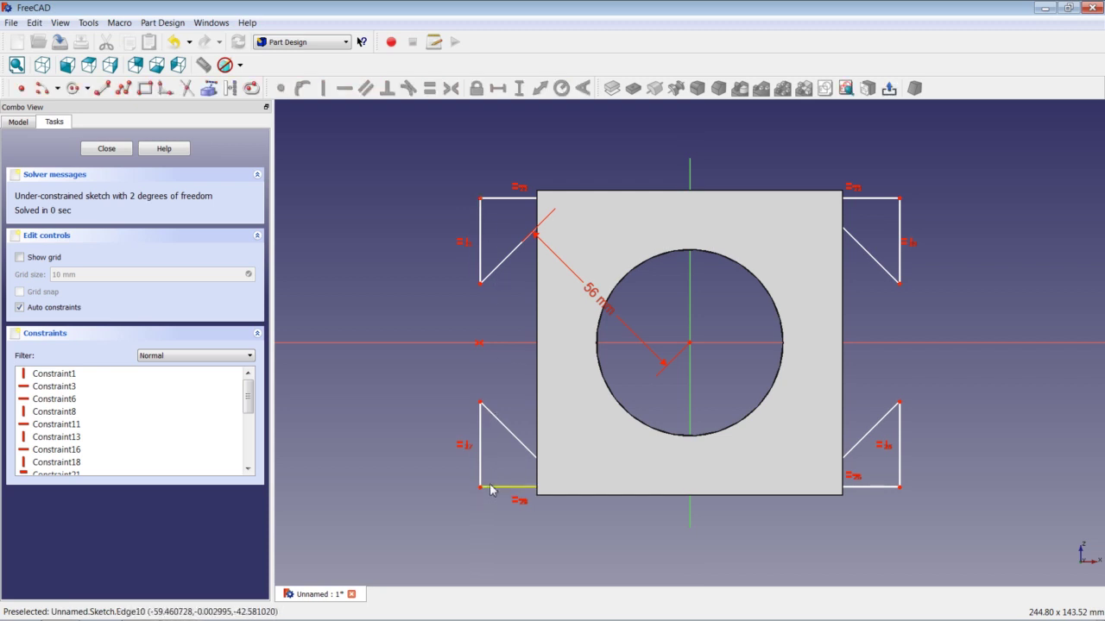
click(481, 489)
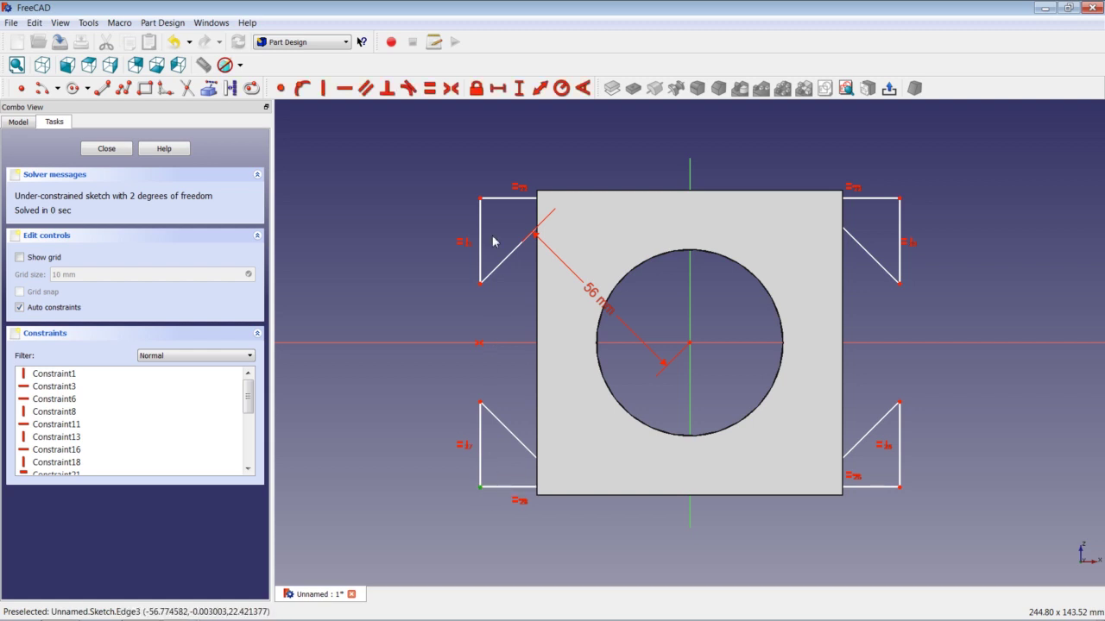
click(481, 199)
click(521, 89)
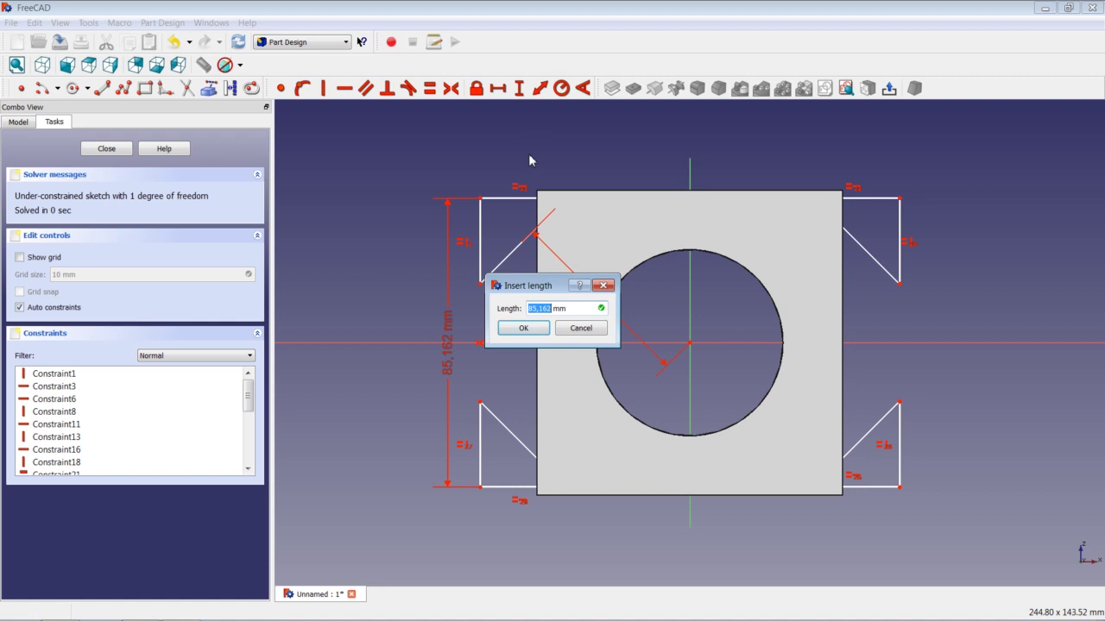
text(100)
key(Return)
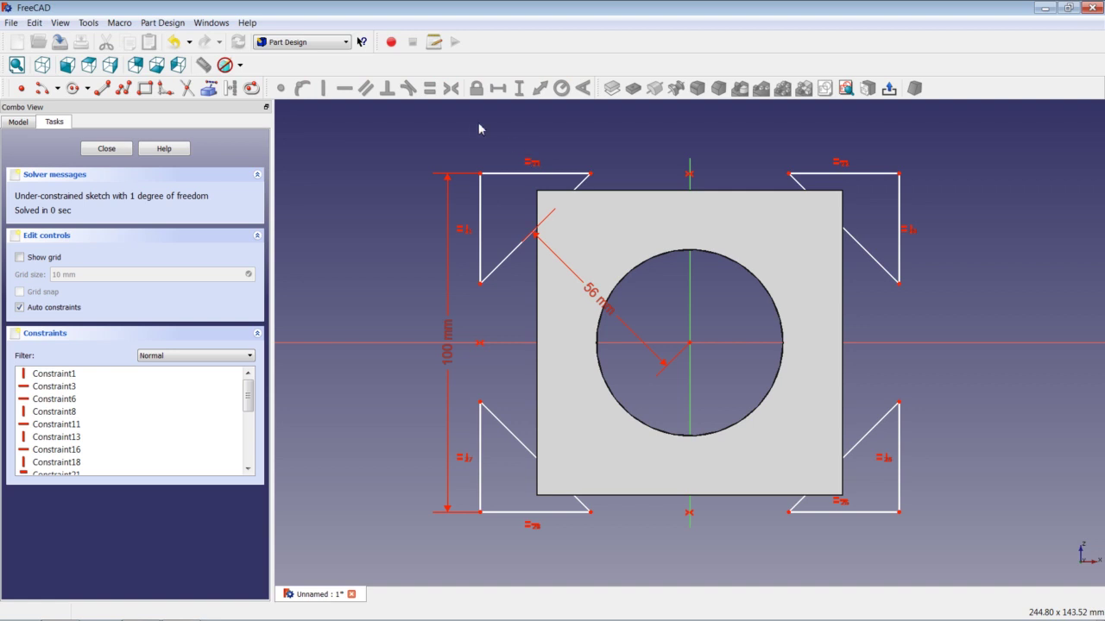
Step: Constrain the horizontal distance between the outer corners of the two upper triangles to 130 mm and close the sketch
click(480, 174)
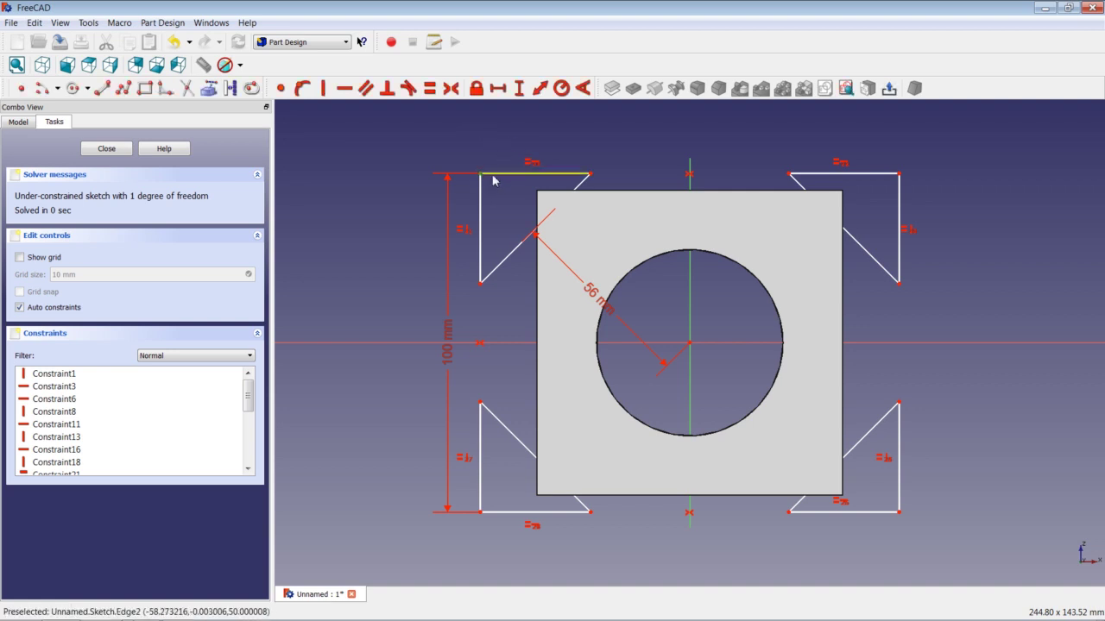
click(899, 174)
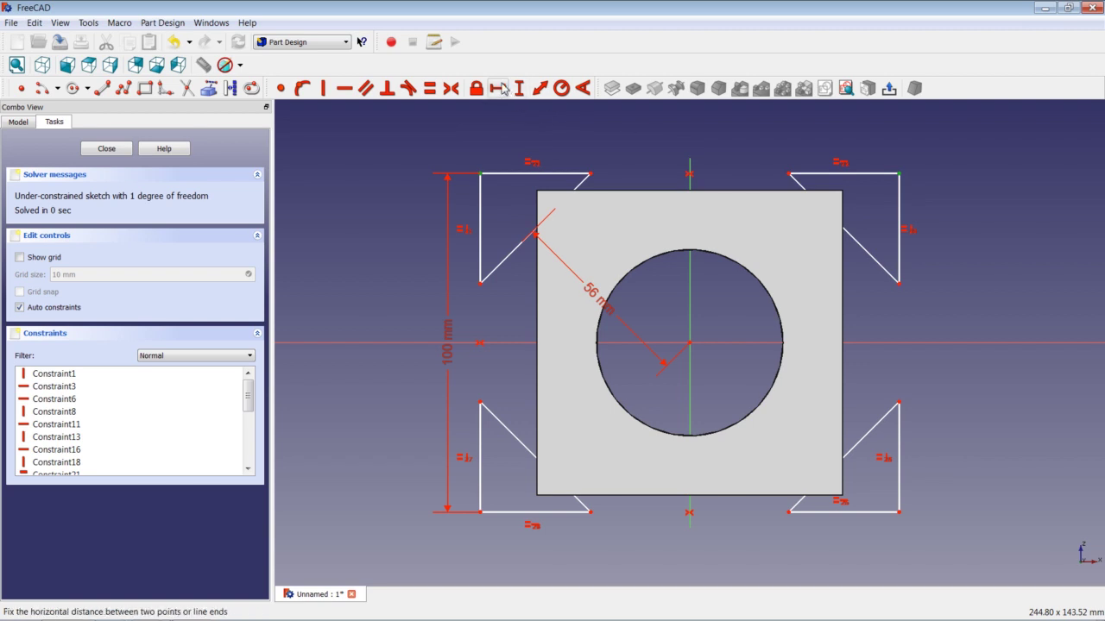
click(503, 91)
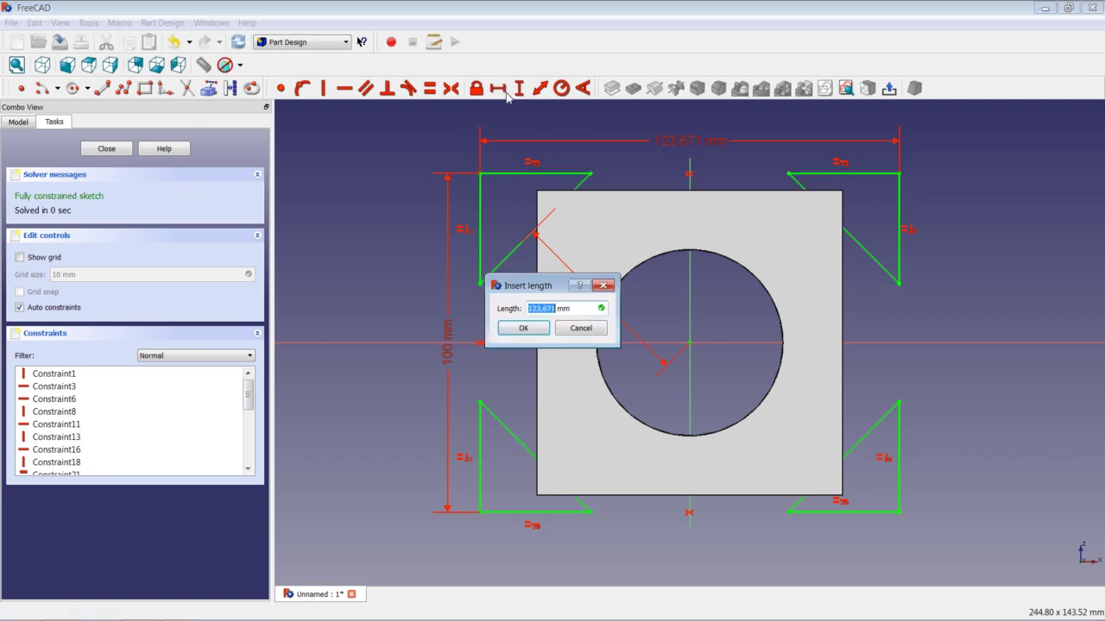
text(1)
key(Return)
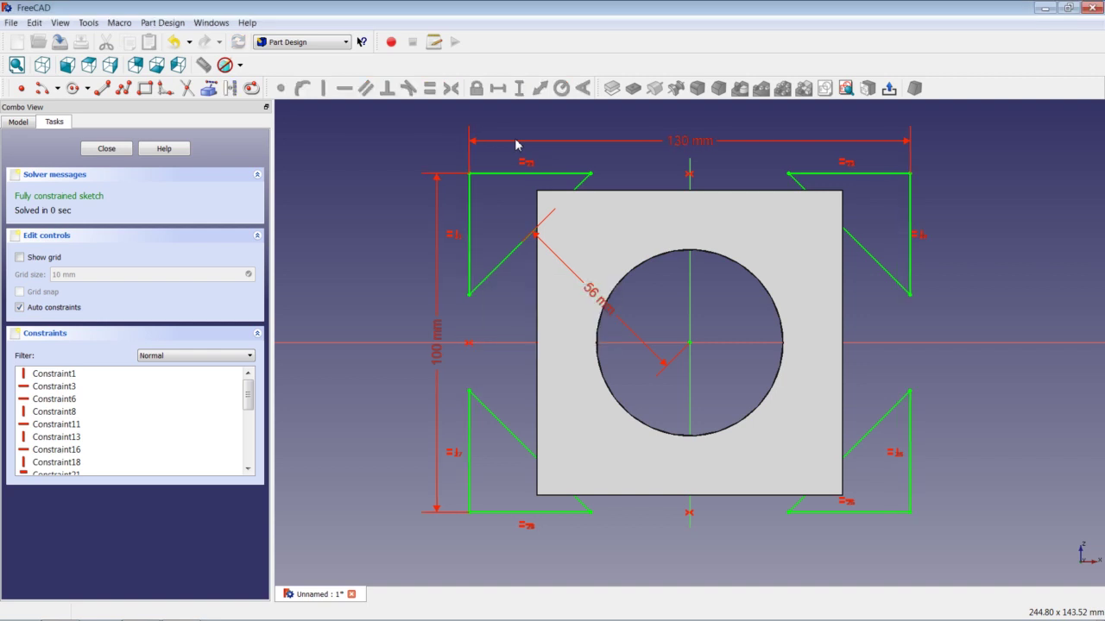
click(106, 149)
mouse_move(481, 246)
middle_down()
mouse_move(616, 251)
mouse_move(634, 313)
mouse_move(631, 292)
mouse_move(599, 300)
mouse_move(624, 306)
middle_up()
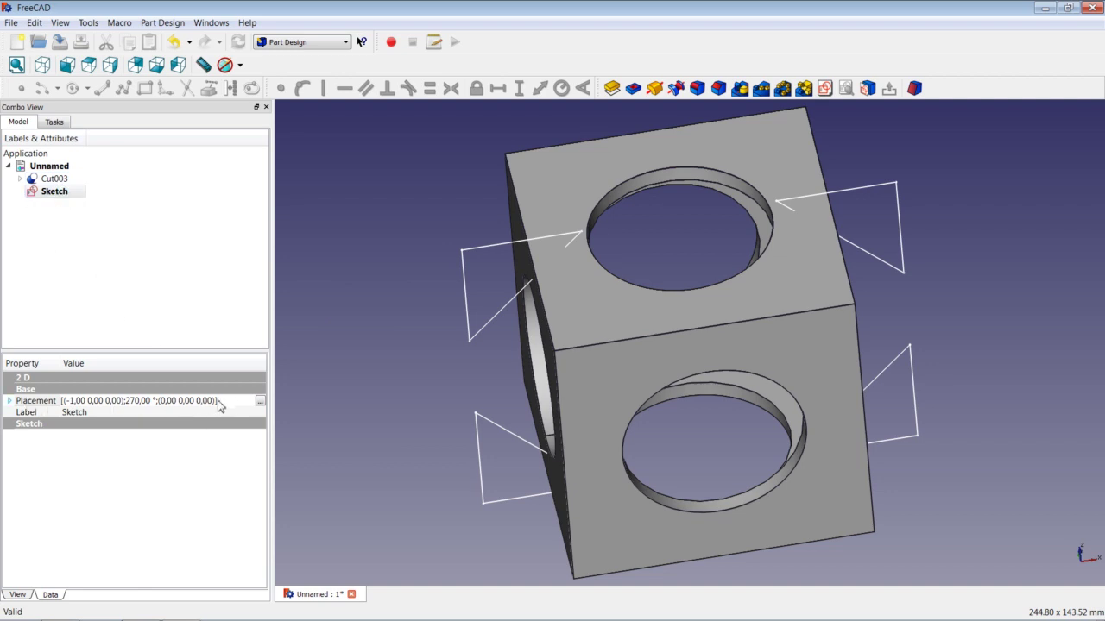
click(261, 402)
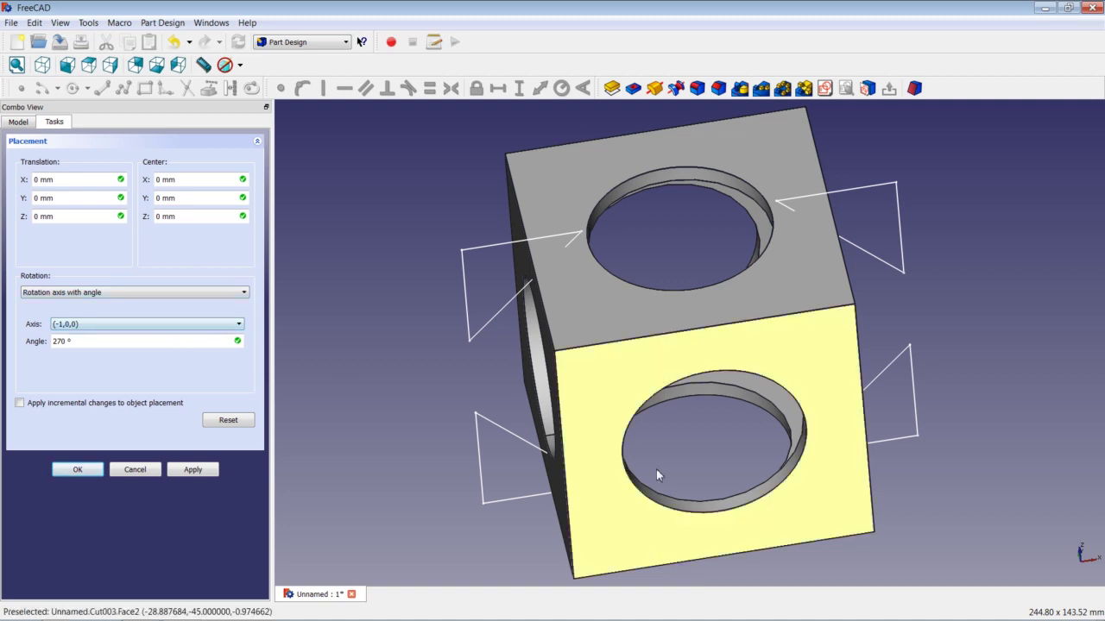
middle_drag(1058, 559, 964, 523)
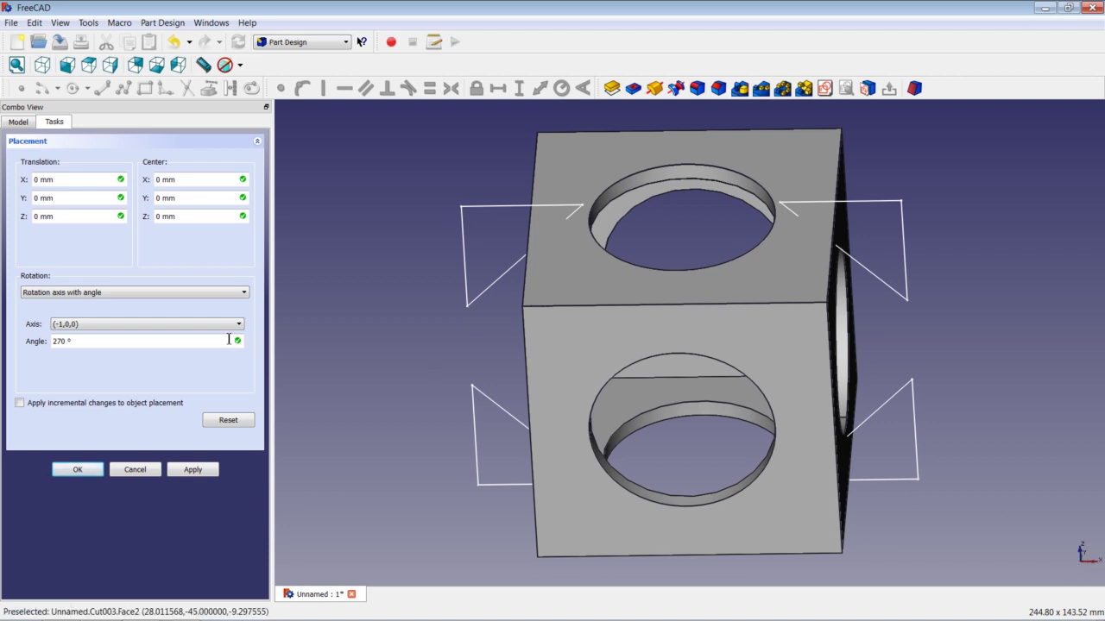
click(93, 326)
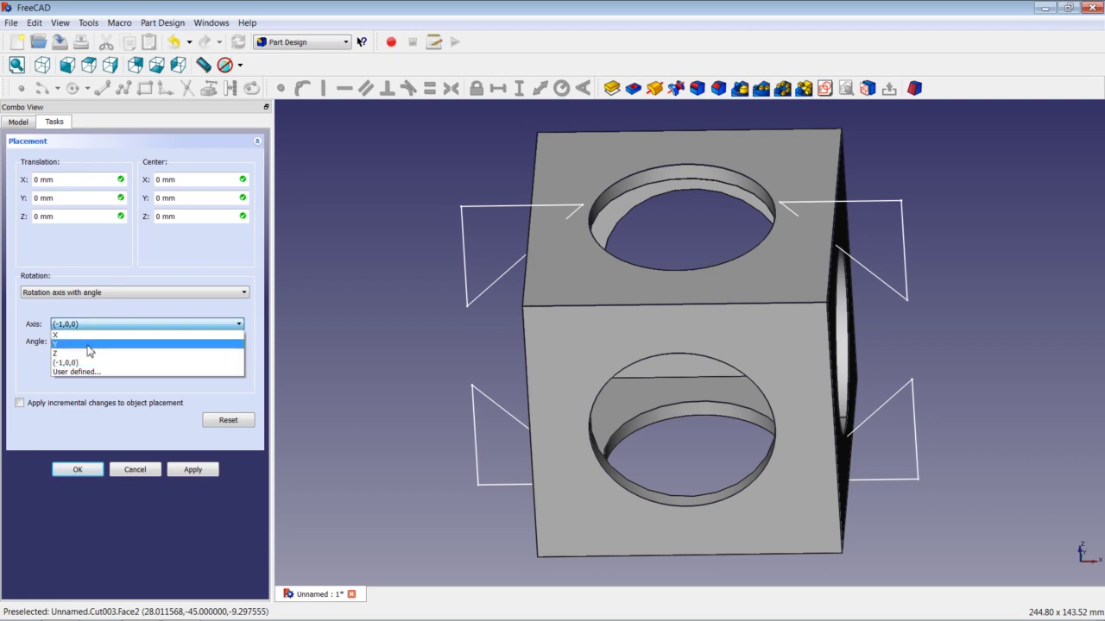
click(89, 354)
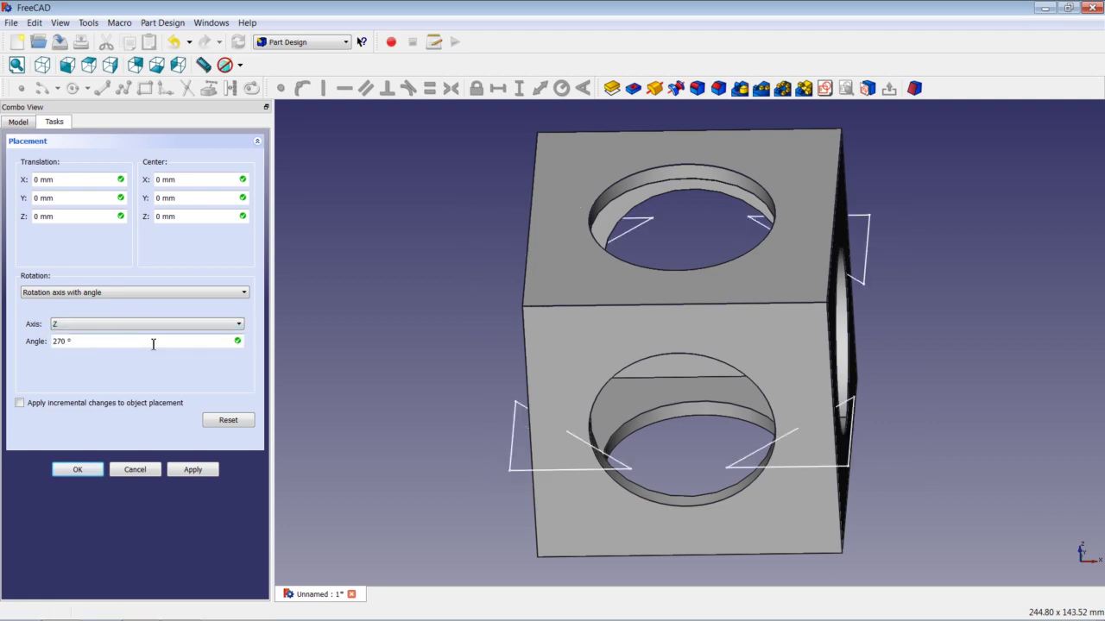
click(136, 470)
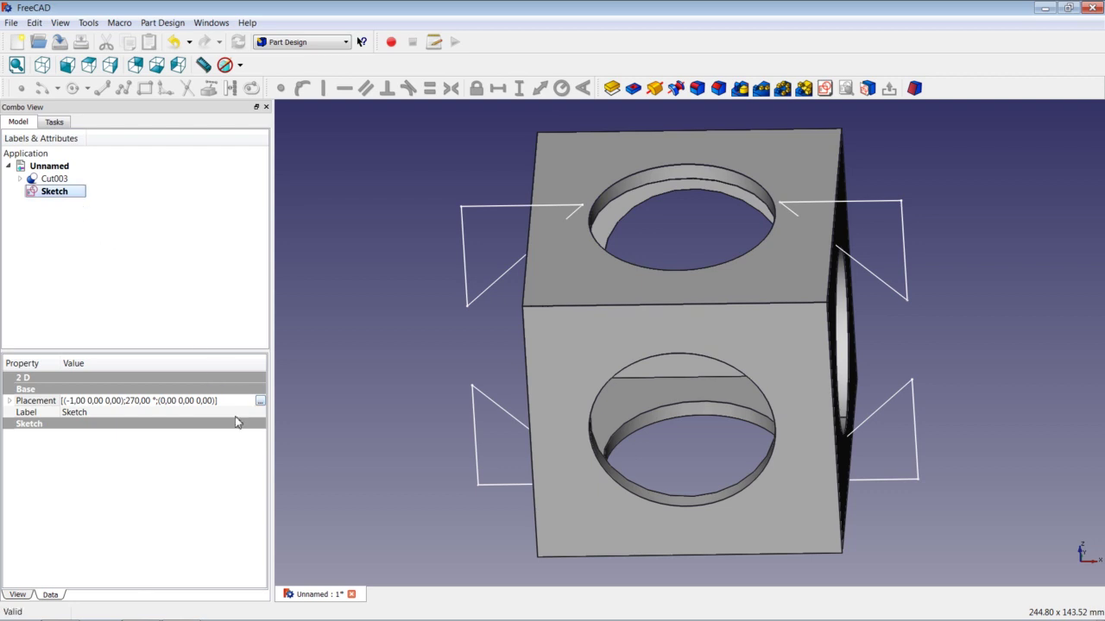
Step: Rotate the triangle sketch 45° about the Z axis as an incremental change to its placement
click(259, 402)
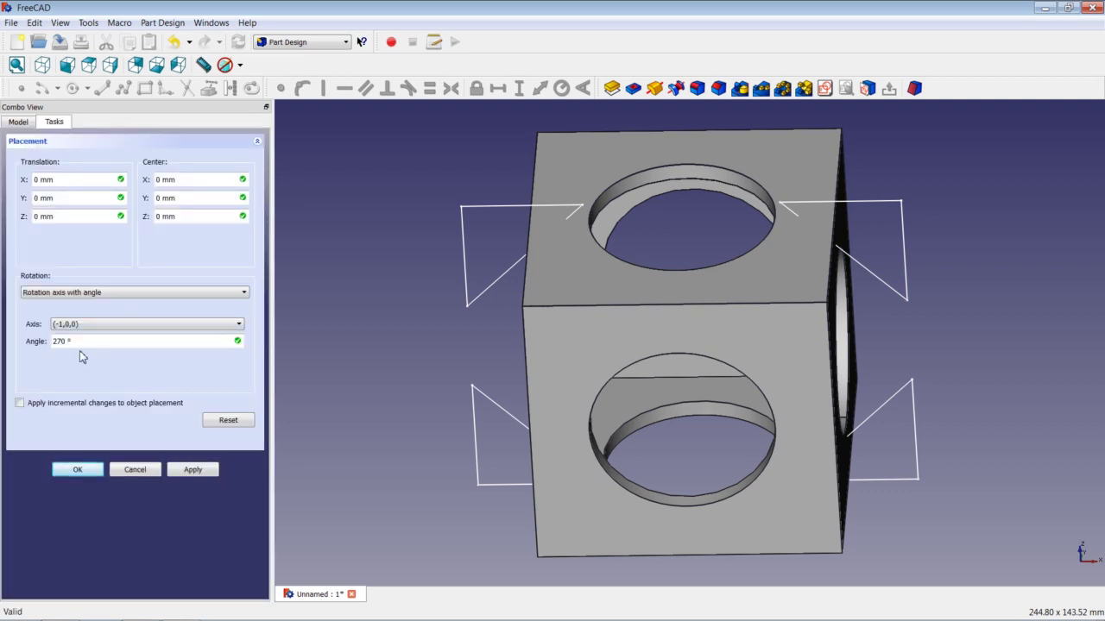
click(43, 405)
click(115, 327)
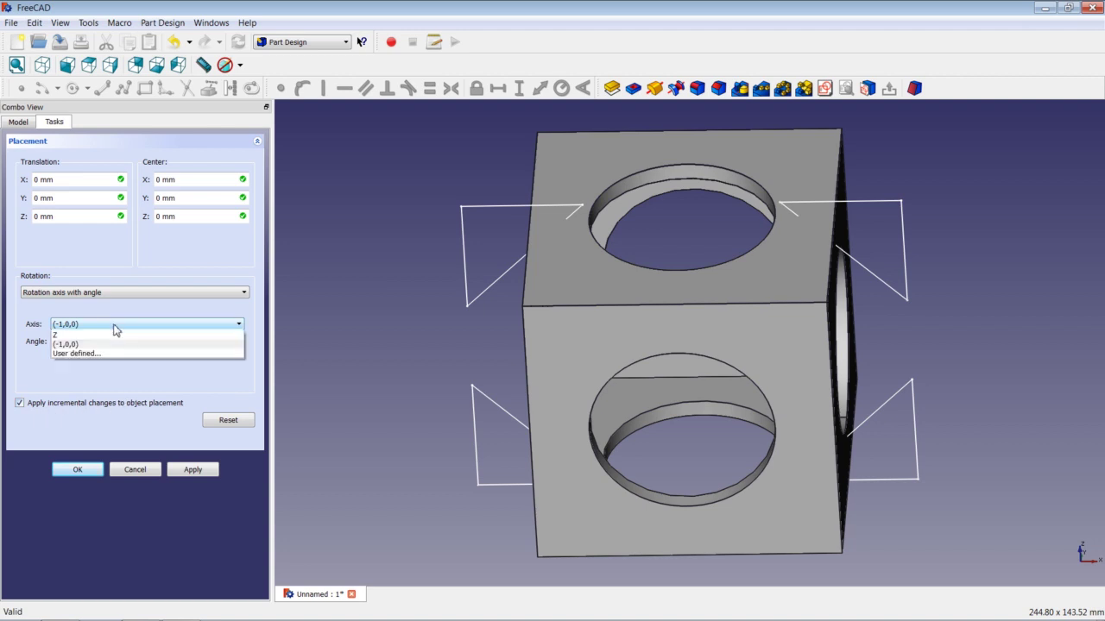
click(99, 354)
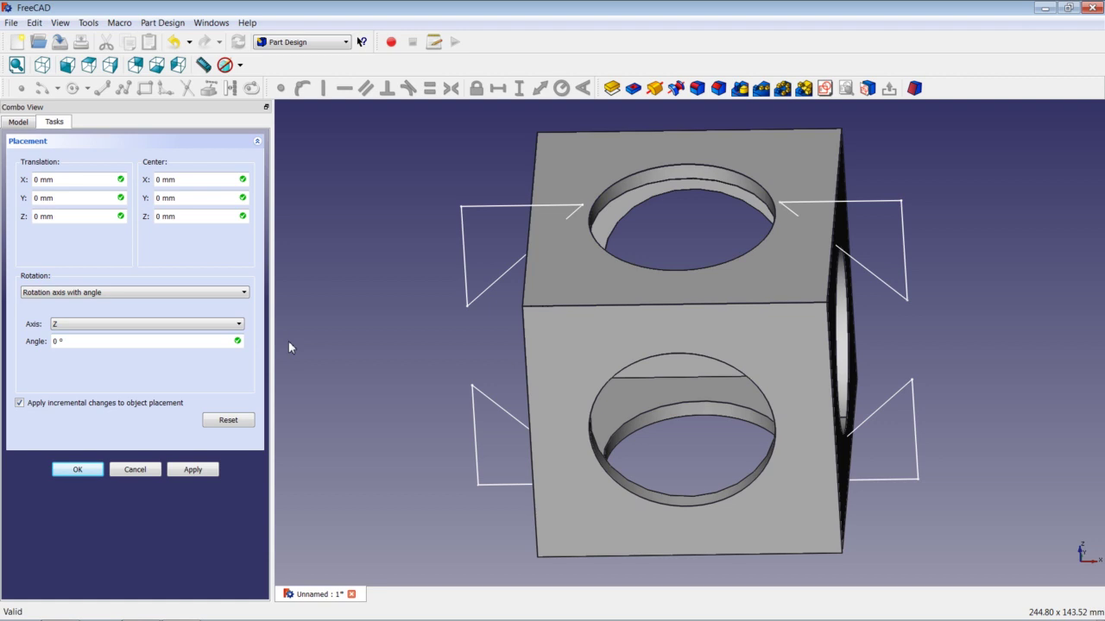
drag(164, 342, 44, 339)
text(45)
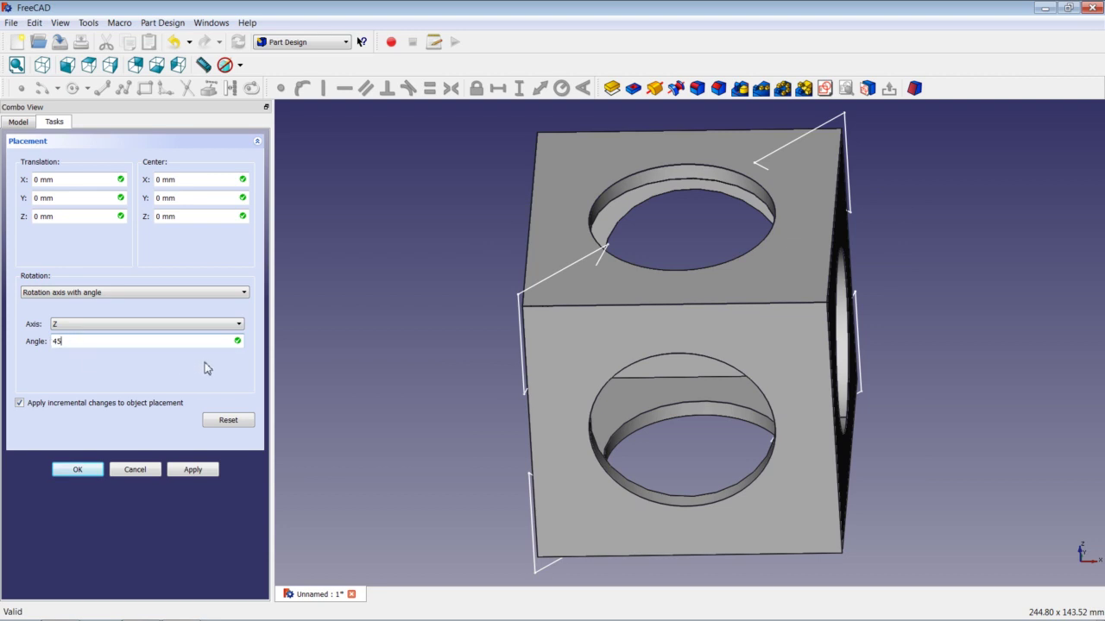
middle_drag(295, 371, 288, 288)
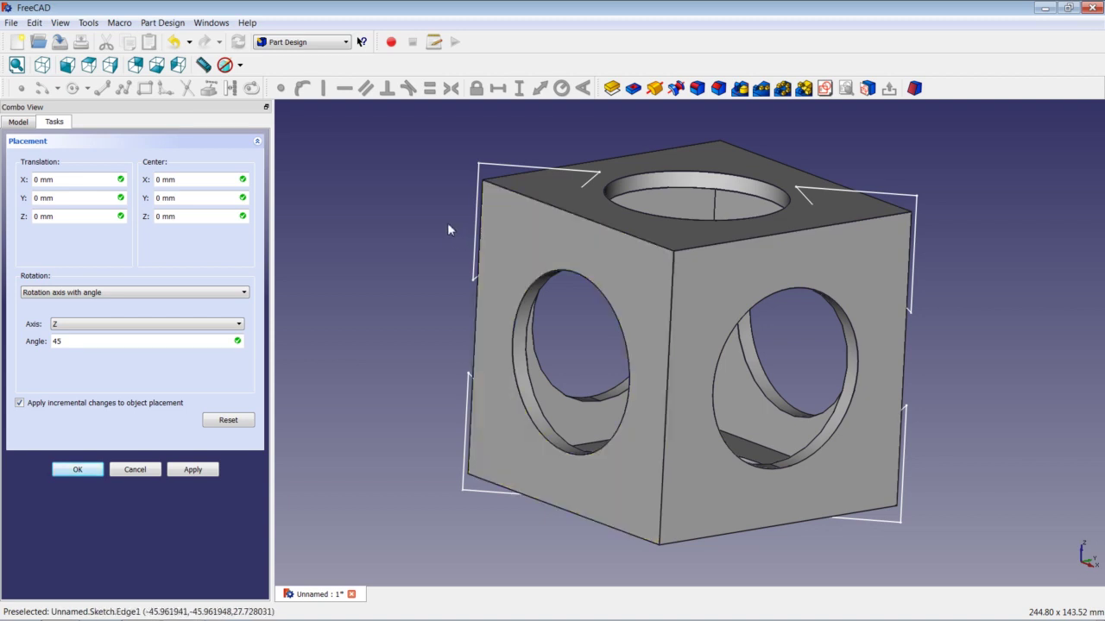
click(79, 471)
click(331, 341)
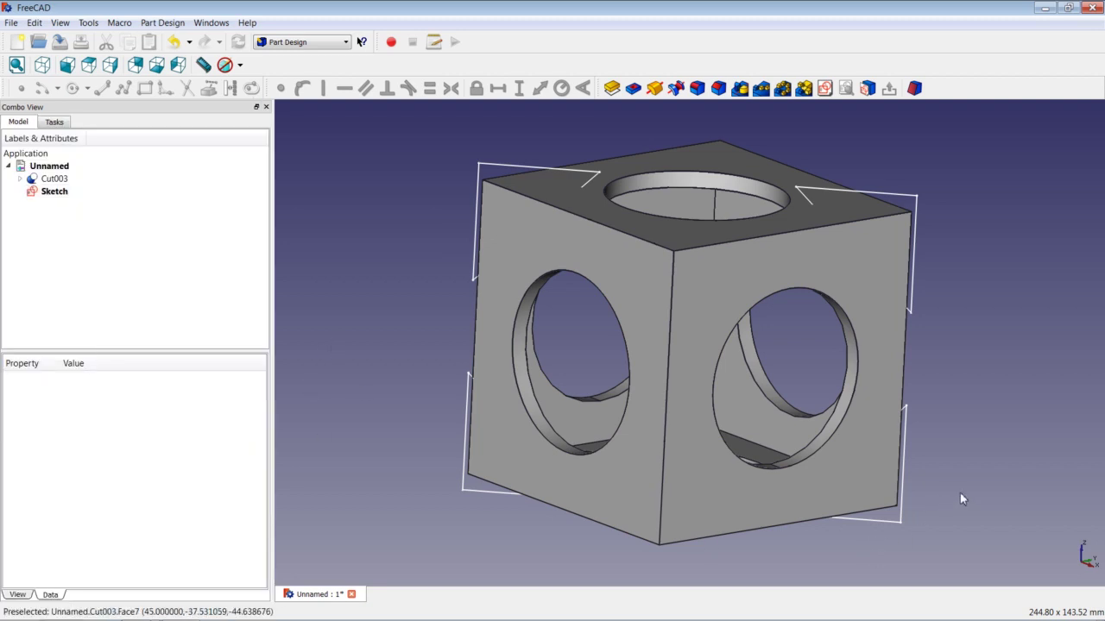
Step: Pad the rotated triangle sketch with a length of 60 mm, symmetric to its plane
middle_drag(960, 497, 957, 455)
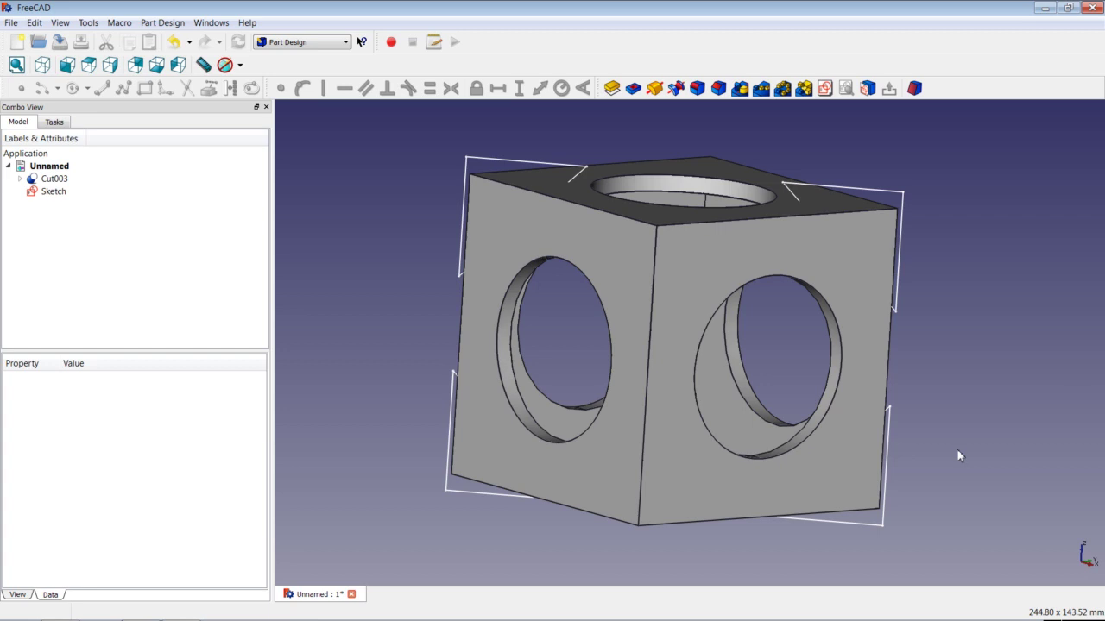
click(71, 195)
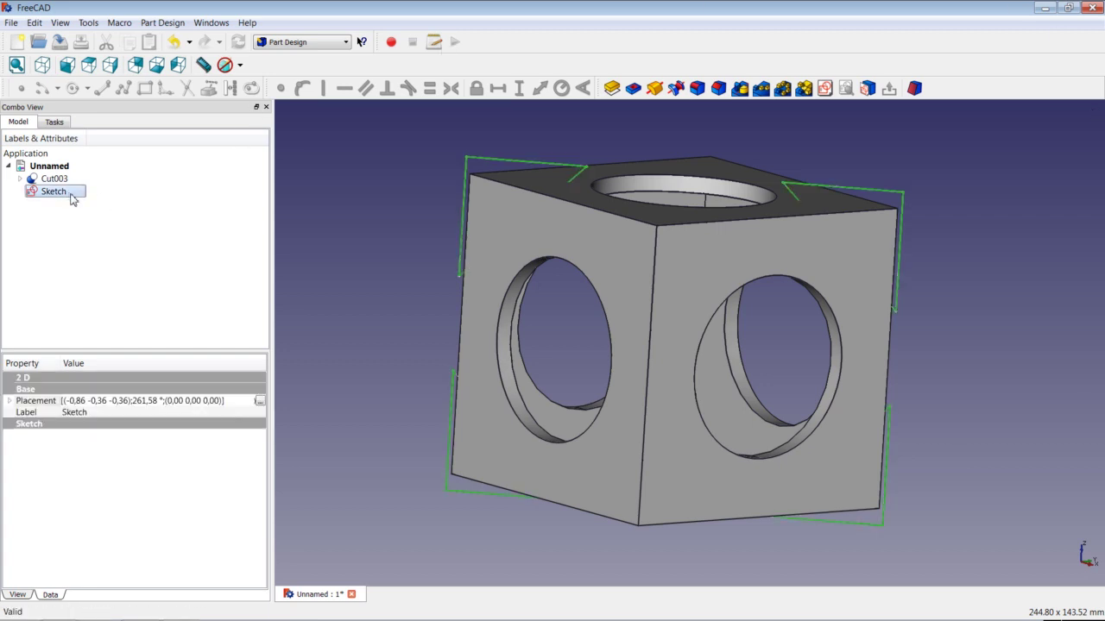
click(611, 88)
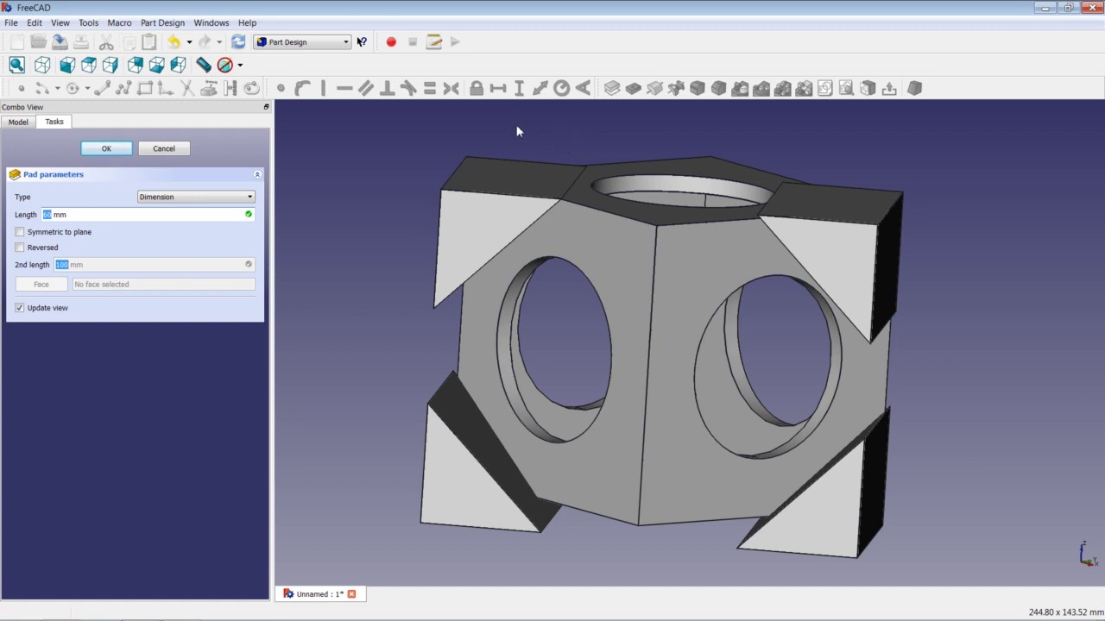
click(31, 232)
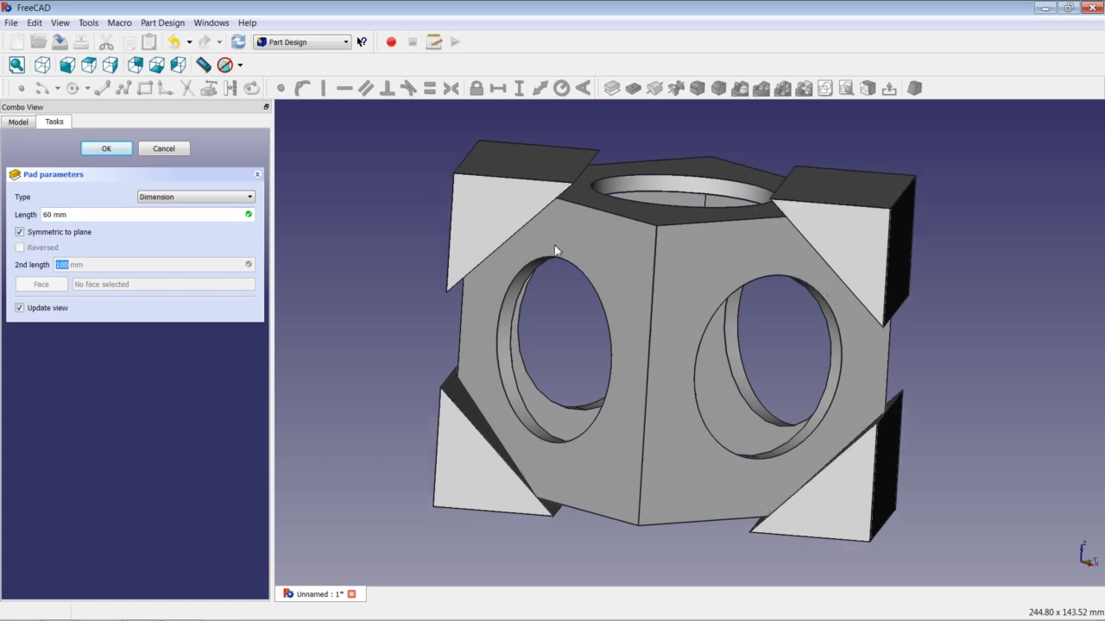
middle_drag(554, 249, 615, 269)
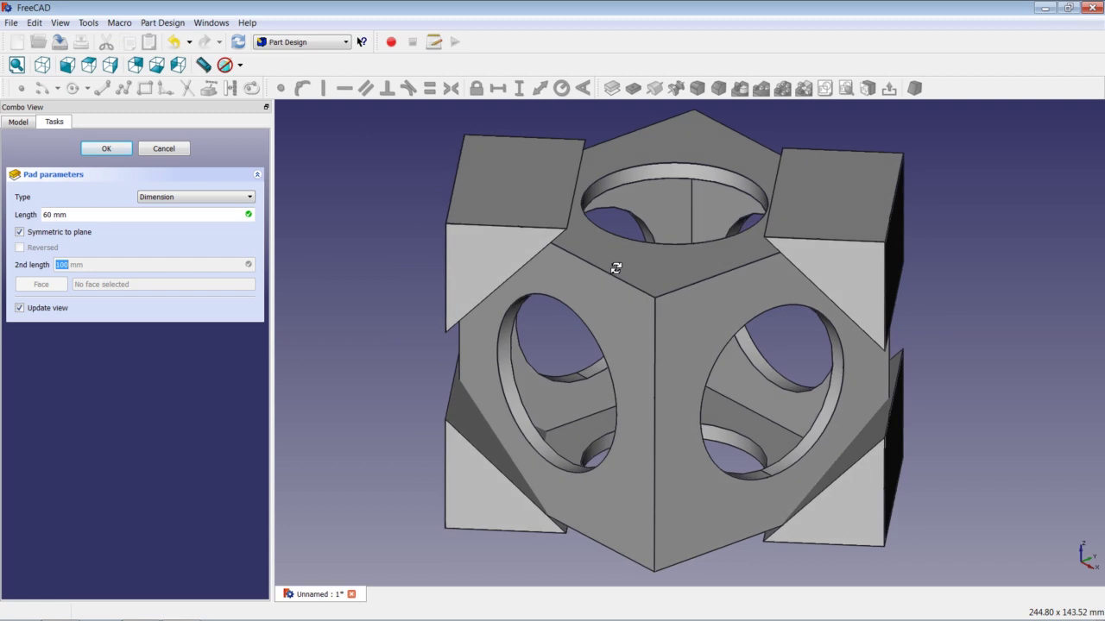
click(106, 150)
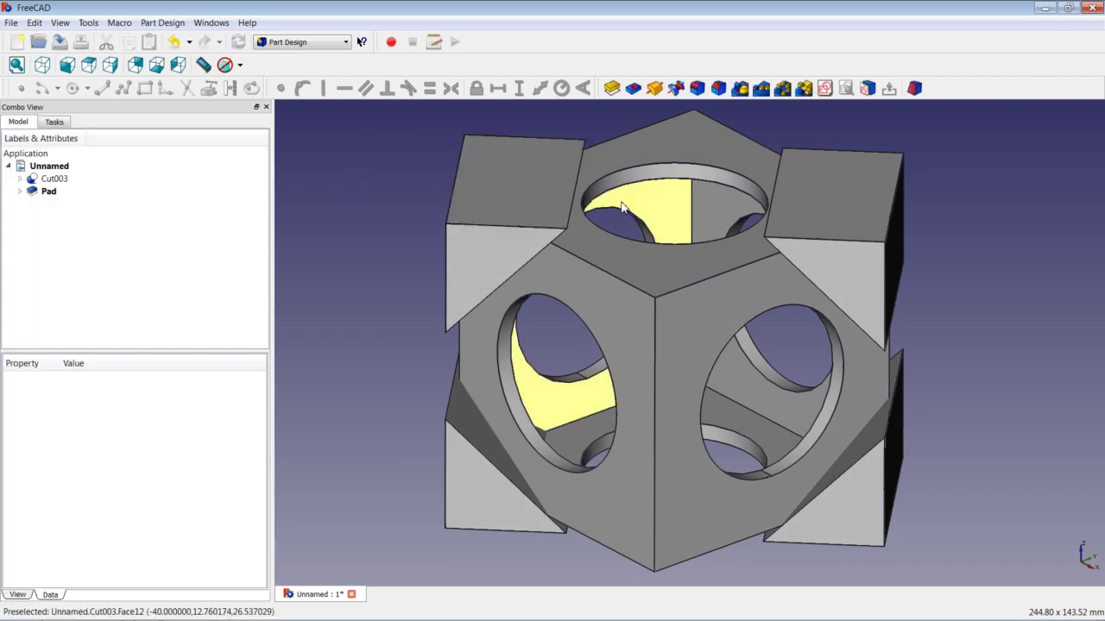
Step: Switch to the Part workbench and cut the padded corner prisms from the perforated cube Cut003
click(285, 42)
click(285, 151)
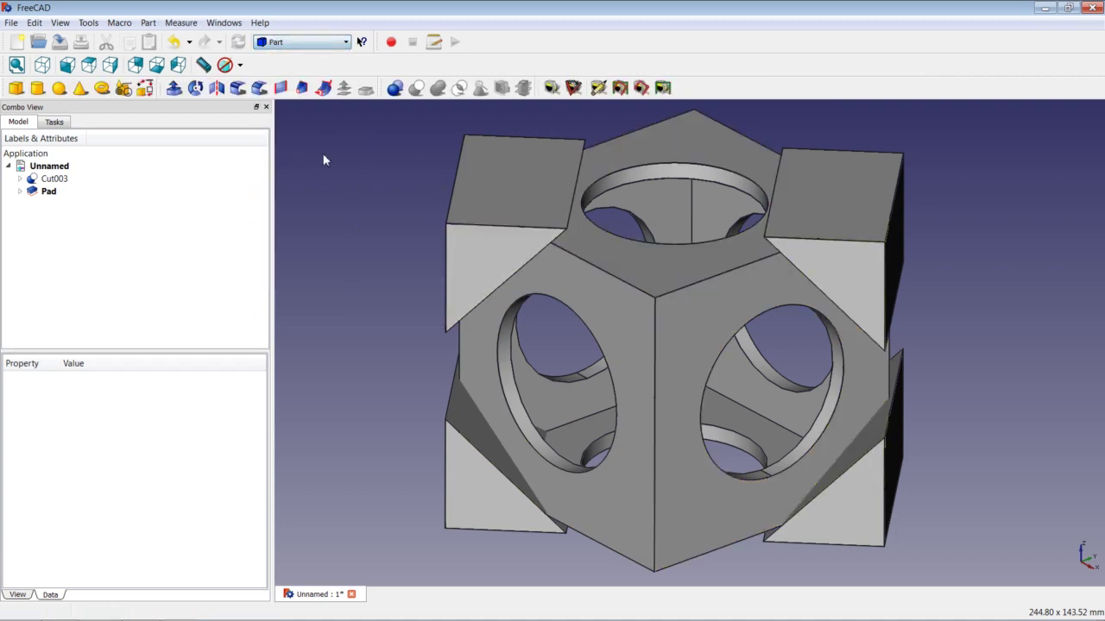
click(74, 182)
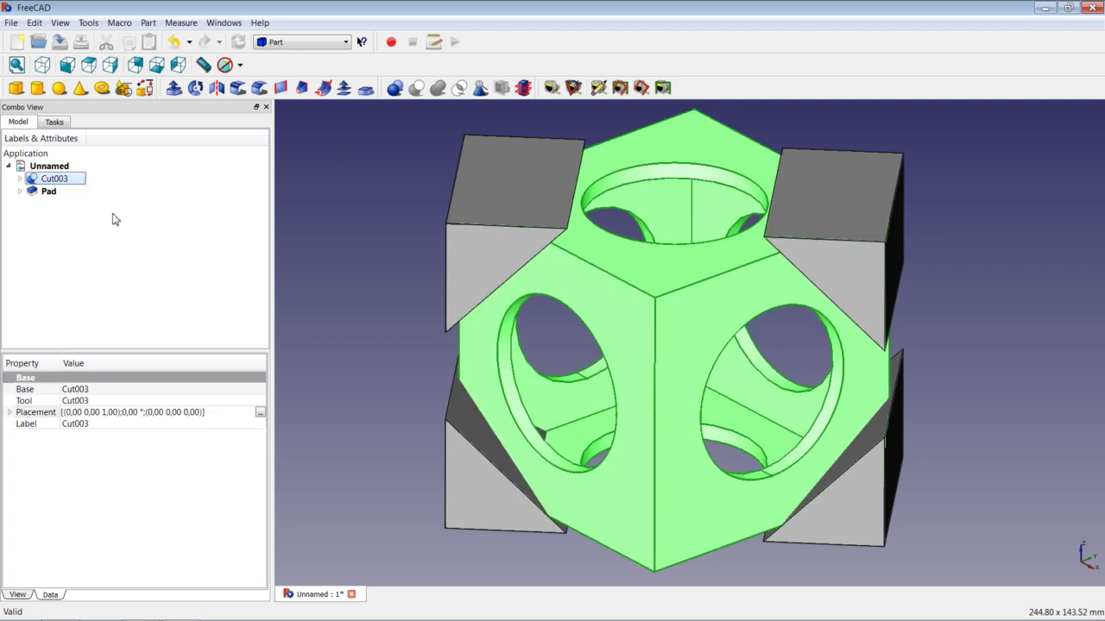
ctrl+click(62, 195)
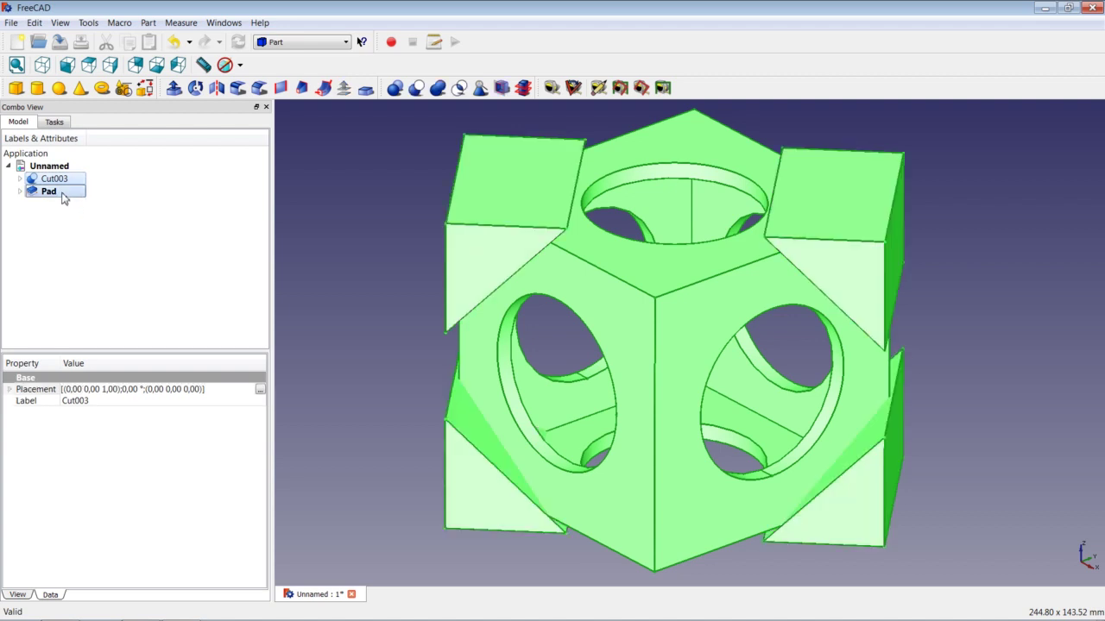
click(415, 87)
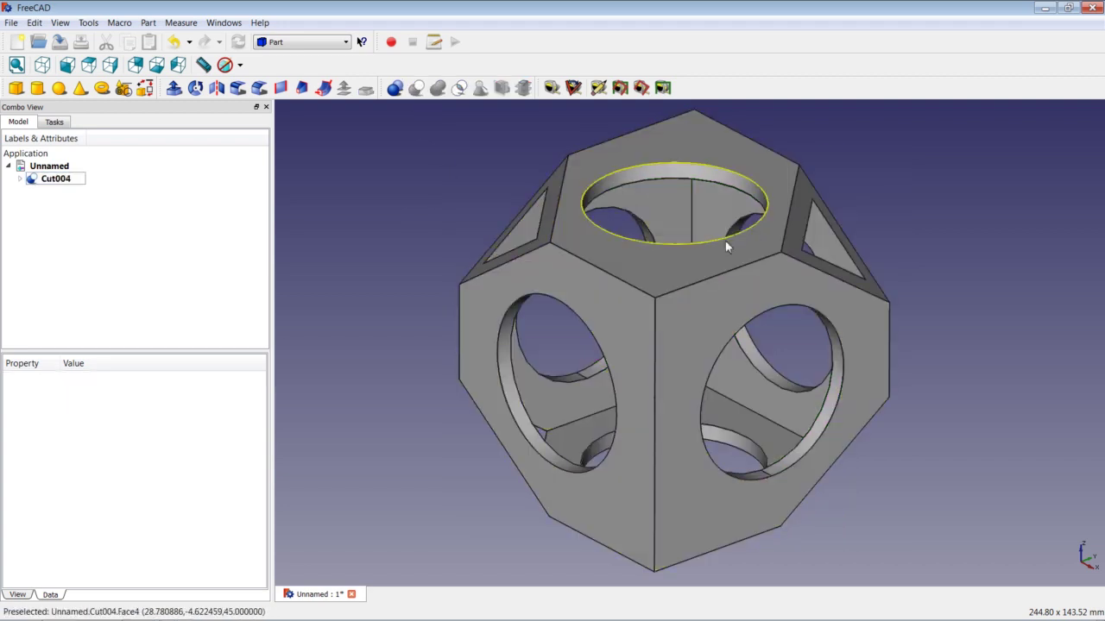
Step: View the trimmed cube from the standard axonometric direction
click(42, 65)
right_click(383, 191)
click(411, 198)
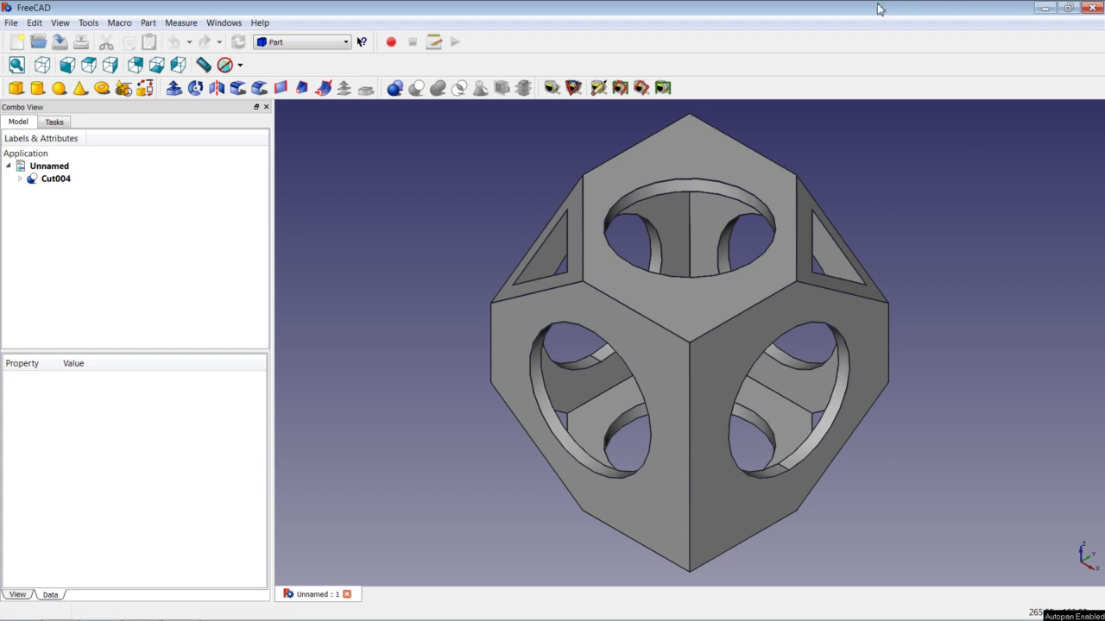
Step: Switch to the Part Design workbench and create a new sketch on the XZ-Plane with zero offset
click(302, 41)
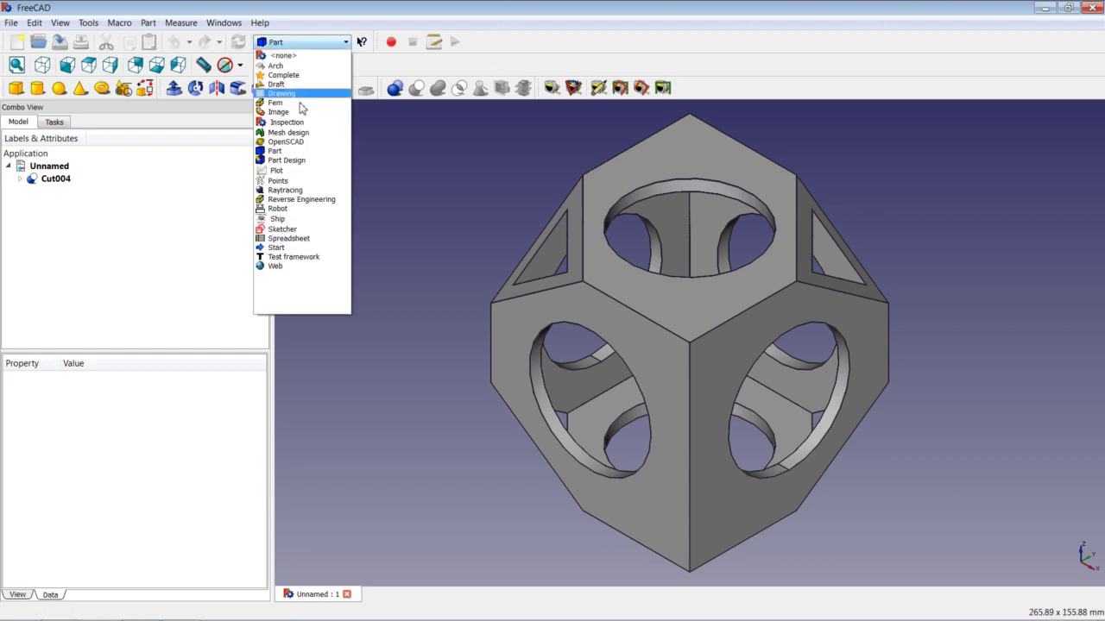
click(298, 156)
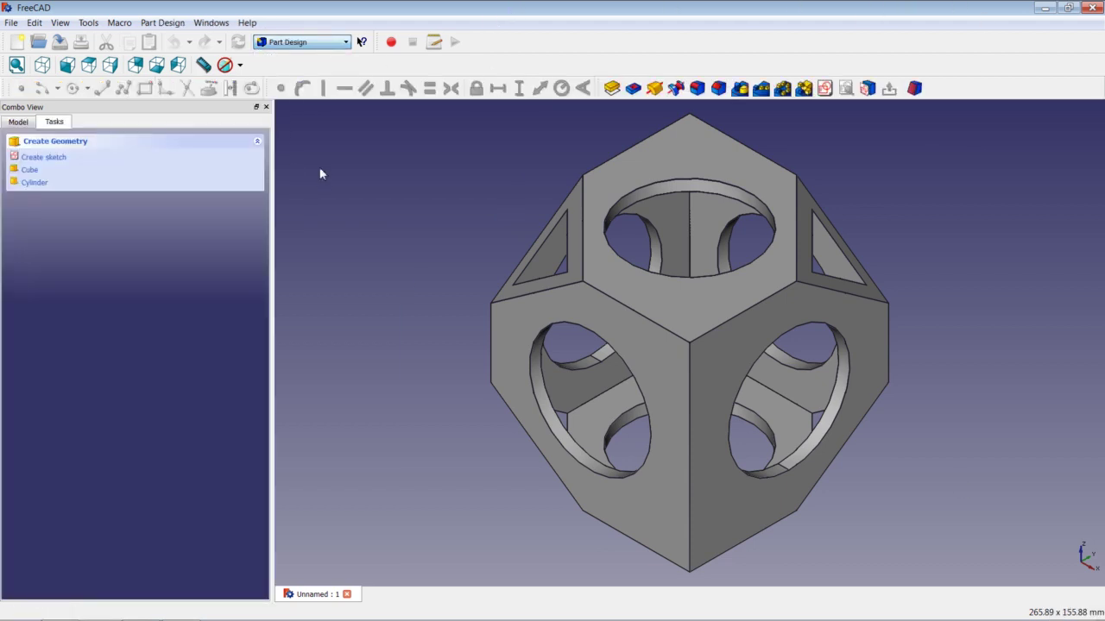
click(18, 121)
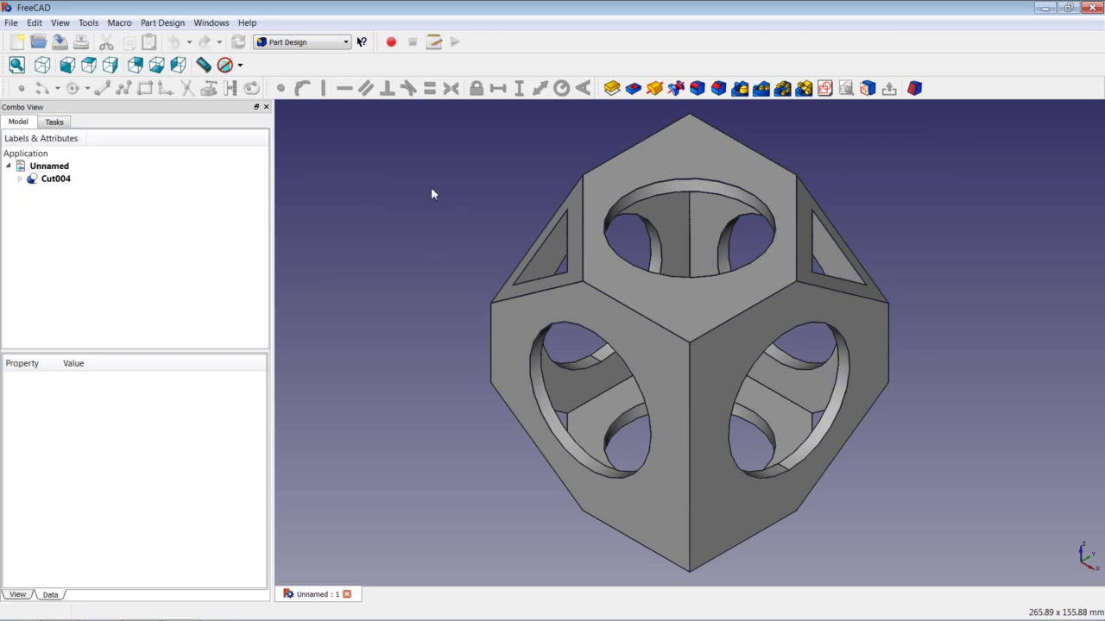
click(825, 89)
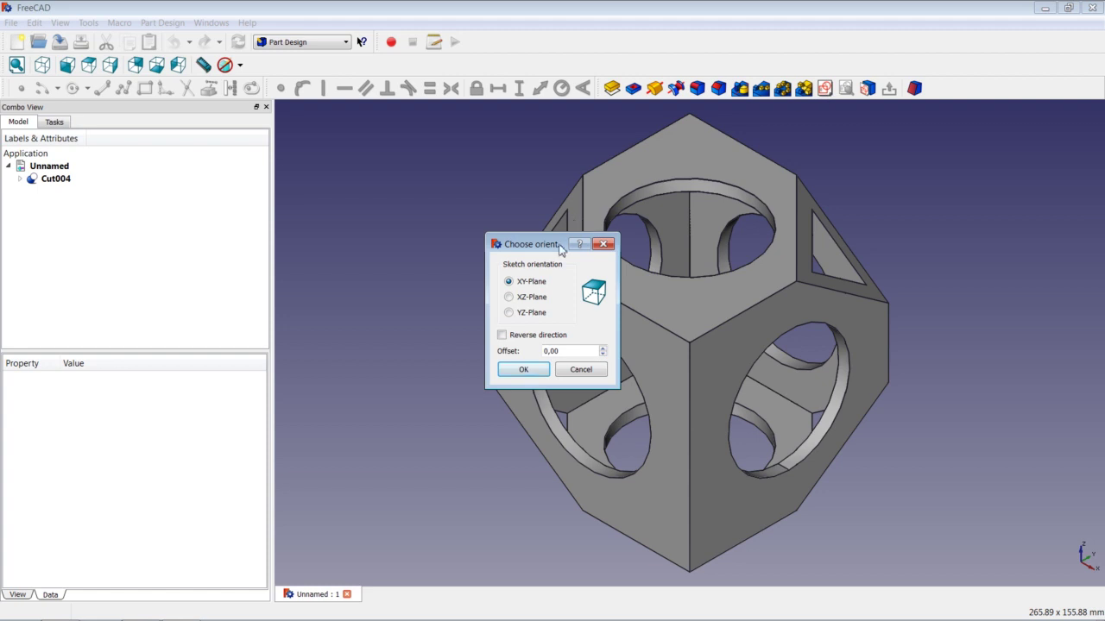
click(531, 297)
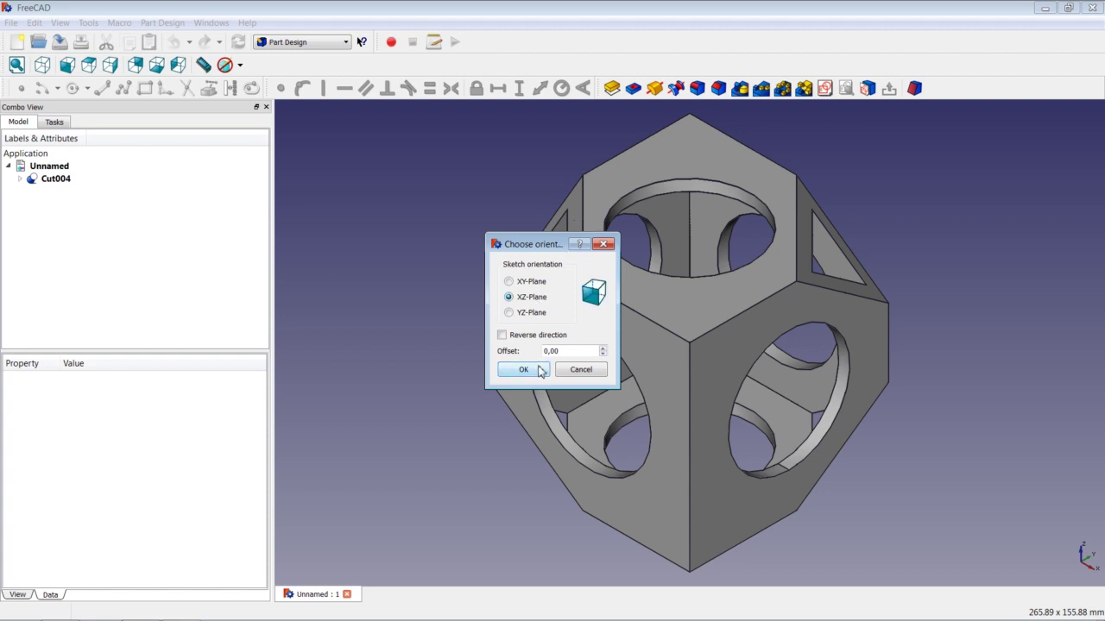
click(524, 370)
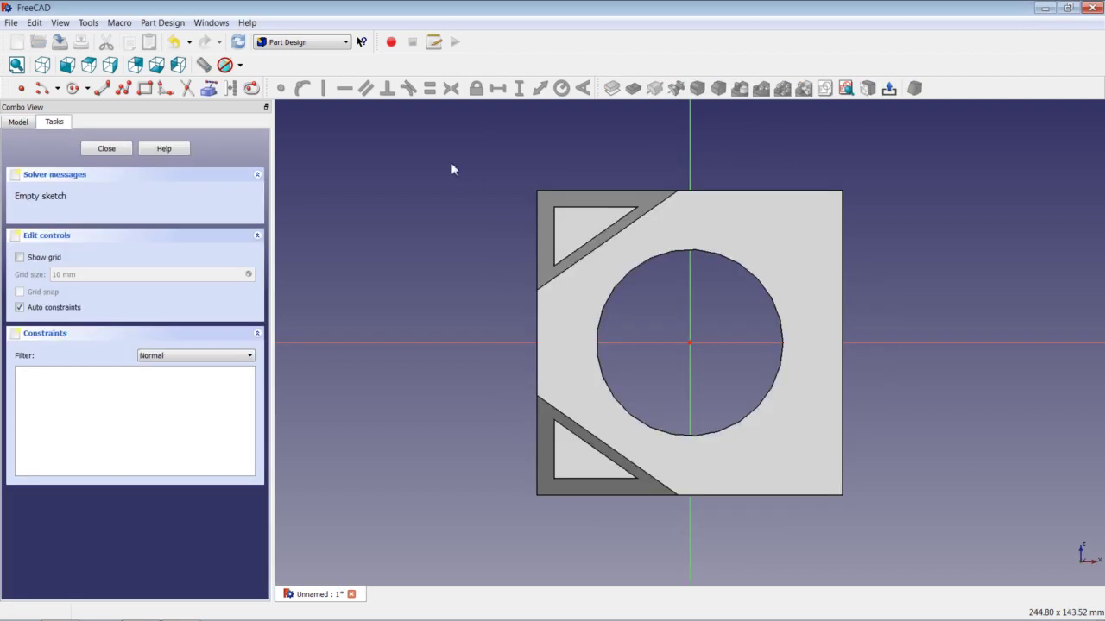
Step: Sketch a closed right triangle about 22 mm high with the polyline tool, outside the cube's upper-left corner
click(123, 88)
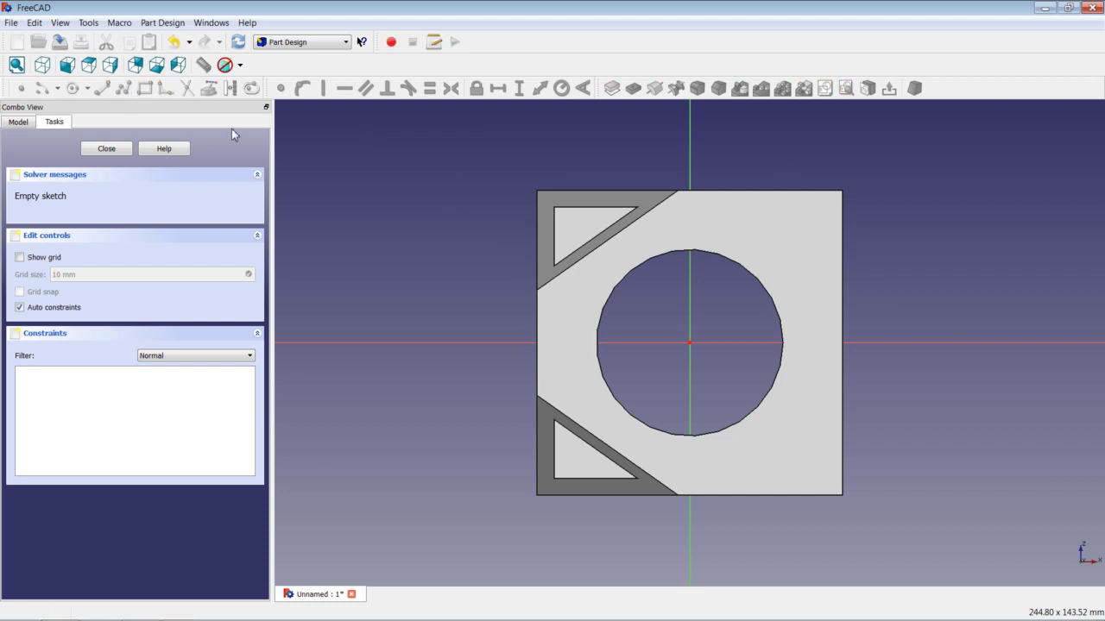
click(489, 230)
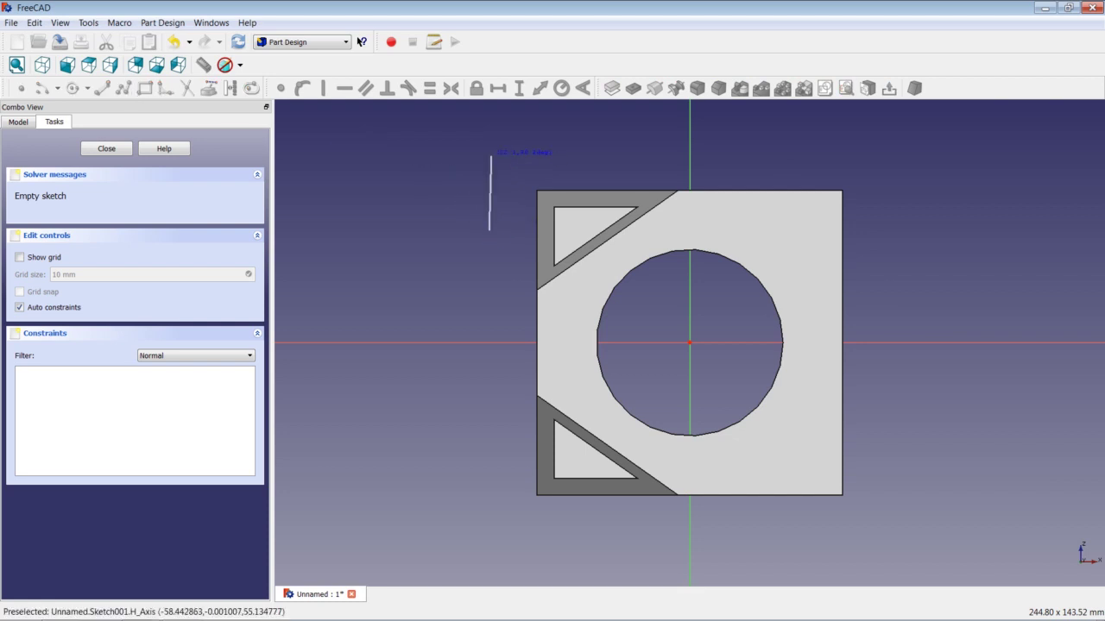
click(489, 156)
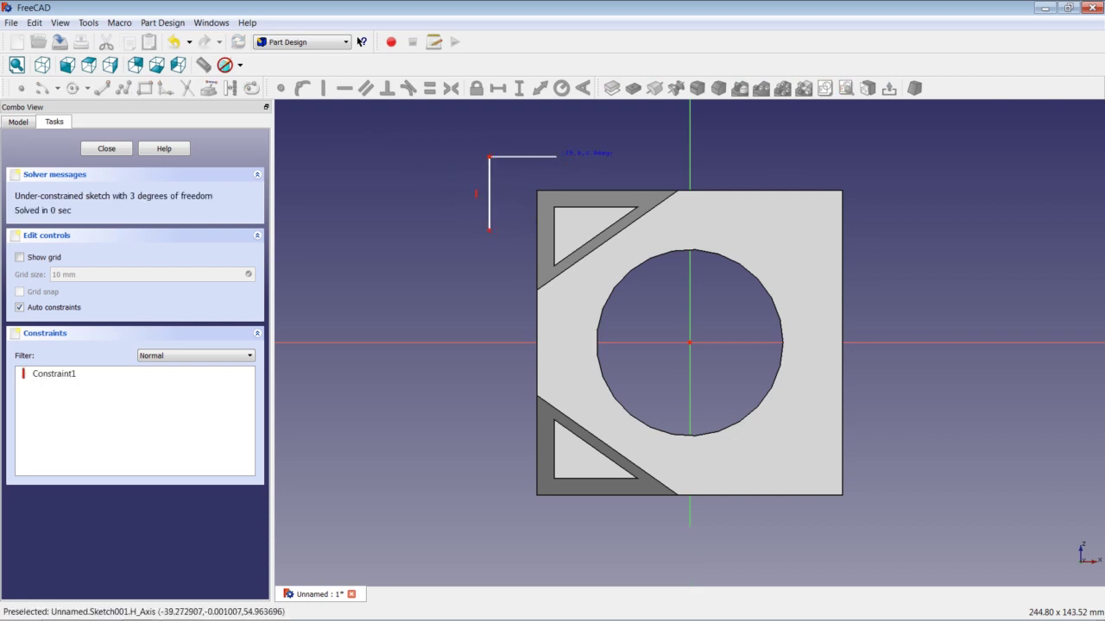
click(556, 156)
click(490, 231)
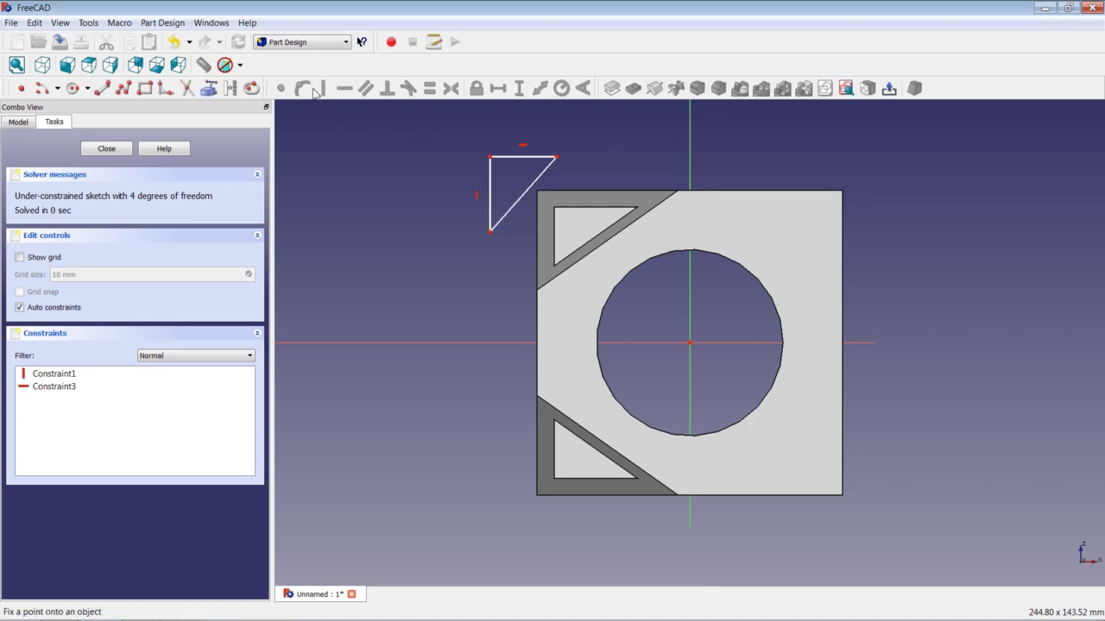
Step: Sketch a second closed right triangle about 24 mm wide outside the cube's upper-right corner, with horizontal and vertical legs
click(123, 88)
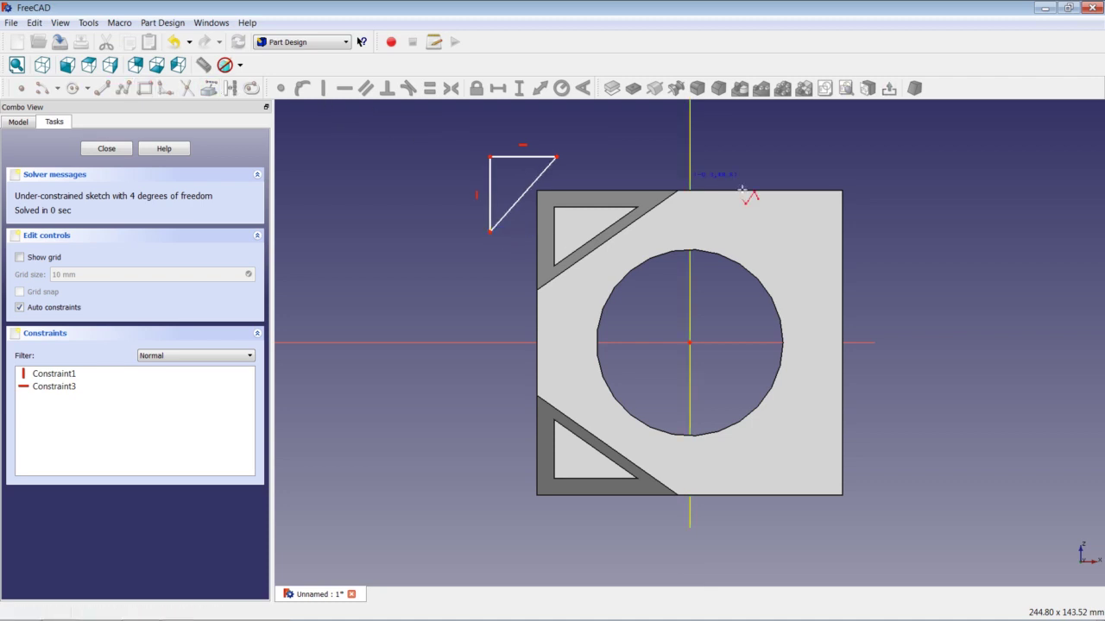
click(812, 162)
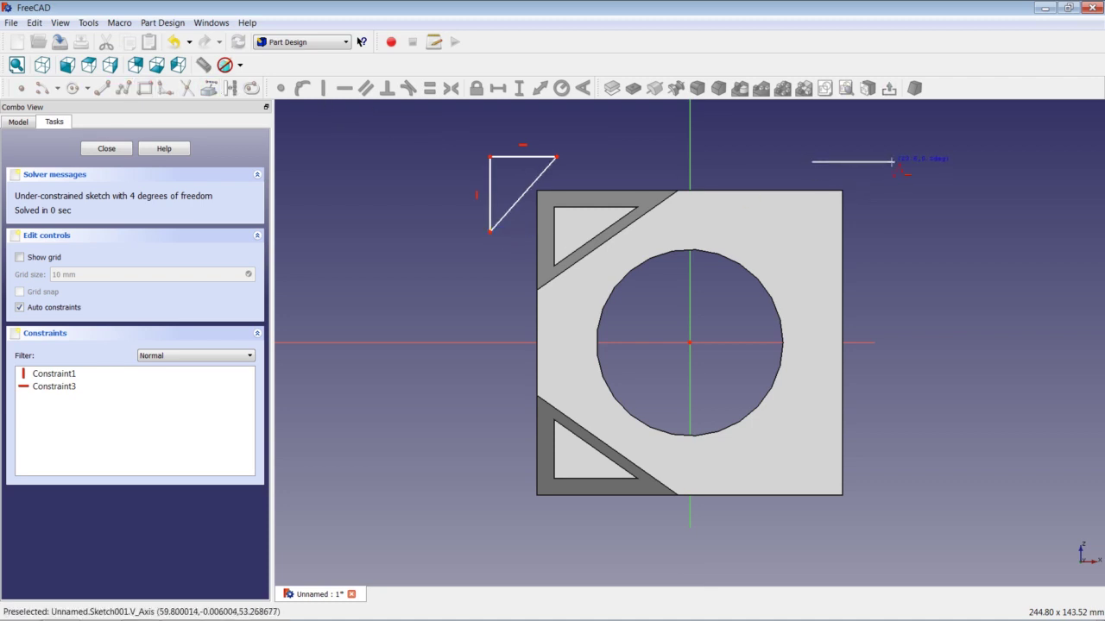
click(893, 162)
click(892, 222)
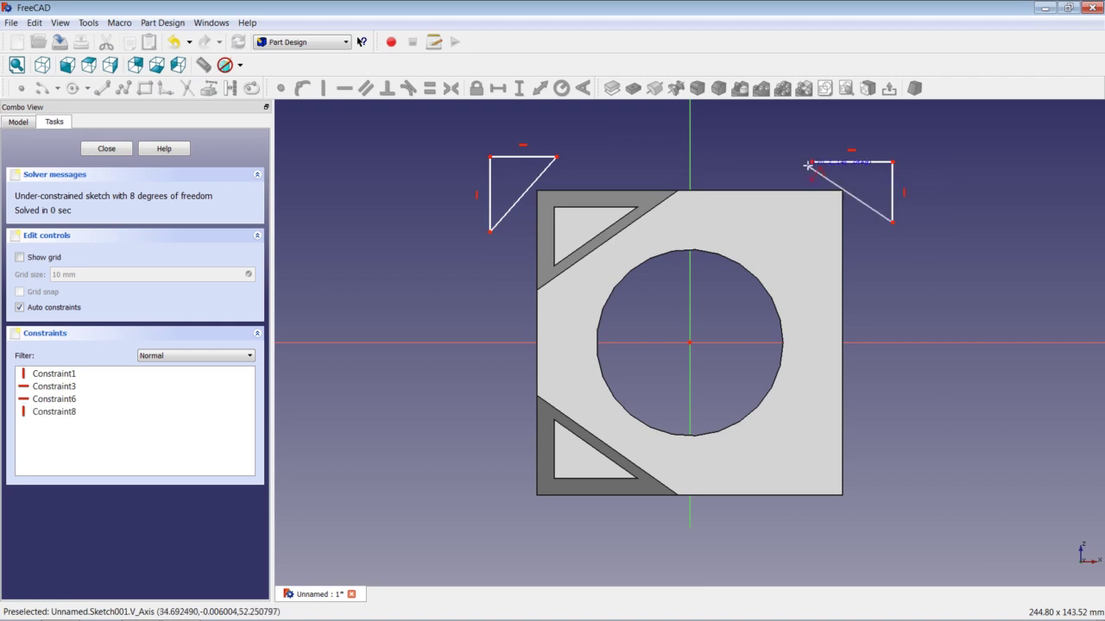
click(812, 162)
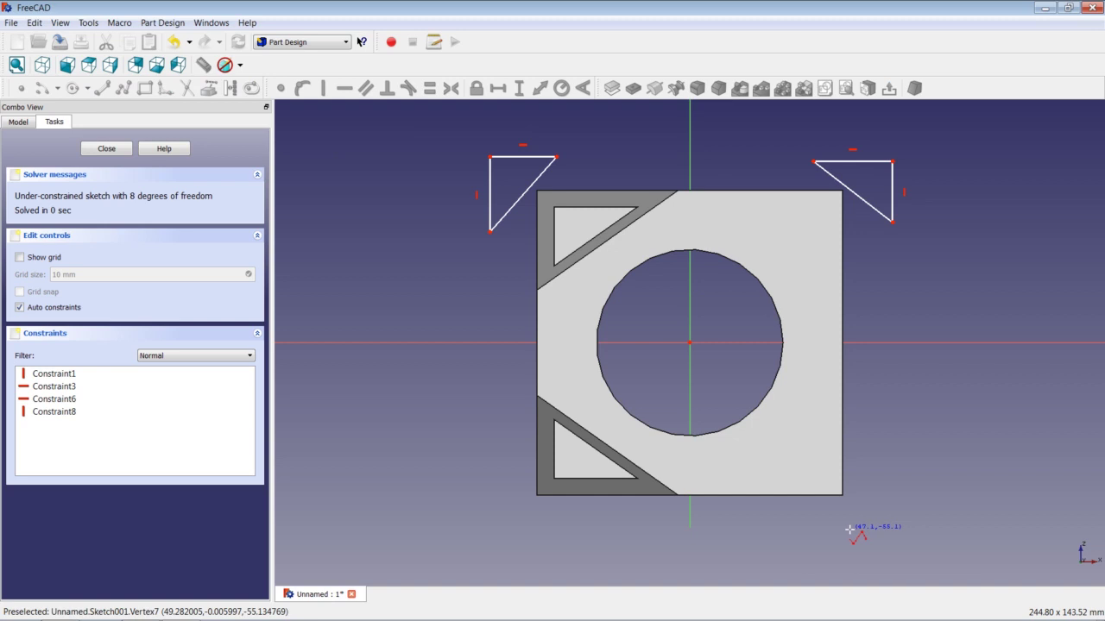
Step: Sketch a third right triangle about 25 mm wide outside the cube's lower-right corner and end the polyline
click(820, 521)
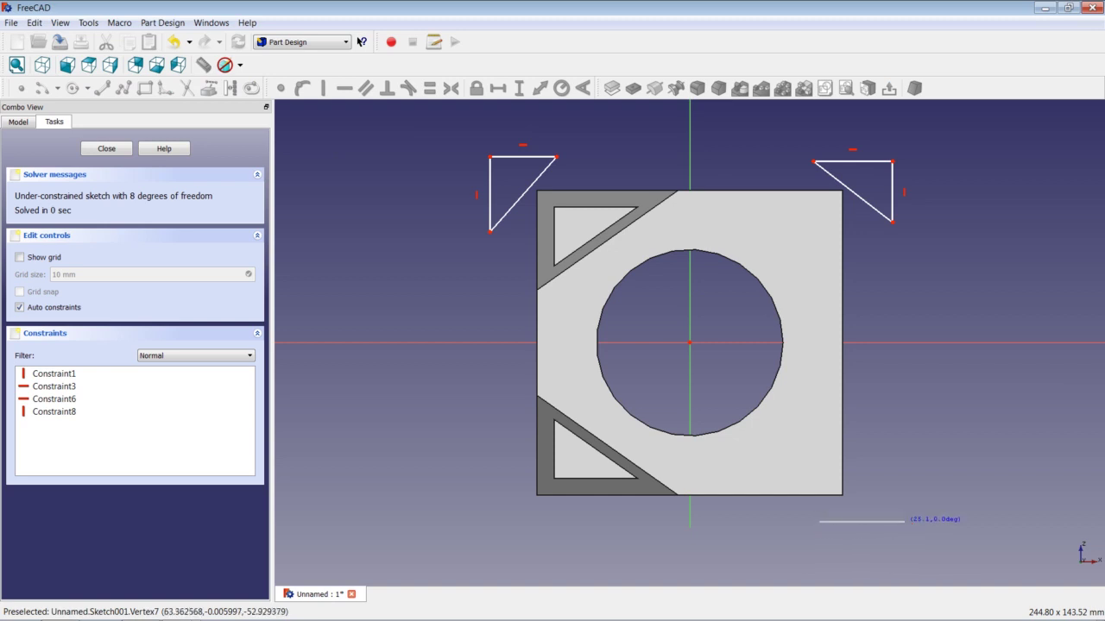
click(904, 521)
click(904, 452)
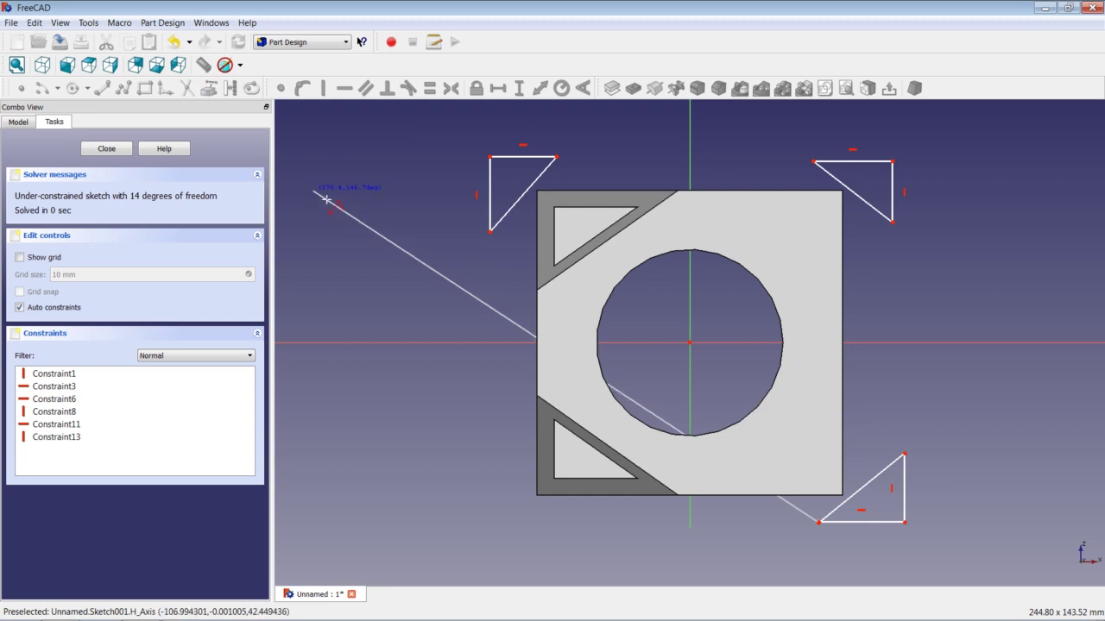
click(802, 523)
click(800, 536)
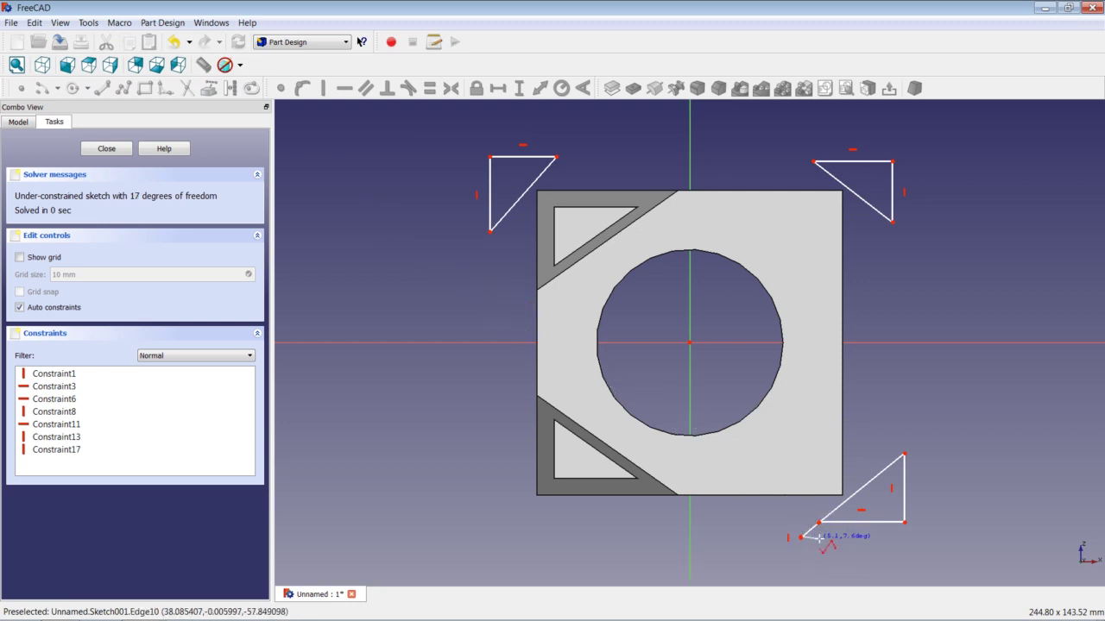
scroll(829, 537, up, 8)
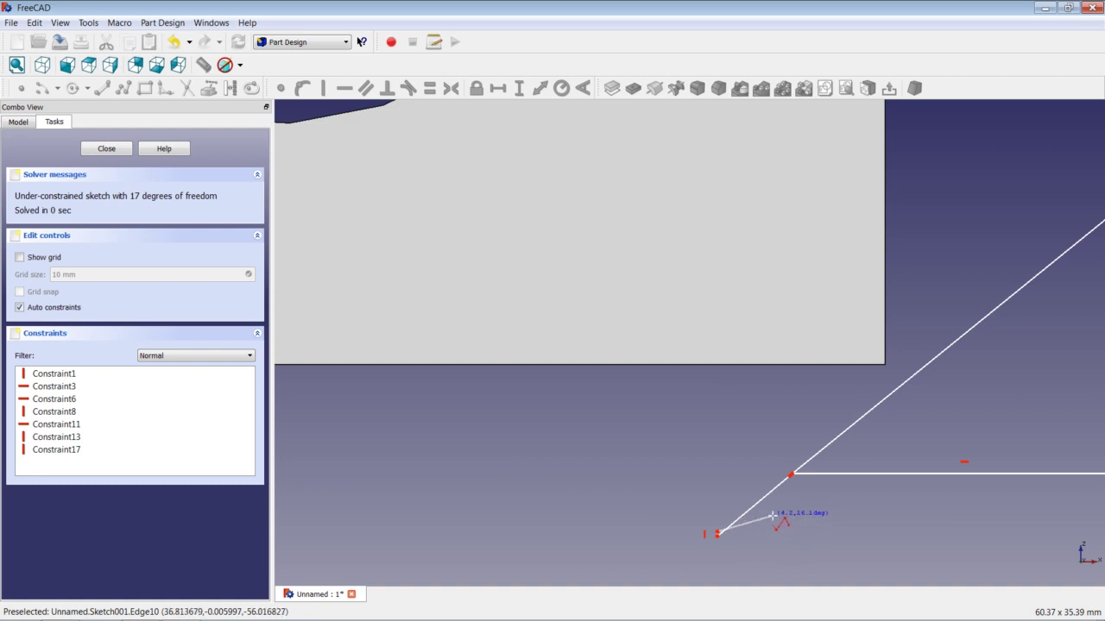
key(Escape)
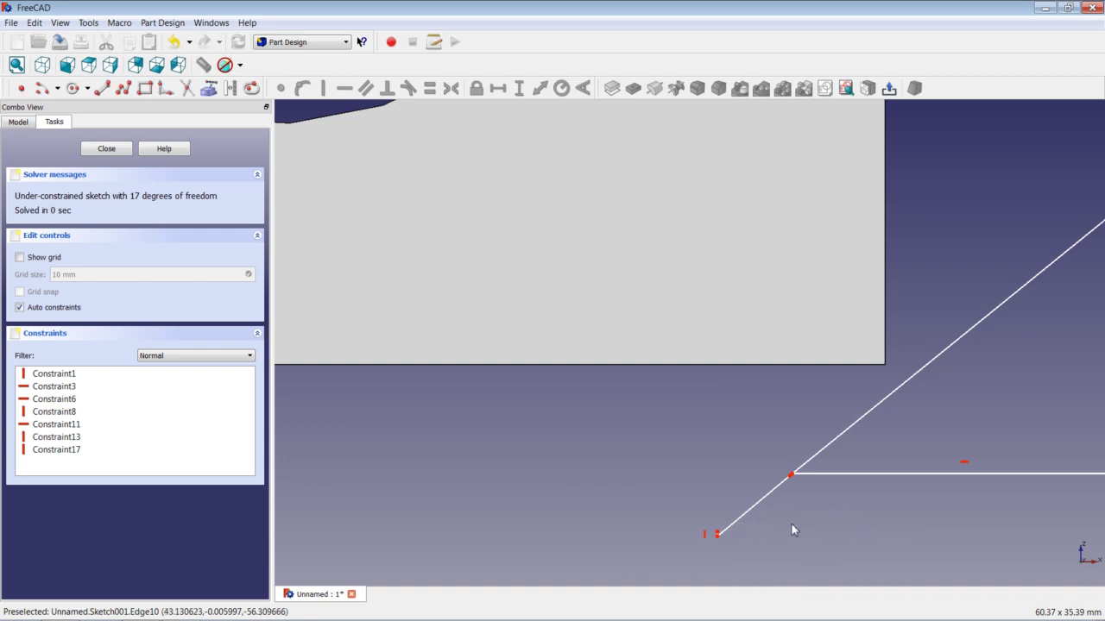
Step: Delete the two stray line segments trailing from the left vertex of the lower-right triangle
scroll(795, 527, up, 3)
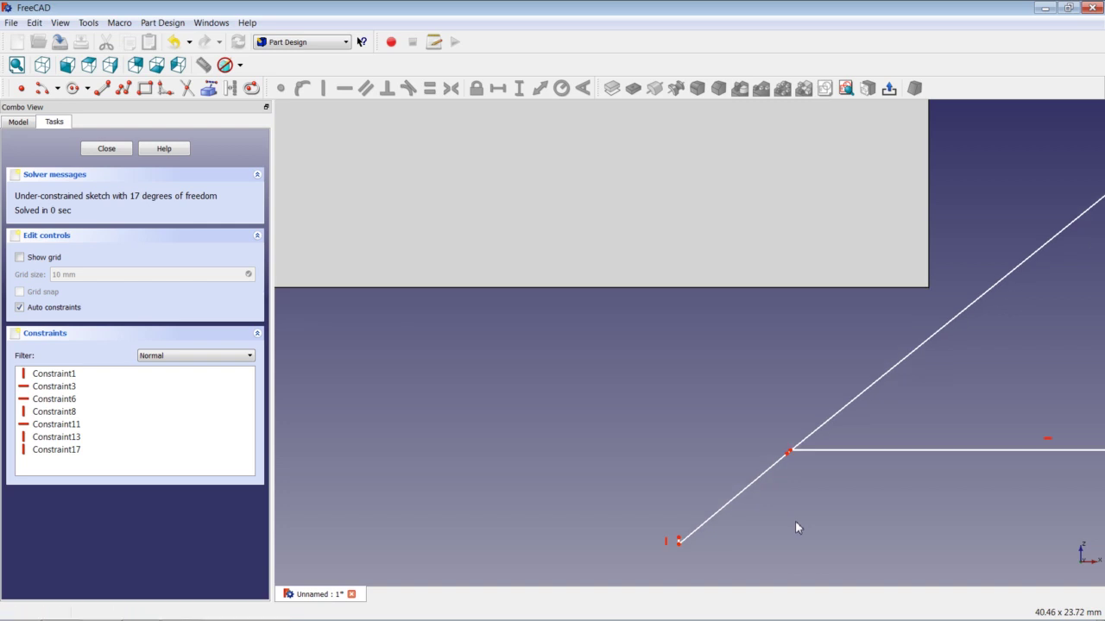
scroll(700, 531, up, 3)
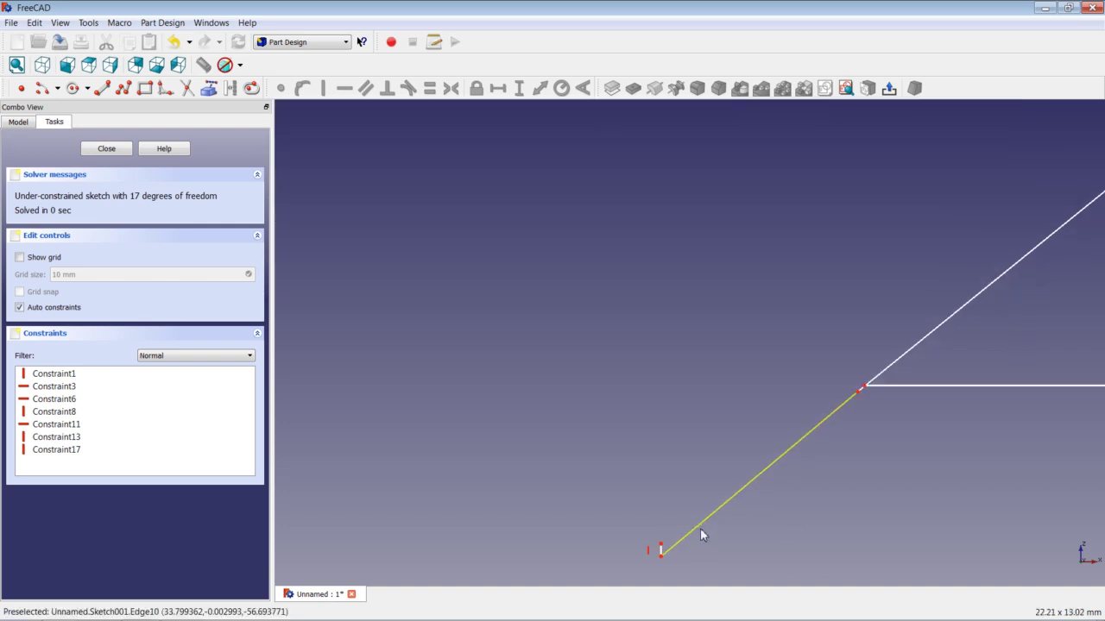
click(660, 552)
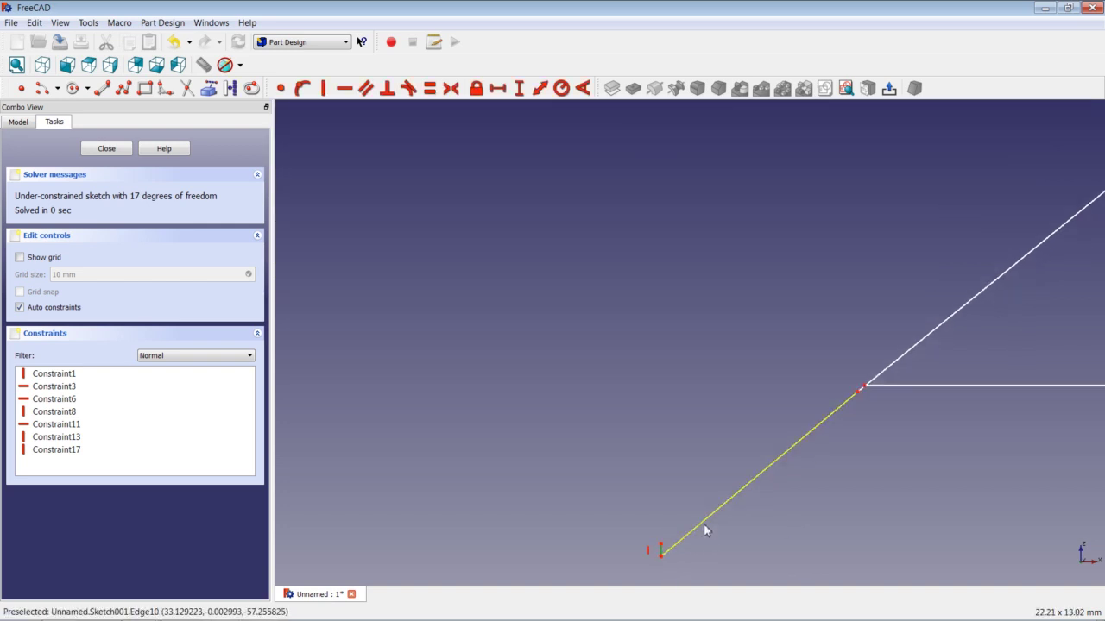
click(708, 523)
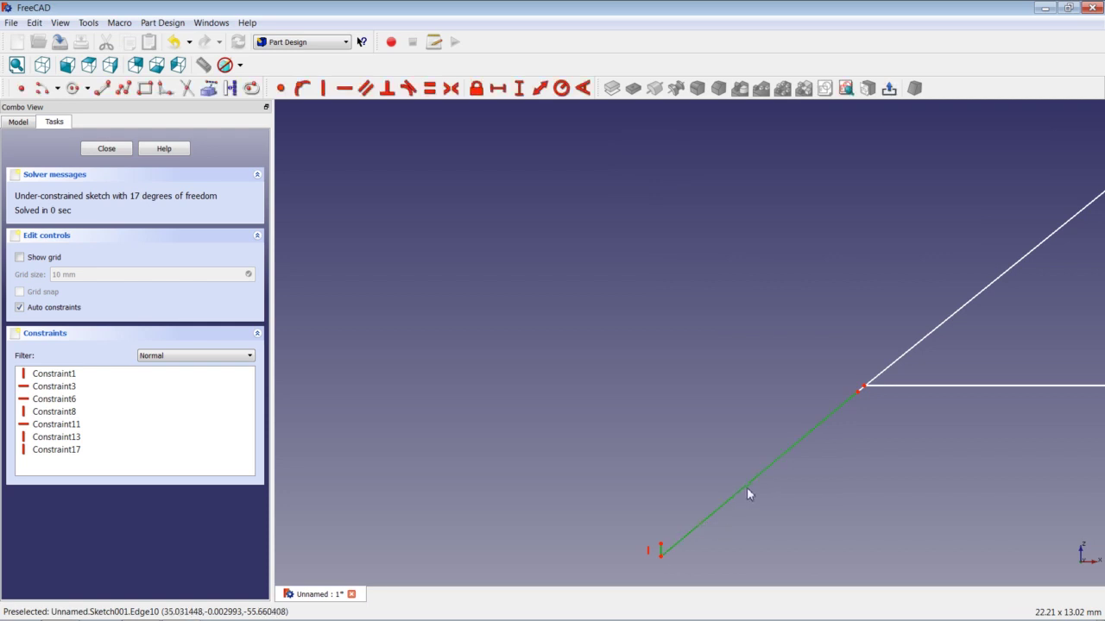
scroll(870, 409, up, 2)
scroll(870, 411, down, 3)
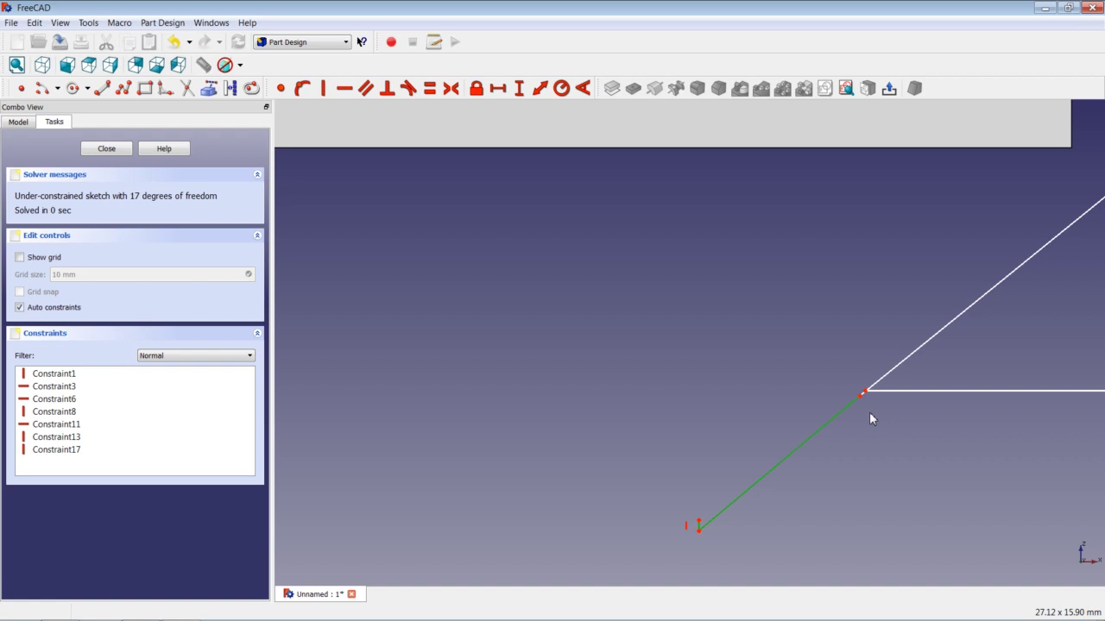
key(Delete)
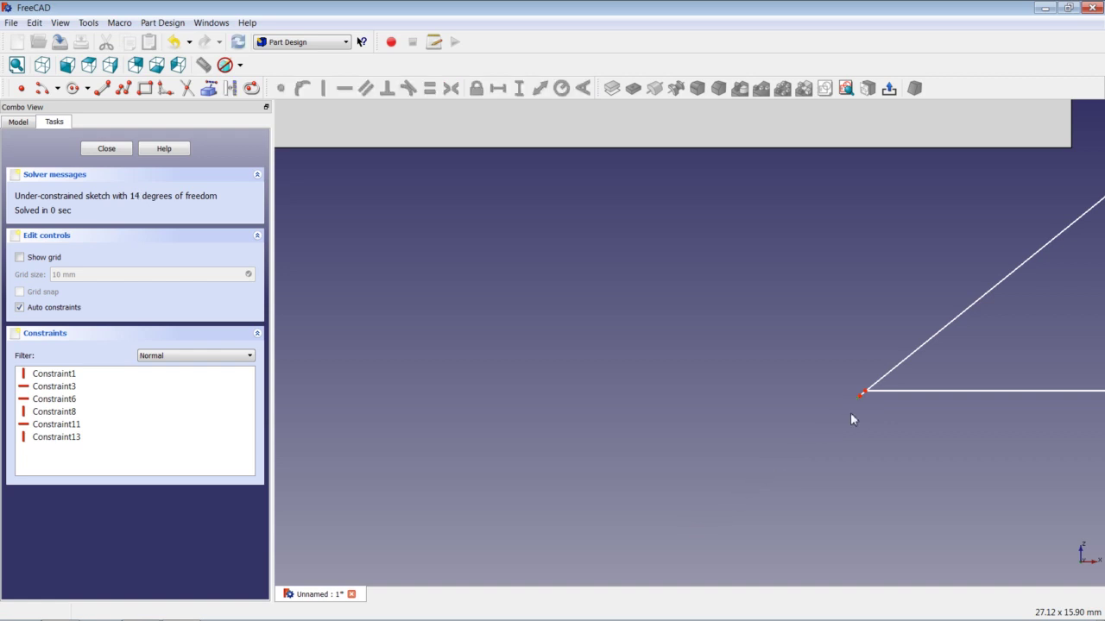
right_click(73, 390)
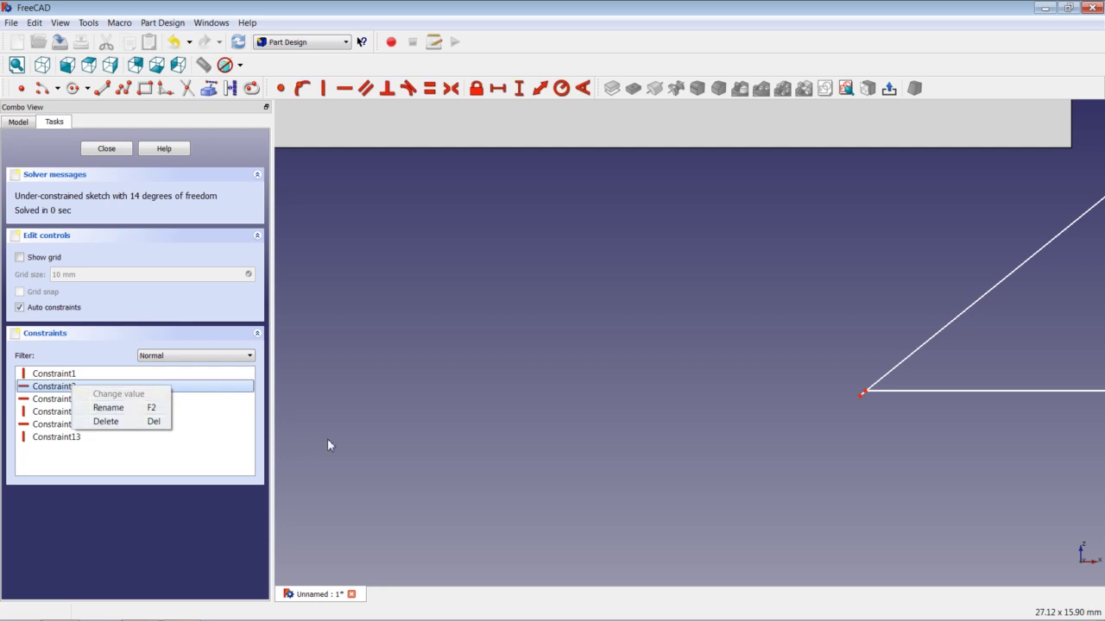
click(417, 435)
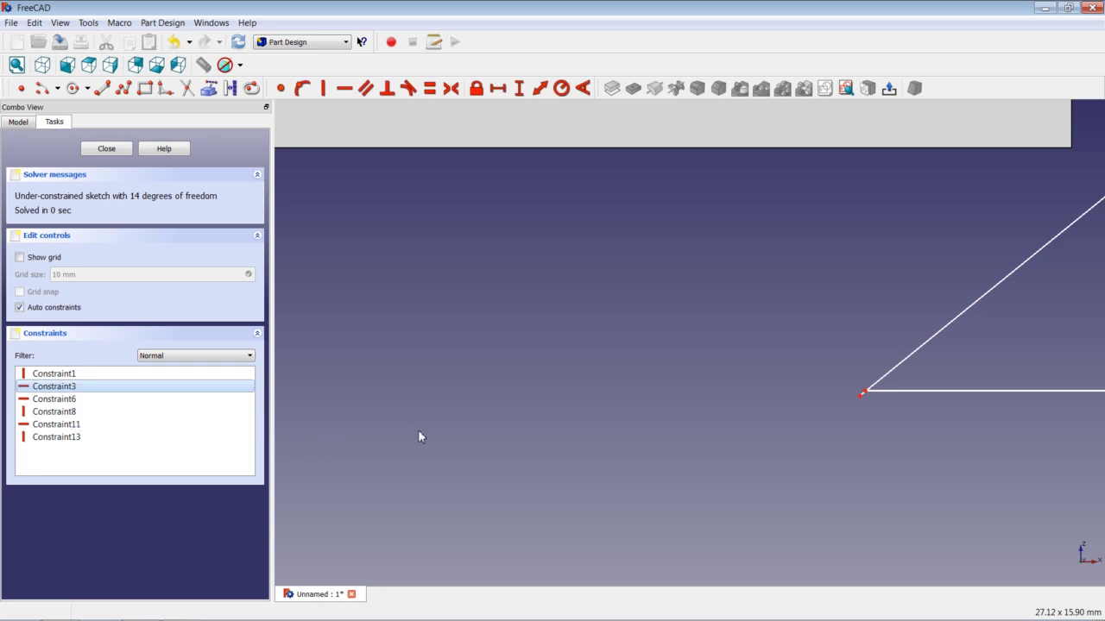
click(91, 402)
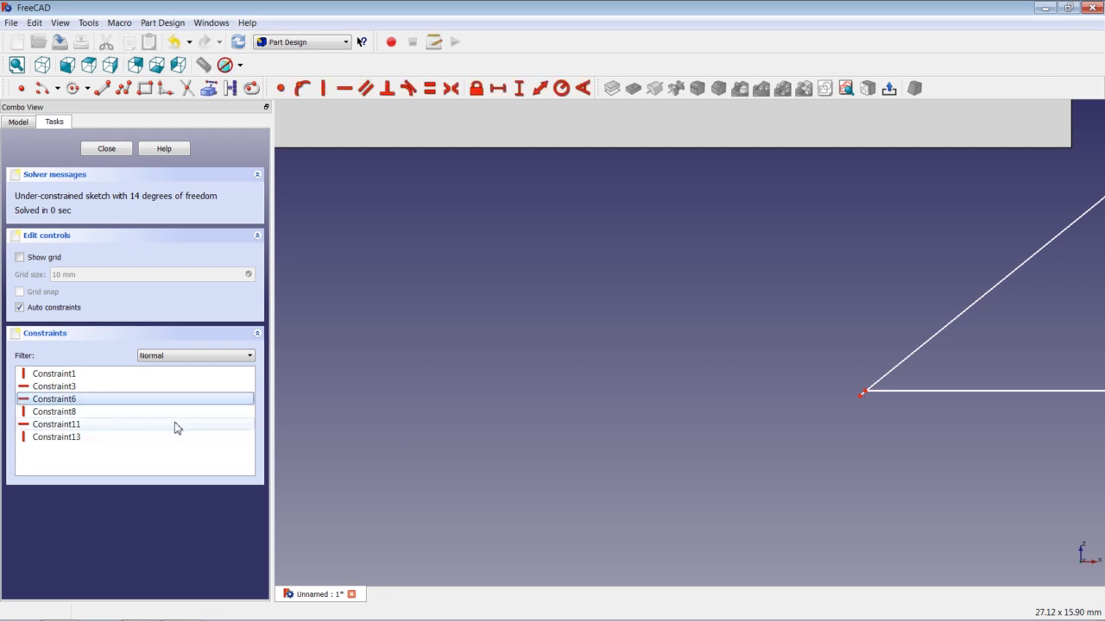
click(499, 425)
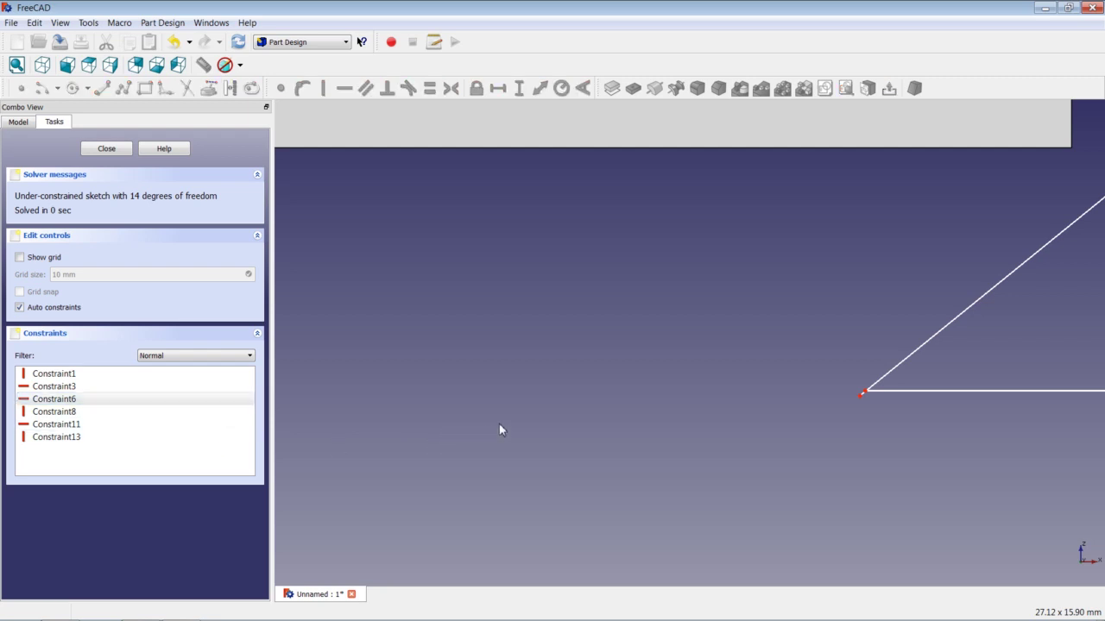
Step: Close the lower-right triangle by making the open endpoints of its hypotenuse and horizontal leg coincident
scroll(958, 406, up, 3)
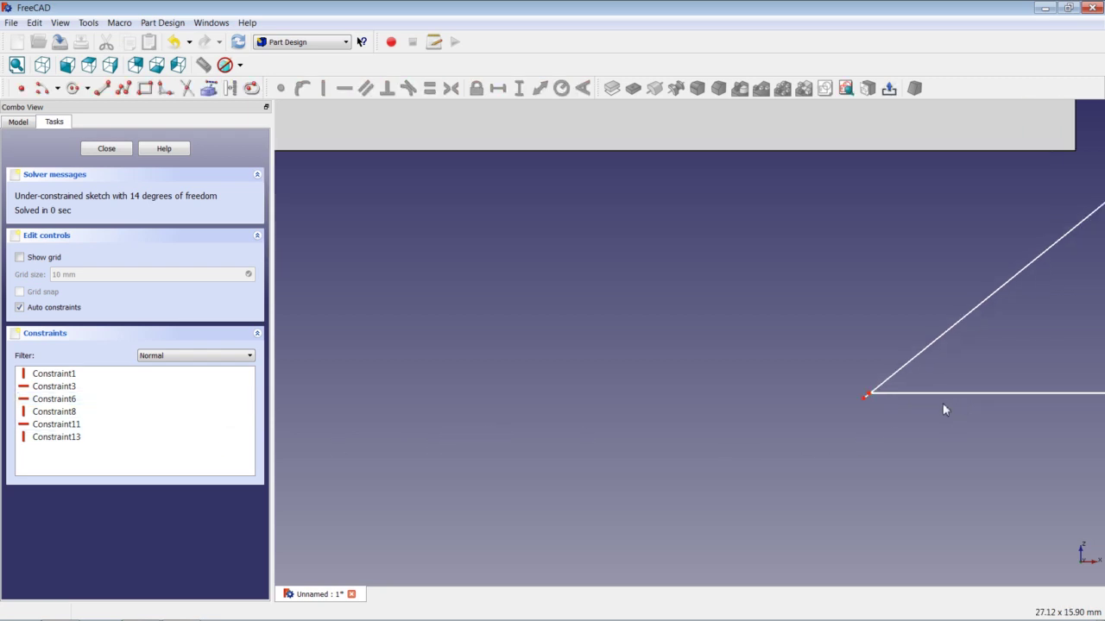
scroll(743, 376, up, 4)
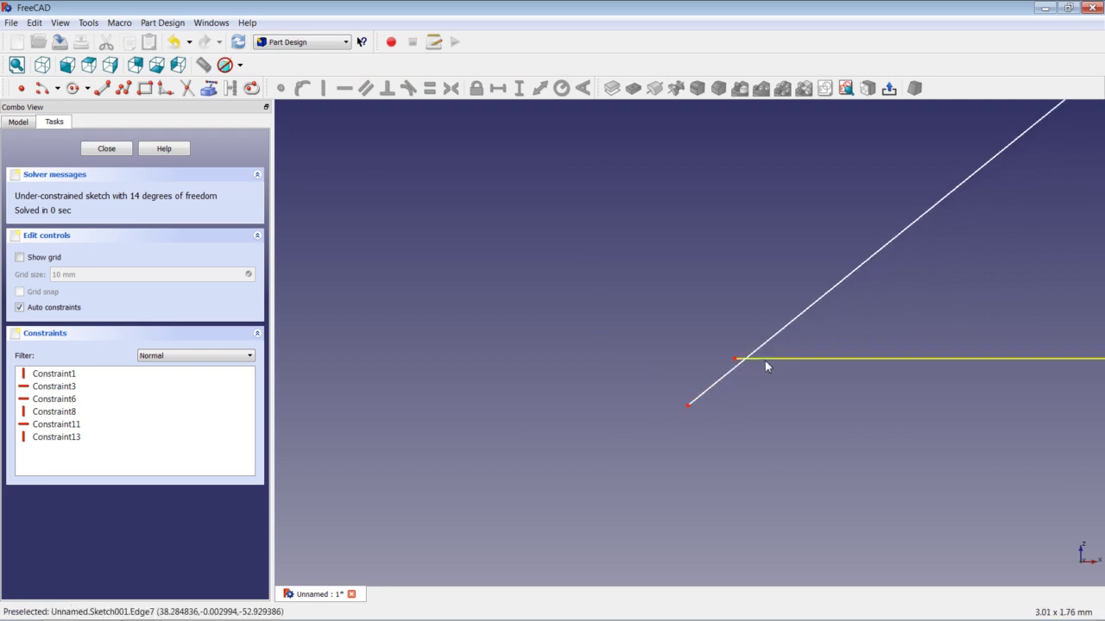
click(688, 406)
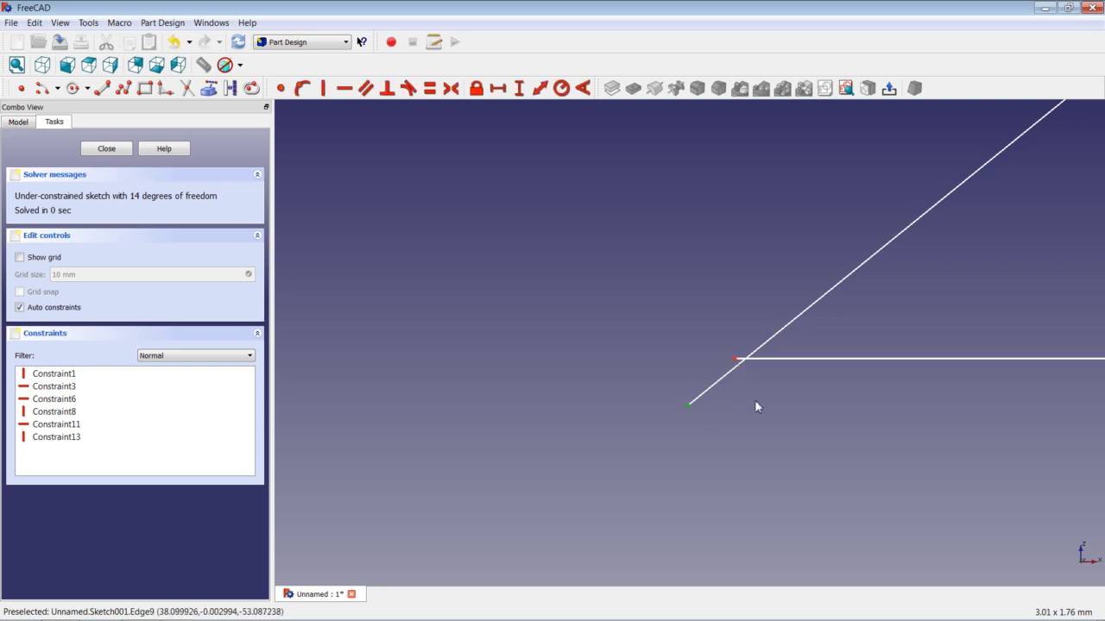
click(734, 360)
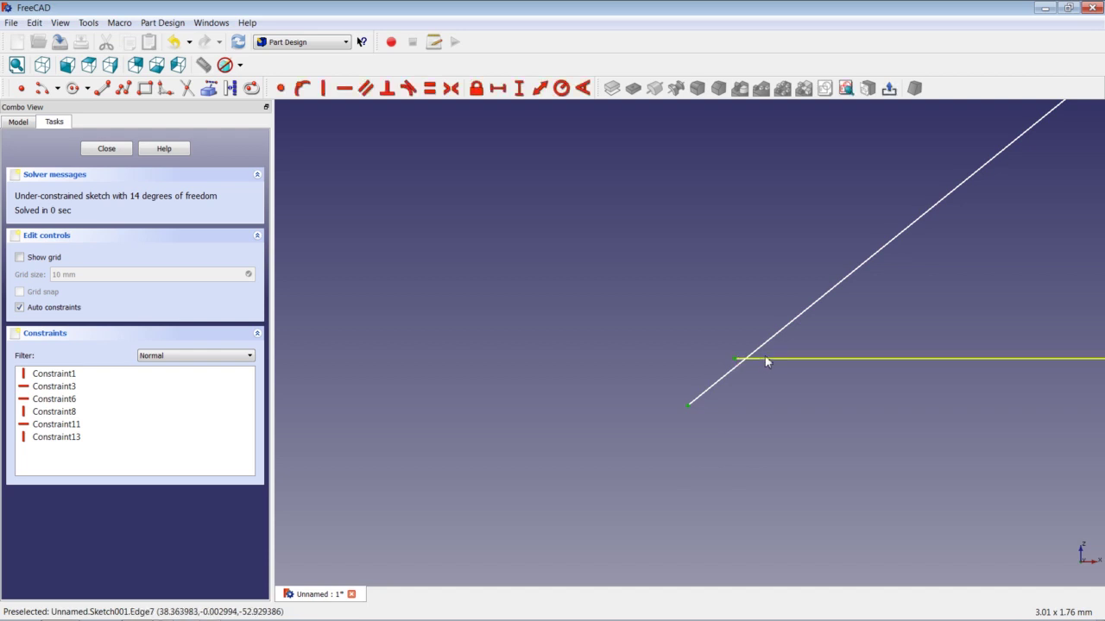
click(282, 89)
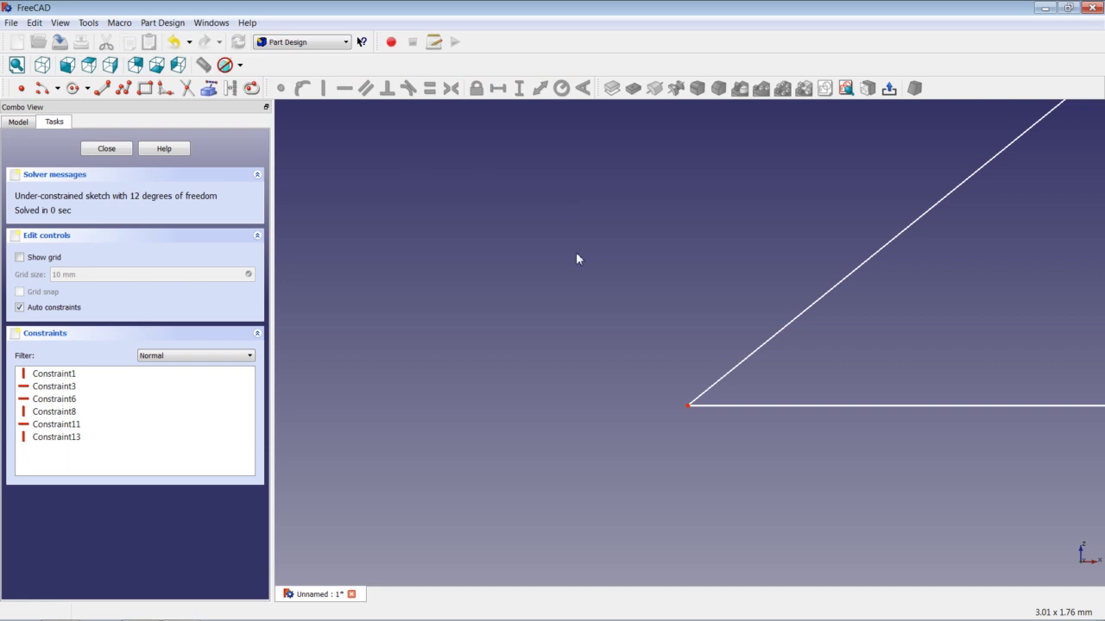
scroll(588, 280, down, 5)
scroll(589, 281, down, 6)
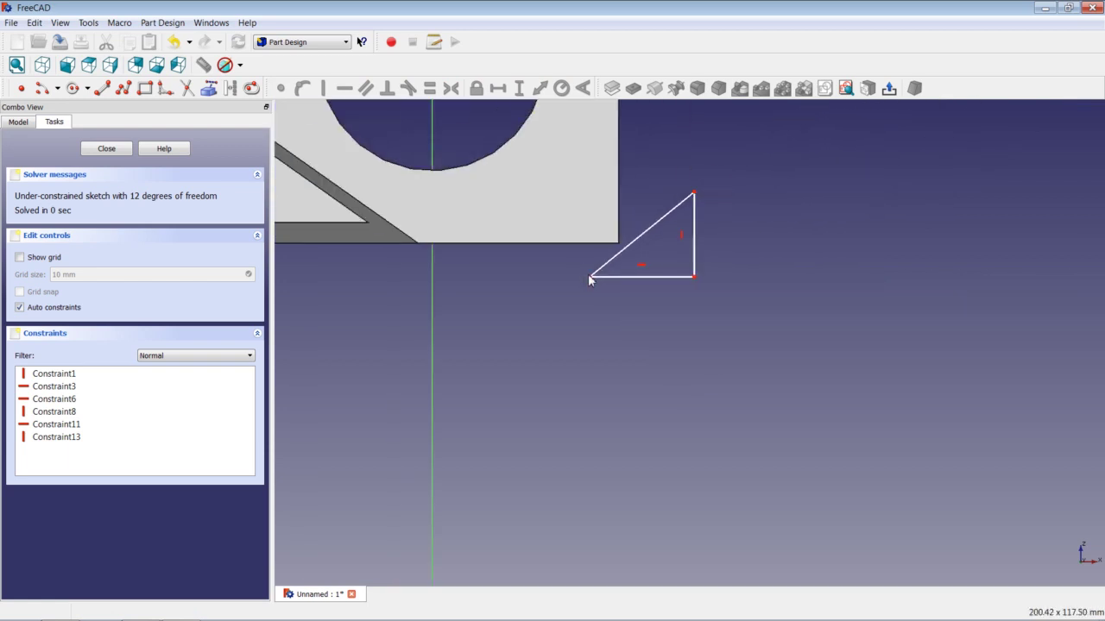
Step: Sketch a fourth closed right triangle about 19 mm wide outside the cube's lower-left corner, with horizontal and vertical legs
scroll(435, 205, down, 3)
scroll(436, 205, up, 6)
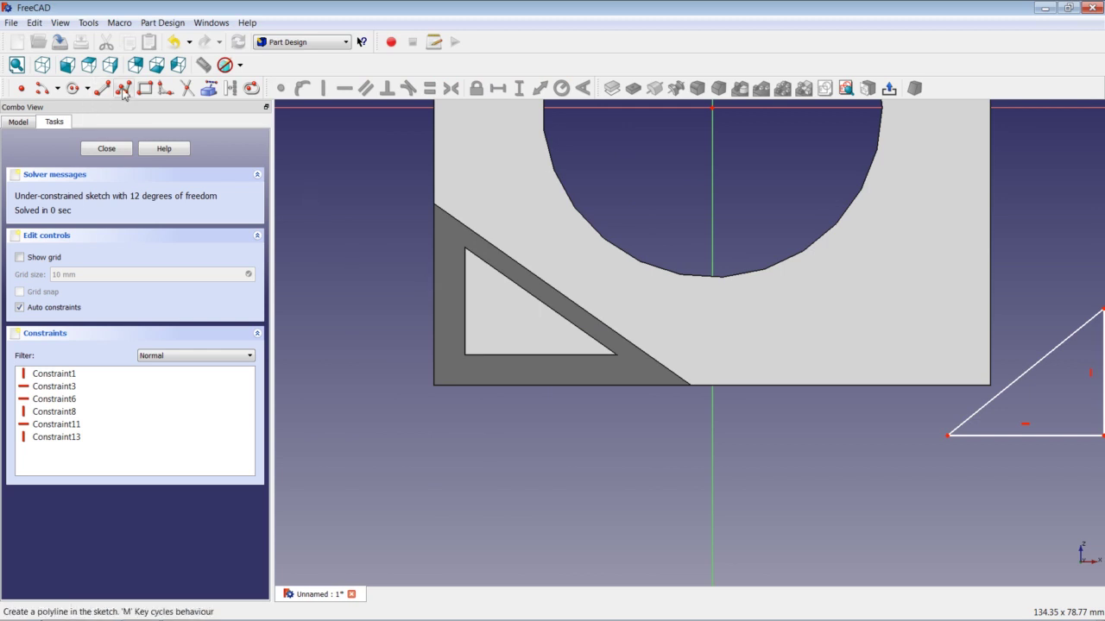
click(123, 88)
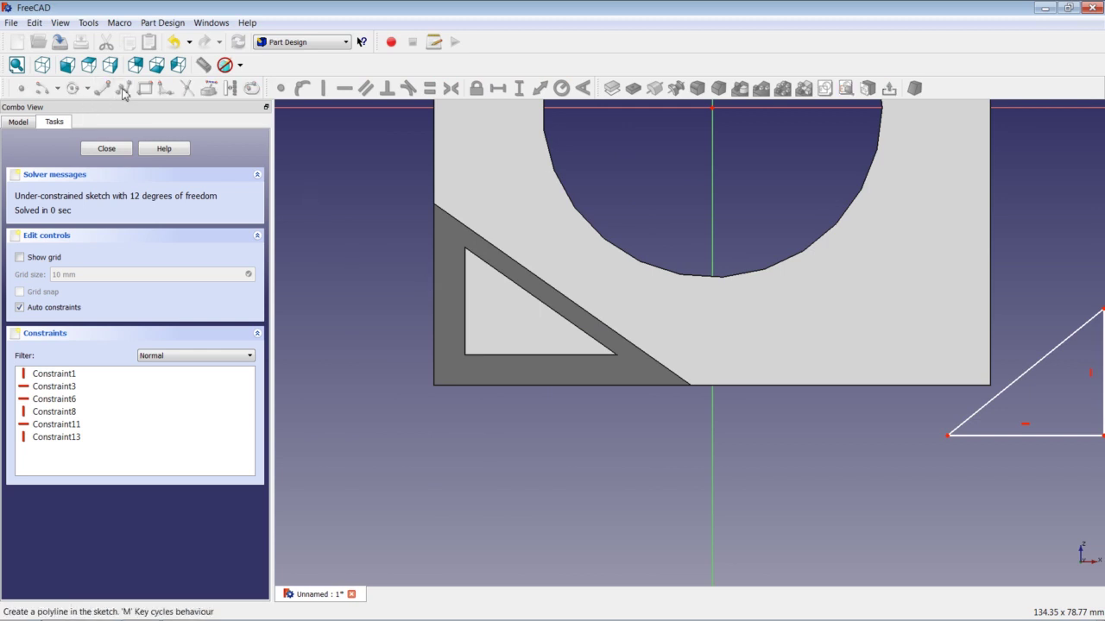
click(487, 435)
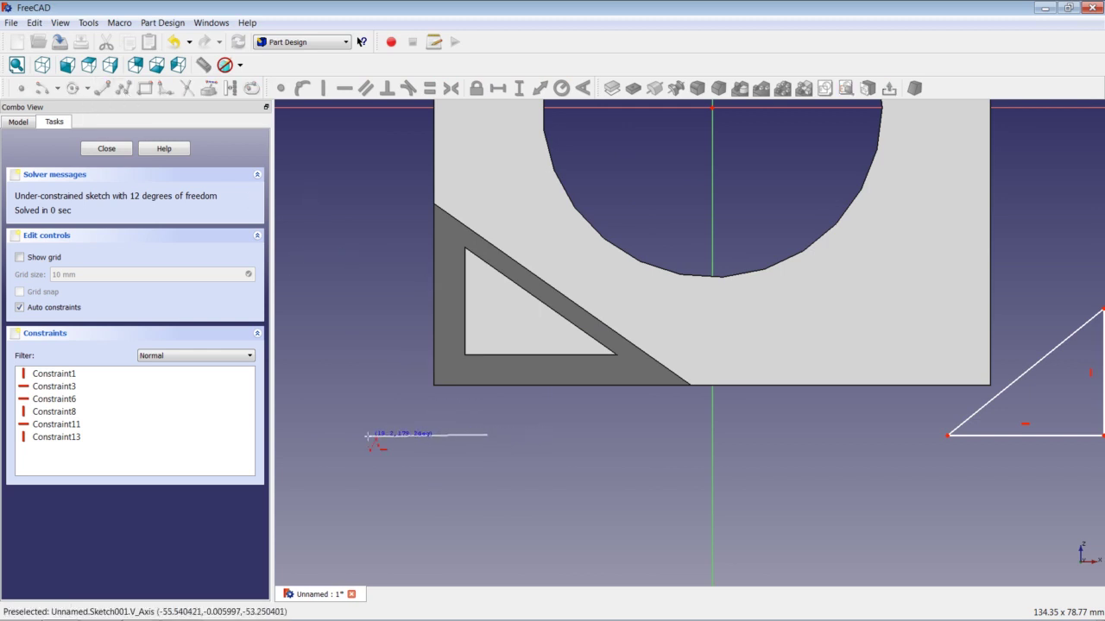
click(370, 435)
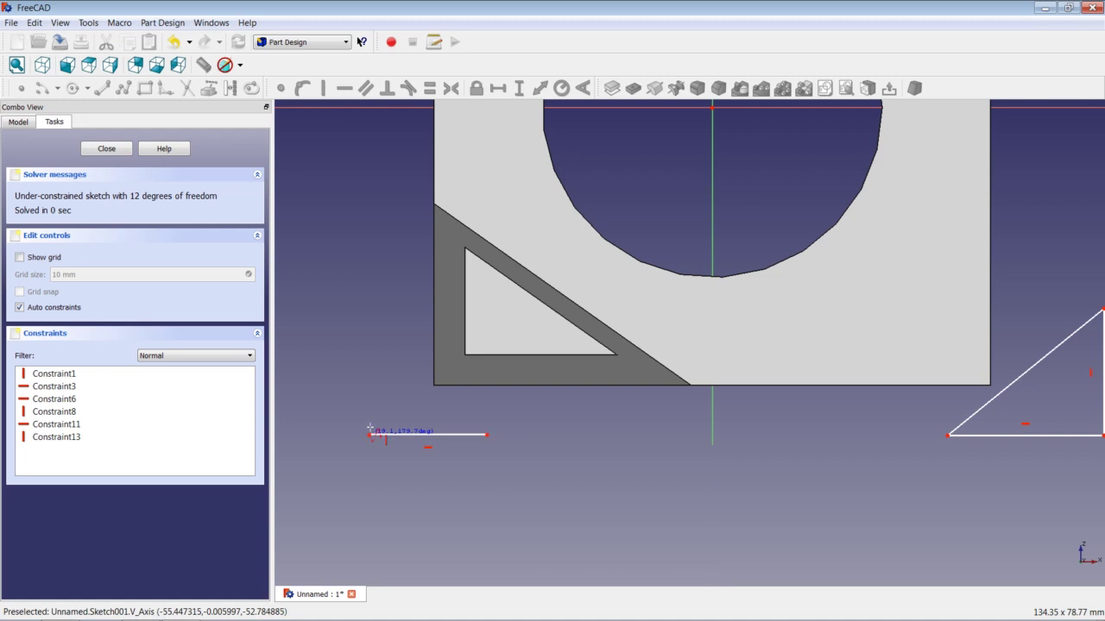
click(370, 342)
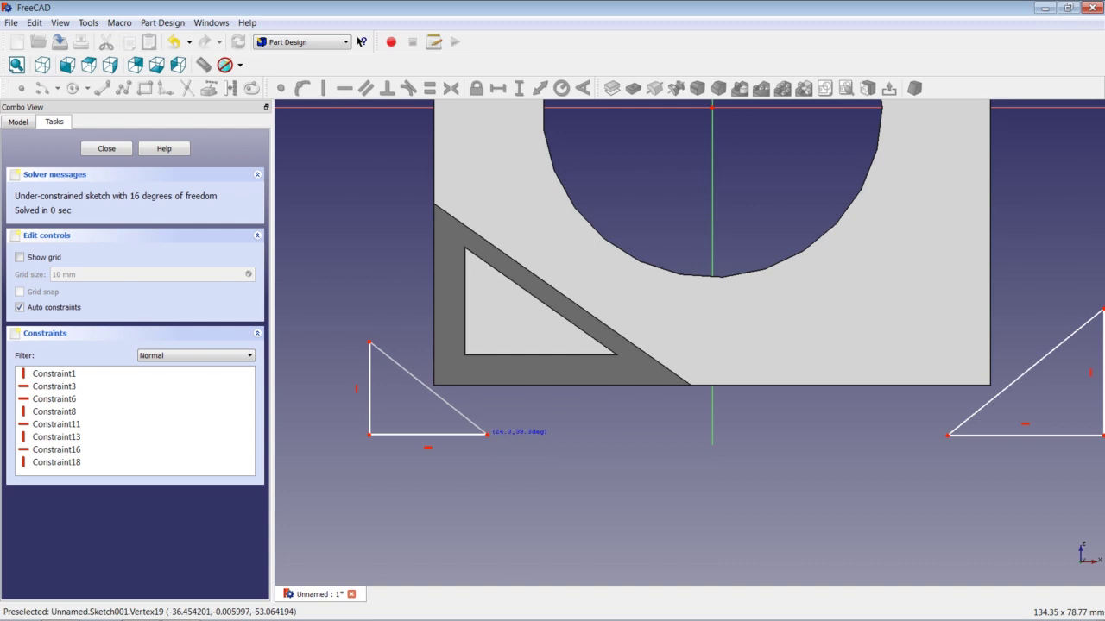
click(488, 434)
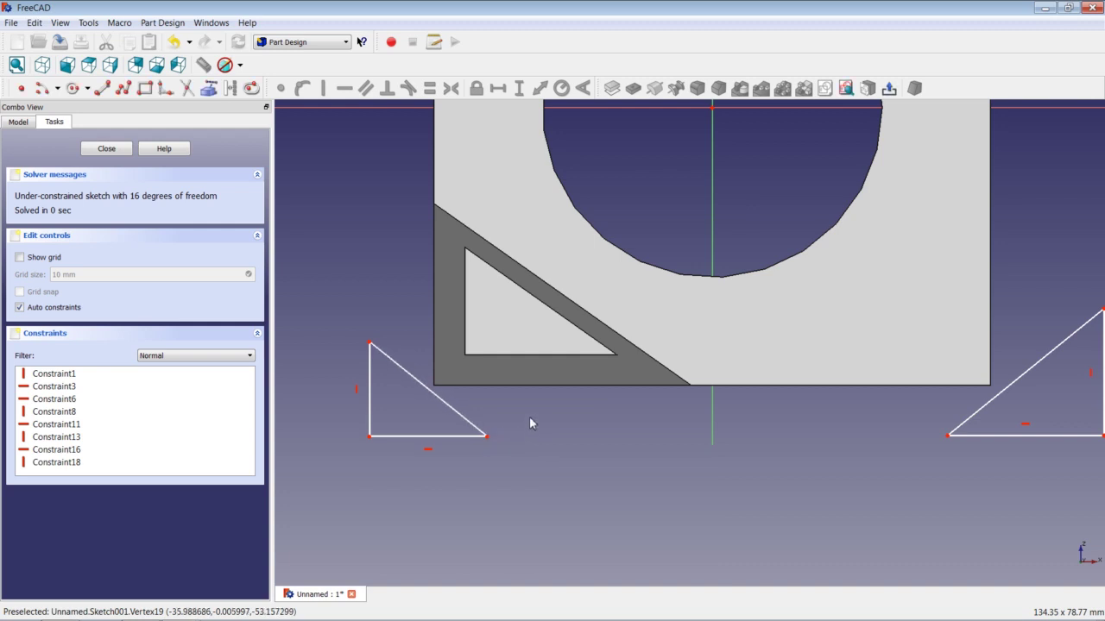
Step: Constrain the horizontal and vertical legs of all four corner triangles to equal length
scroll(588, 260, down, 5)
scroll(609, 164, up, 3)
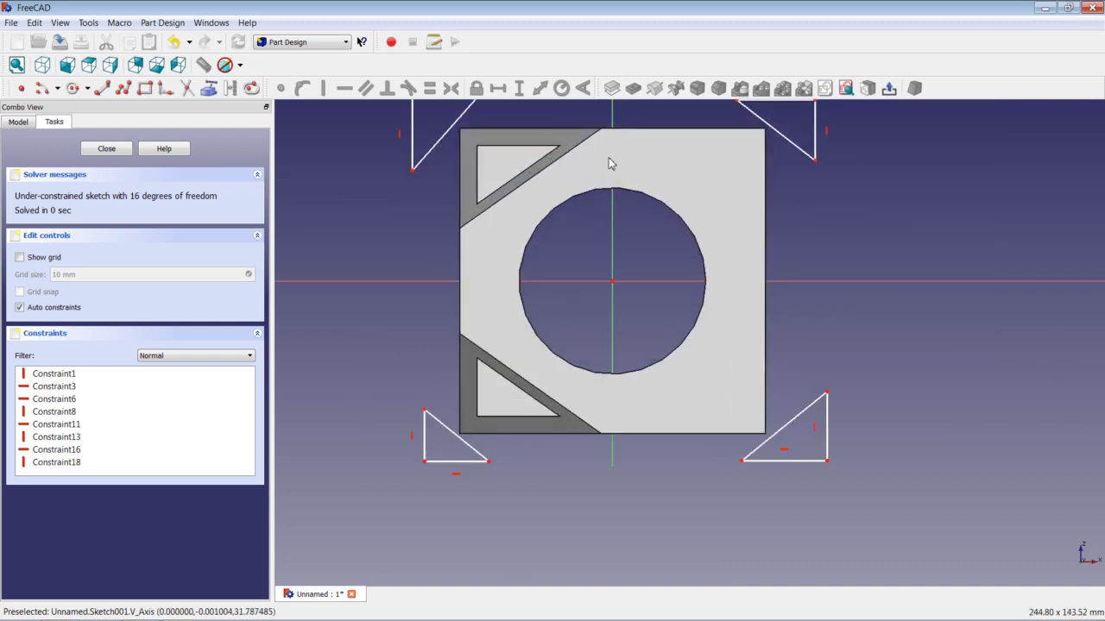
scroll(609, 164, down, 3)
scroll(609, 164, up, 4)
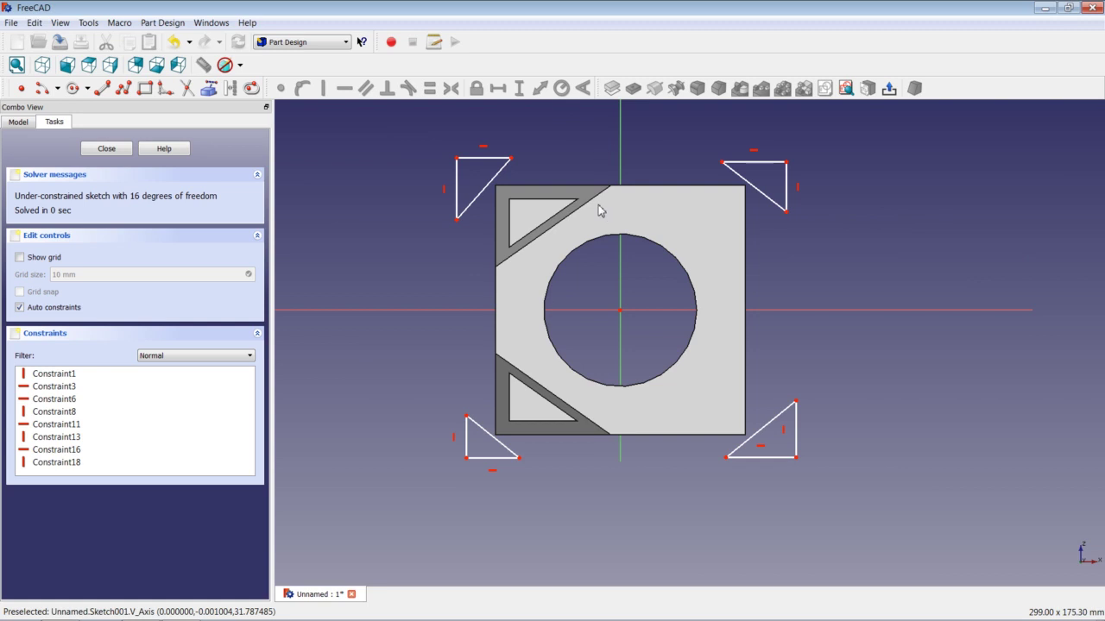
click(458, 186)
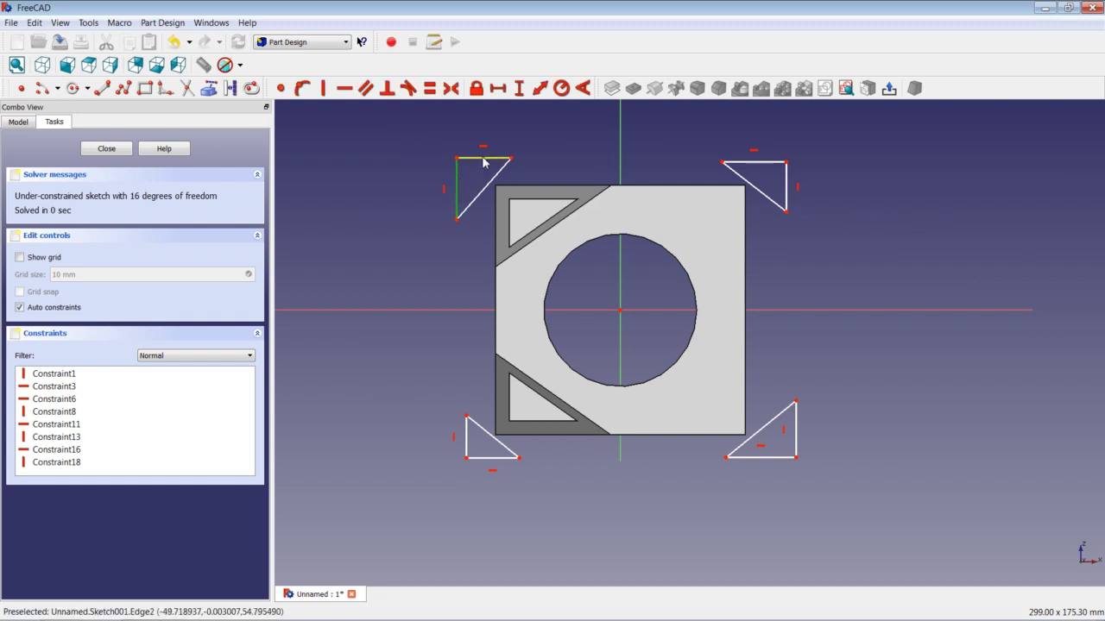
click(483, 158)
click(763, 162)
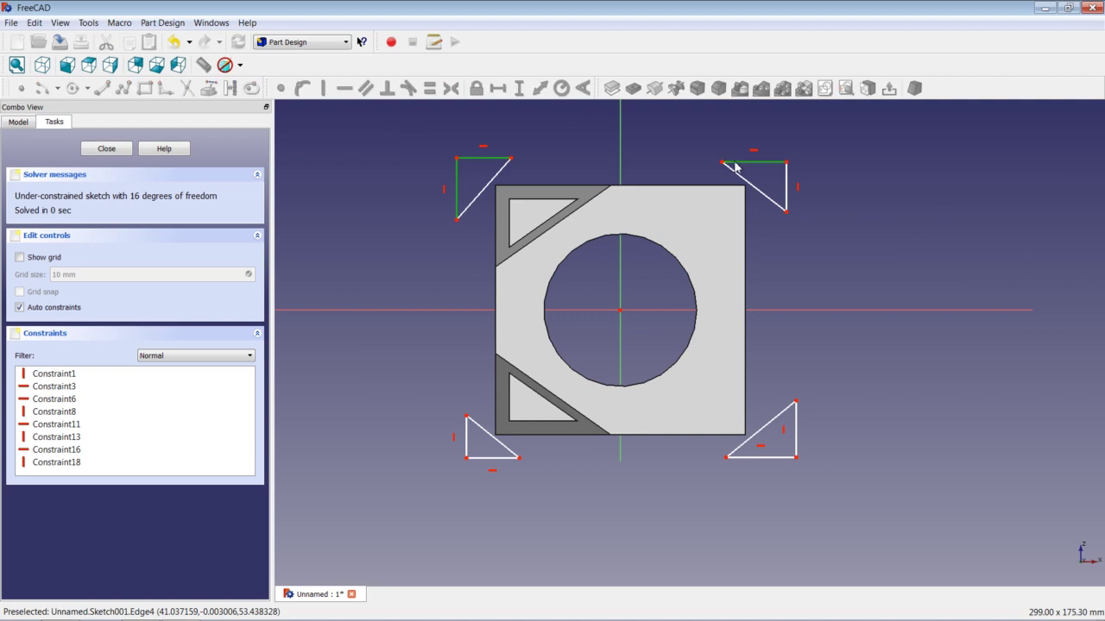
click(787, 186)
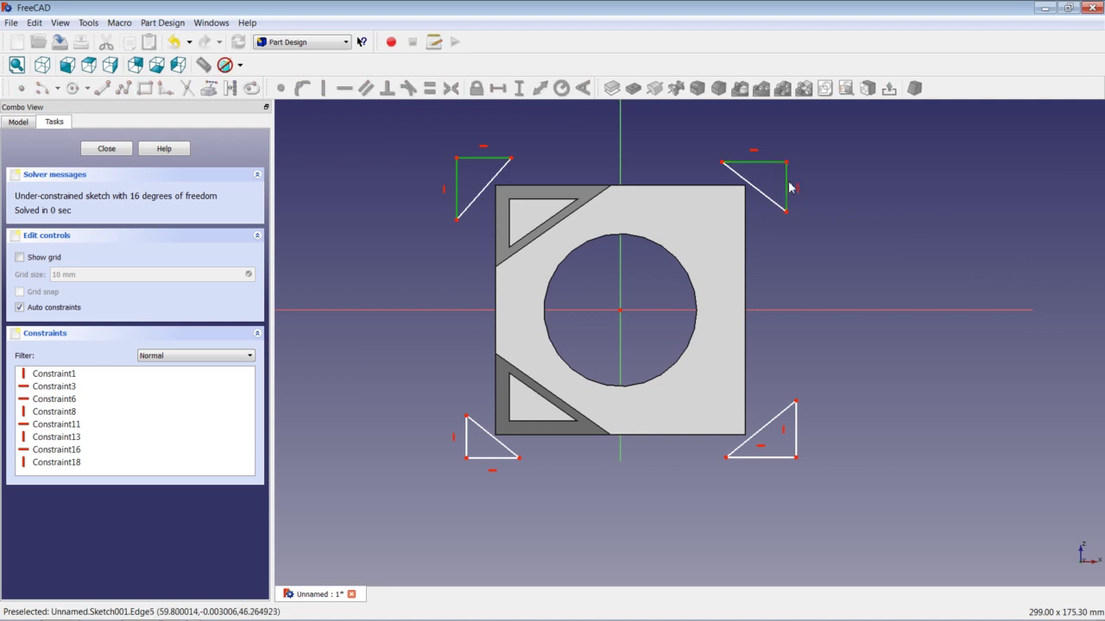
click(779, 458)
click(486, 458)
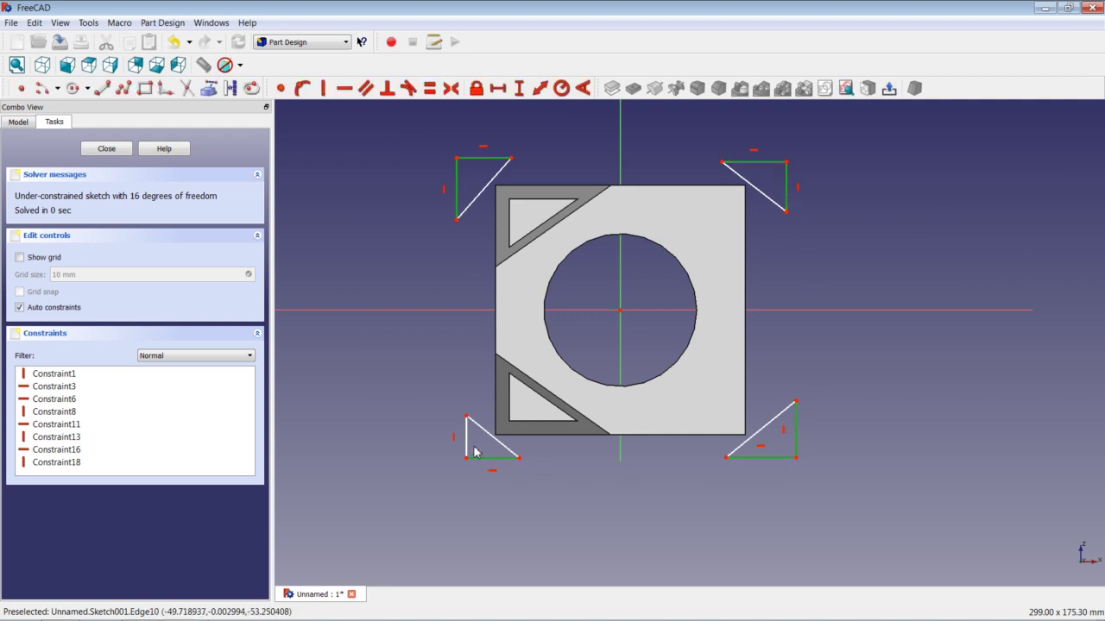
click(466, 445)
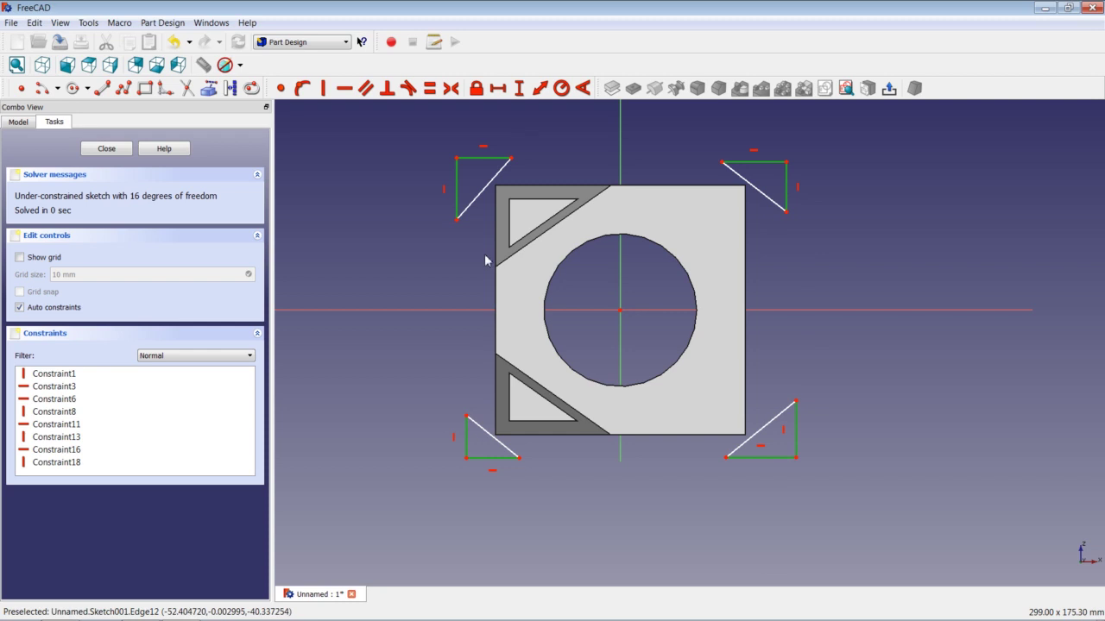
click(430, 89)
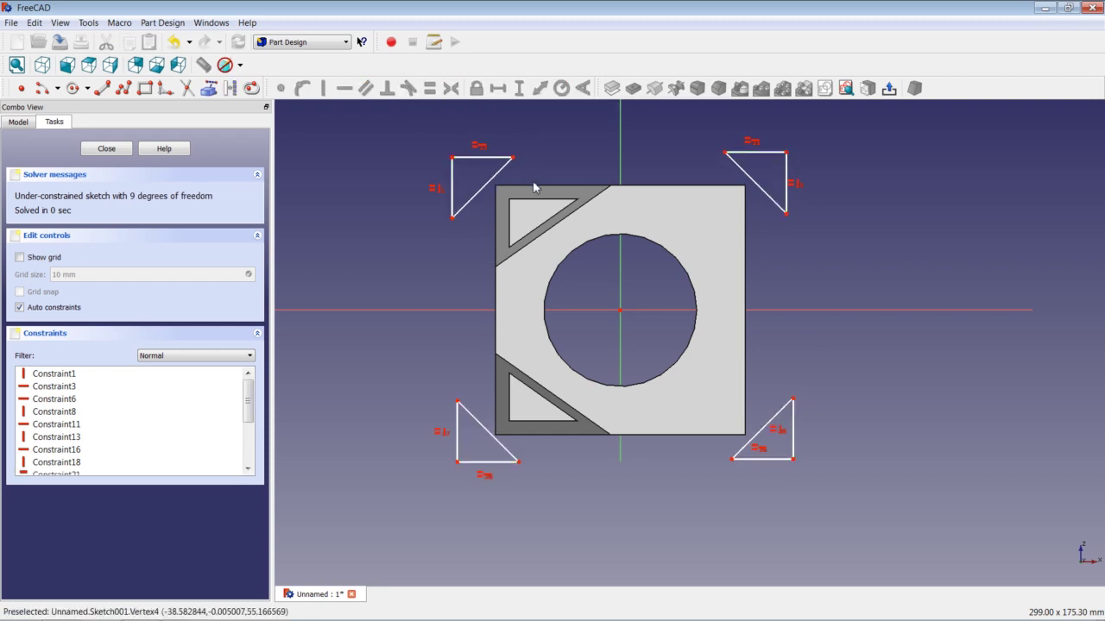
Step: Make the facing hypotenuse endpoints of the upper-left and lower-left triangles symmetric about the horizontal axis
click(452, 218)
click(458, 402)
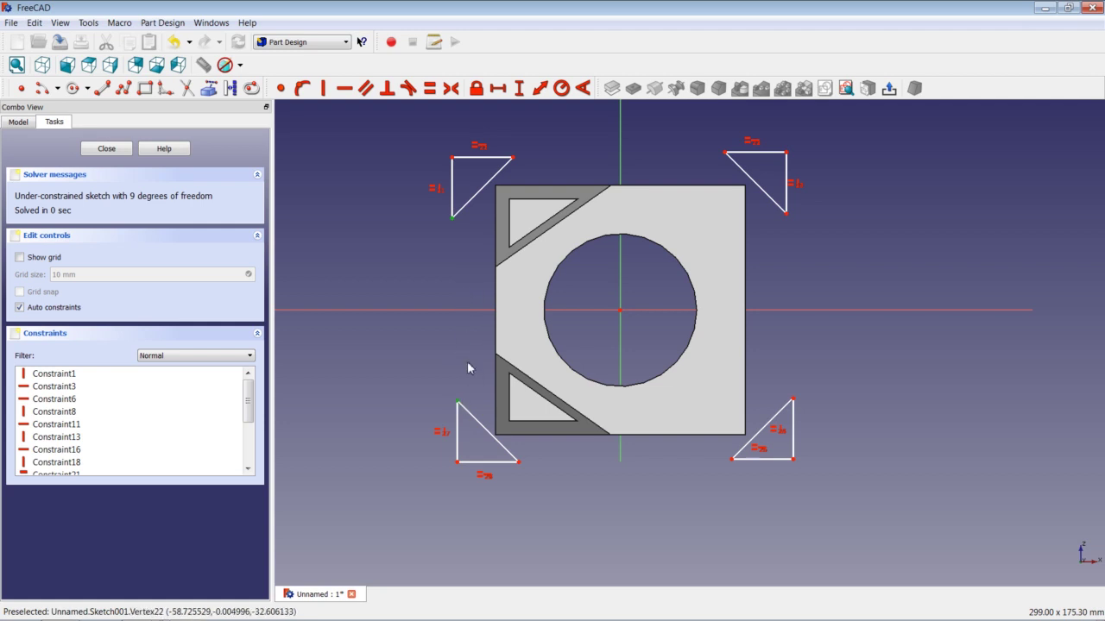
click(468, 310)
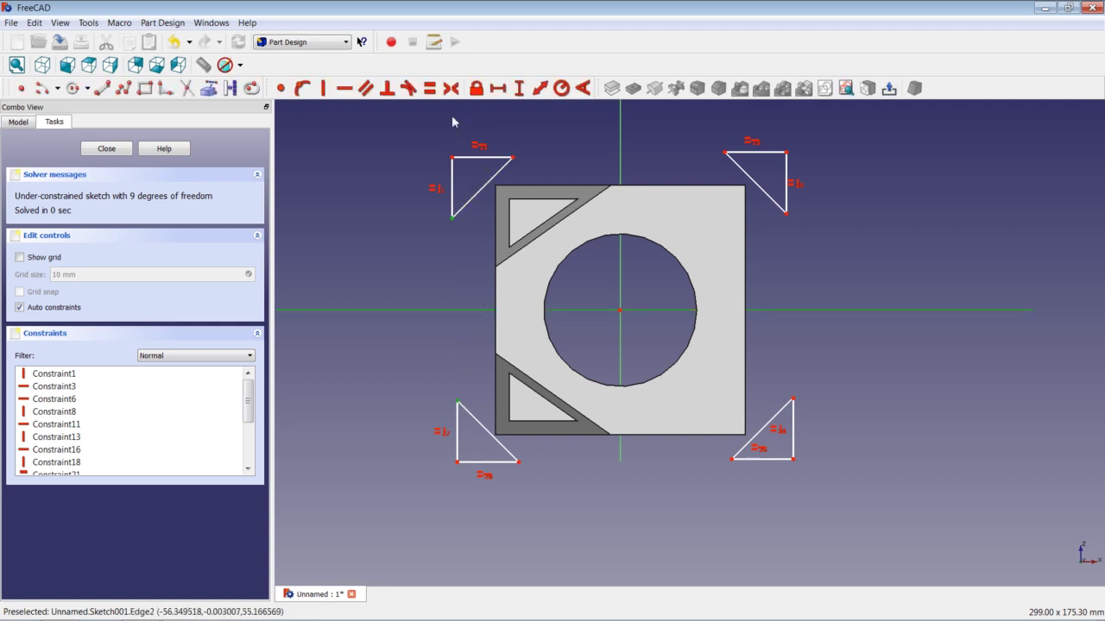
click(450, 88)
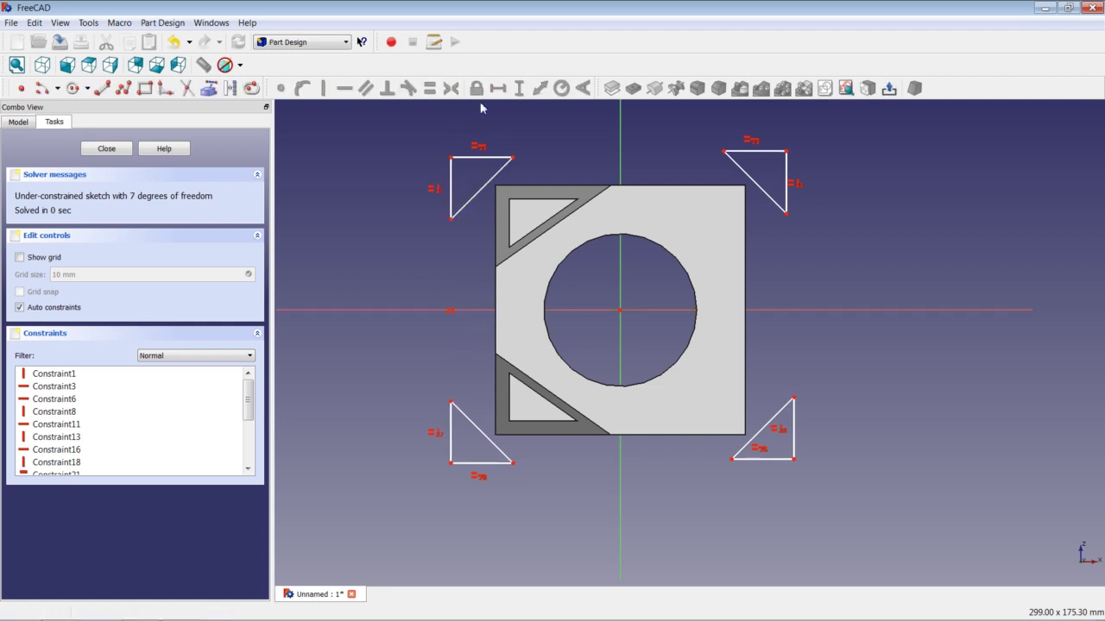
Step: Make the facing inner vertices of the two upper triangles symmetric about the vertical axis
click(513, 159)
click(620, 168)
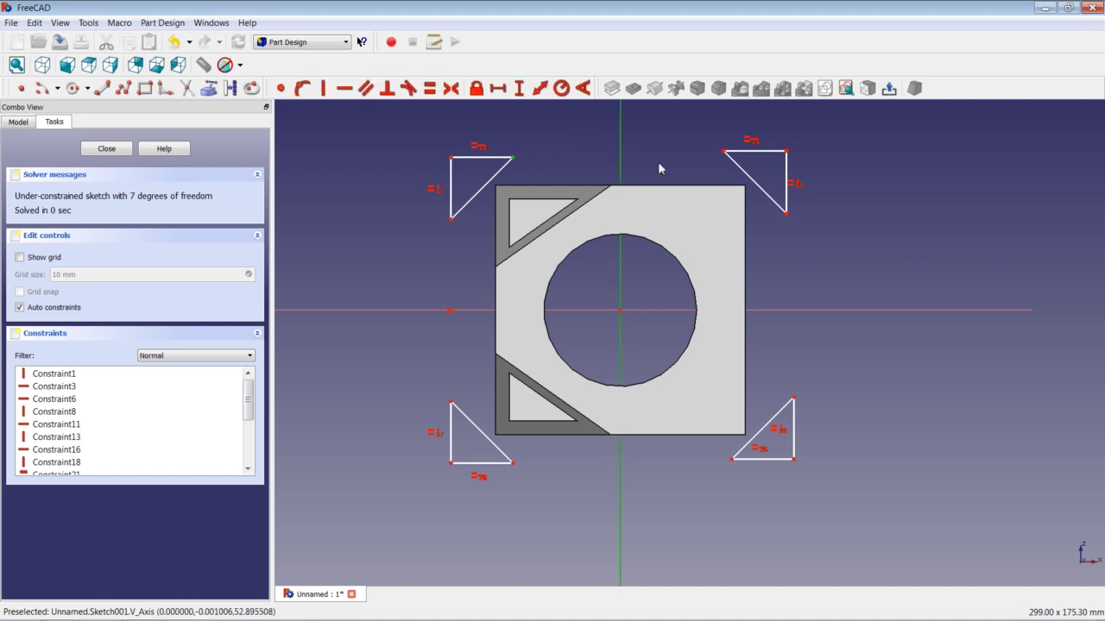
click(723, 152)
click(451, 88)
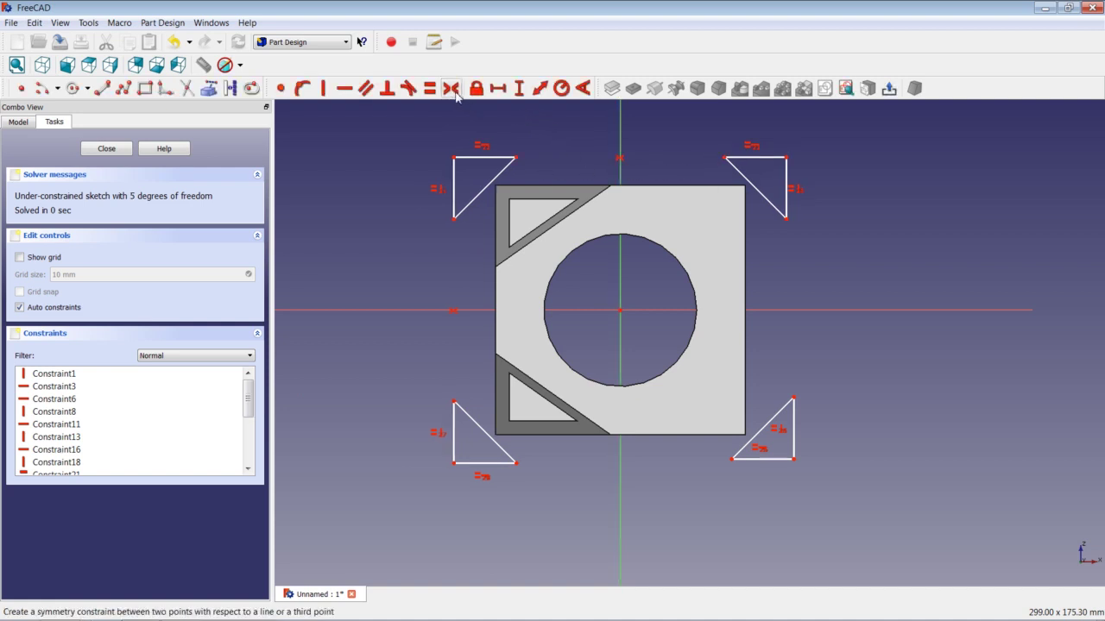
Step: Make the facing inner vertices of the two lower triangles symmetric about the vertical axis
click(516, 464)
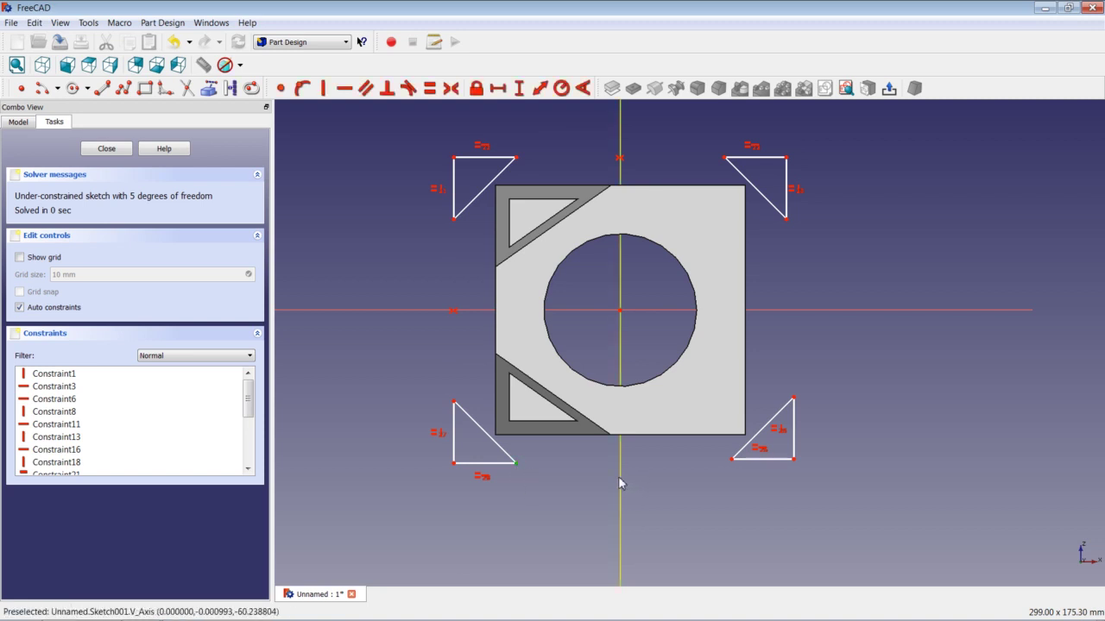
click(731, 461)
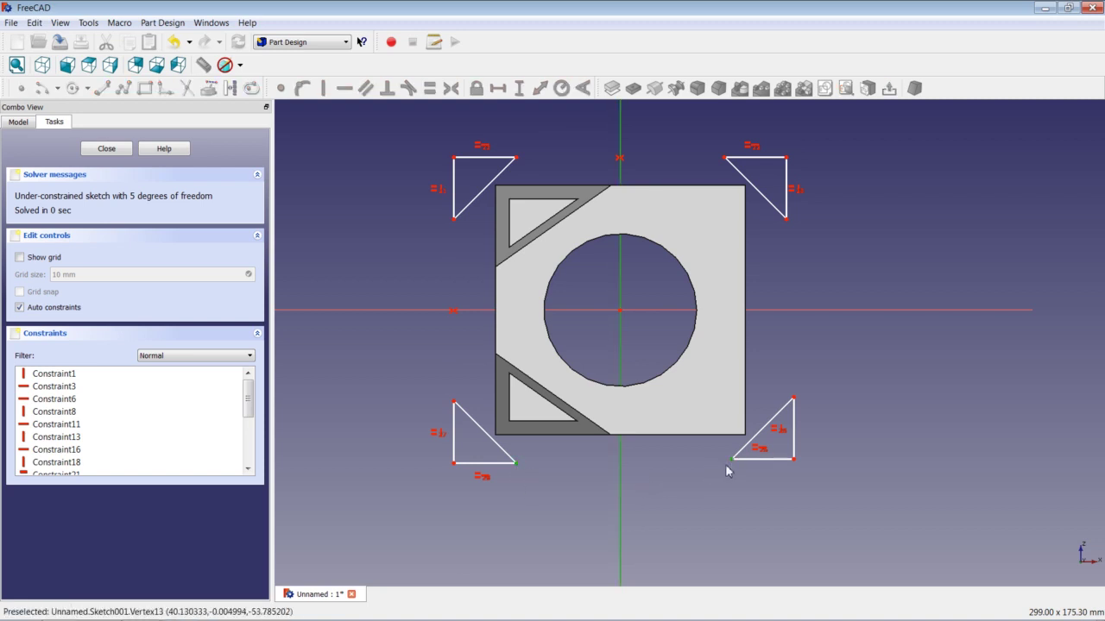
click(429, 88)
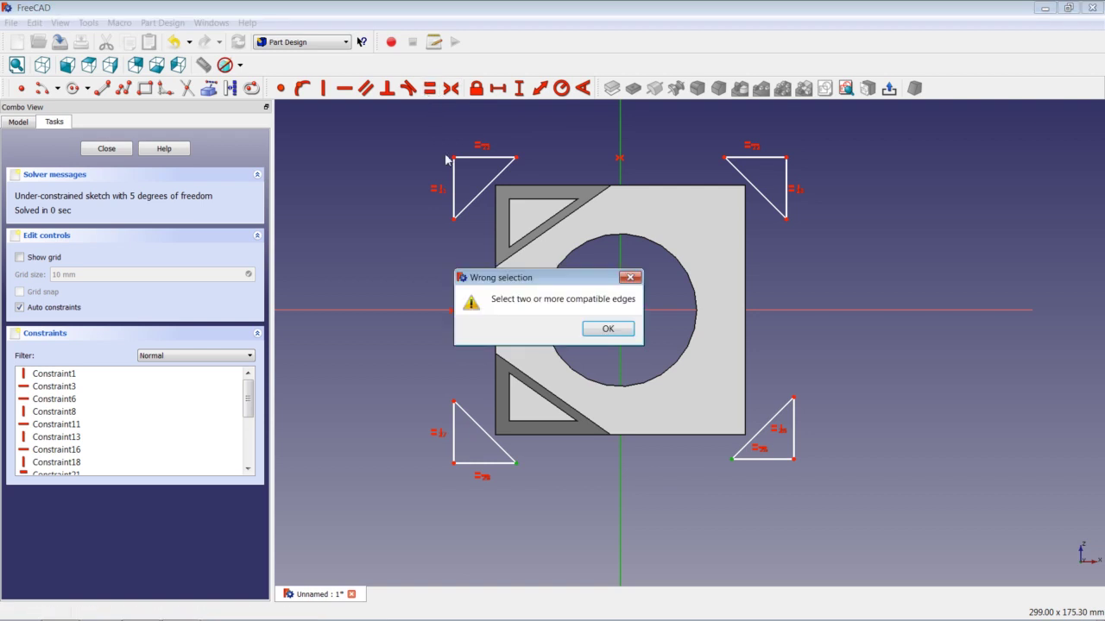
click(608, 331)
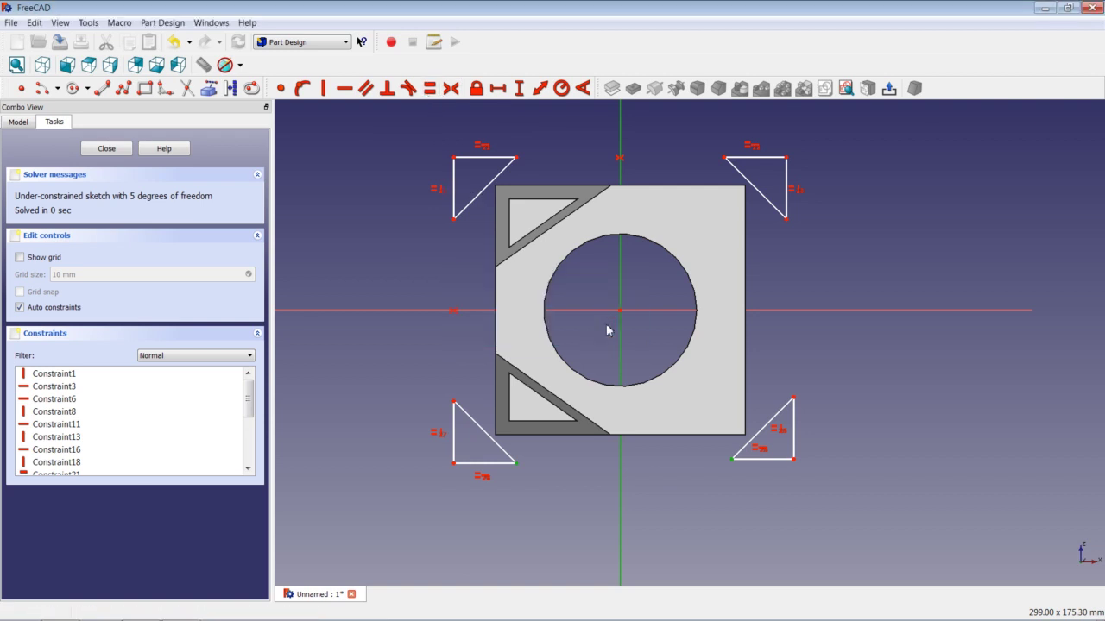
click(451, 88)
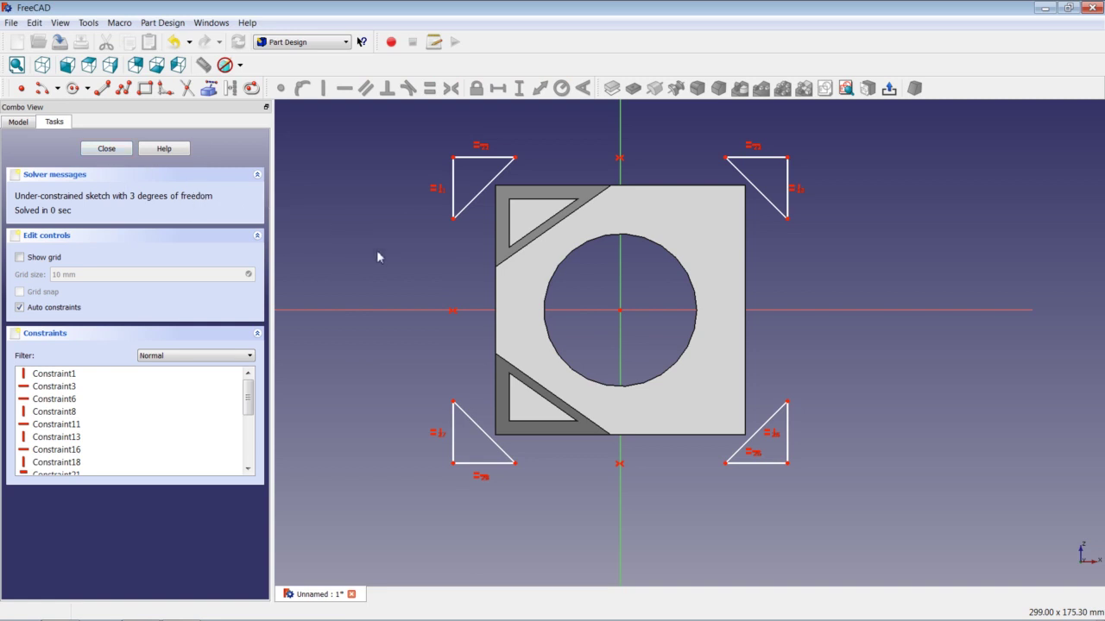
Step: Constrain the distance from the sketch origin to the upper-left triangle's hypotenuse to 56 mm
click(480, 207)
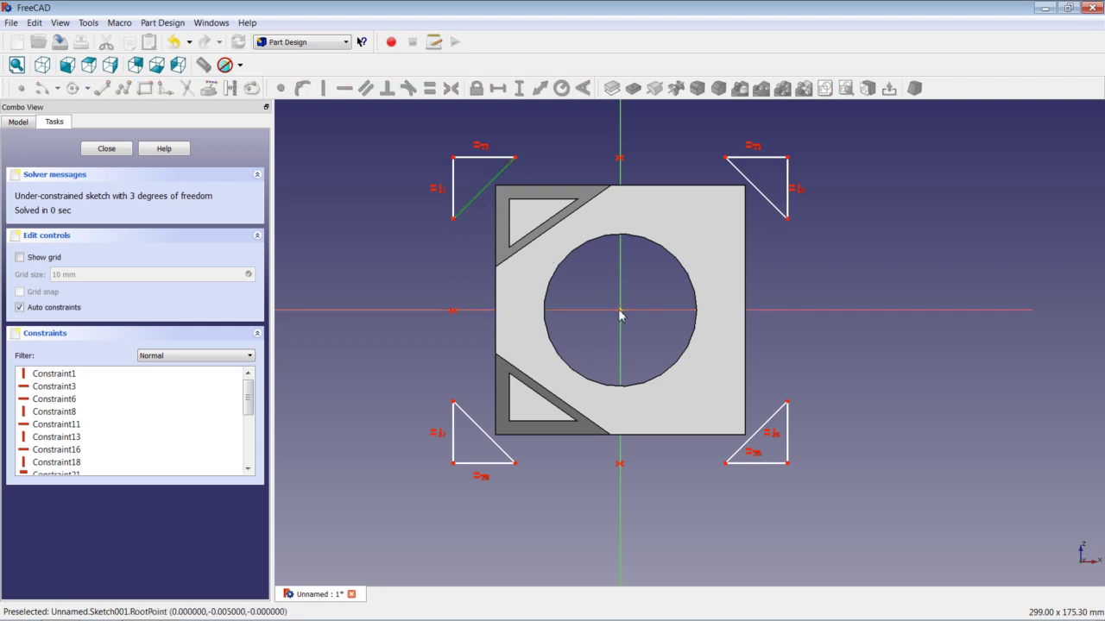
click(540, 88)
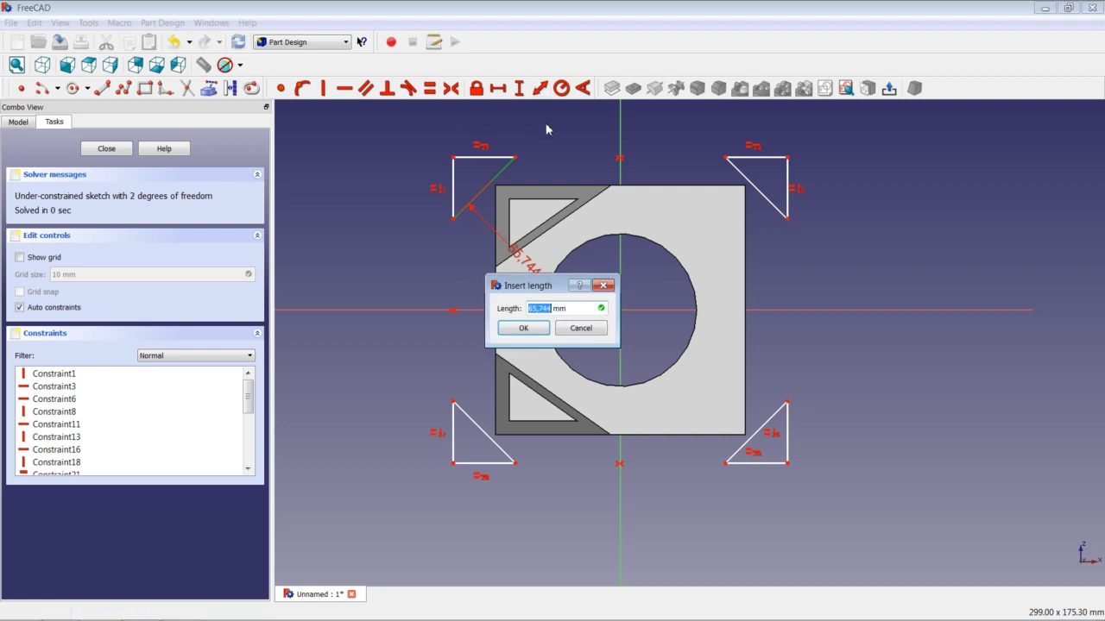
text(56)
key(Return)
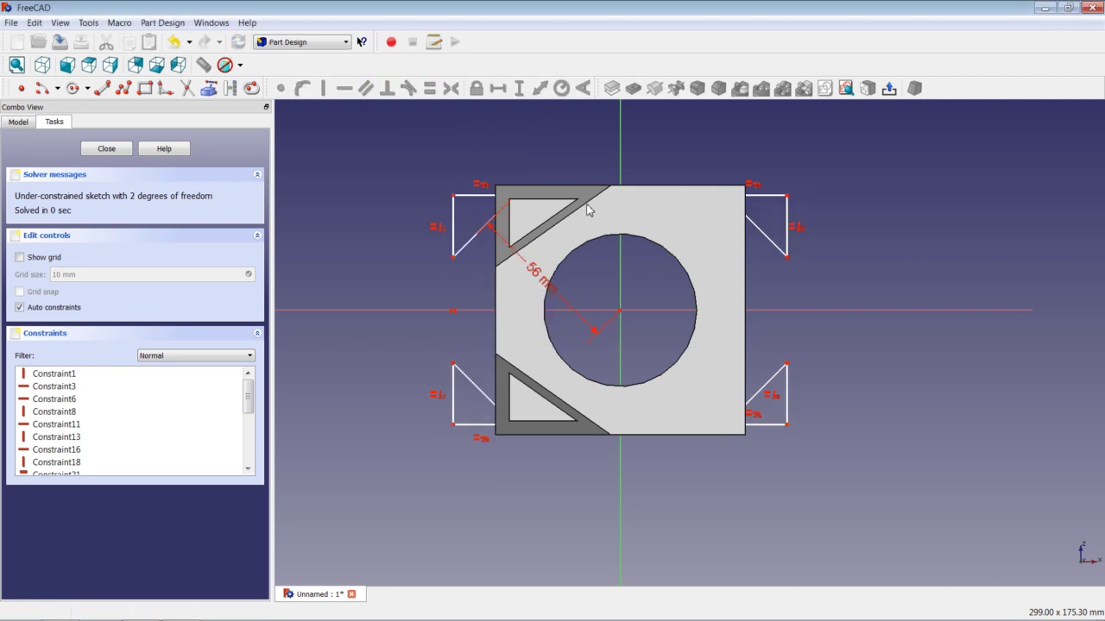
Step: Set the vertical distance between the two left triangles' outer corners to 100 mm and move the dimension outside the cube's left side
click(453, 196)
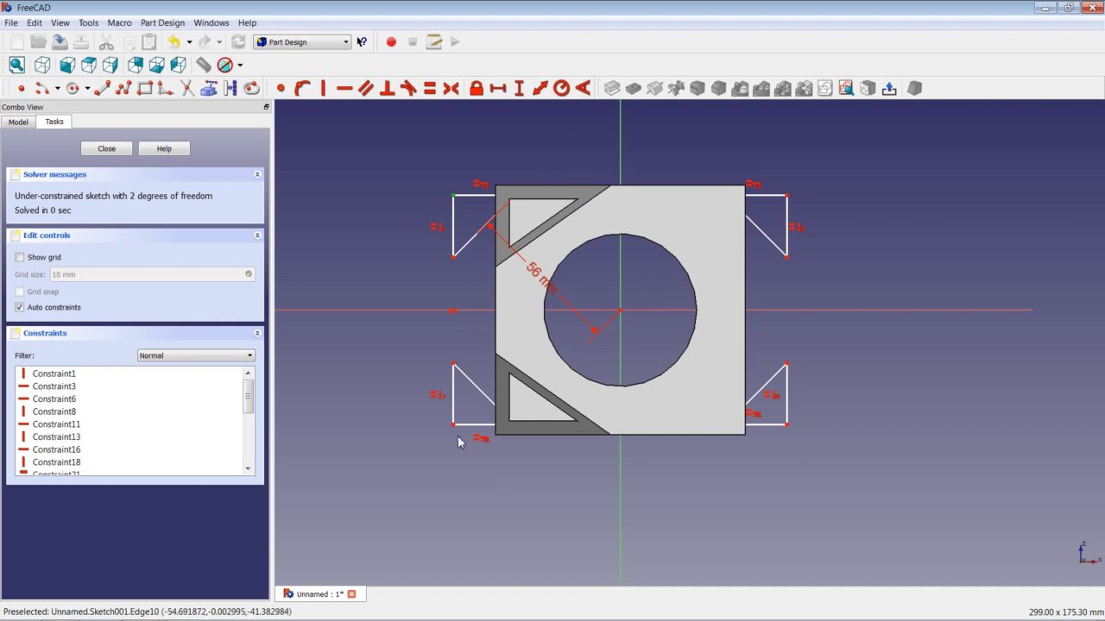
click(453, 425)
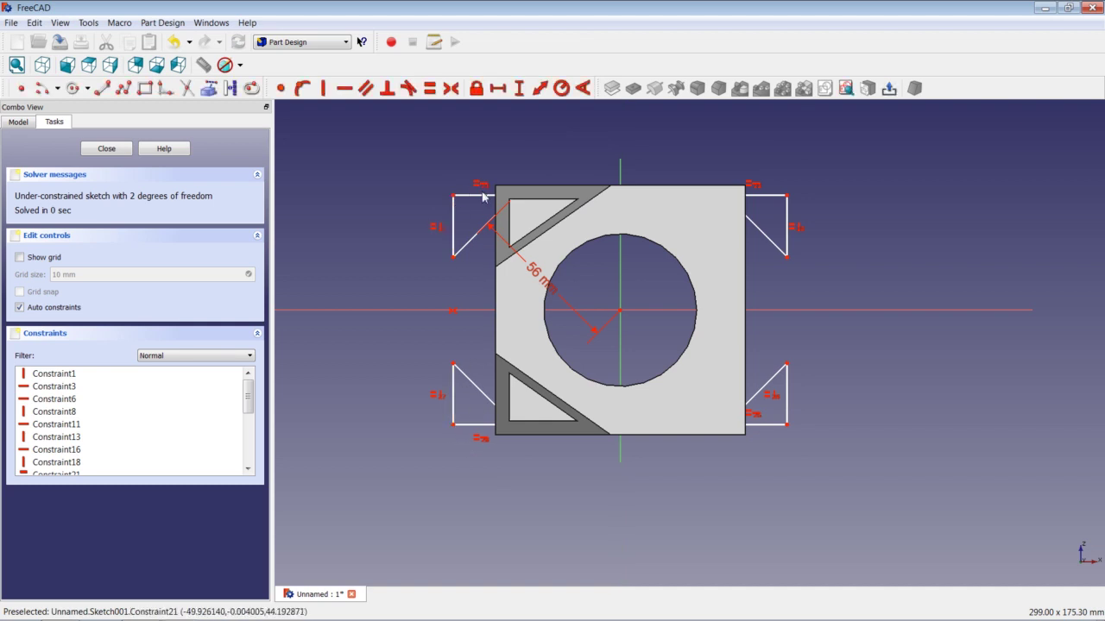
click(453, 195)
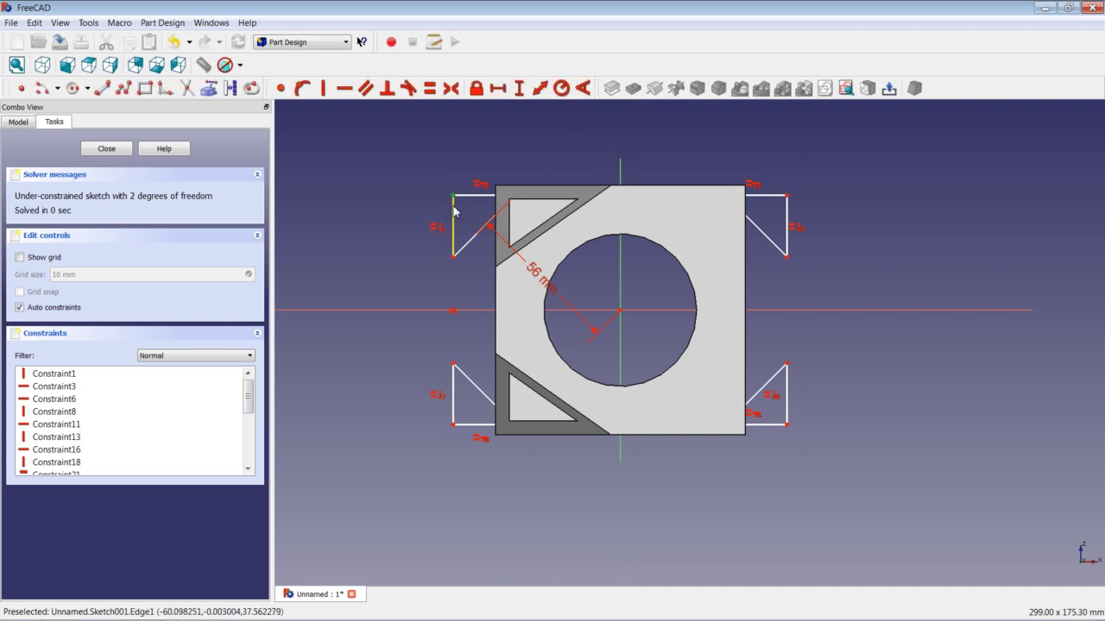
click(453, 426)
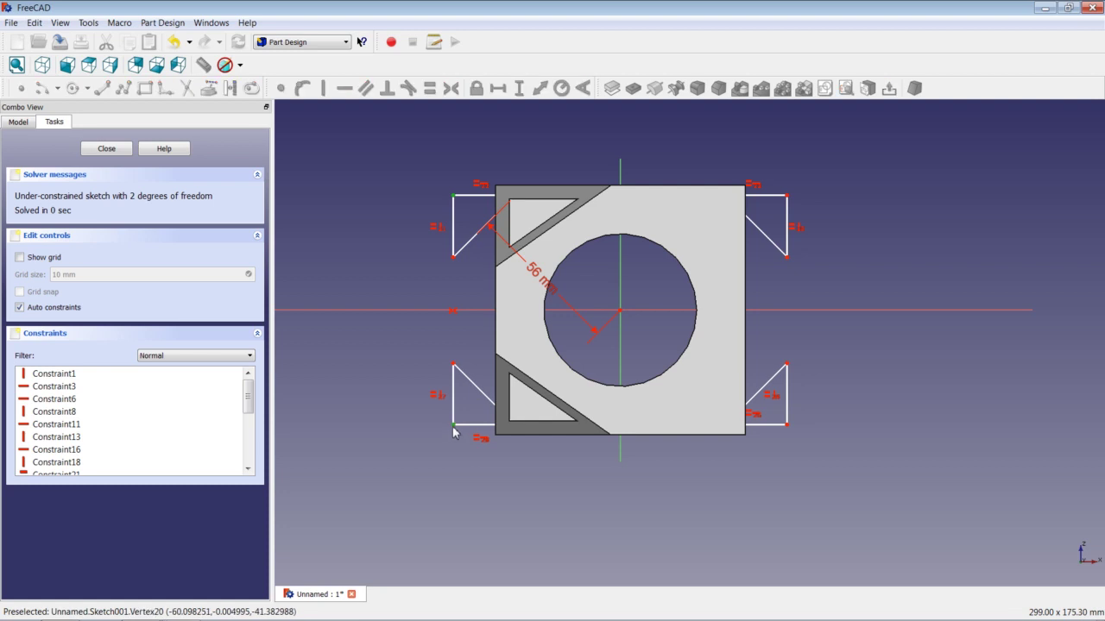
click(518, 88)
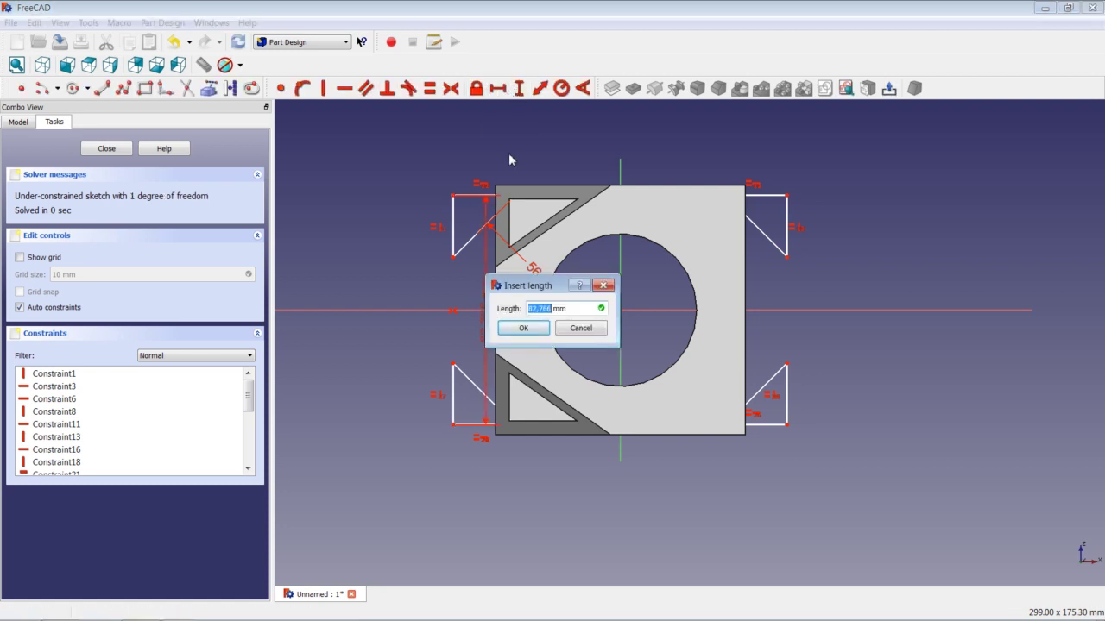
text(100)
key(Return)
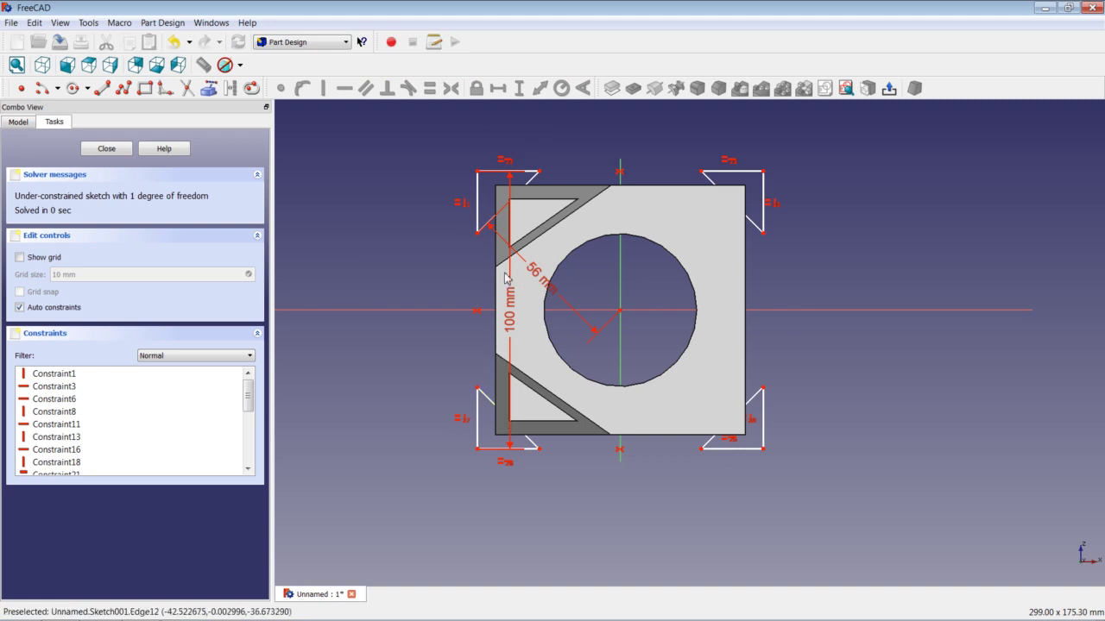
drag(512, 307, 397, 304)
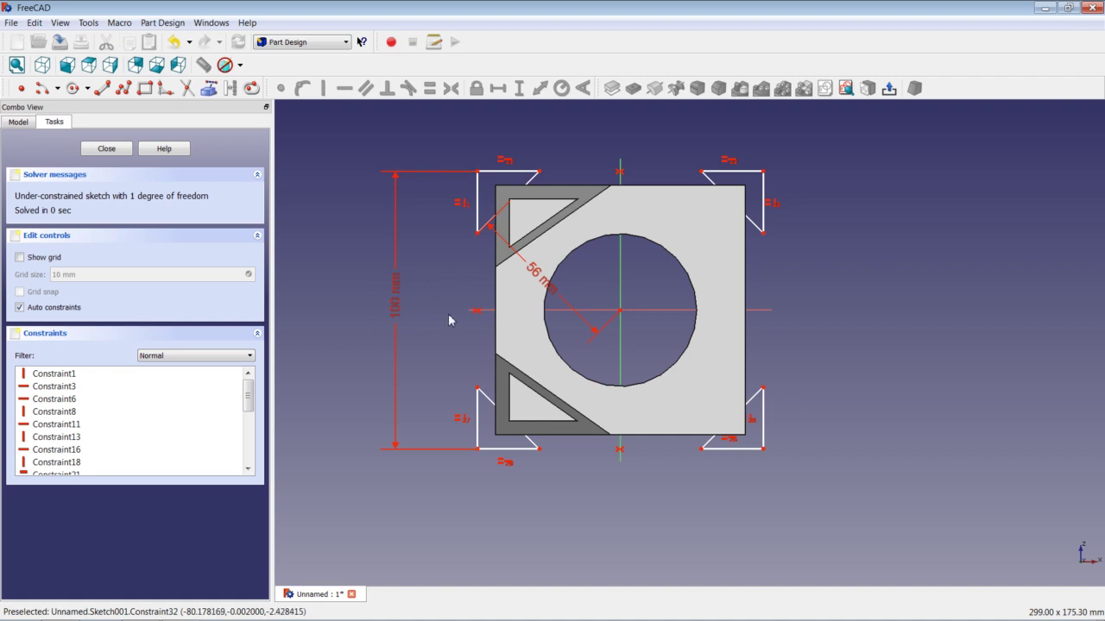
click(396, 302)
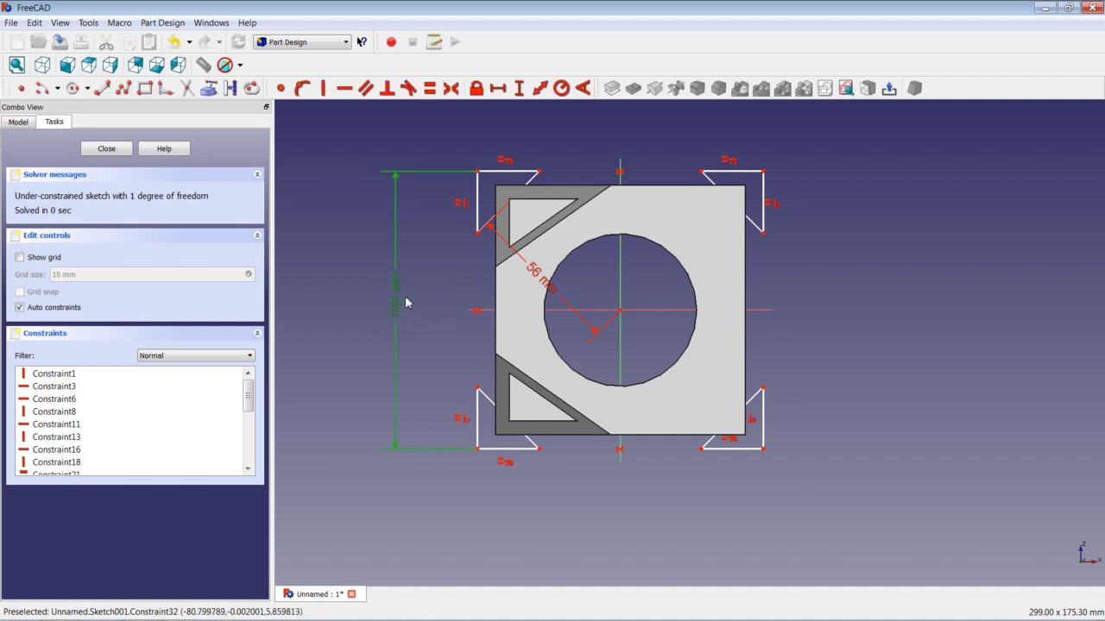
Step: Reposition the 100 mm vertical dimension beside the cube
drag(397, 301, 399, 302)
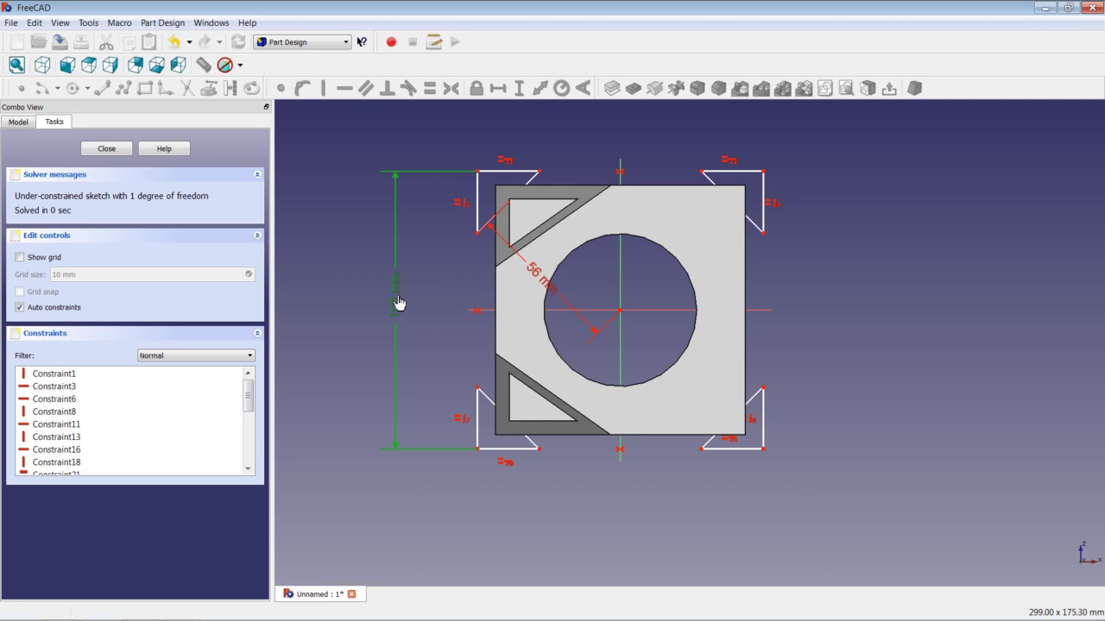
mouse_move(398, 302)
mouse_down()
mouse_move(426, 308)
mouse_move(382, 303)
mouse_move(402, 306)
mouse_up()
click(435, 293)
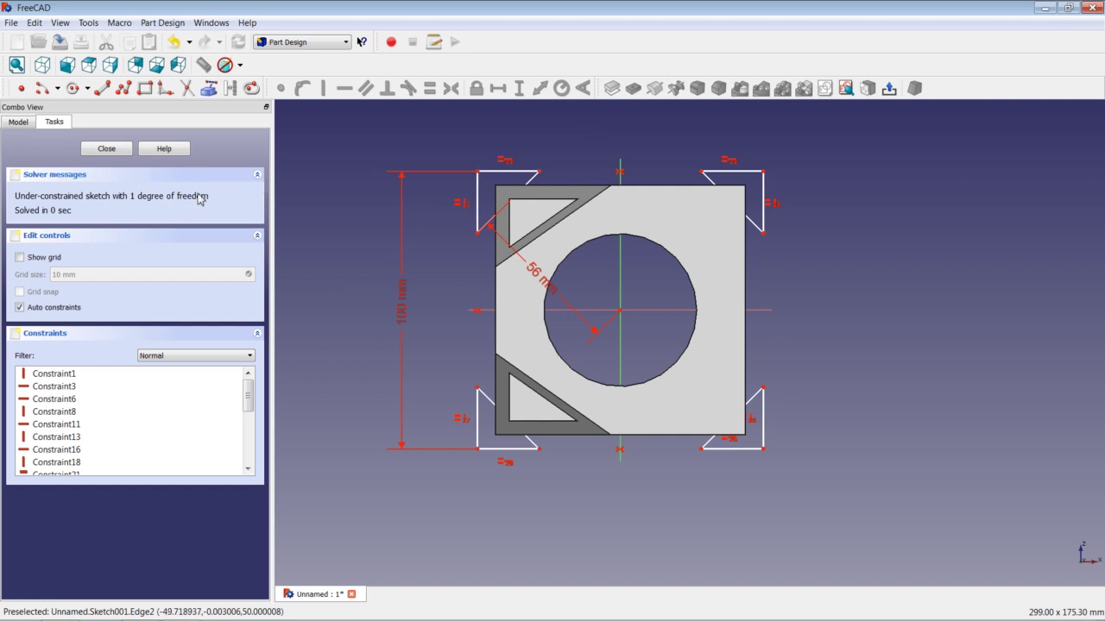
Step: Constrain the horizontal distance between the two upper triangles' outer corners to 130 mm and close the sketch
click(478, 173)
click(764, 173)
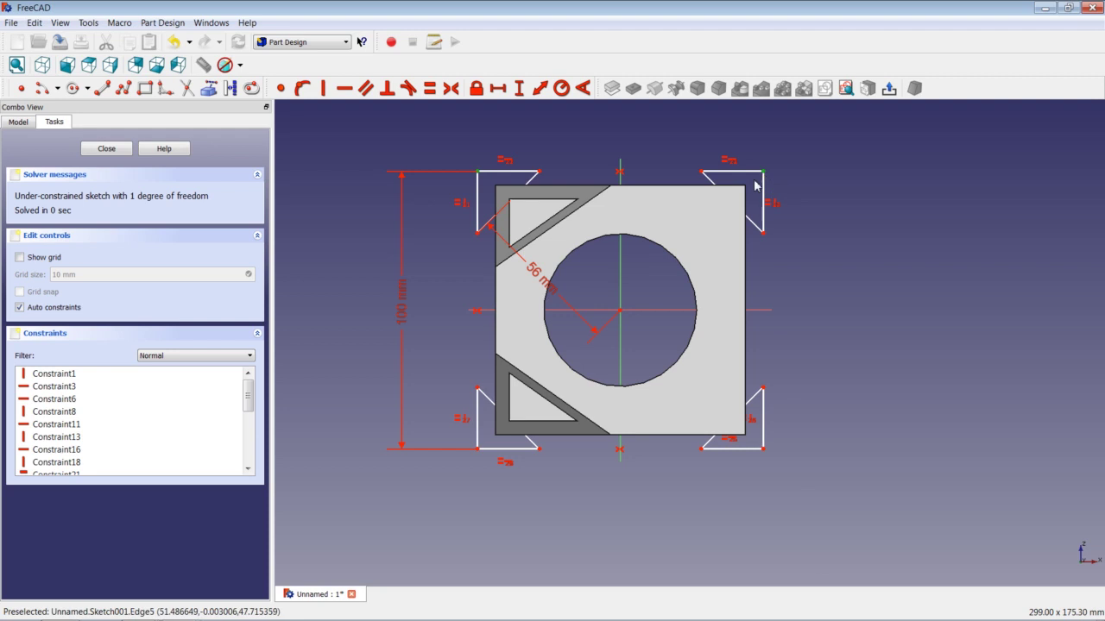
click(501, 89)
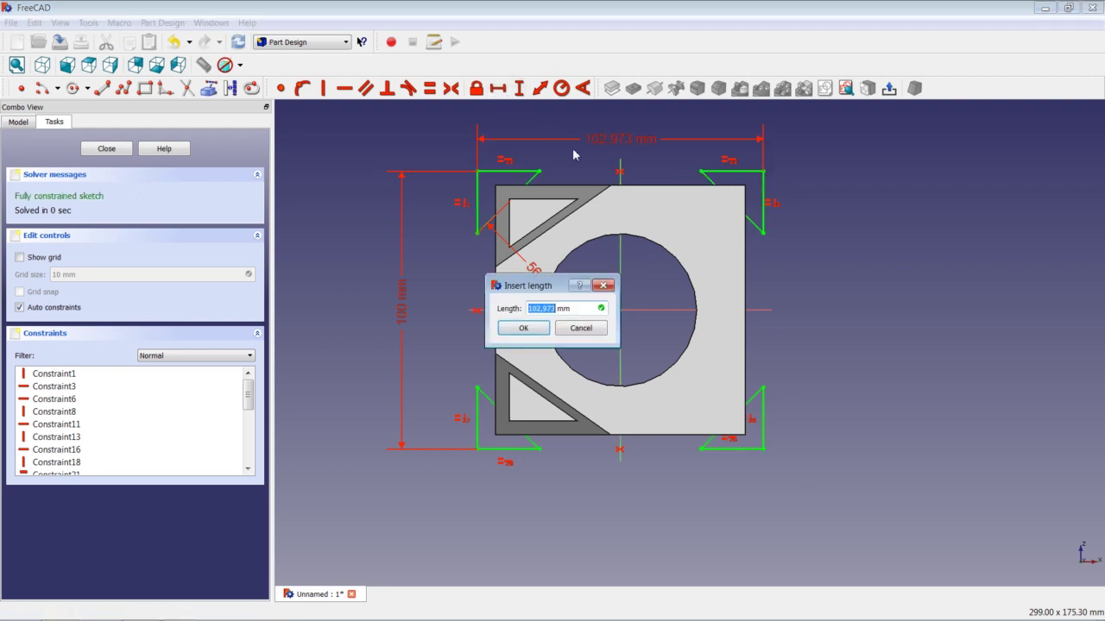
text(1)
key(Return)
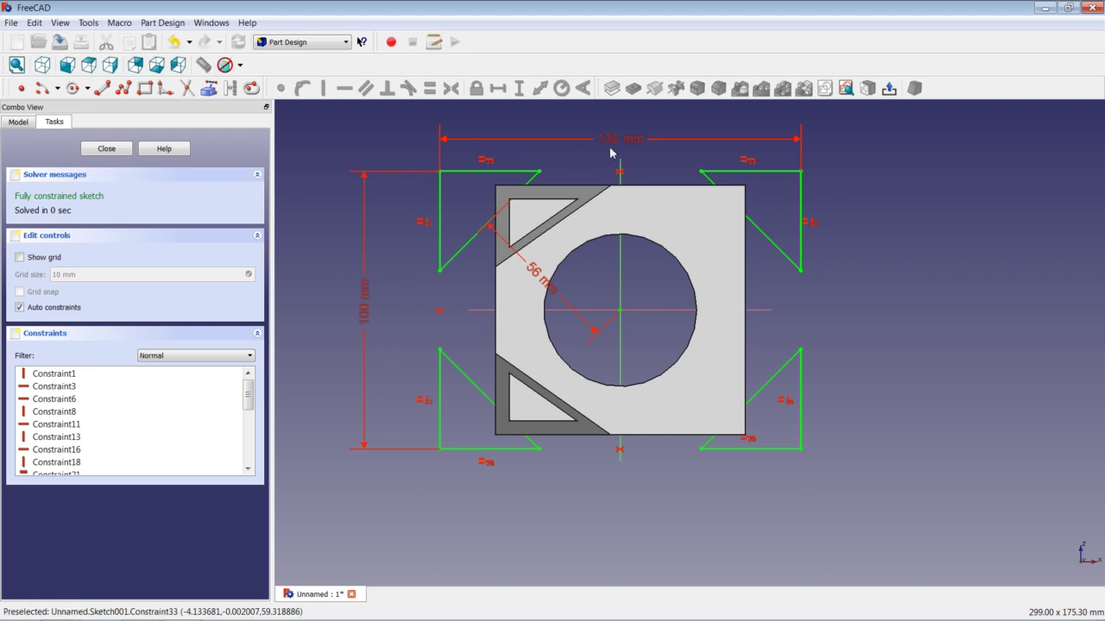
key(0)
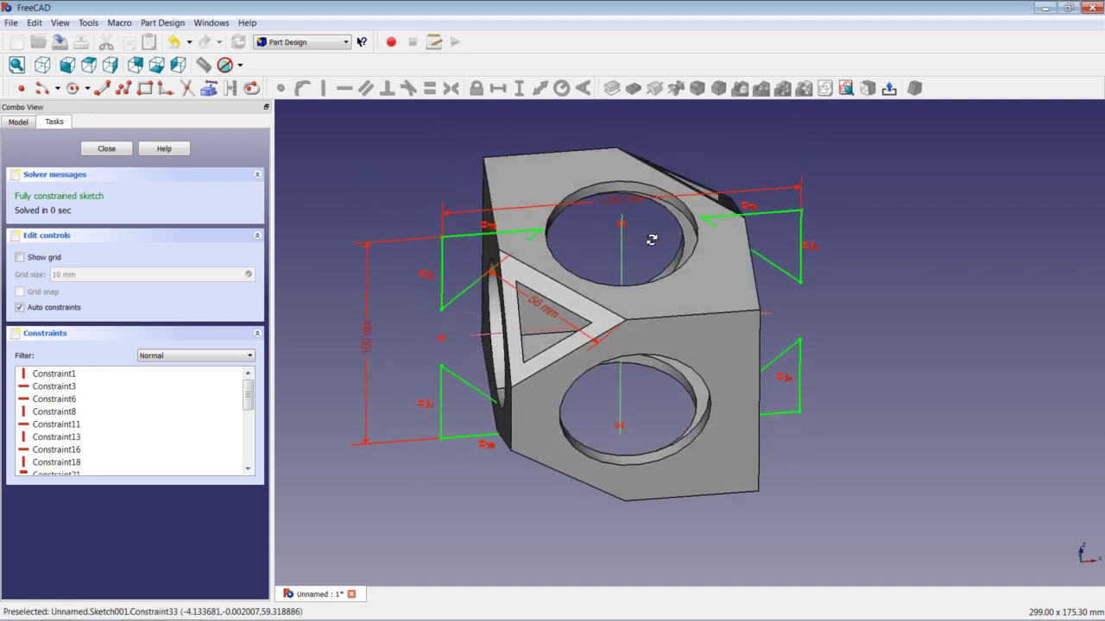
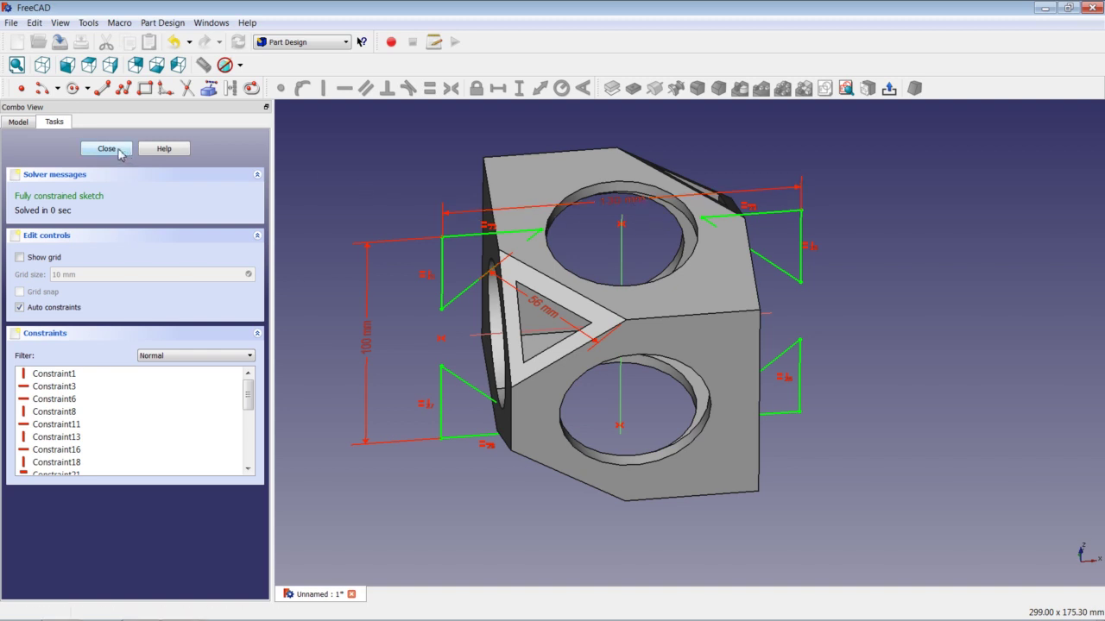
click(119, 151)
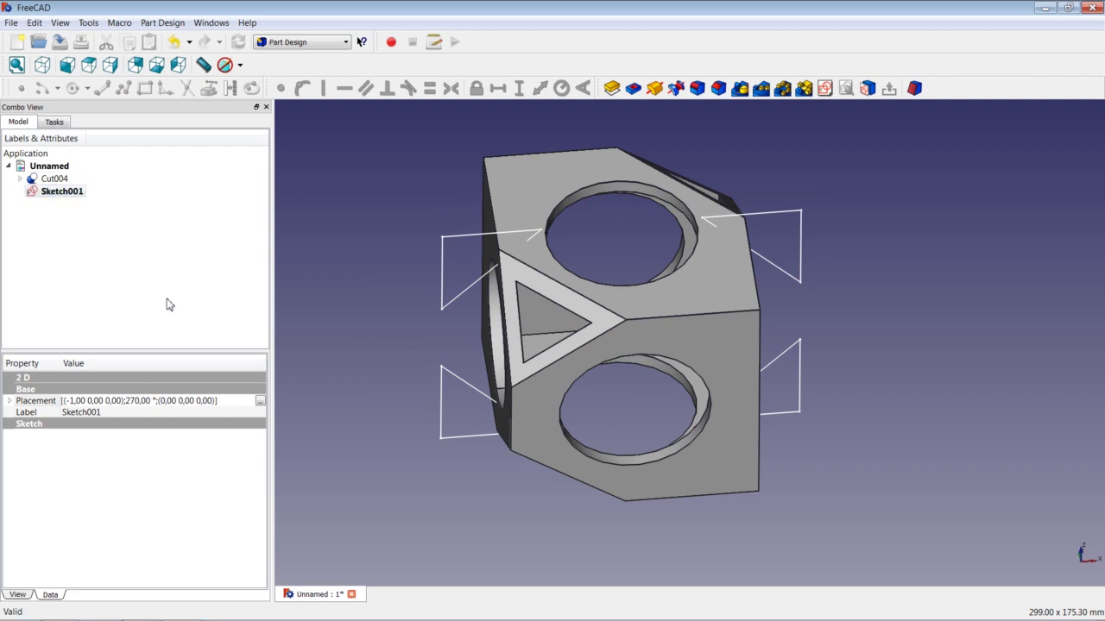
Step: Rotate the triangle sketch's placement incrementally by -45° about the Z axis
click(259, 400)
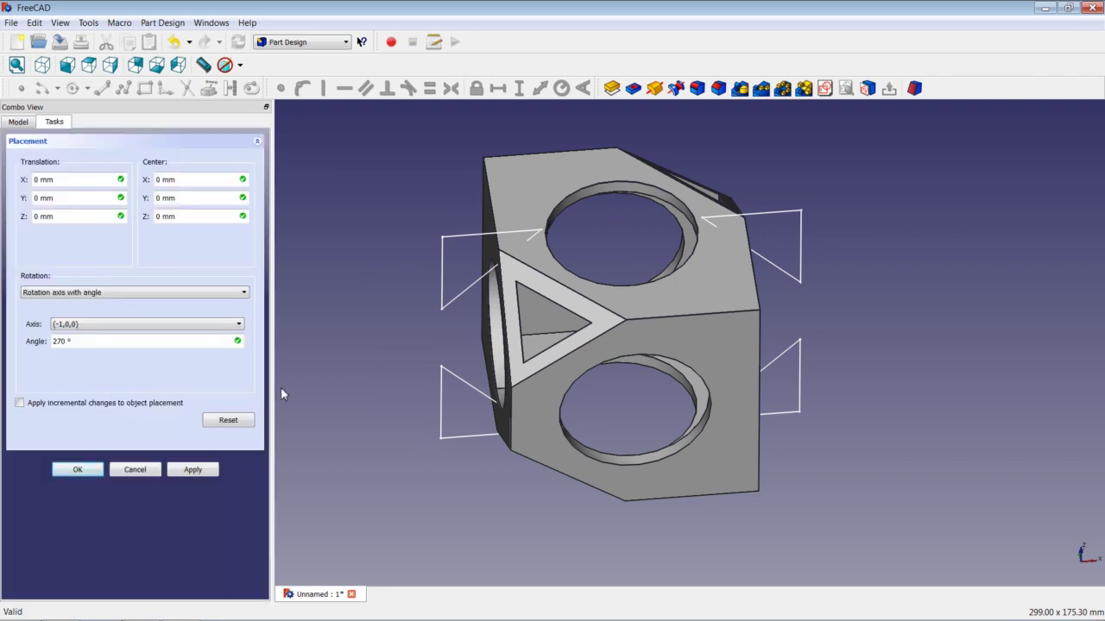
click(65, 403)
click(136, 323)
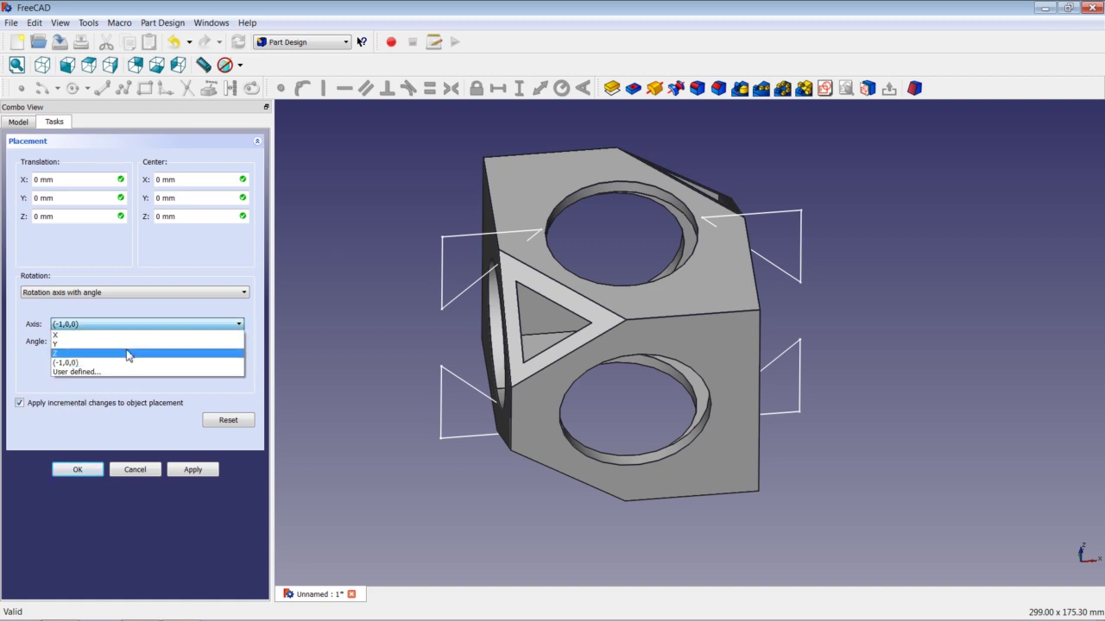
click(134, 356)
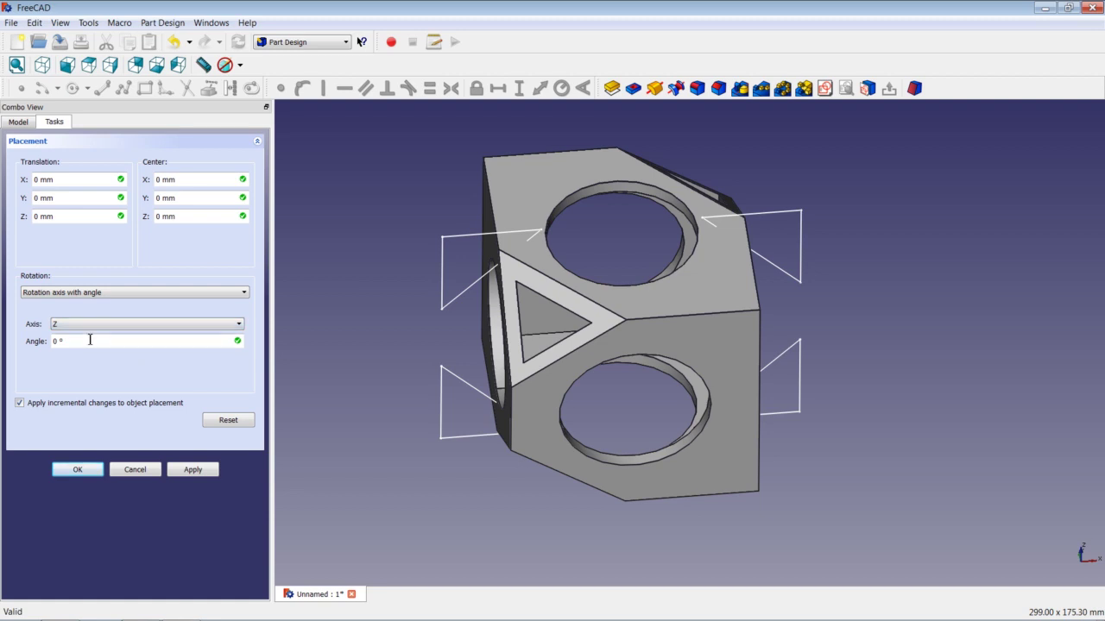
drag(90, 339, 45, 349)
text(-45)
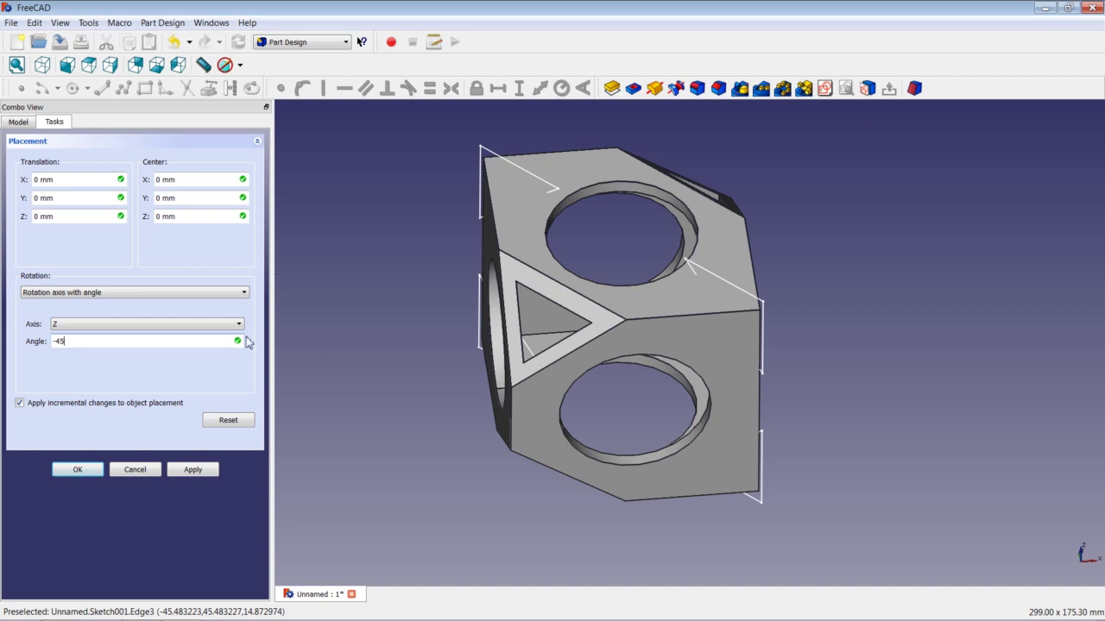
click(205, 471)
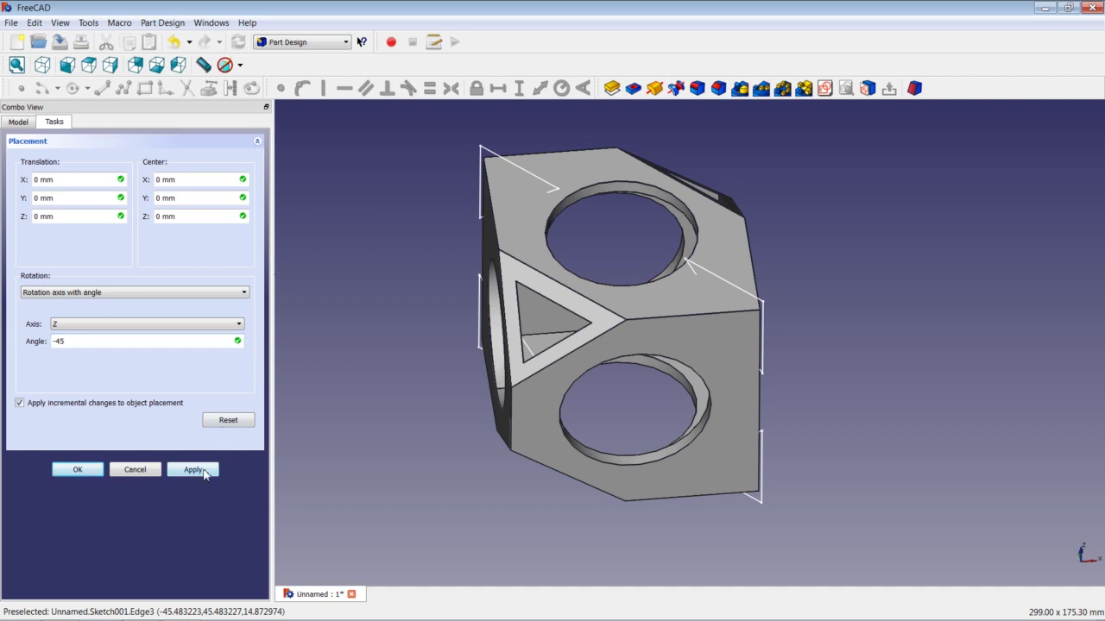
click(78, 470)
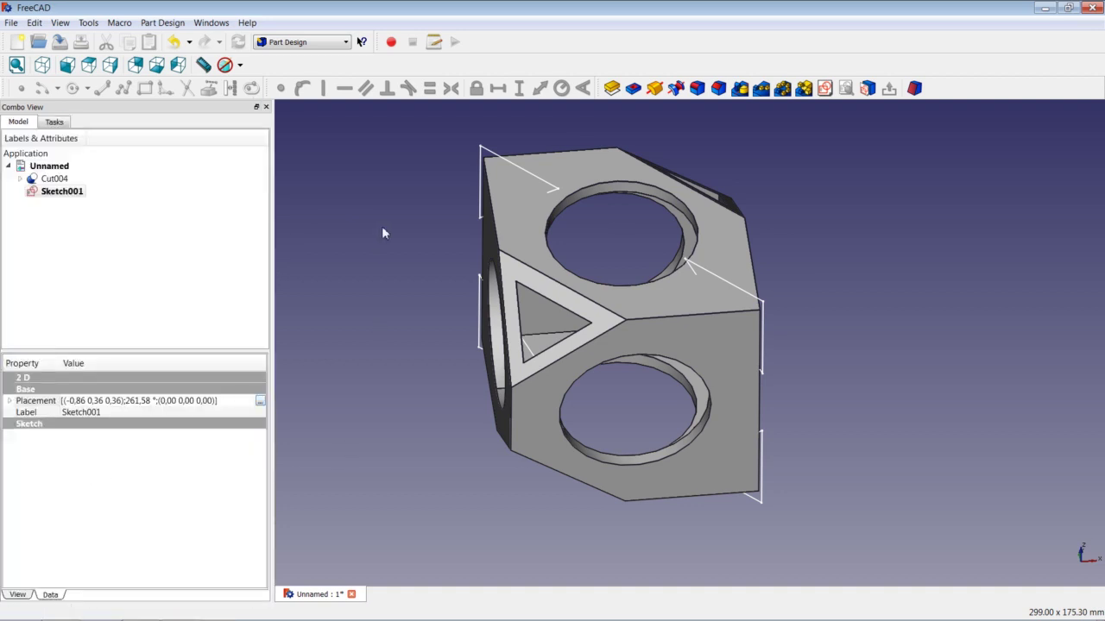
Step: Pad the rotated triangle sketch 60 mm, symmetric to its plane
click(611, 89)
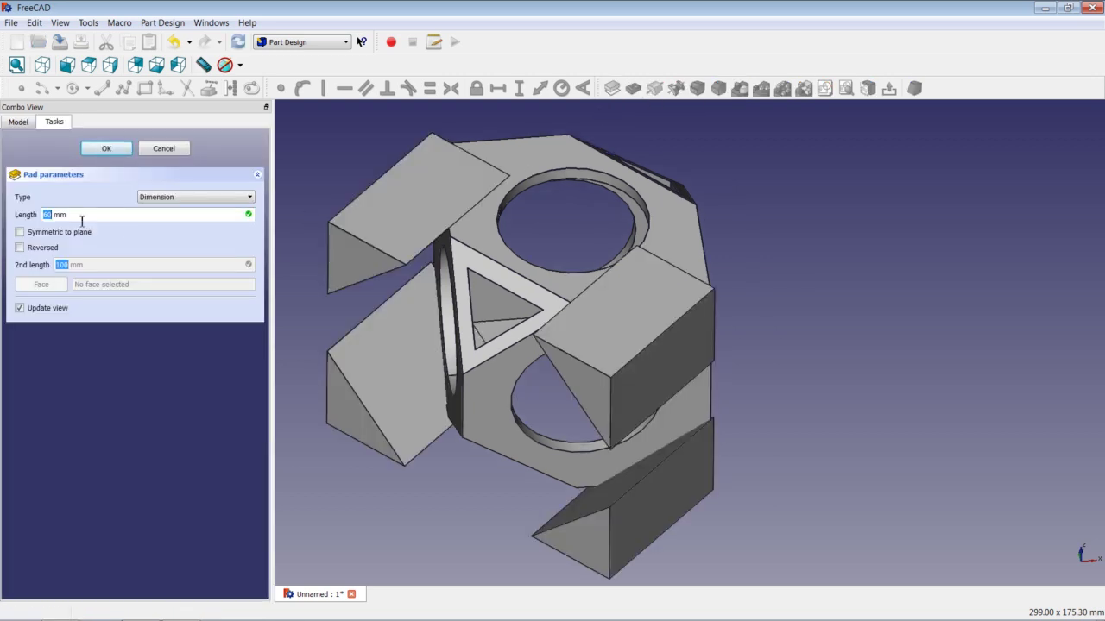
click(22, 232)
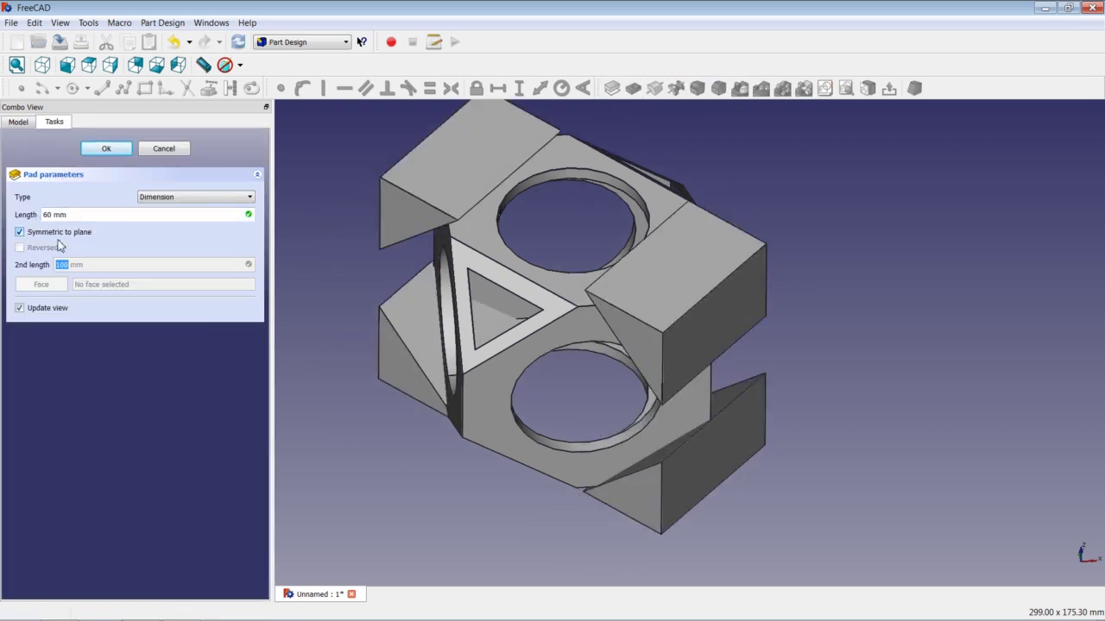
click(107, 148)
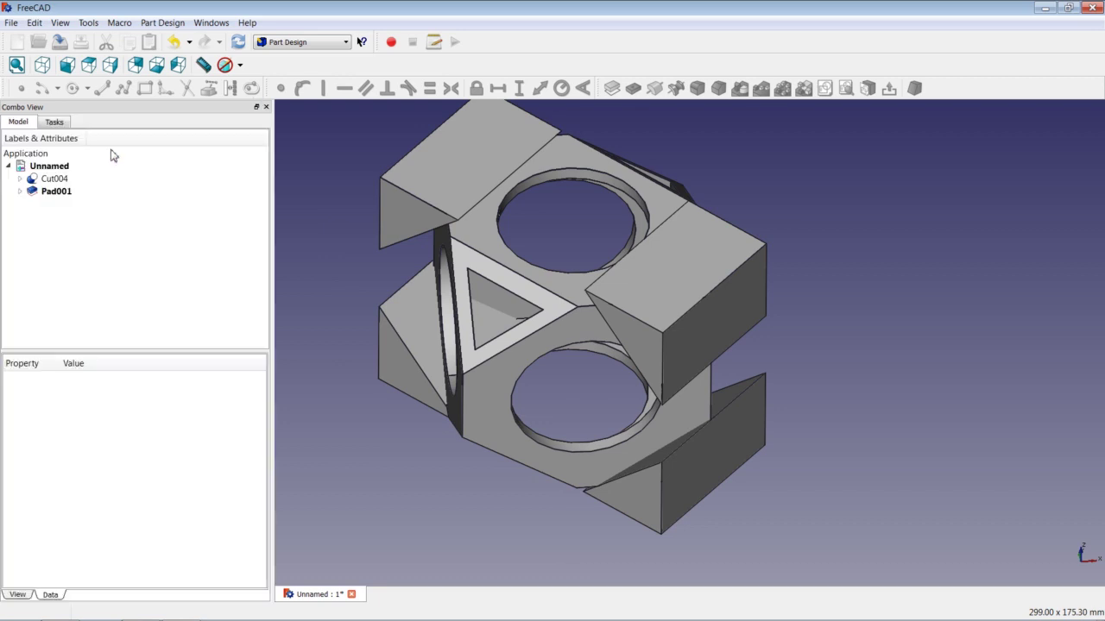
Step: Switch to the Part workbench and cut the four padded wedges from the perforated cube
click(316, 42)
click(287, 152)
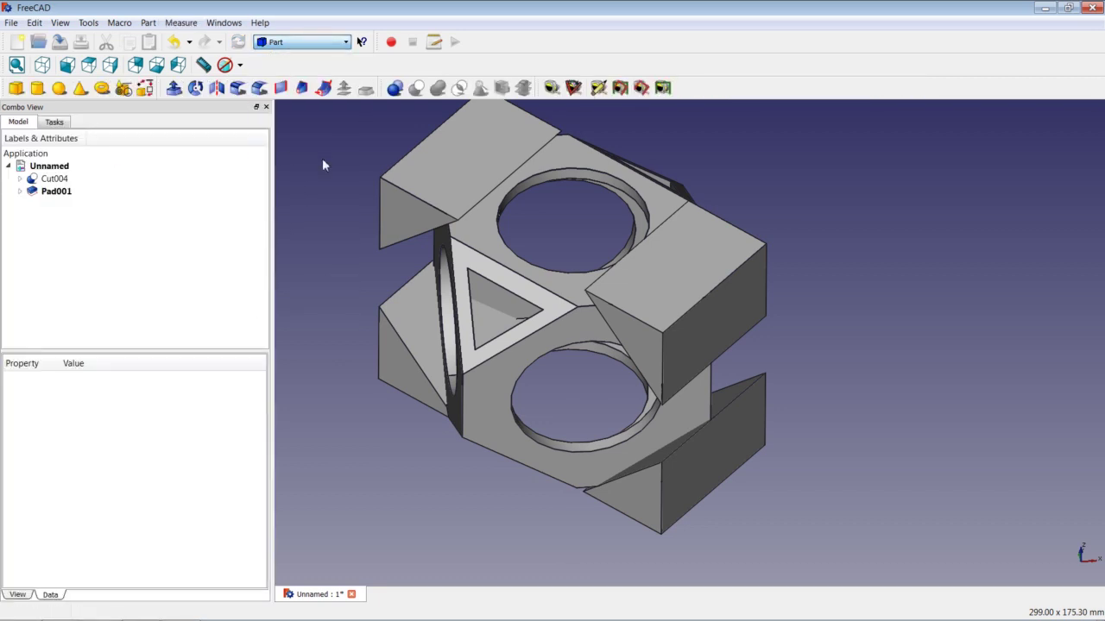
click(68, 180)
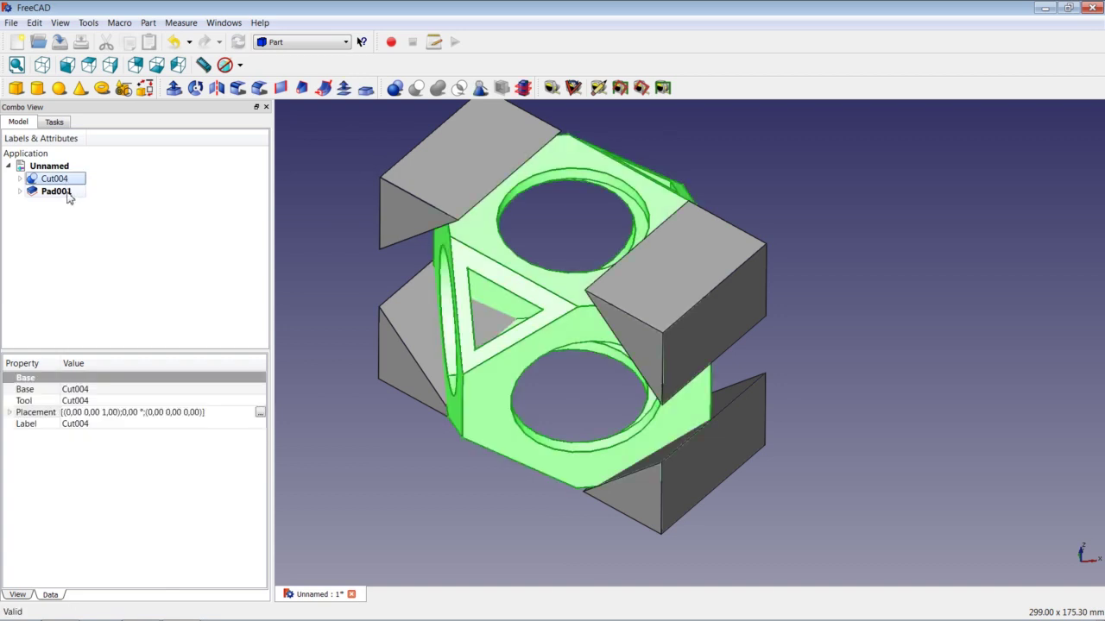
ctrl+click(66, 191)
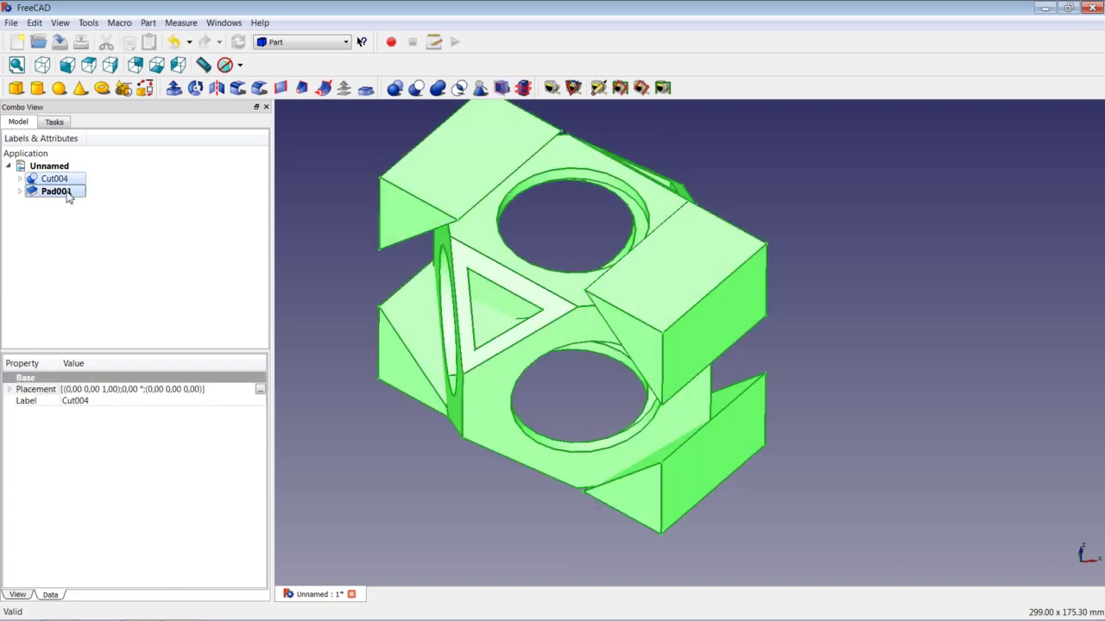
click(417, 88)
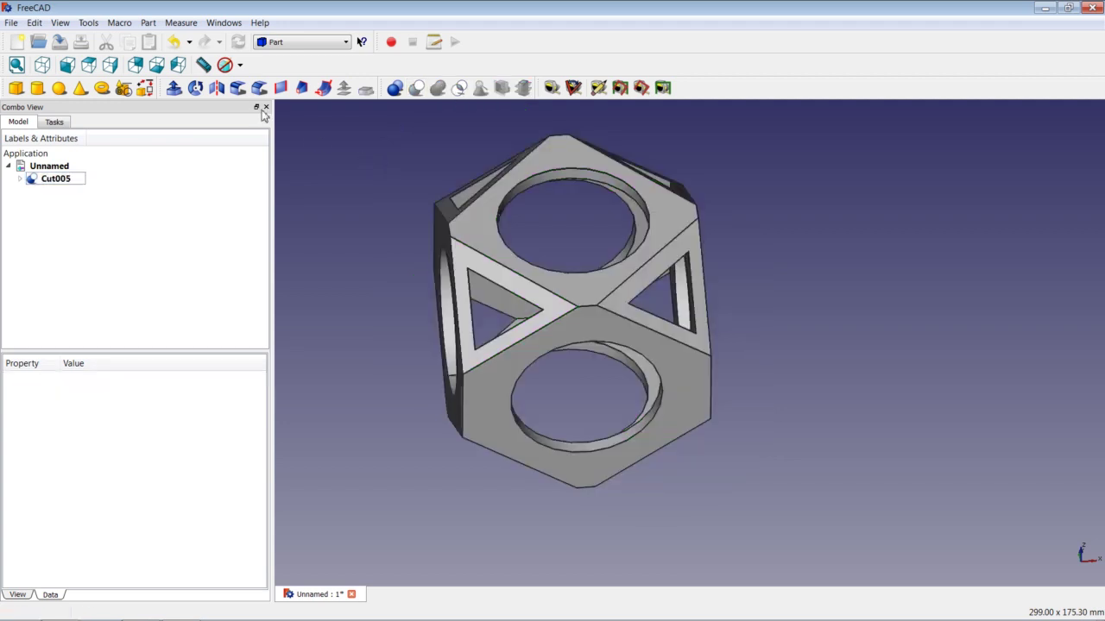
click(41, 65)
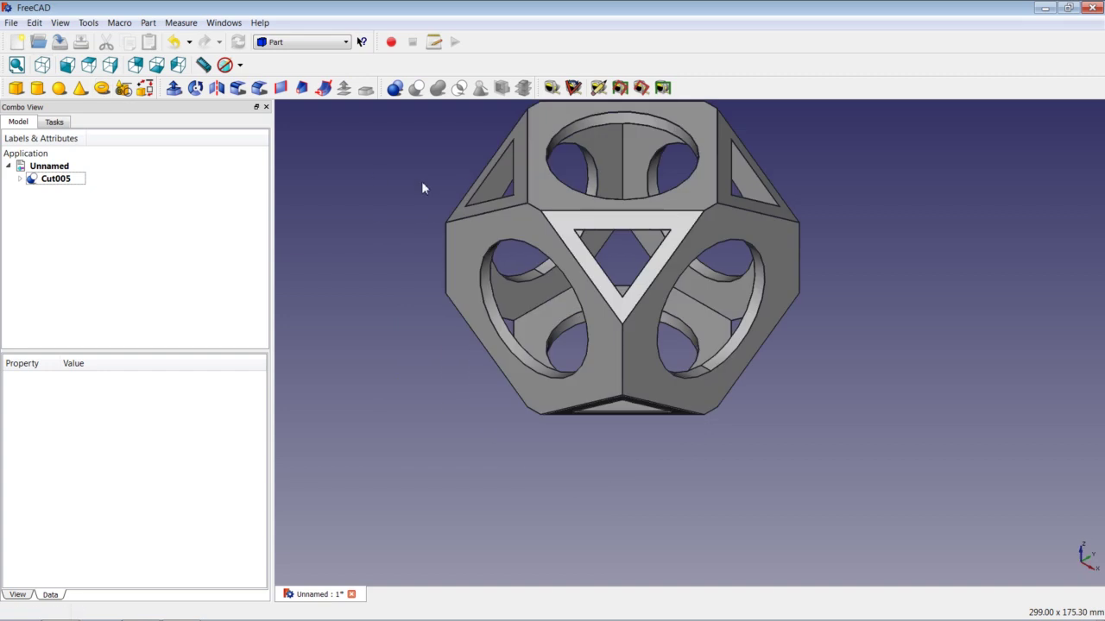
right_click(423, 182)
click(453, 191)
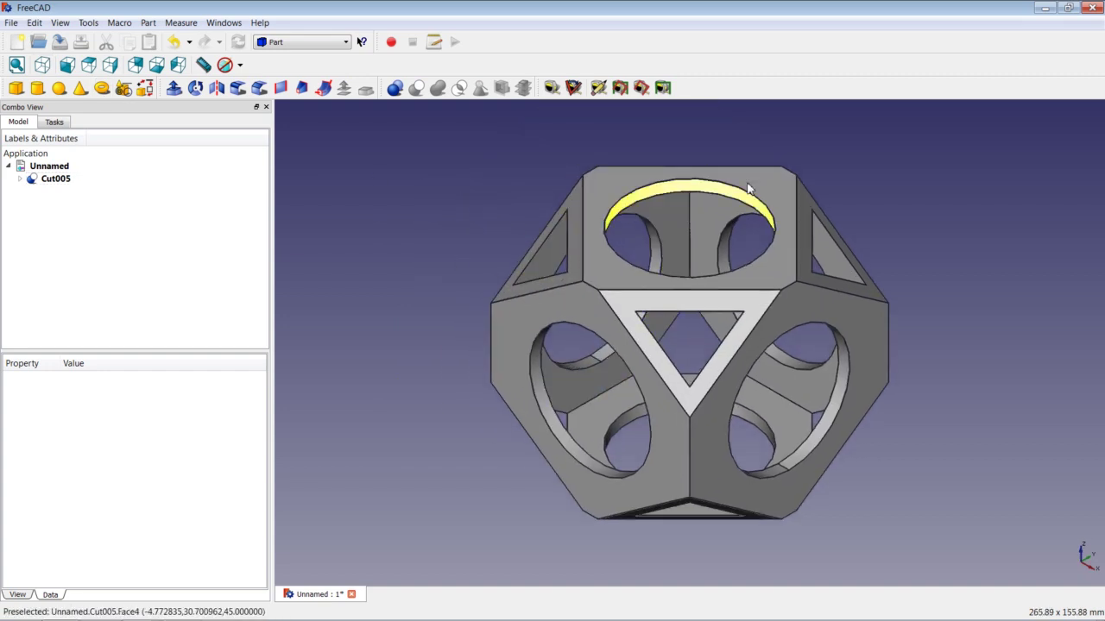